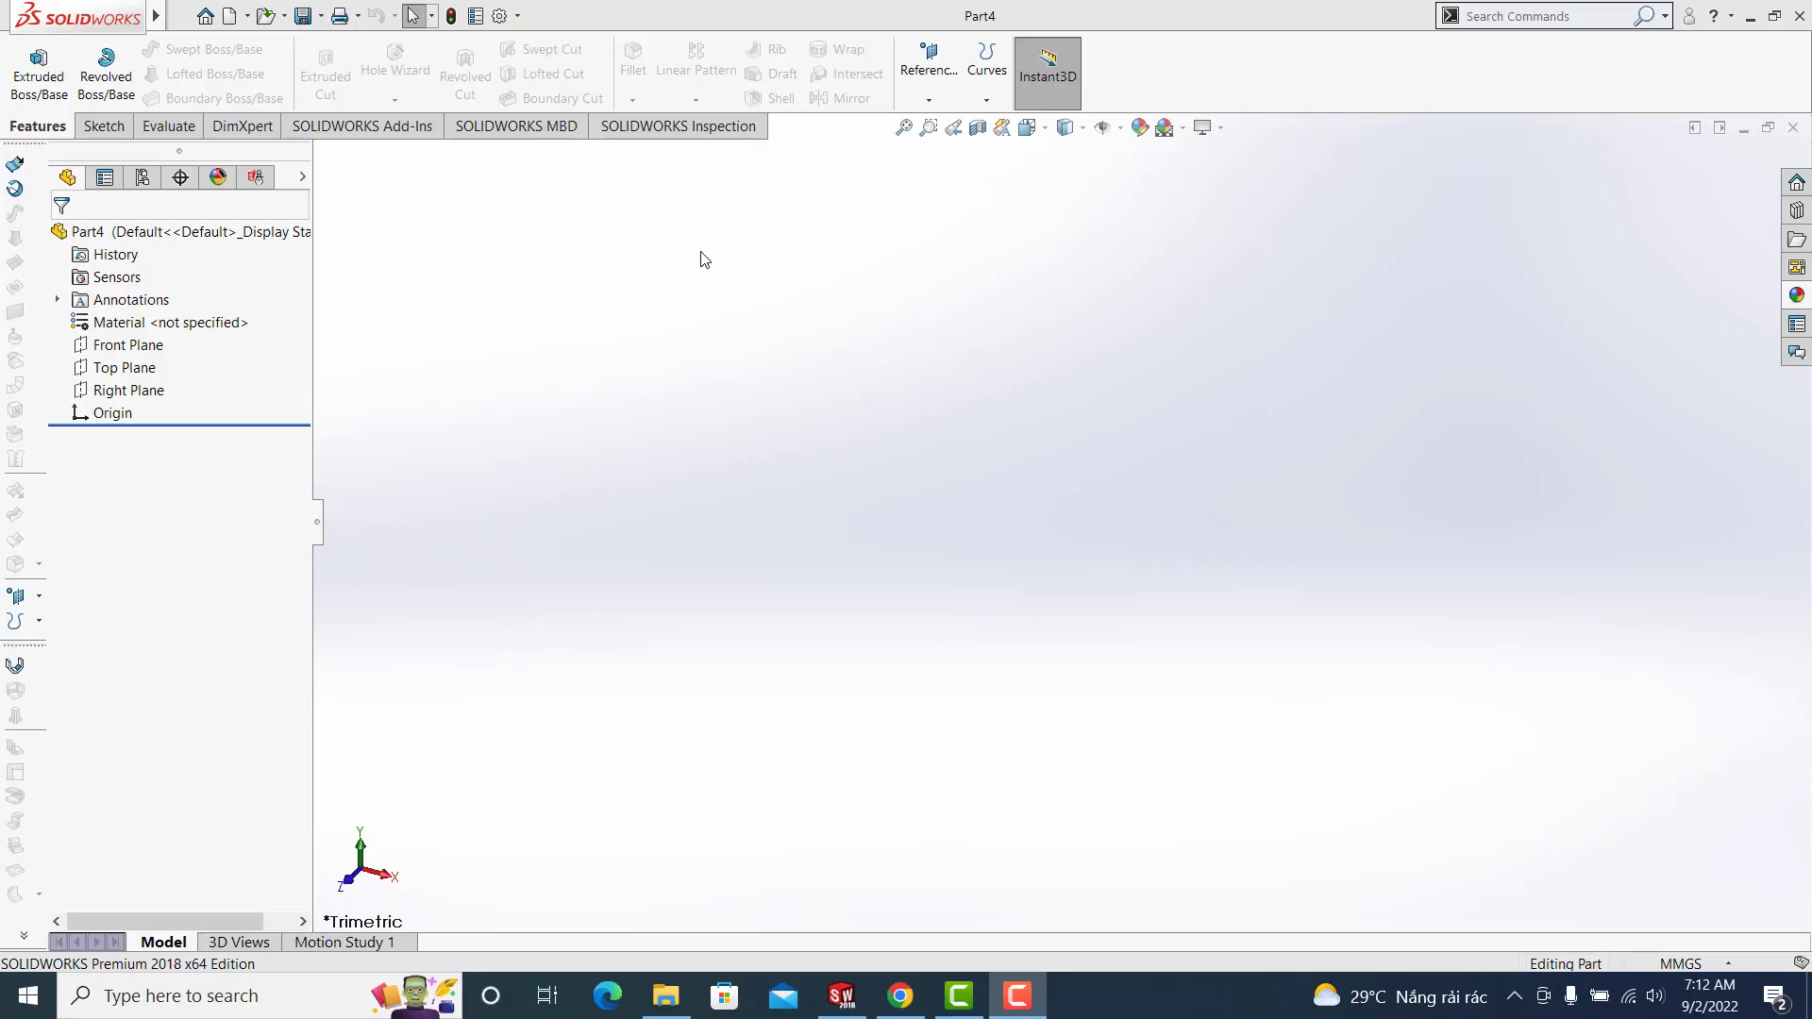
Start a sketch on the Front Plane and draw a vertical line down from the origin
left_click(104, 125)
left_click(23, 56)
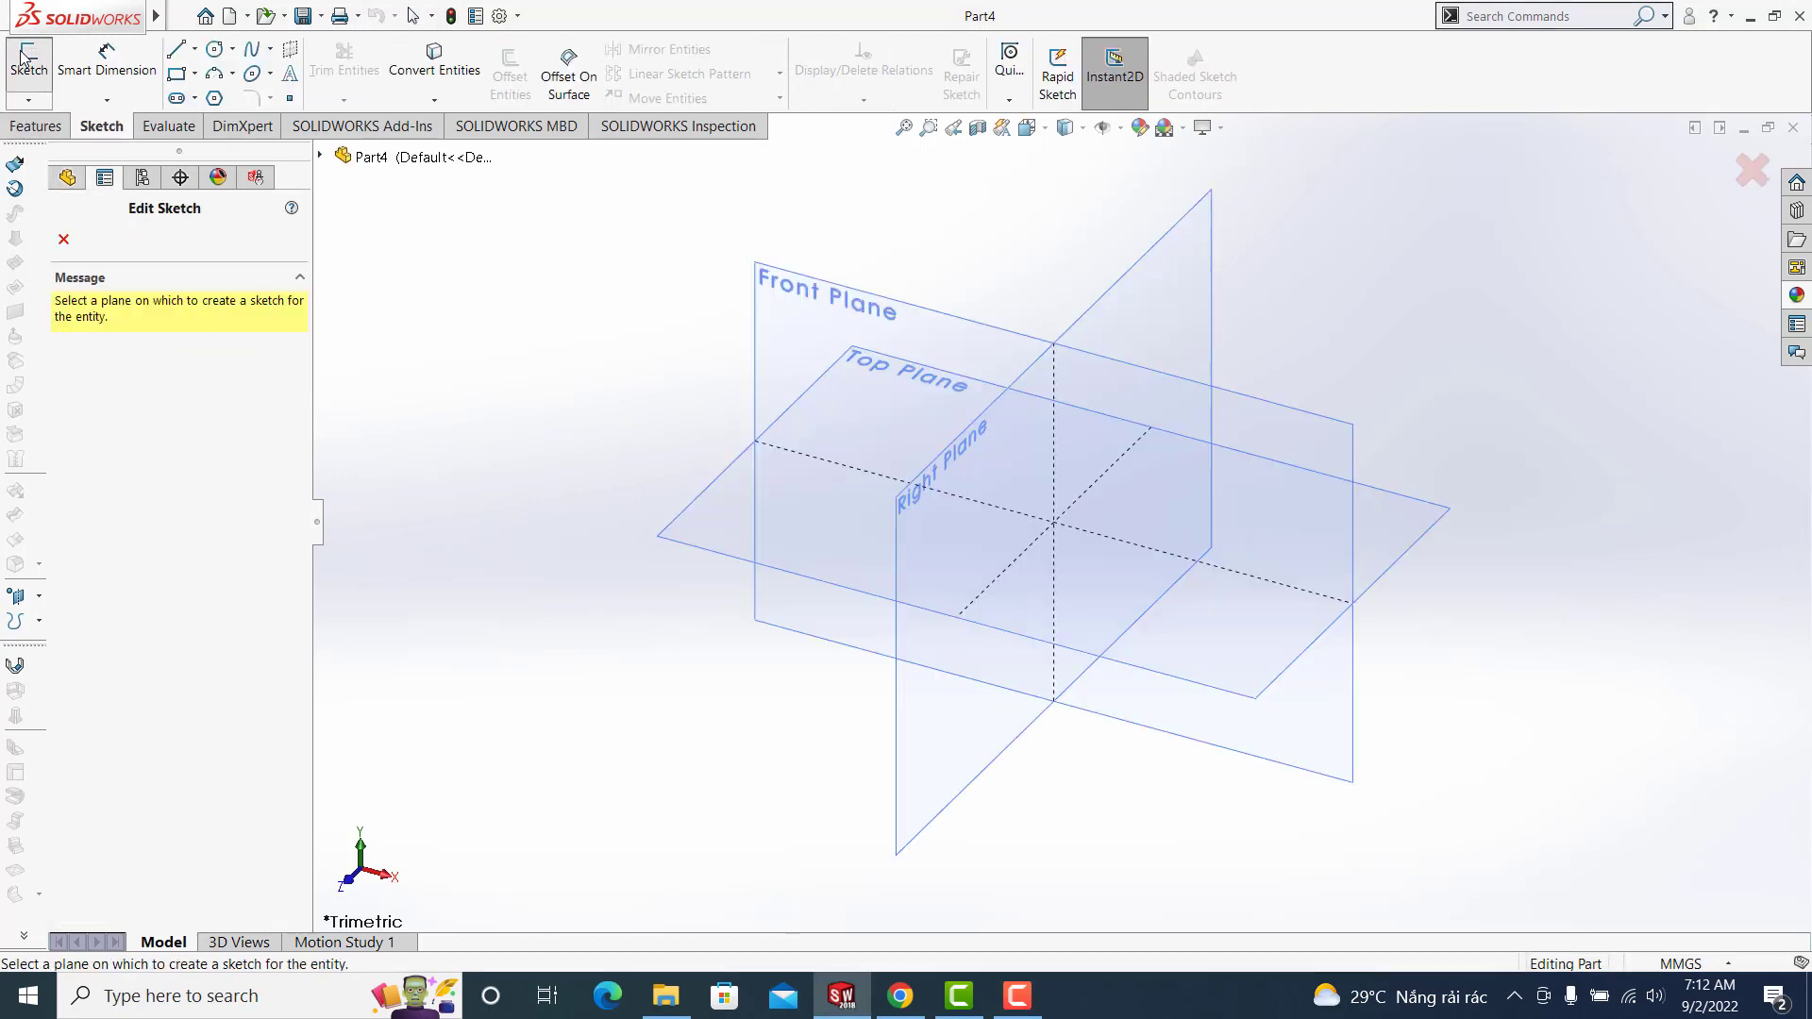
left_click(885, 297)
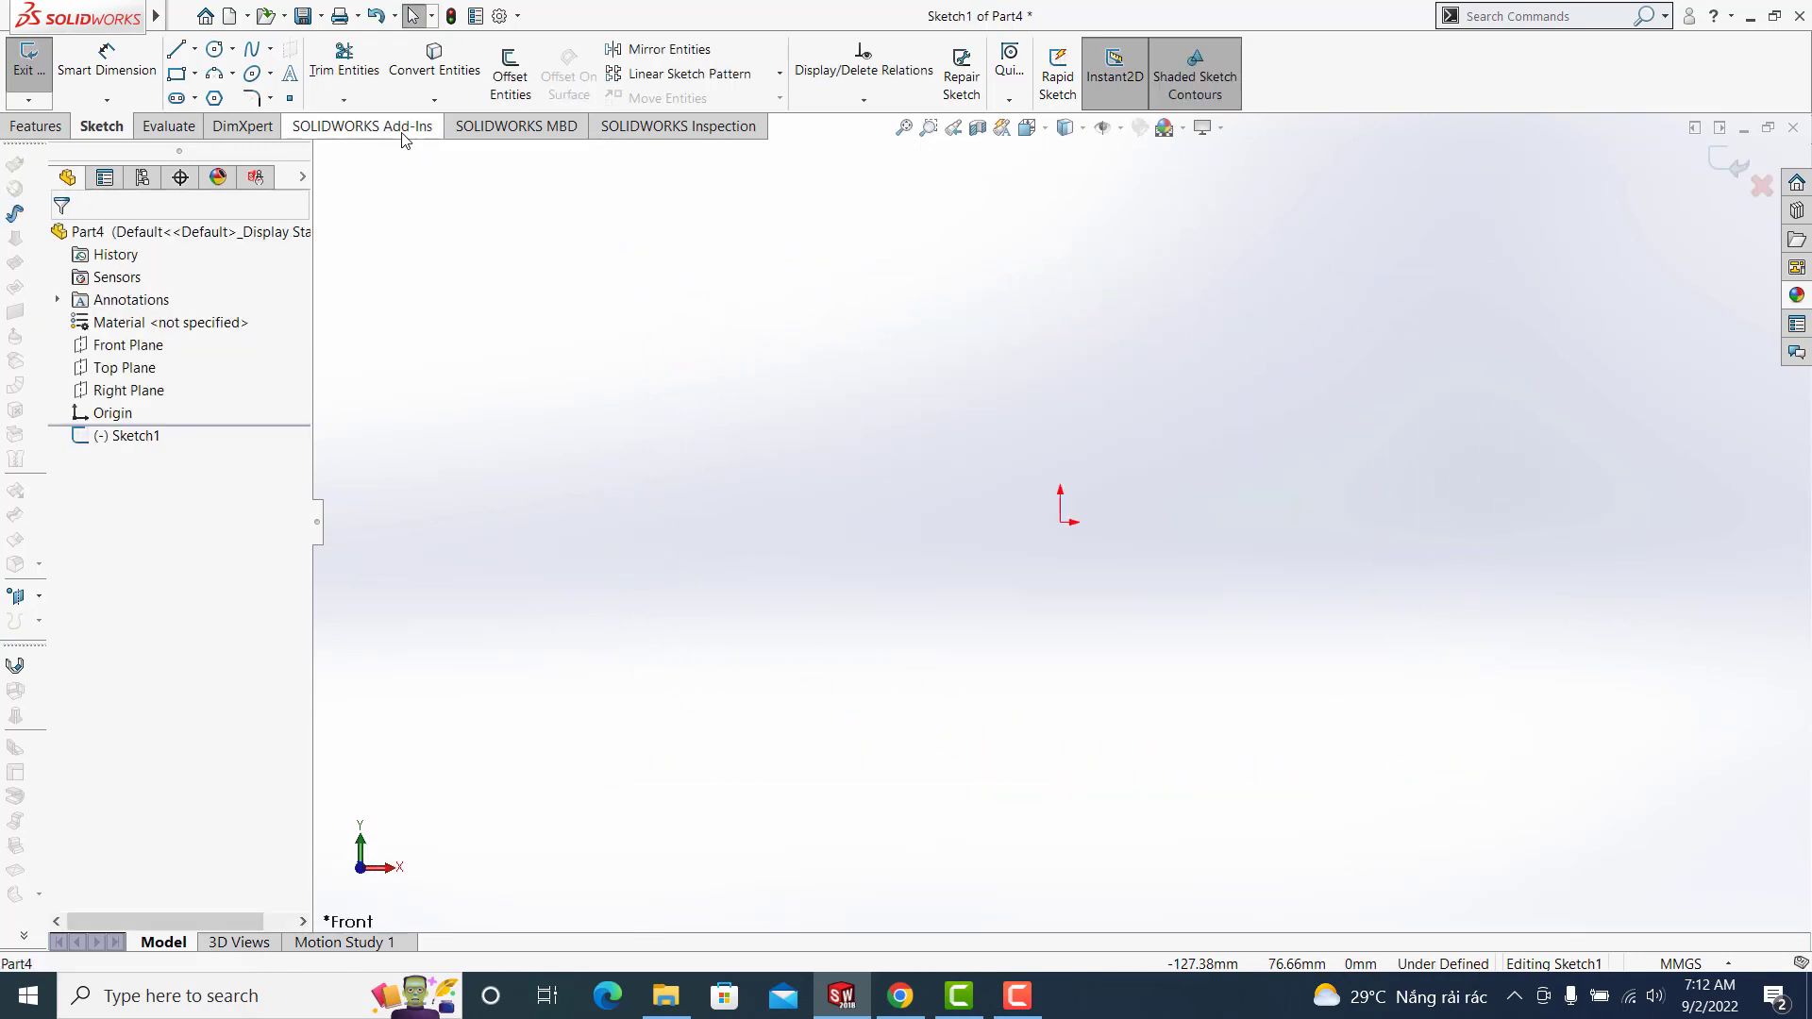
left_click(195, 48)
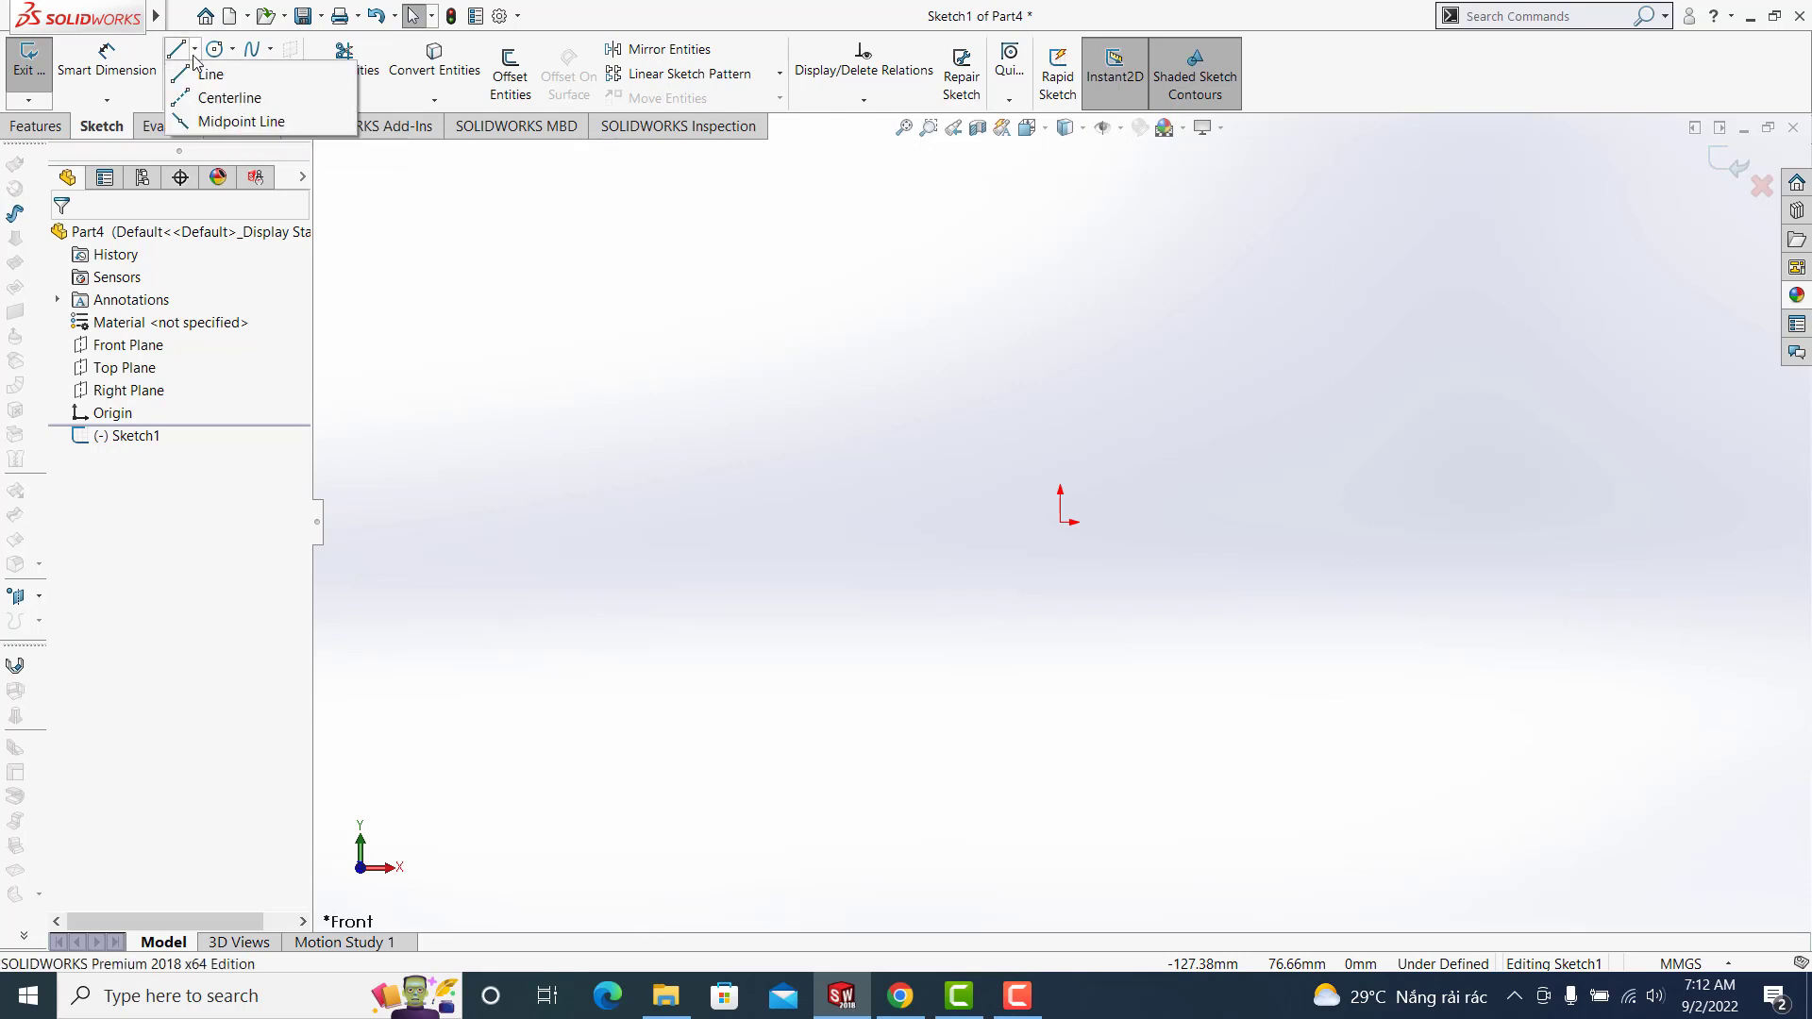
left_click(1060, 522)
left_click(1061, 612)
key("Escape")
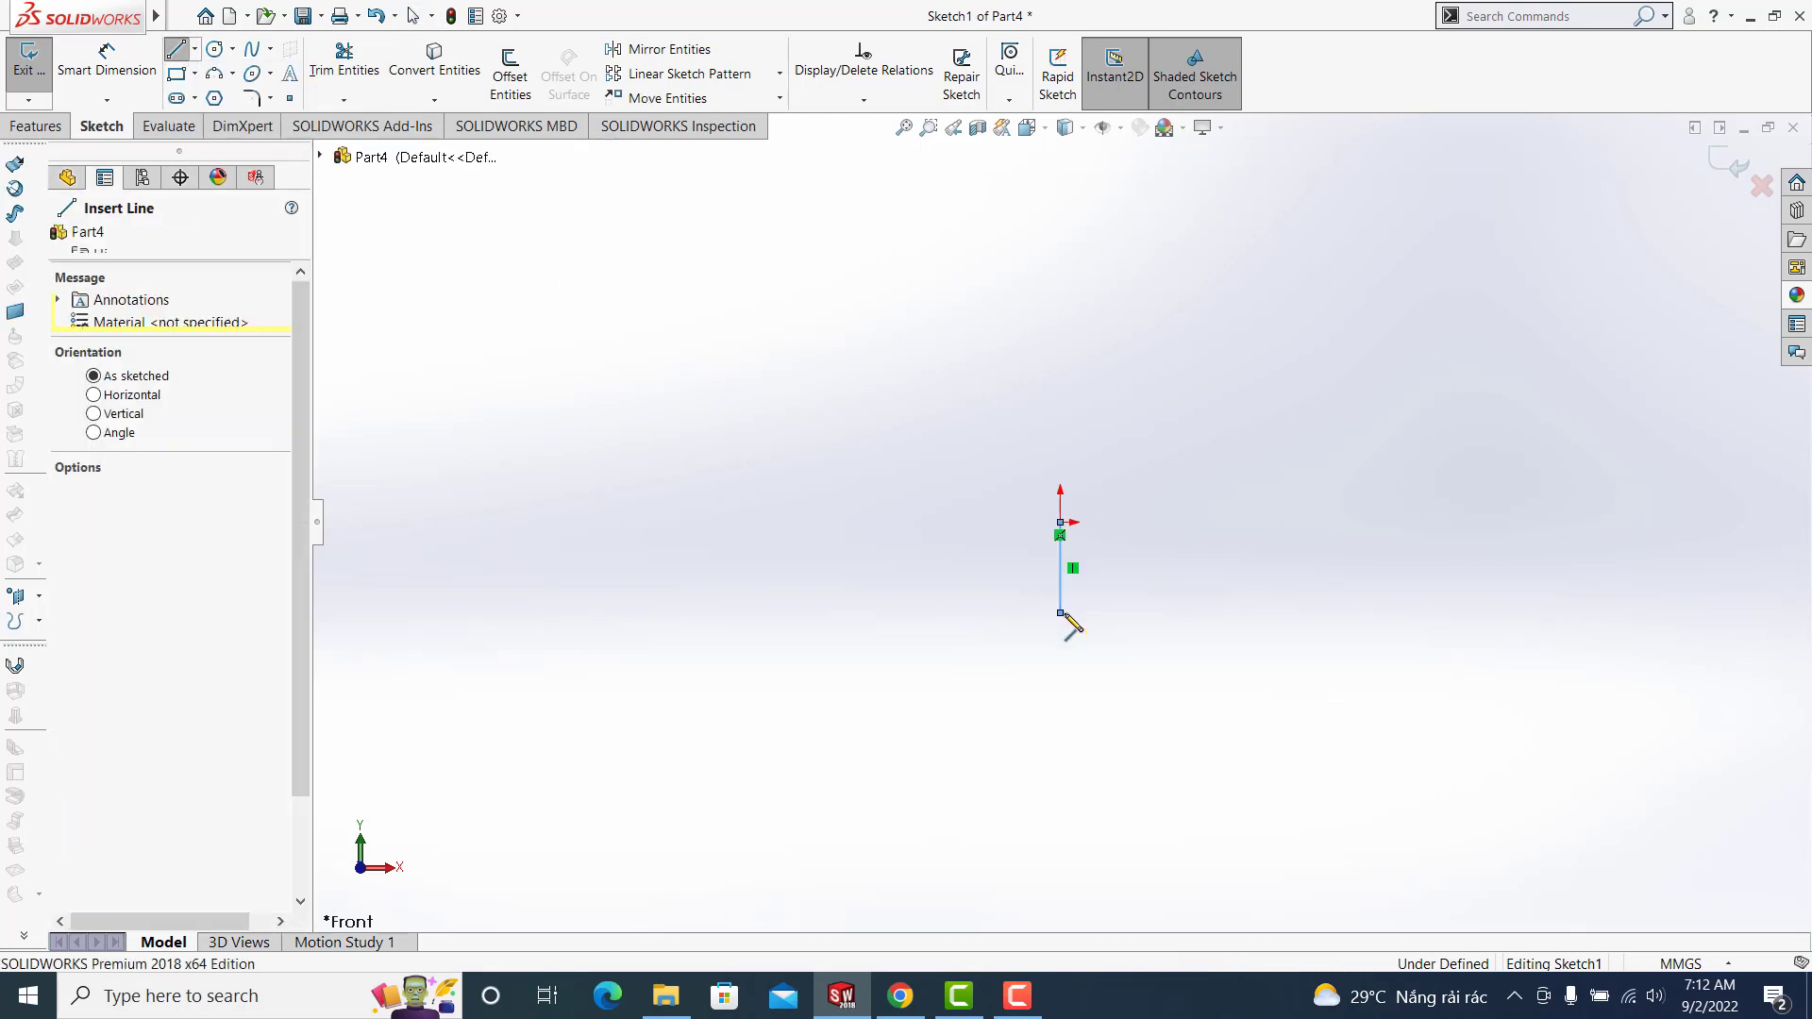
key("Escape")
Draw a 180° three-point arc from the line's lower end, bulging downward to the left
left_click(214, 73)
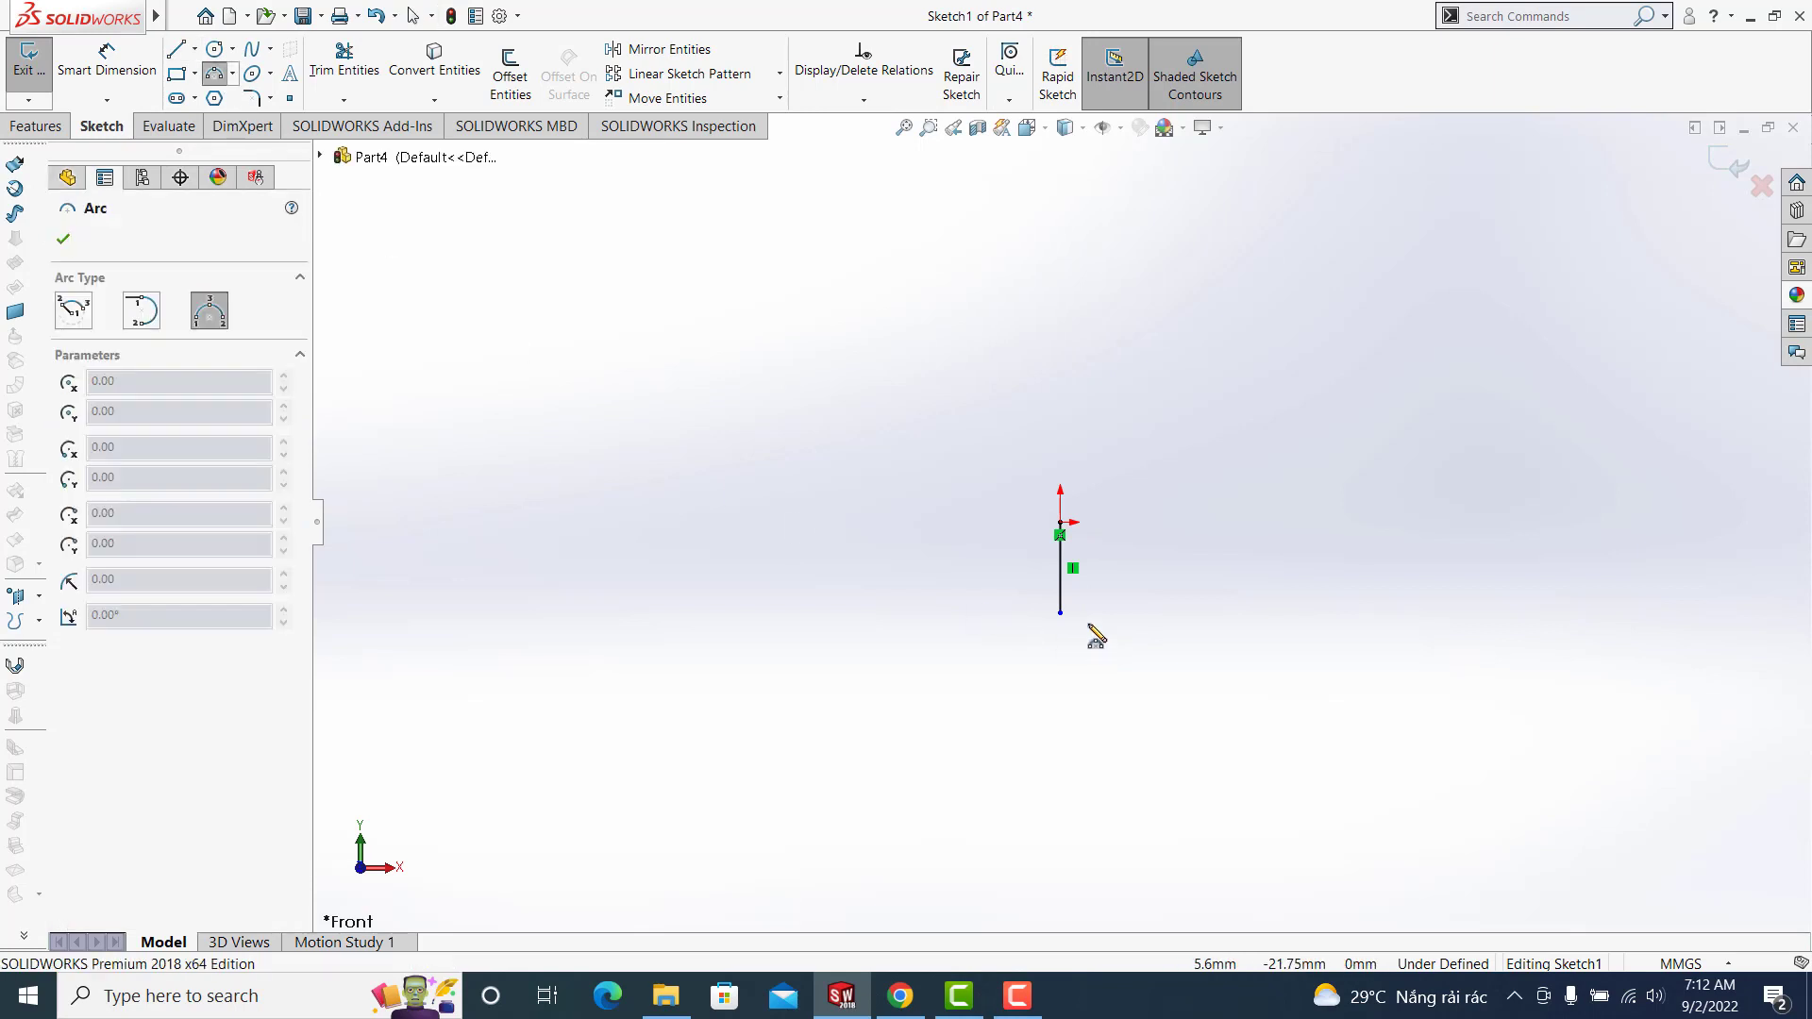
left_click(1060, 613)
left_click(787, 612)
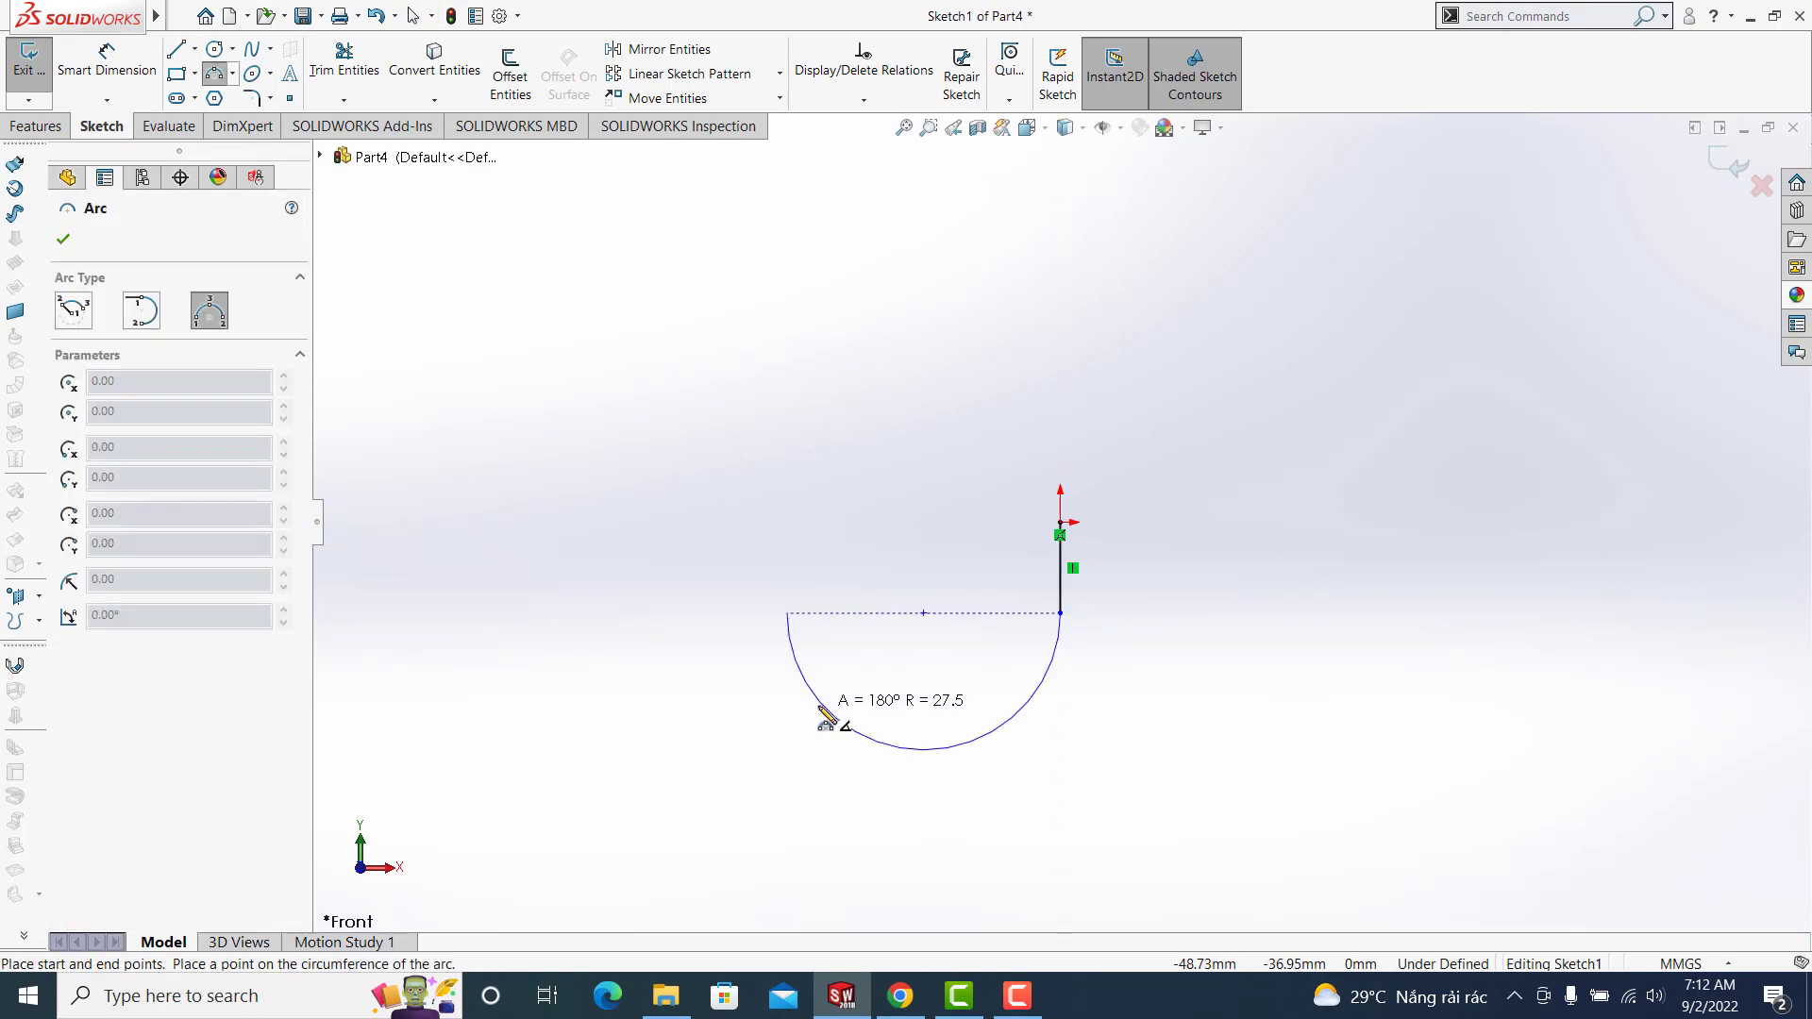
left_click(823, 708)
key("Escape")
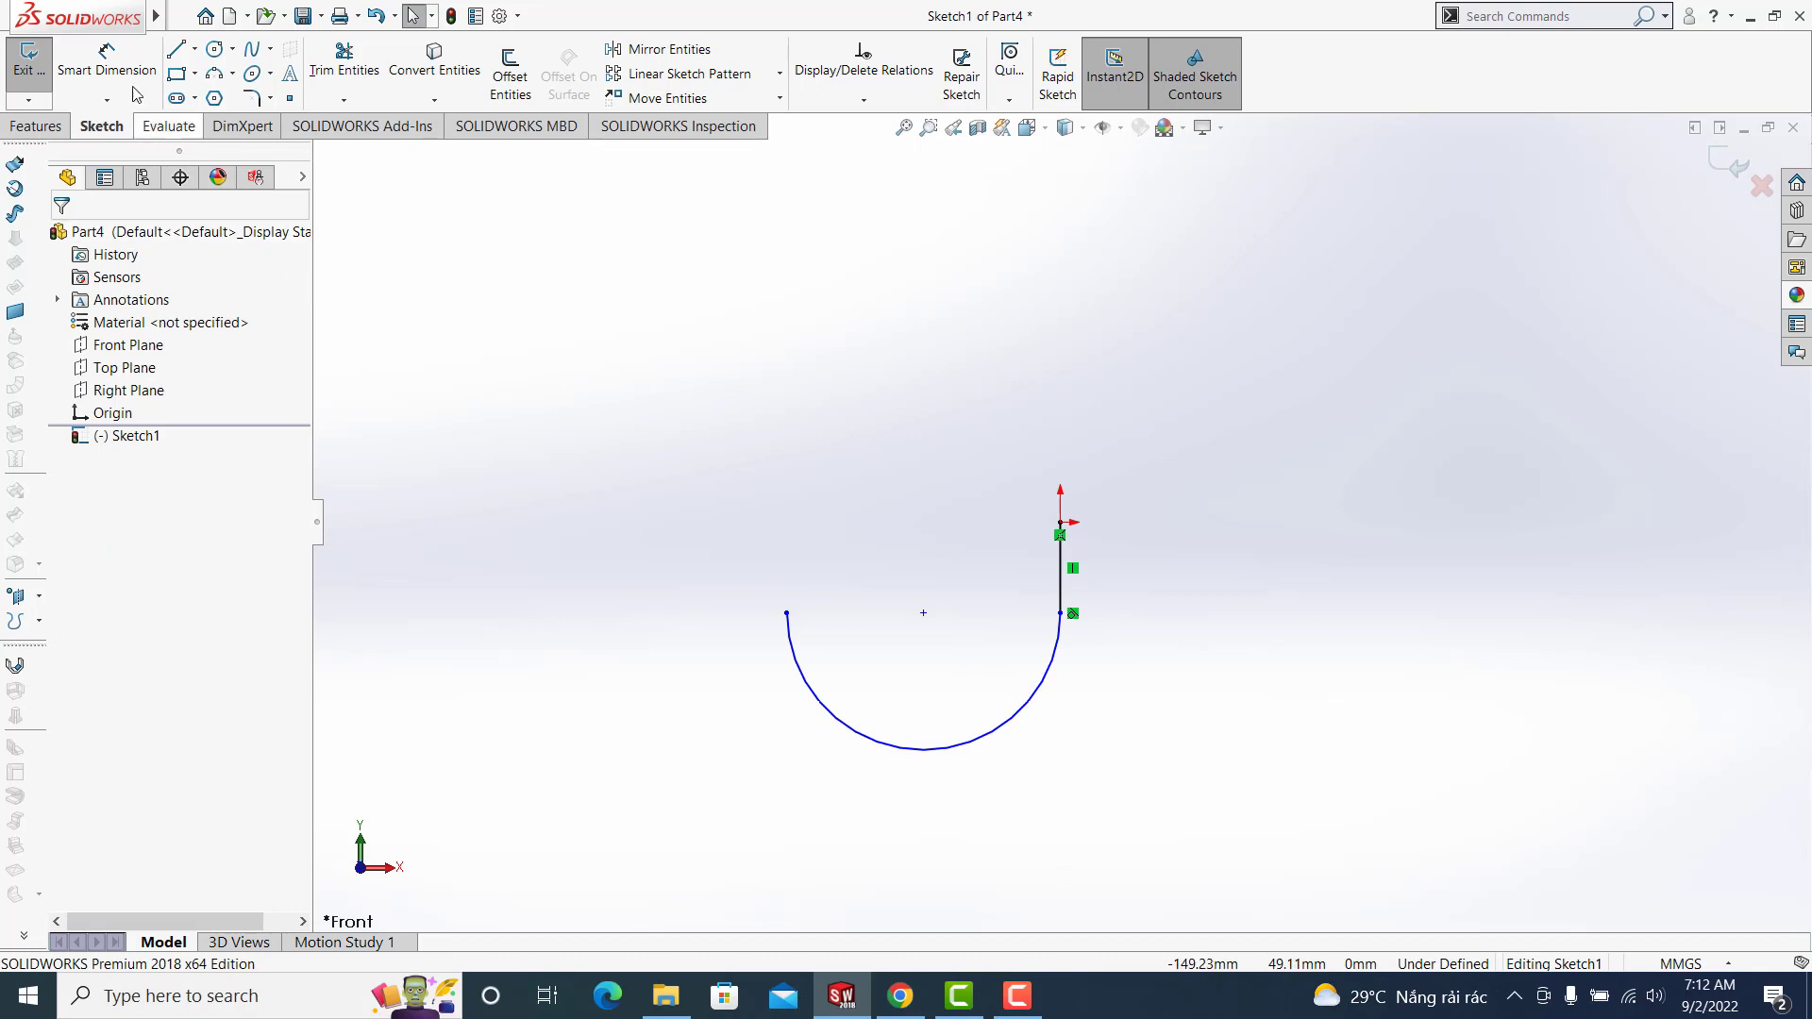
Dimension the arc radius at 25 and the vertical line length at 25
left_click(107, 58)
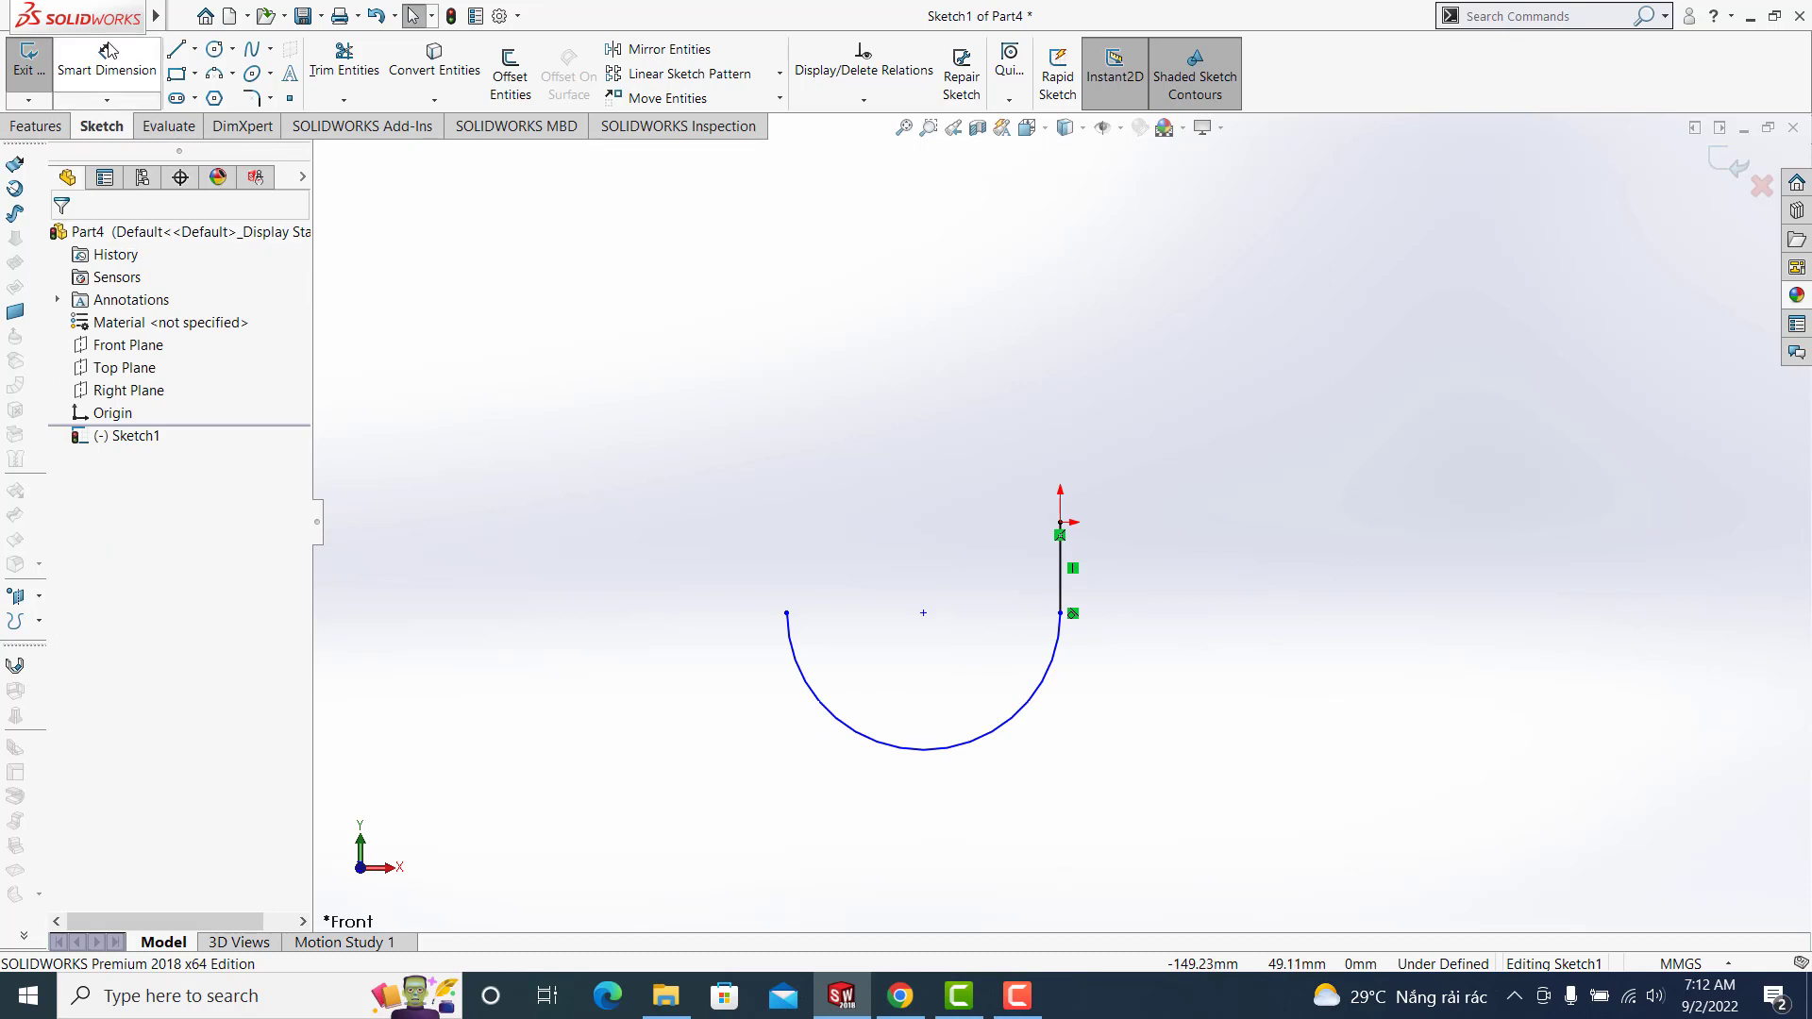
left_click(798, 660)
left_click(630, 717)
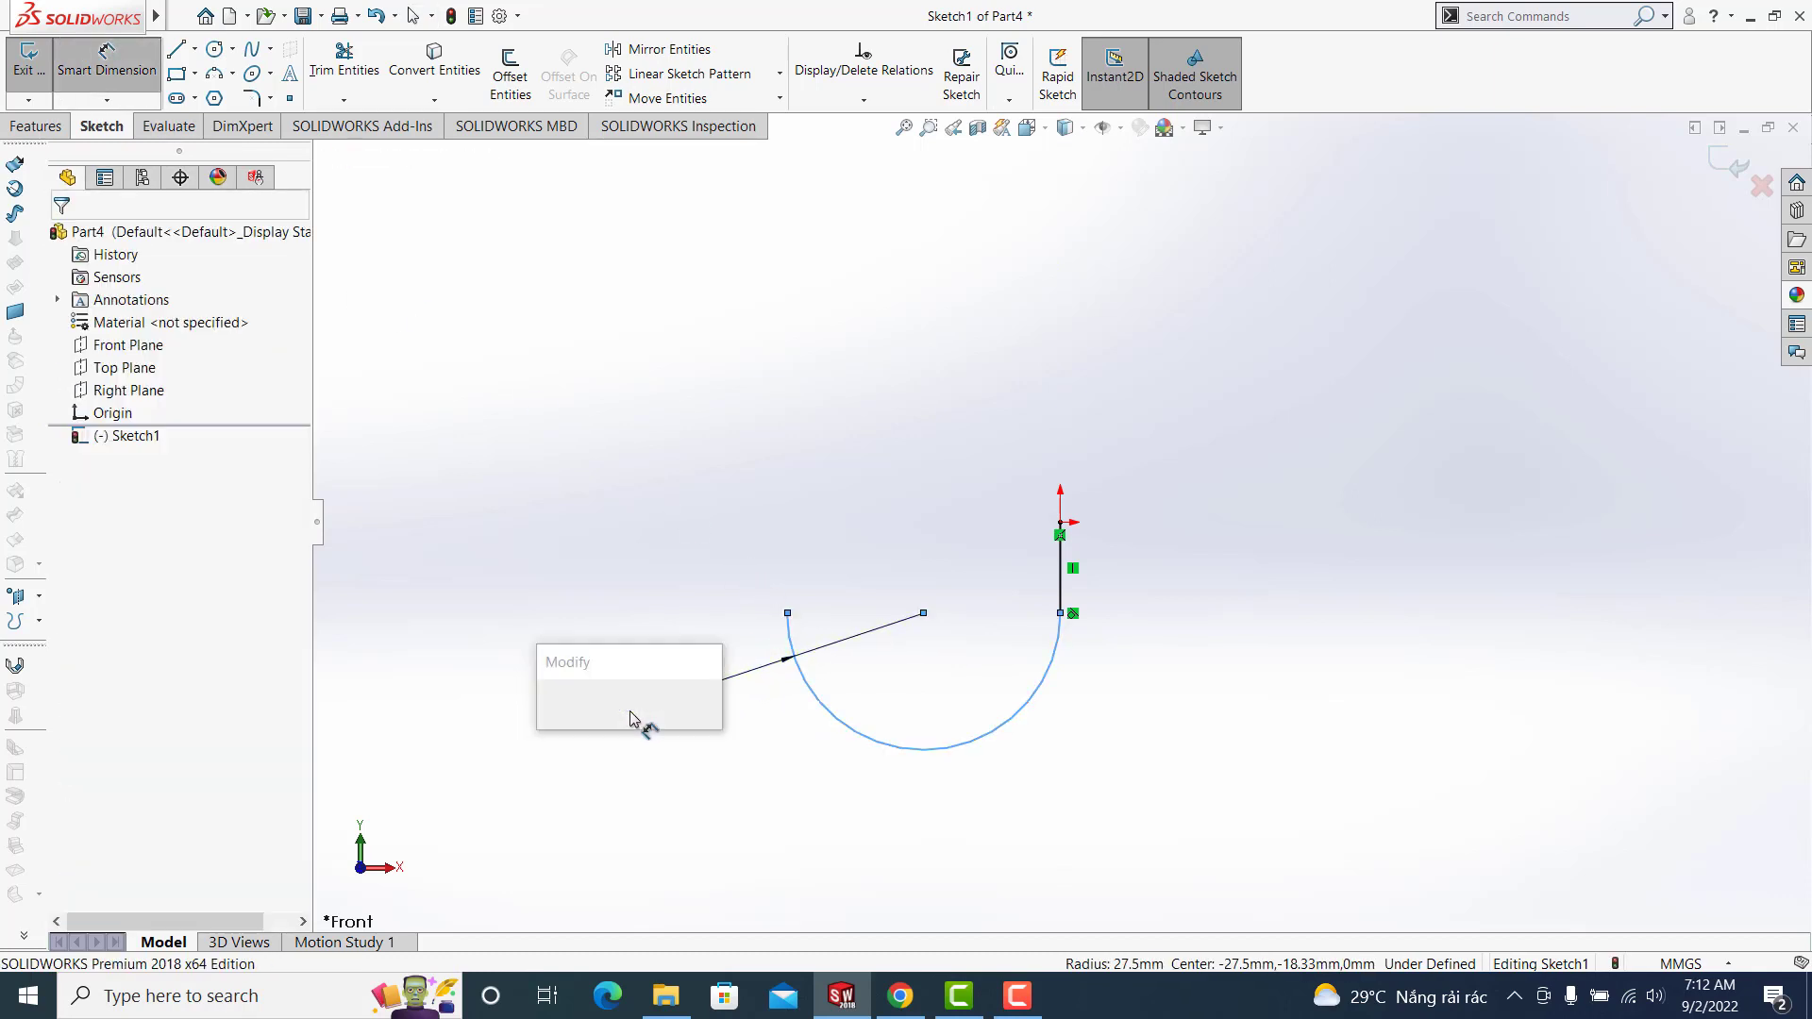
type("25")
key("Return")
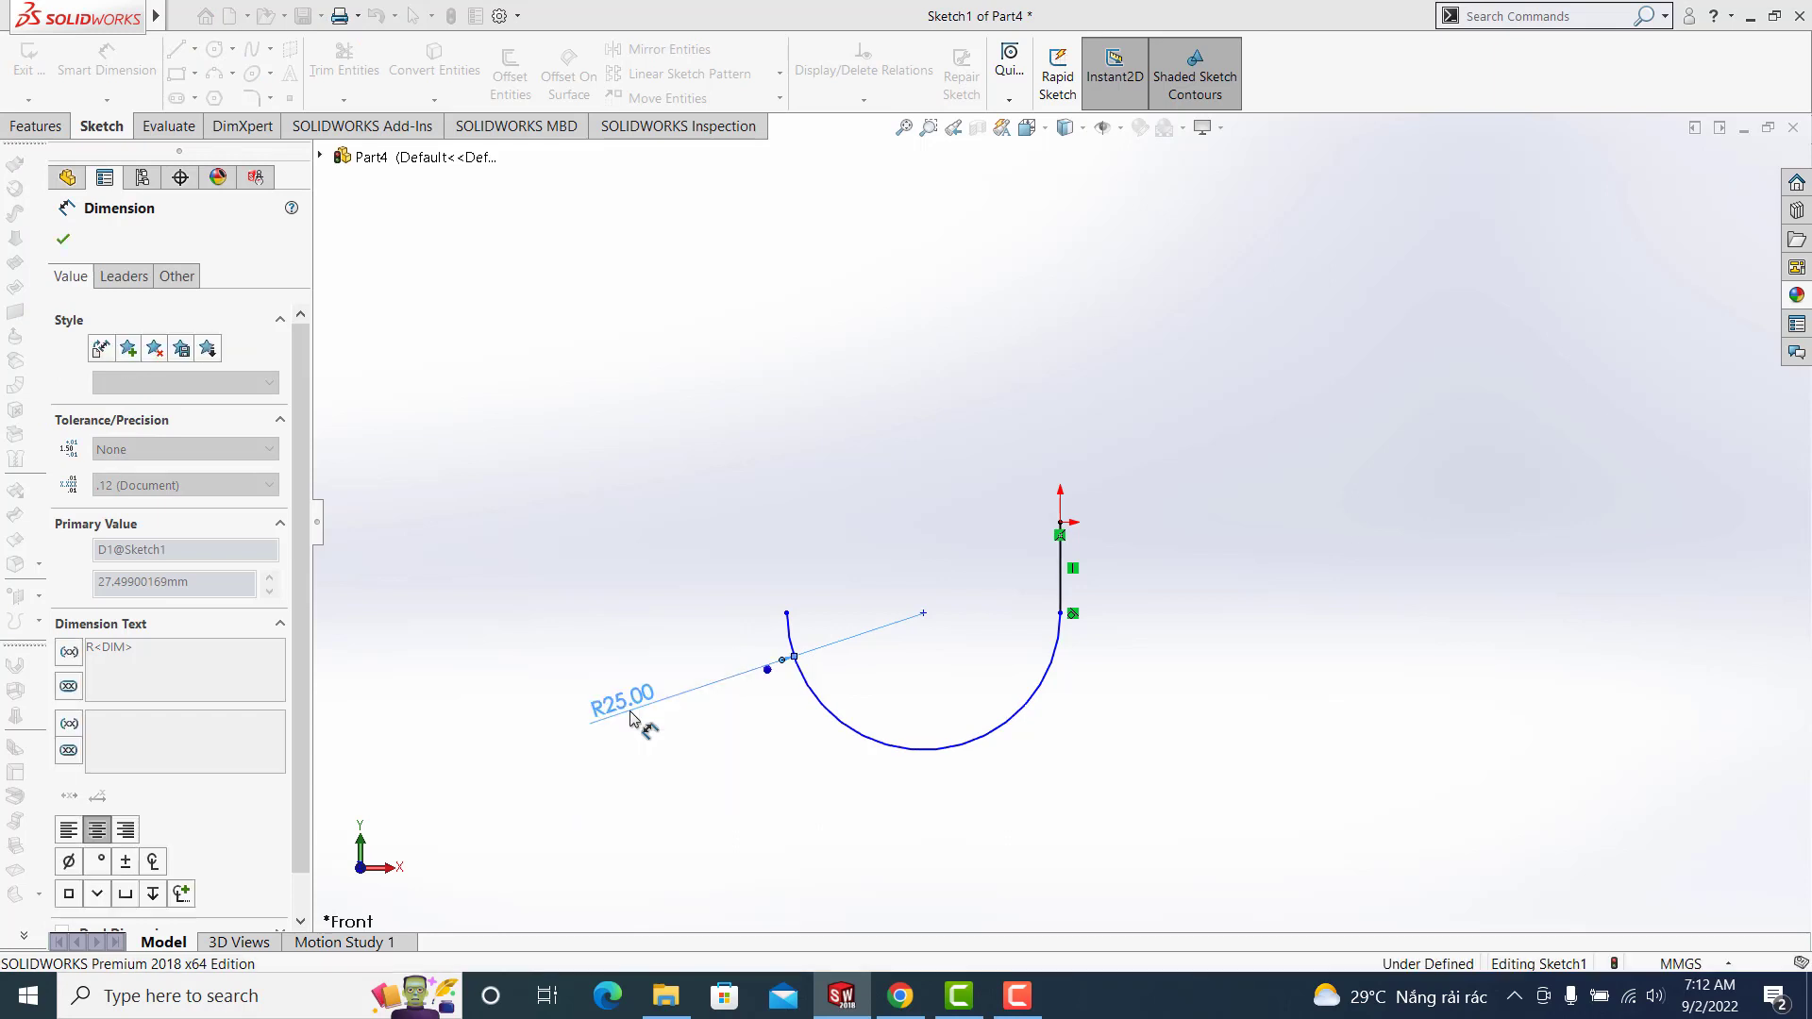
left_click(1060, 591)
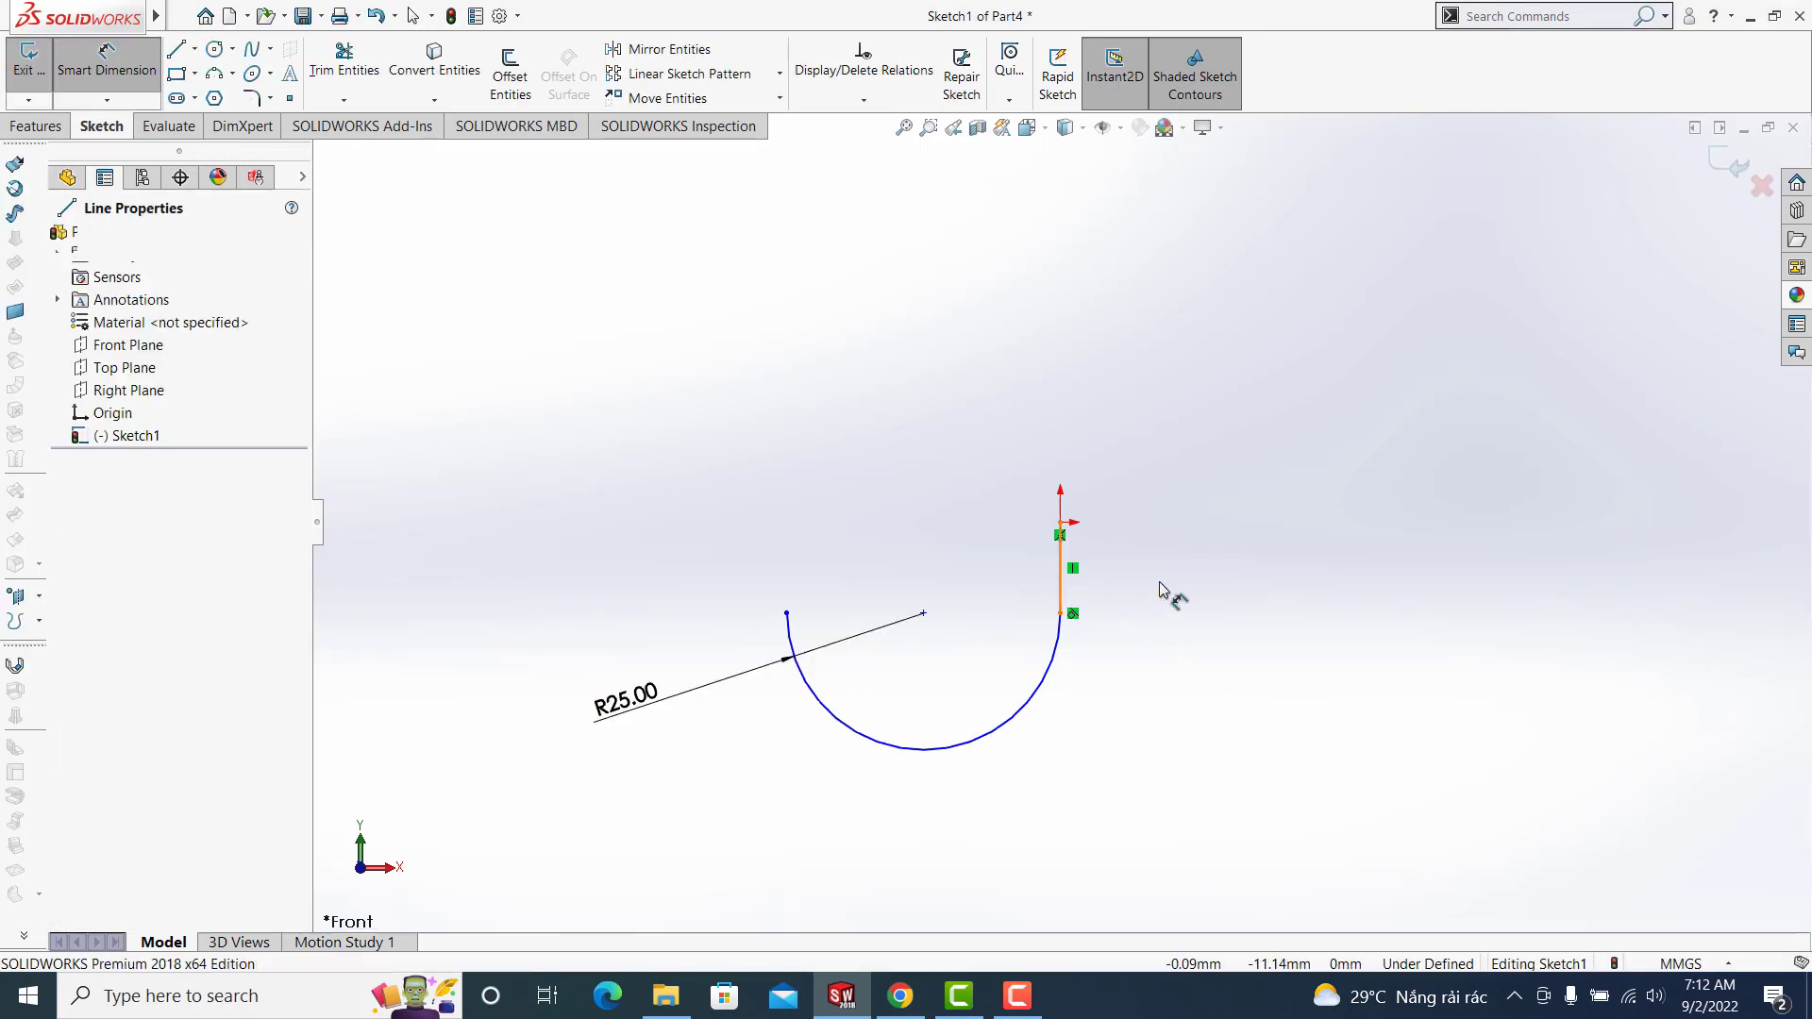
left_click(1191, 597)
type("25")
key("Return")
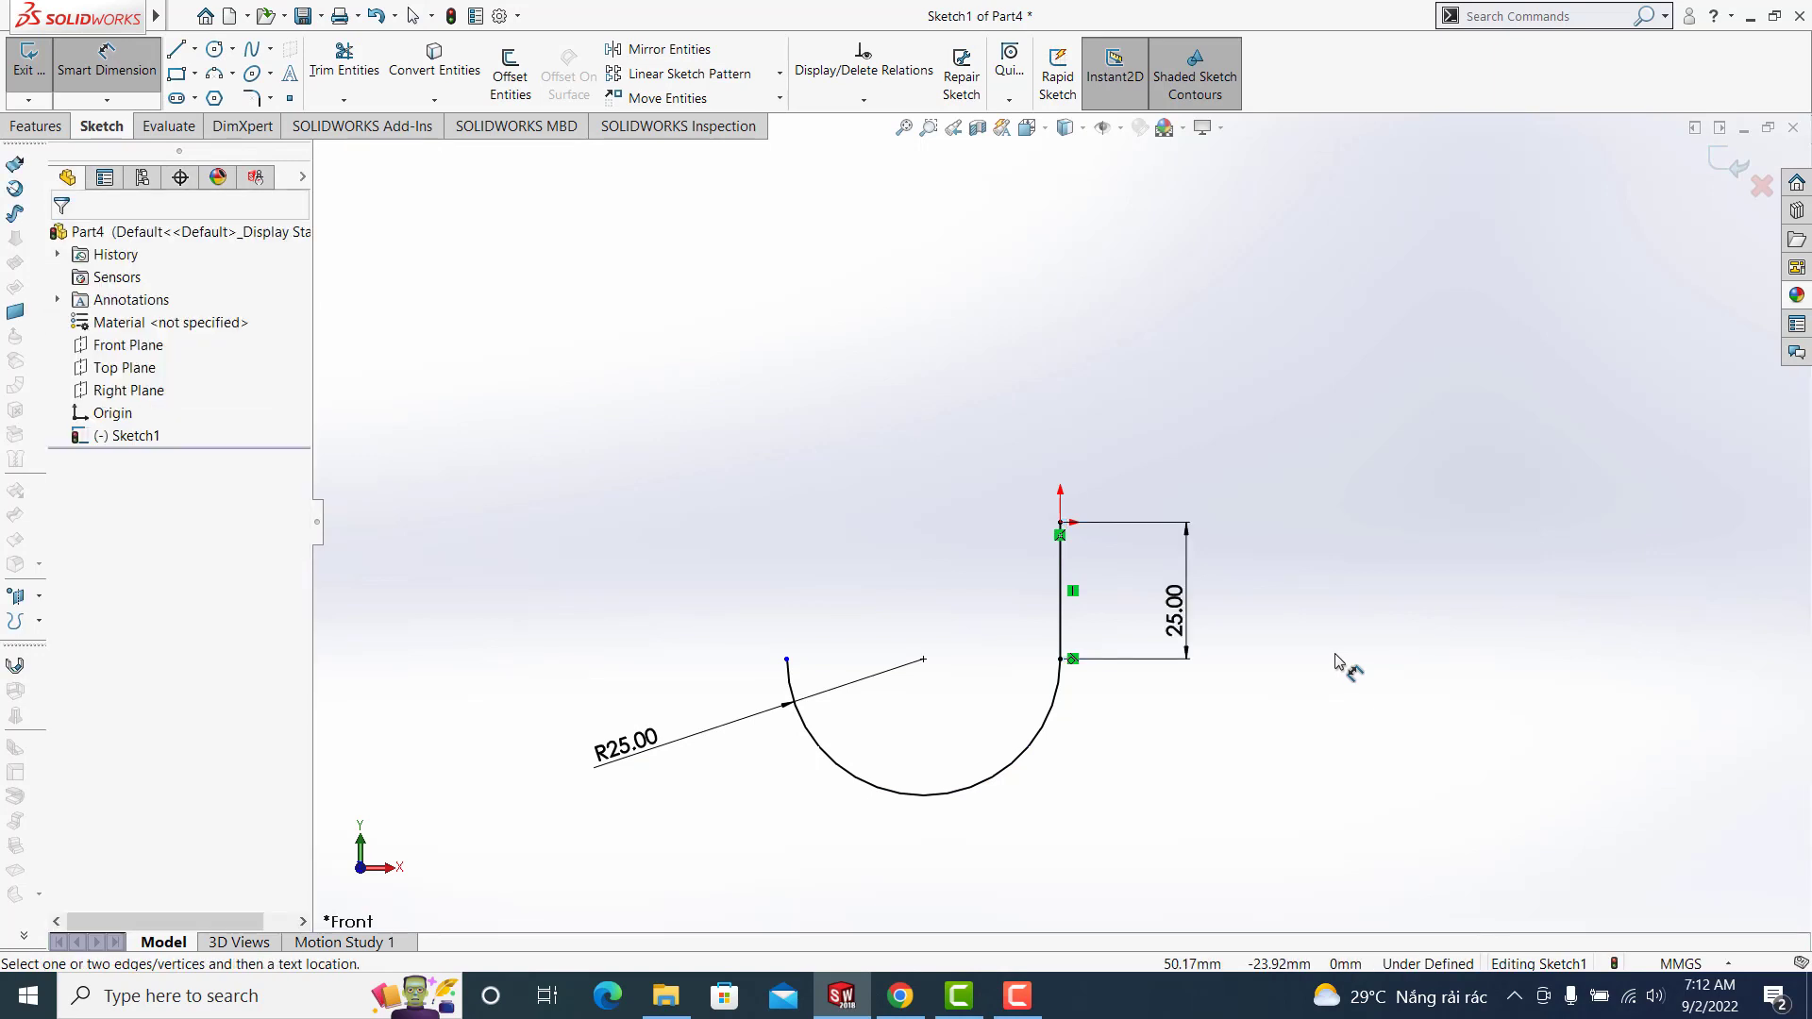
Change the arc radius dimension to 50 and exit the sketch
double_click(627, 743)
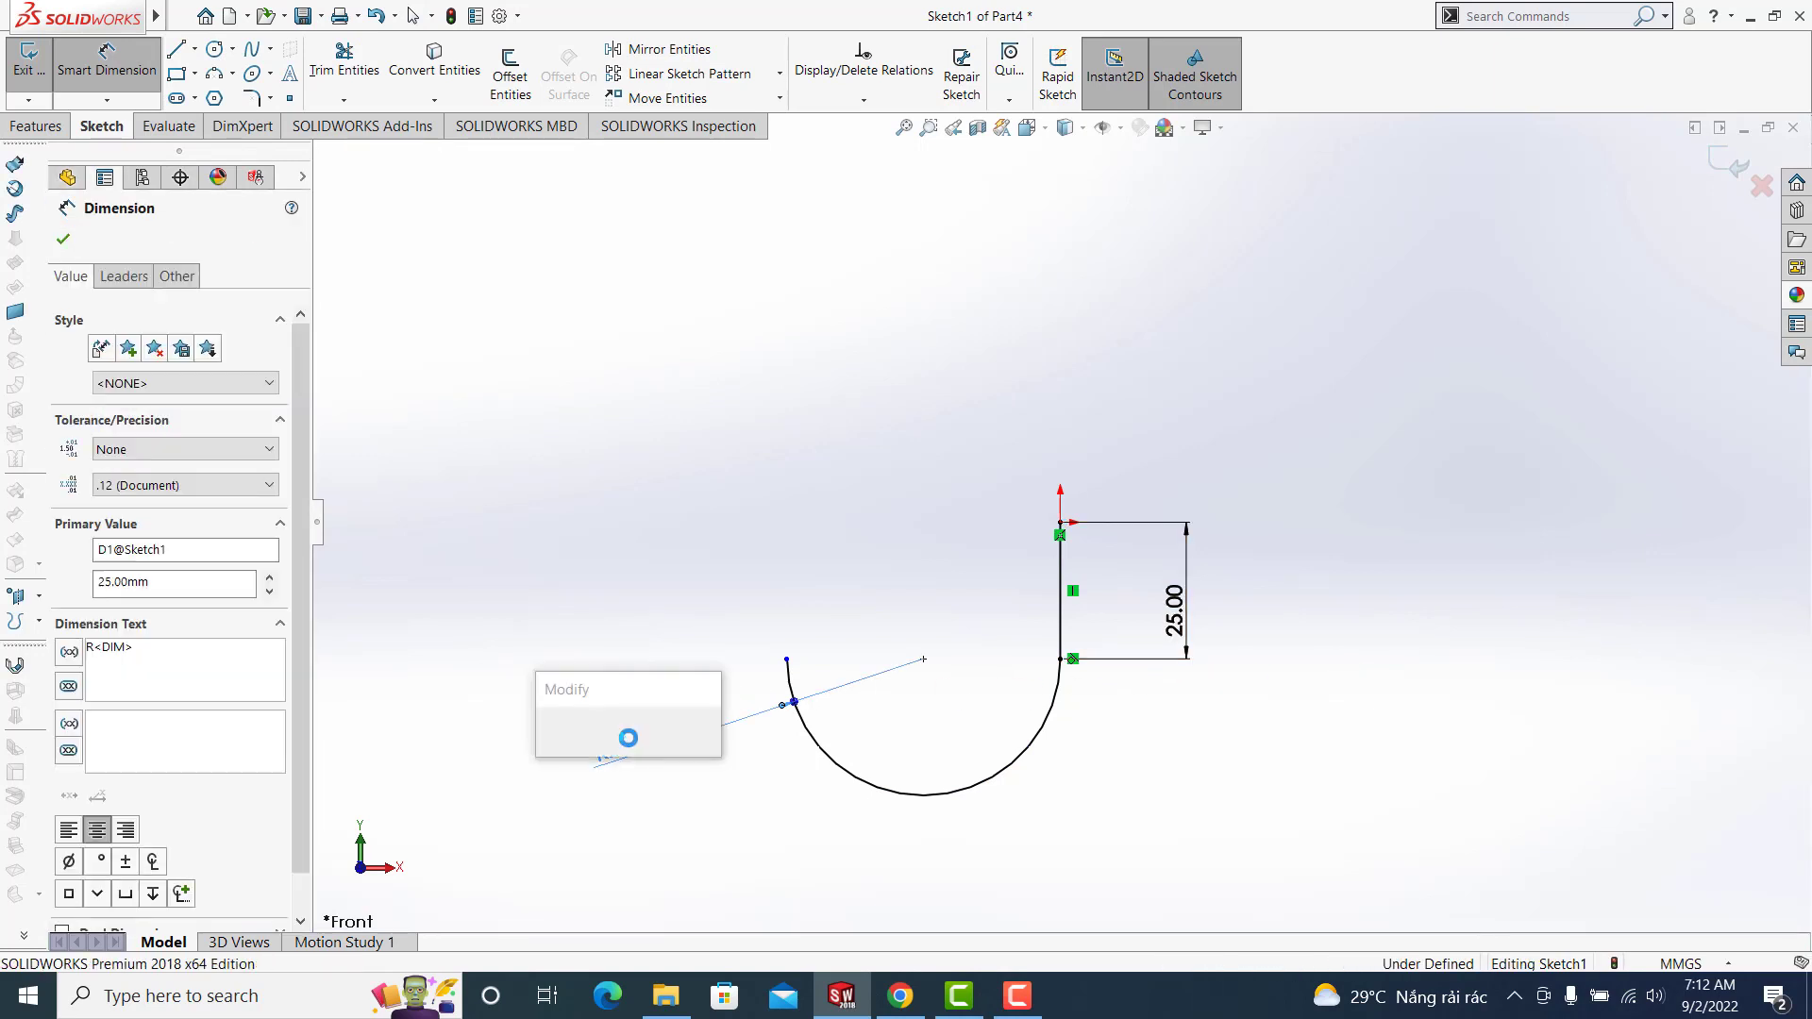
type("50")
key("Return")
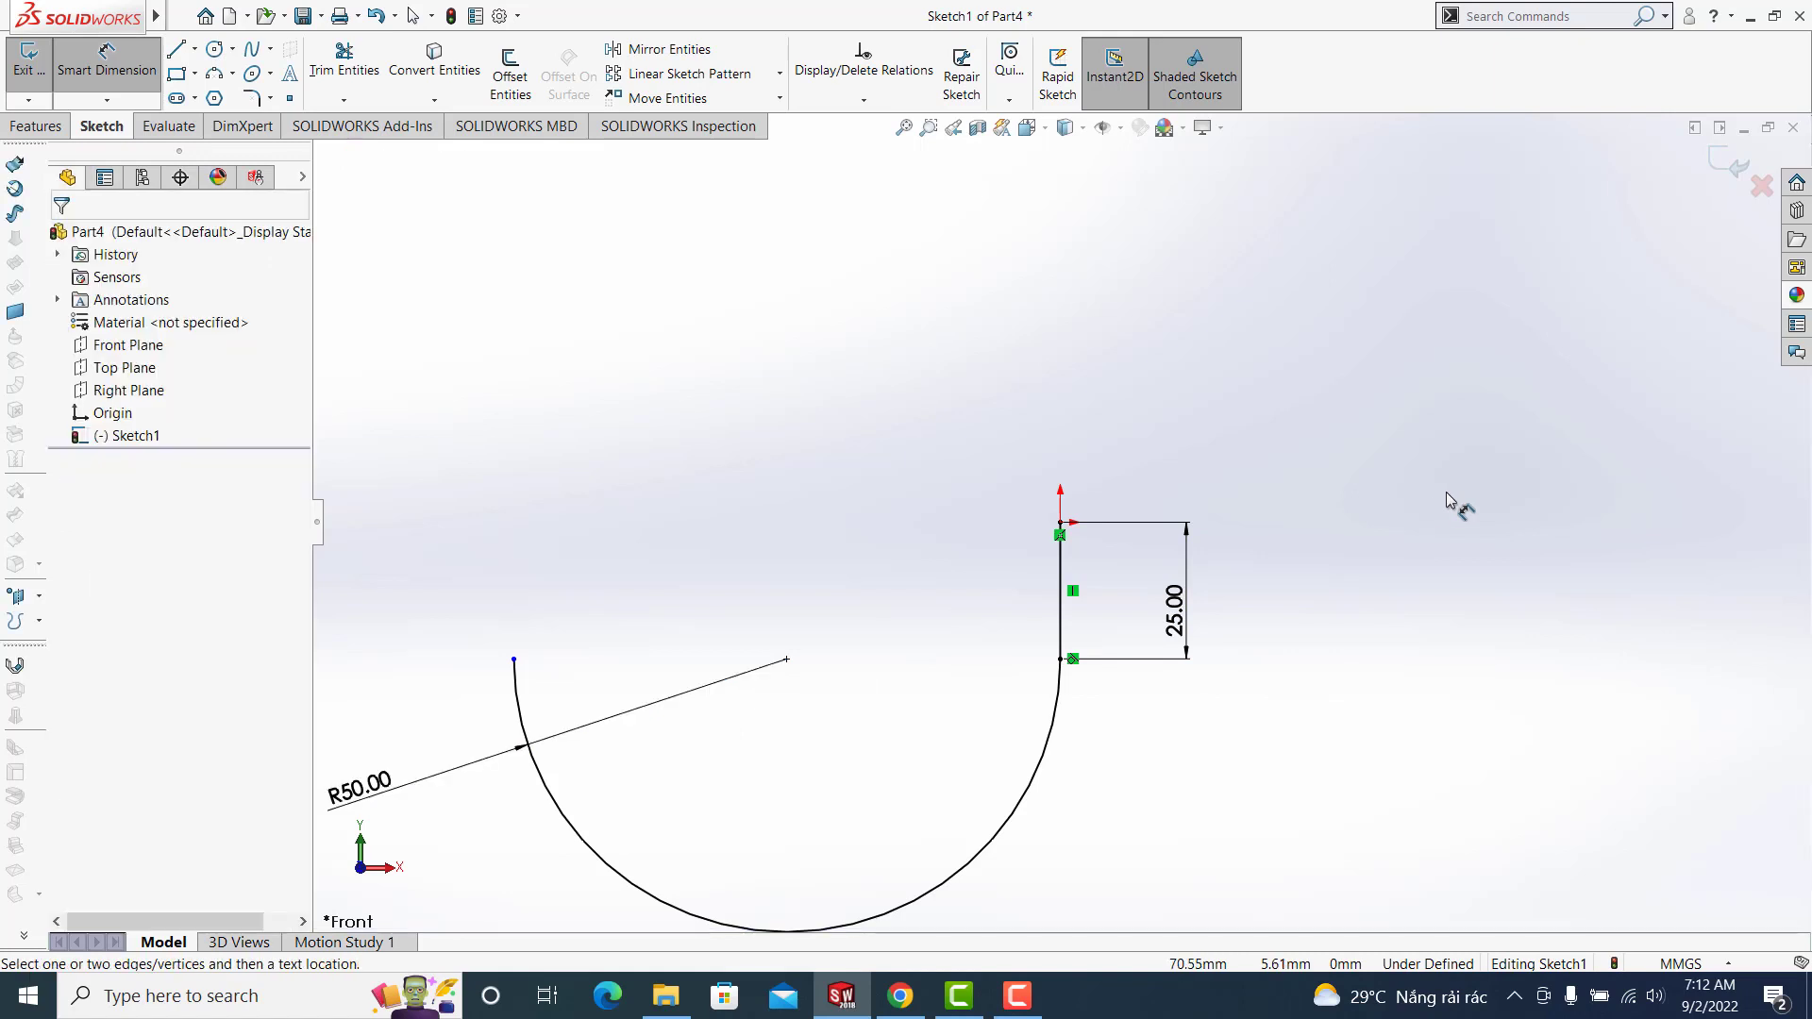
key("ctrl+Left")
left_click(1734, 162)
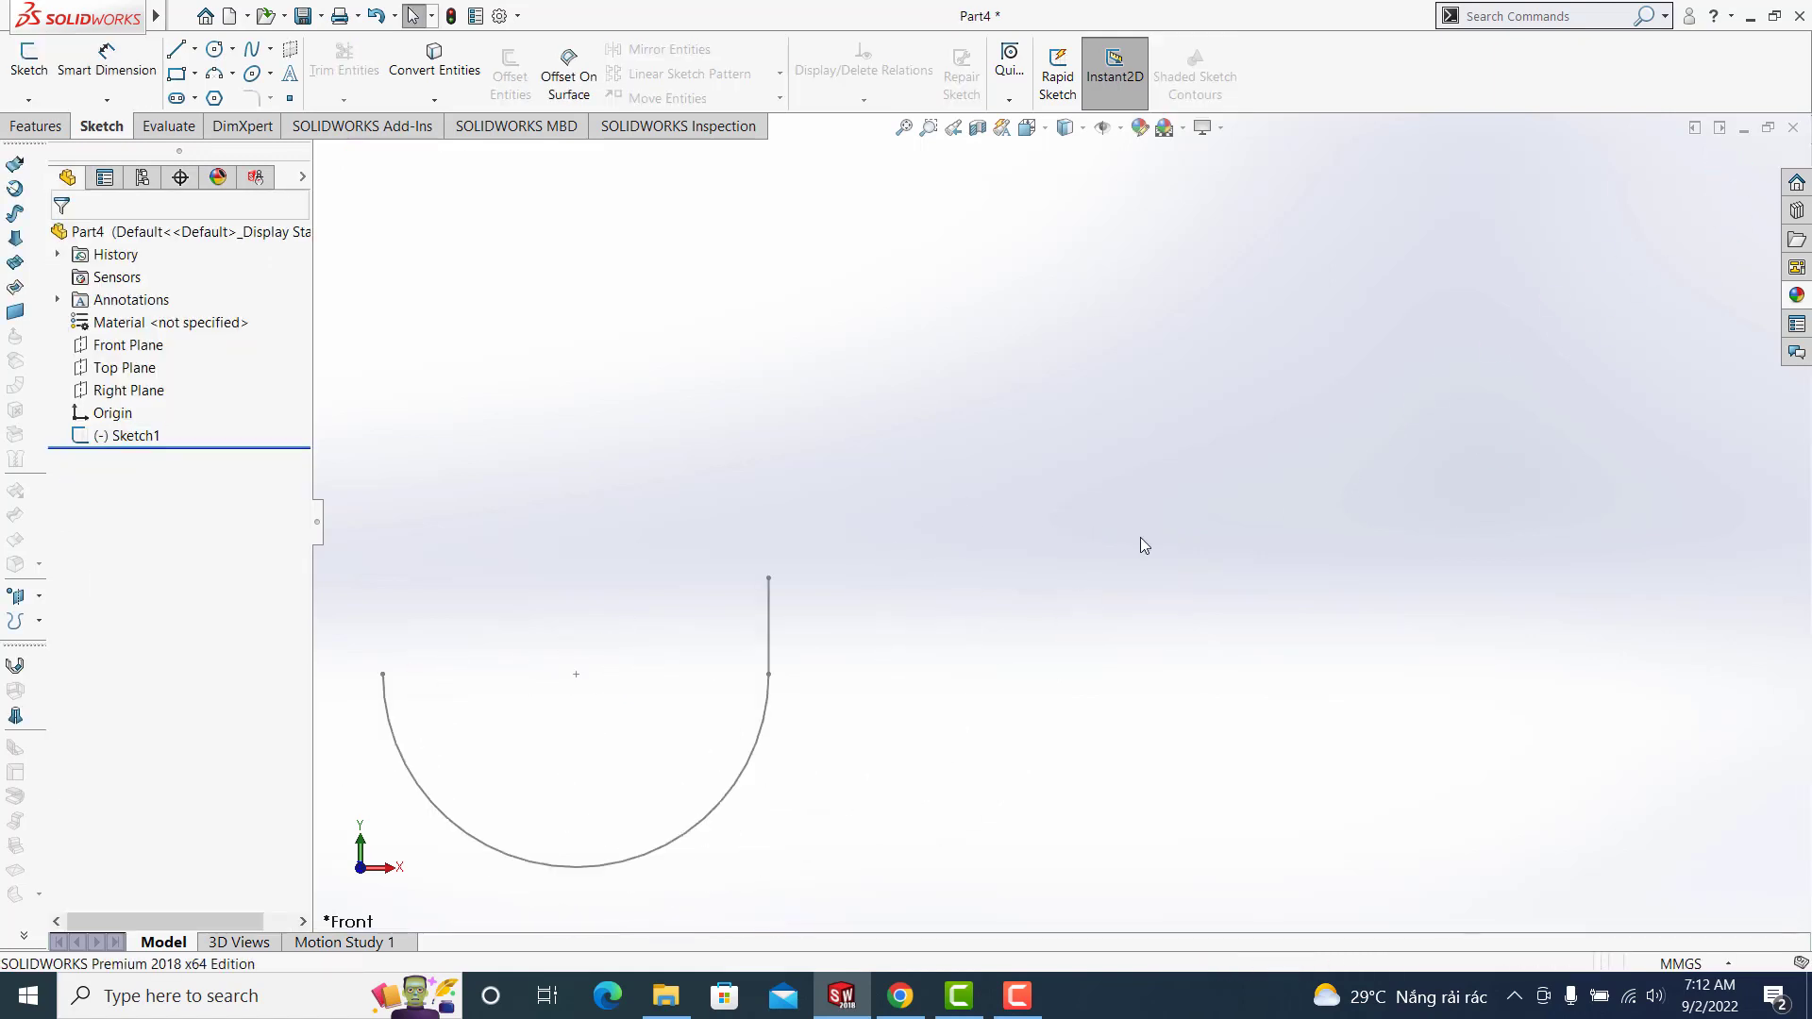
mouse_move(1139, 542)
middle_mouse_down()
mouse_move(1108, 488)
mouse_move(1129, 484)
middle_mouse_up()
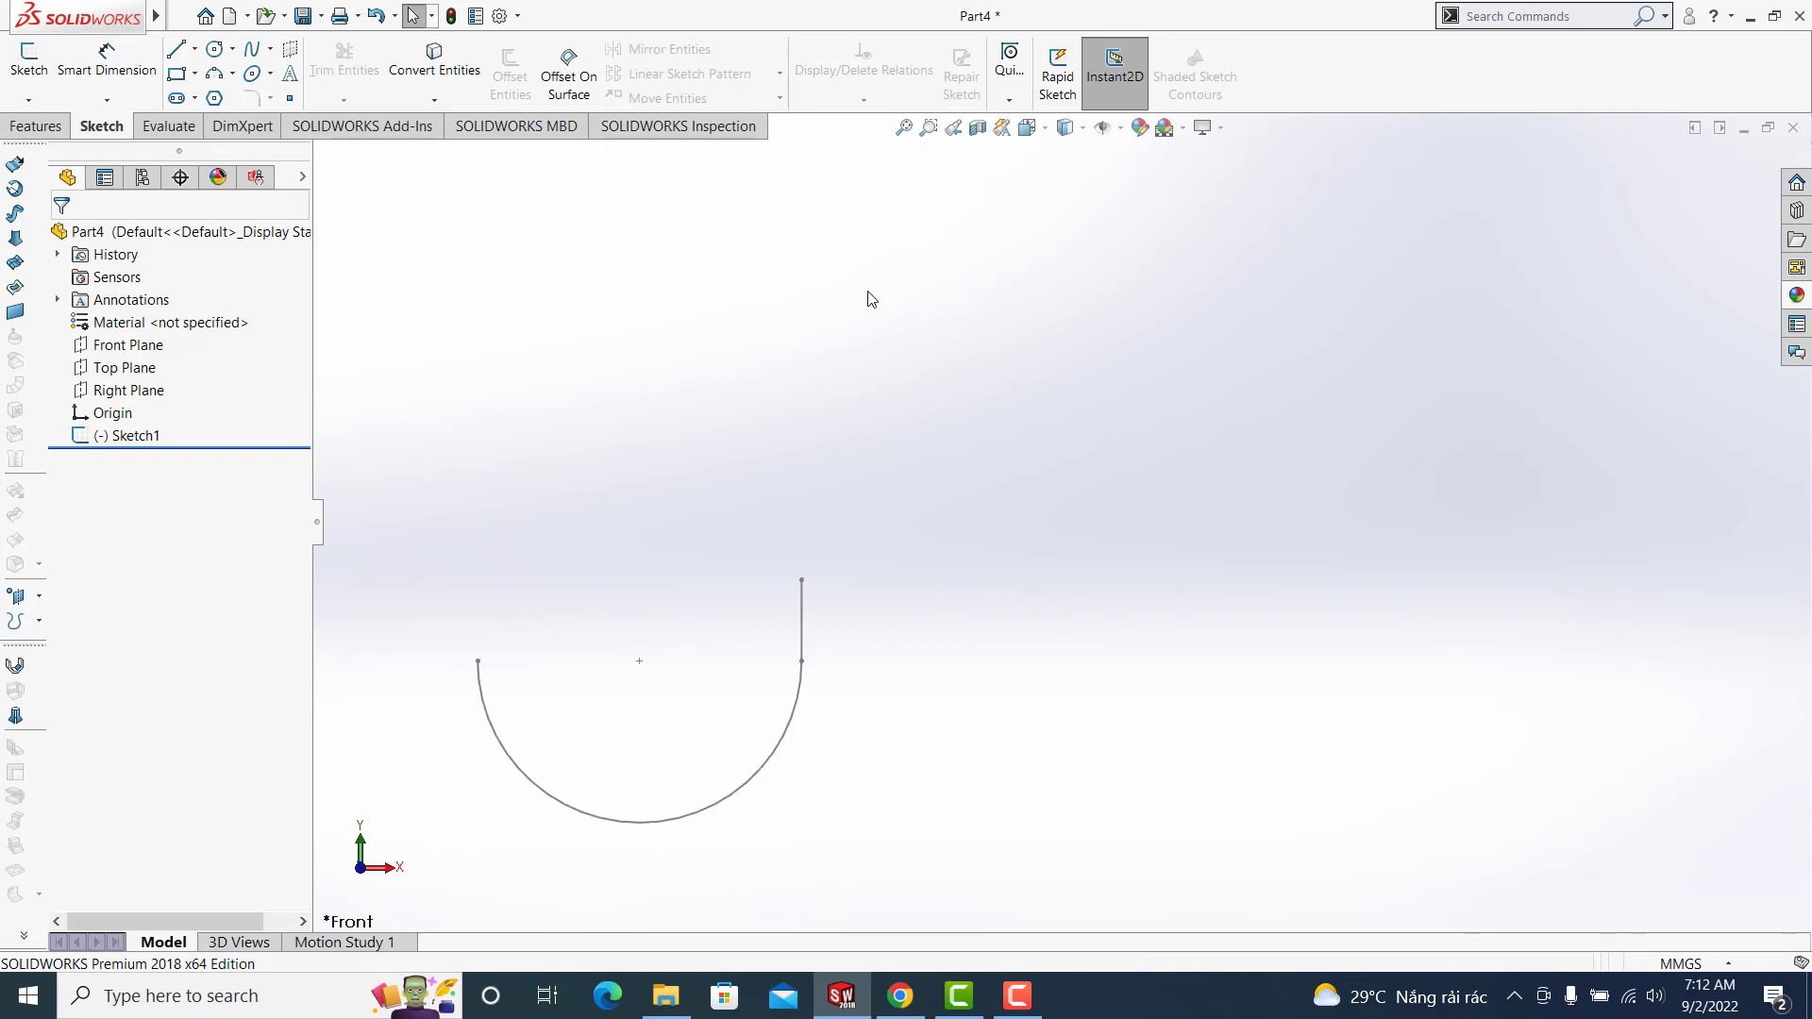
mouse_move(648, 579)
middle_mouse_down()
mouse_move(711, 594)
mouse_move(740, 575)
mouse_move(608, 509)
middle_mouse_up()
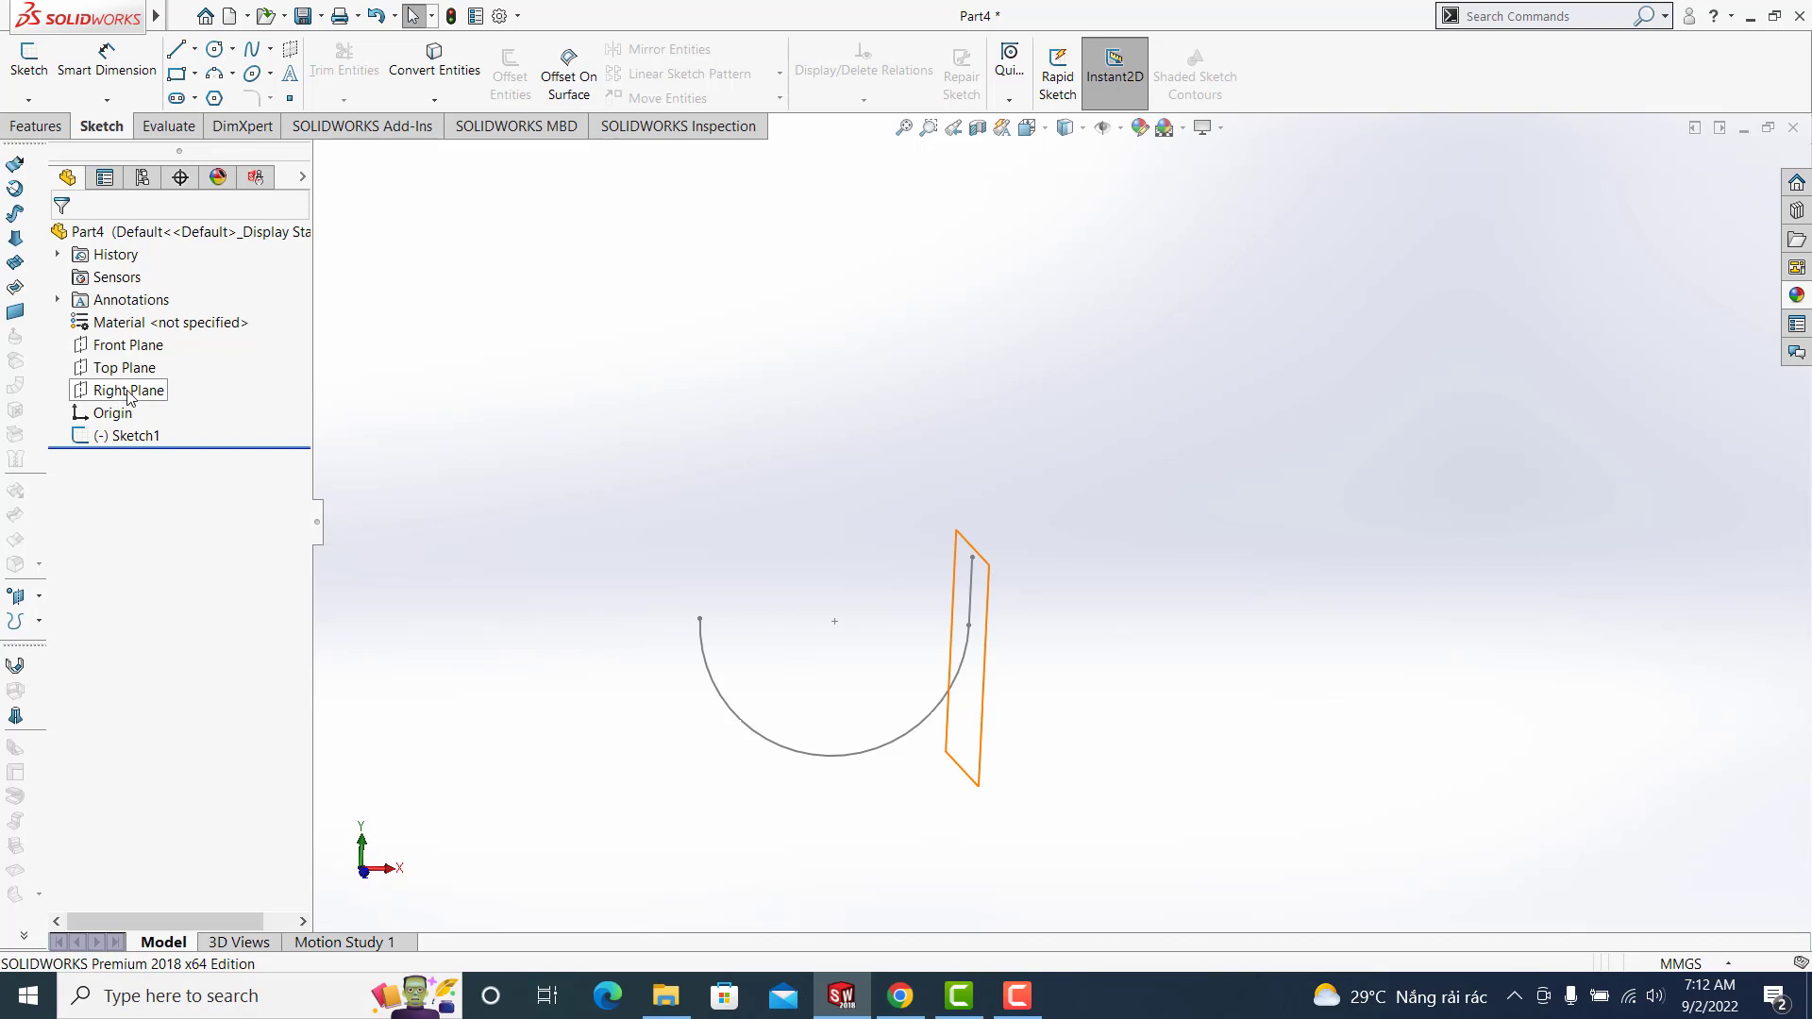
left_click(44, 128)
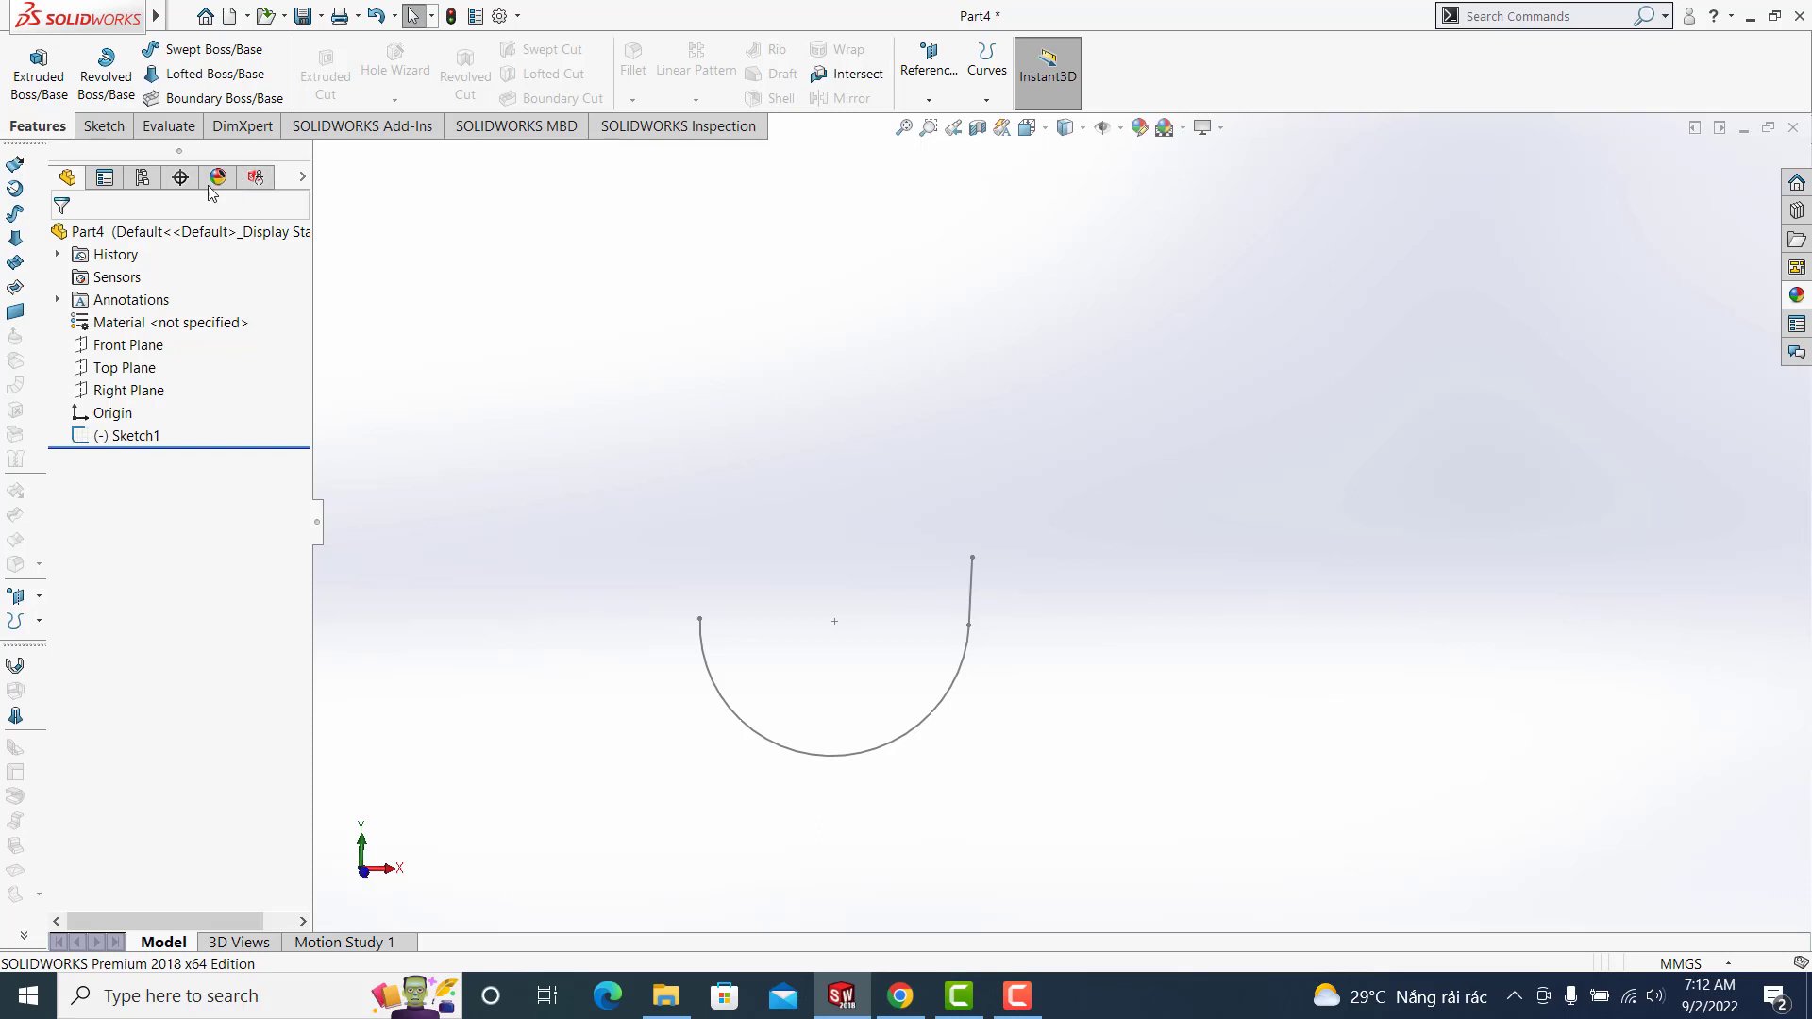
left_click(102, 126)
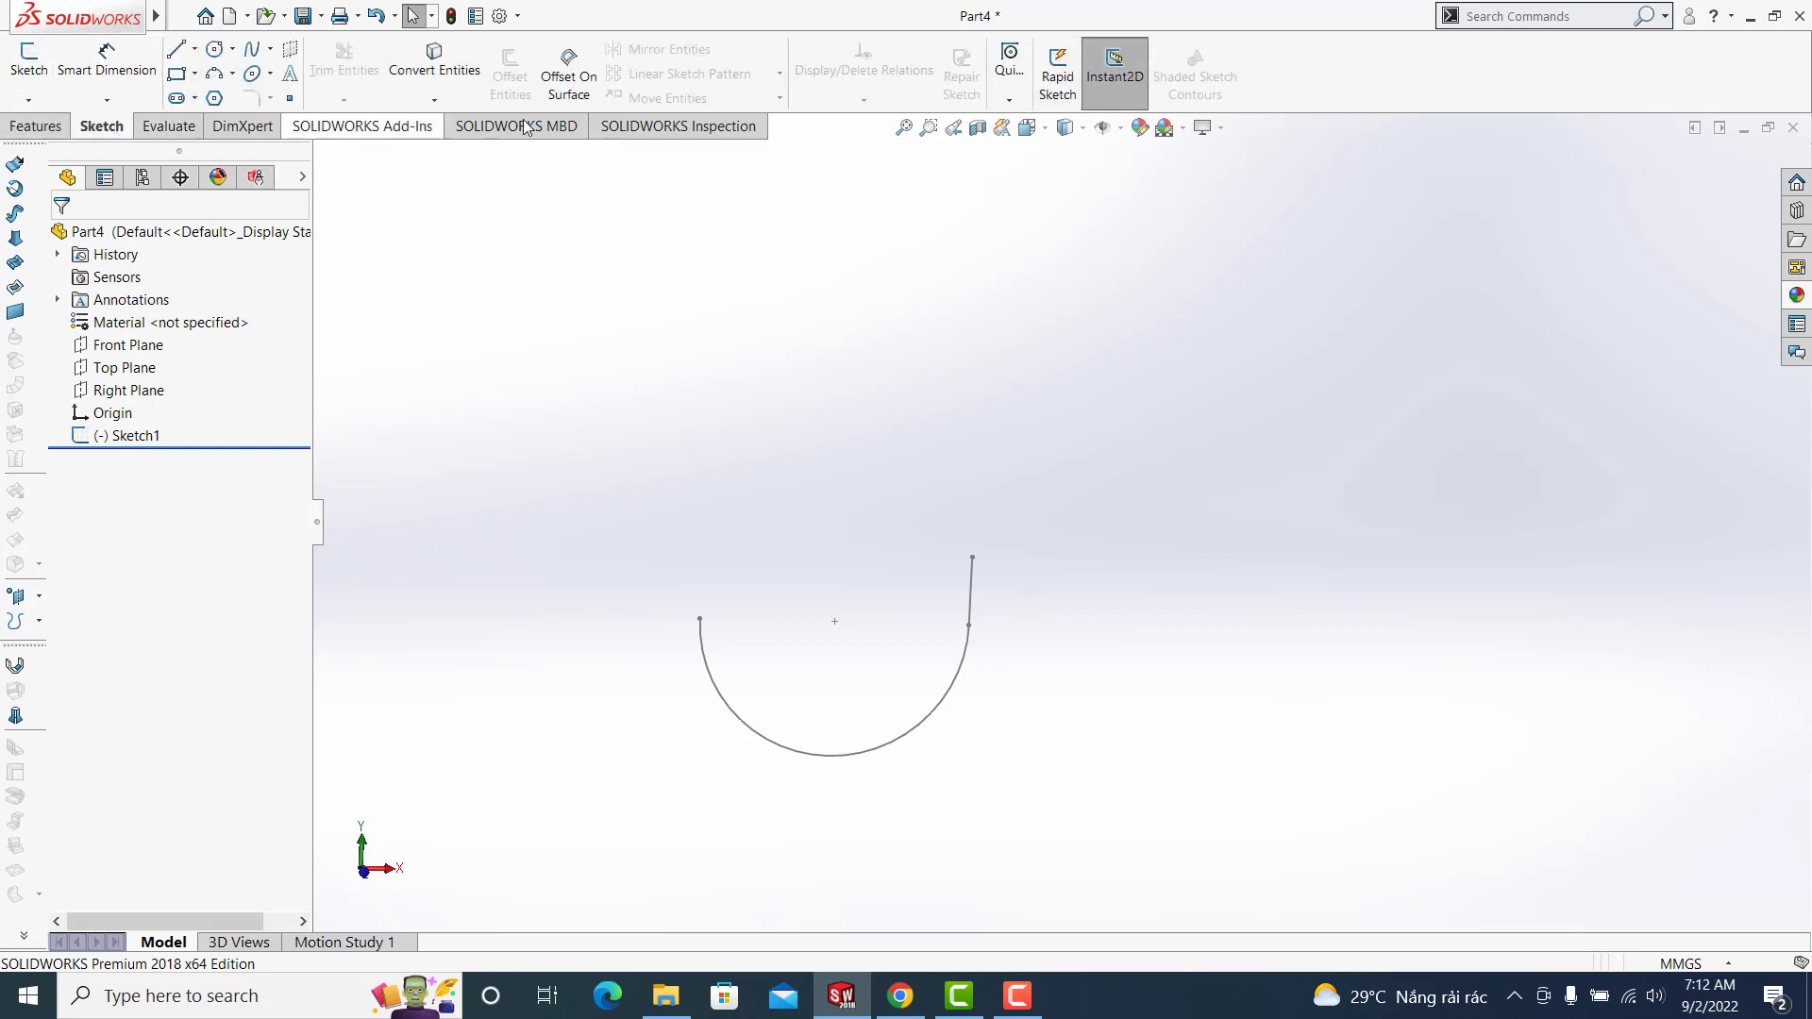
left_click(38, 129)
left_click(922, 62)
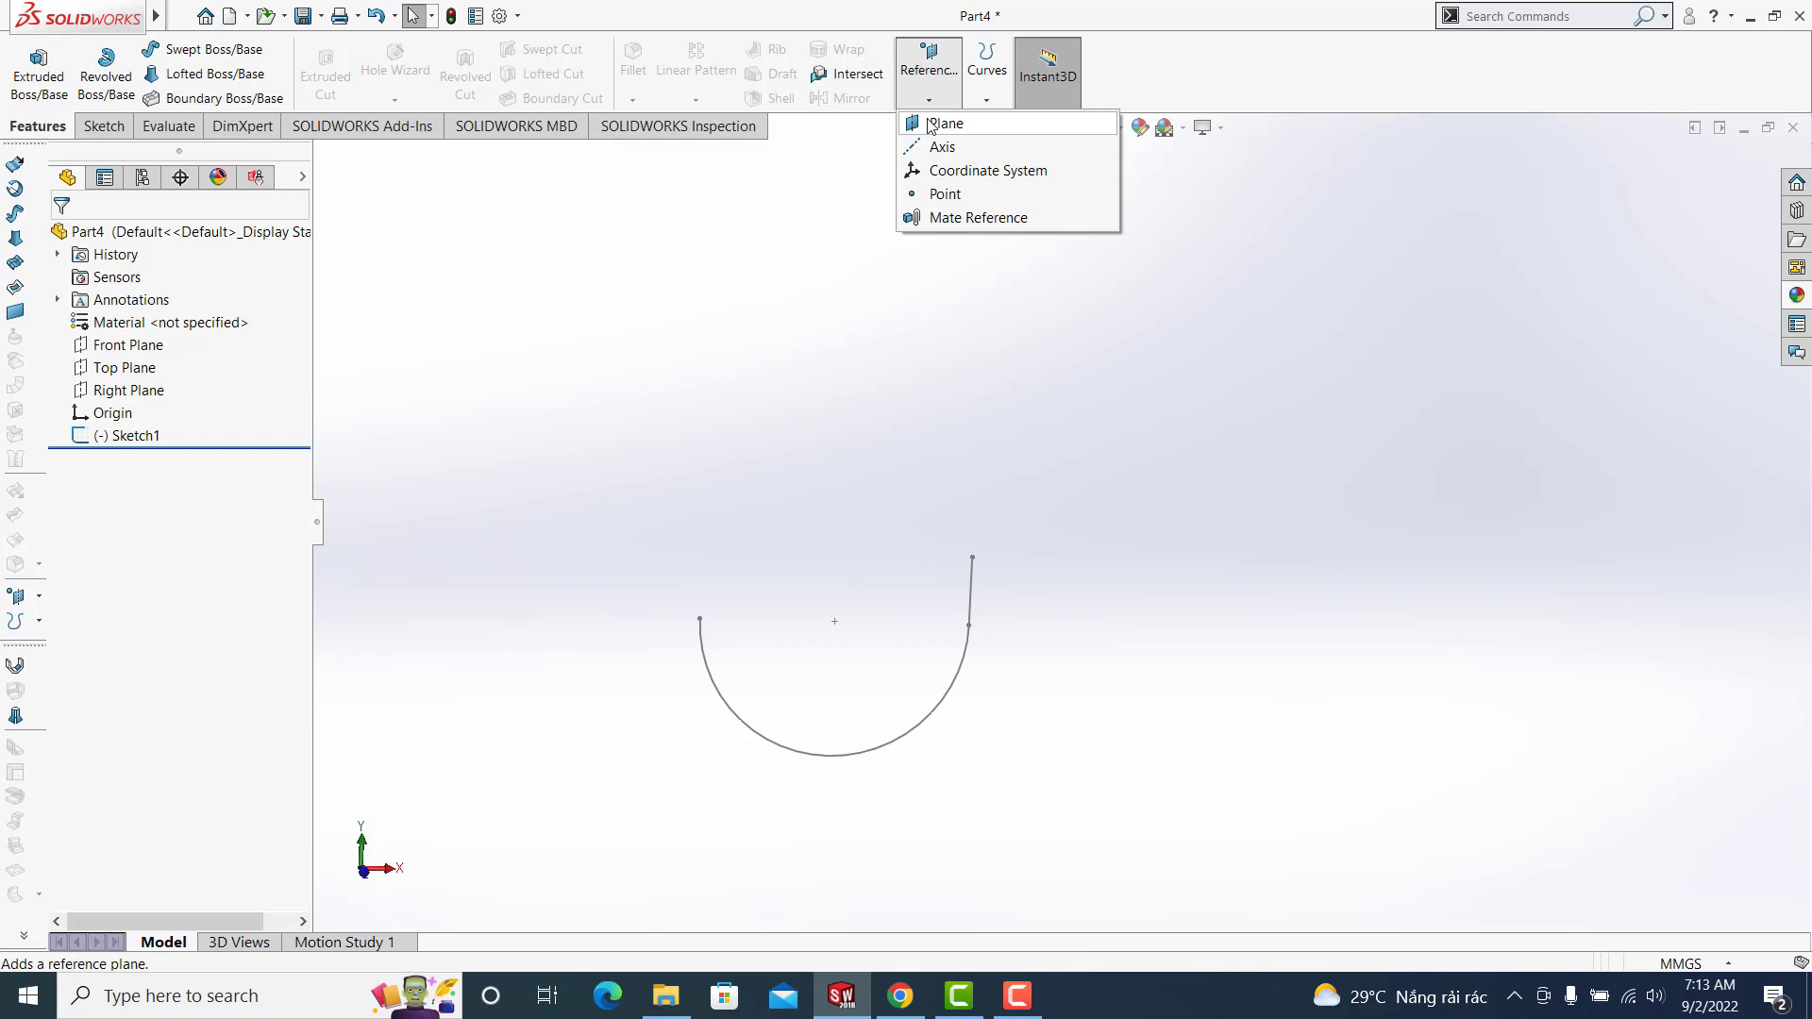
left_click(929, 126)
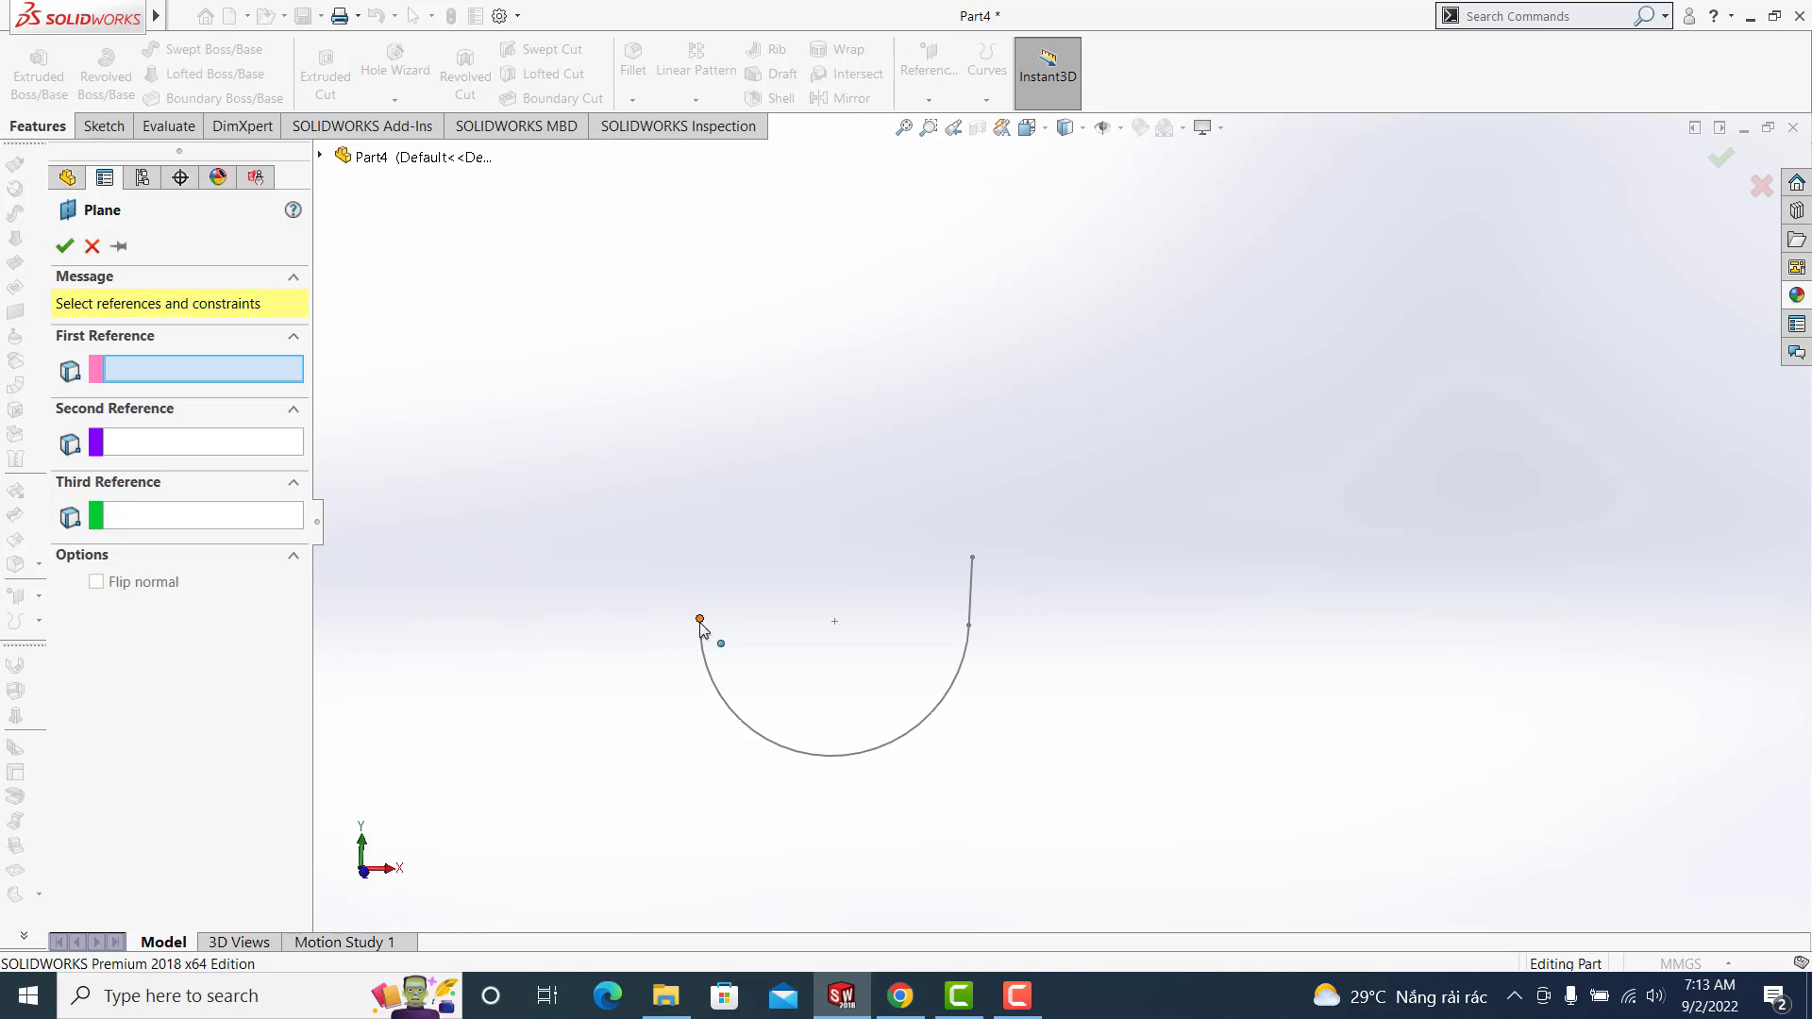
left_click(91, 246)
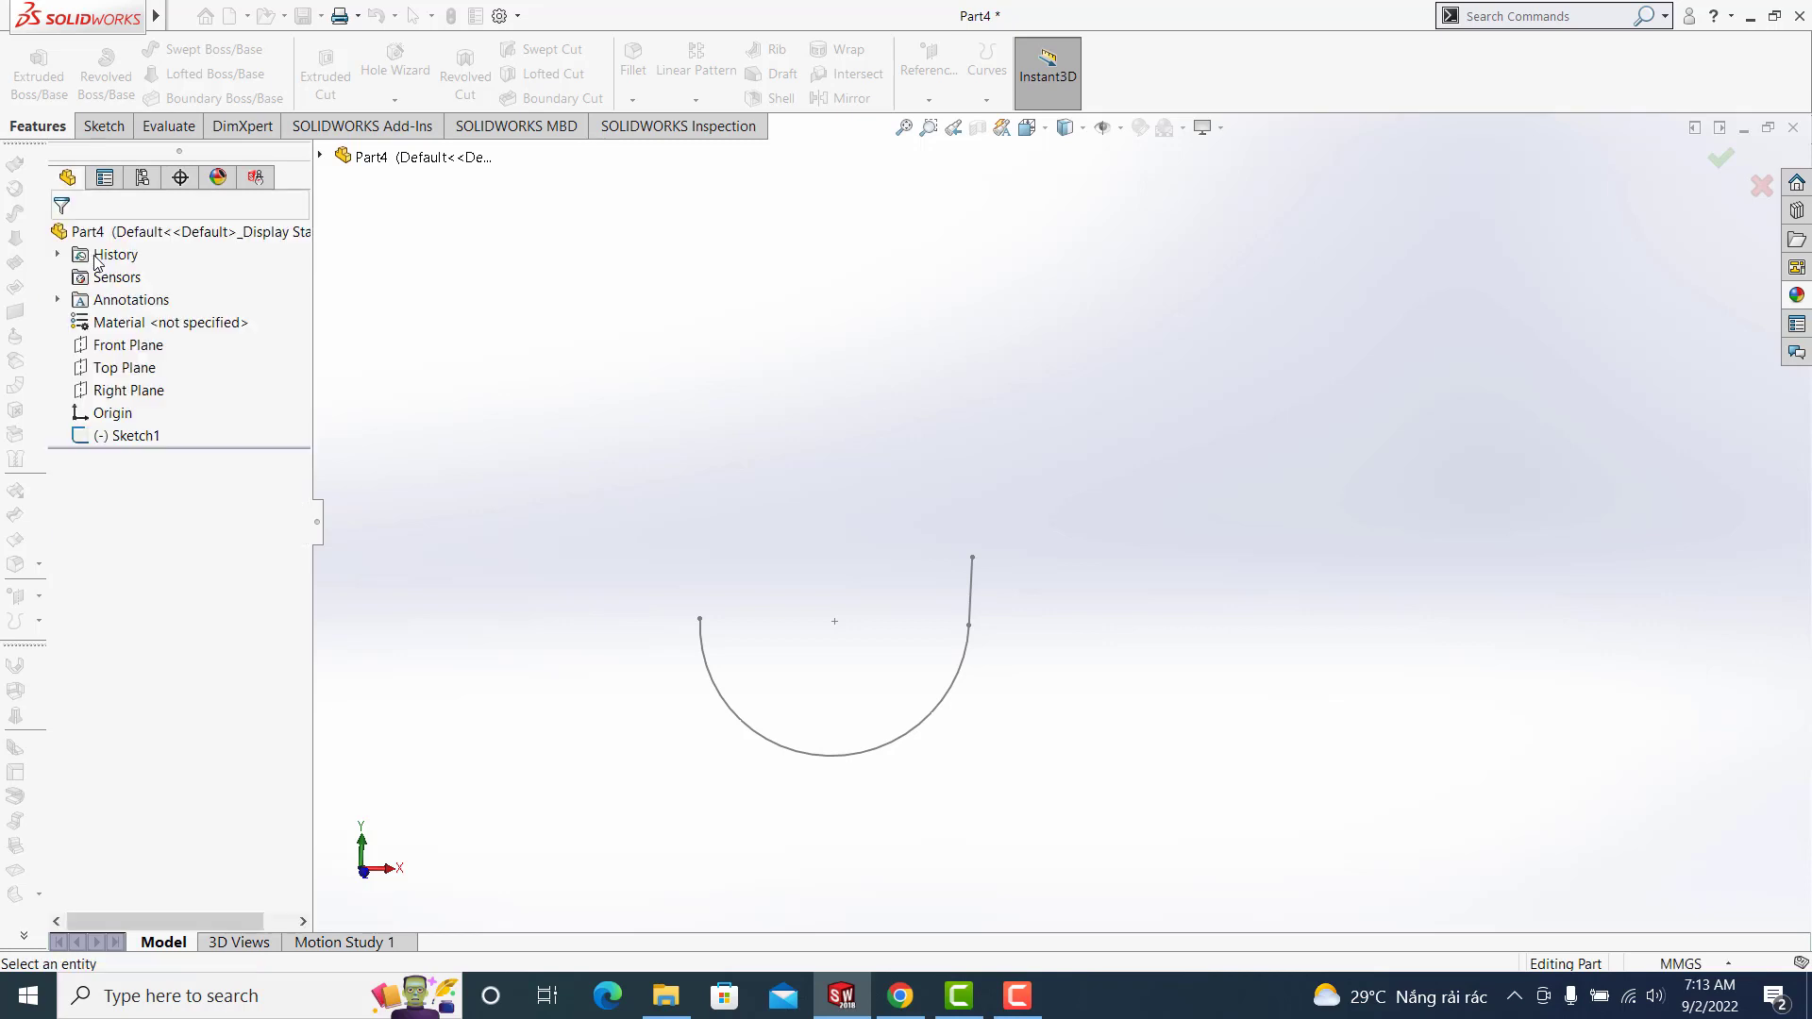
left_click(104, 127)
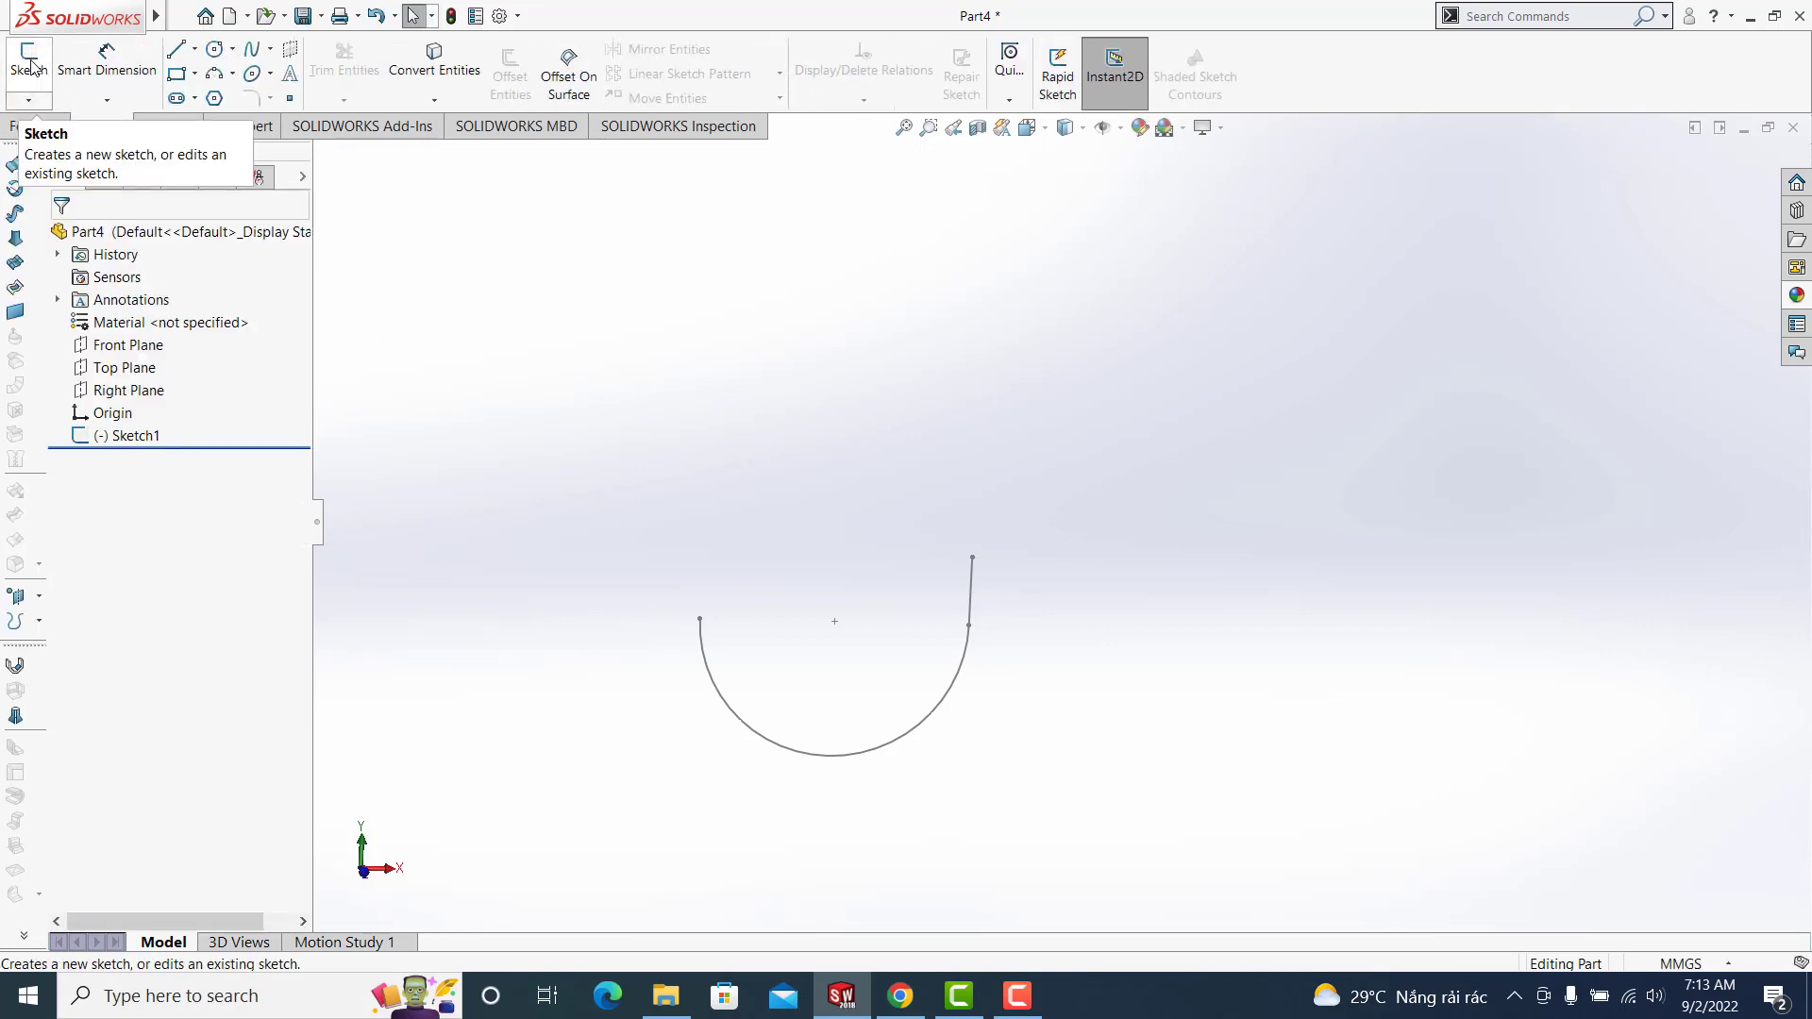
Reopen Sketch1 for editing and view it straight on from the front
left_click(30, 64)
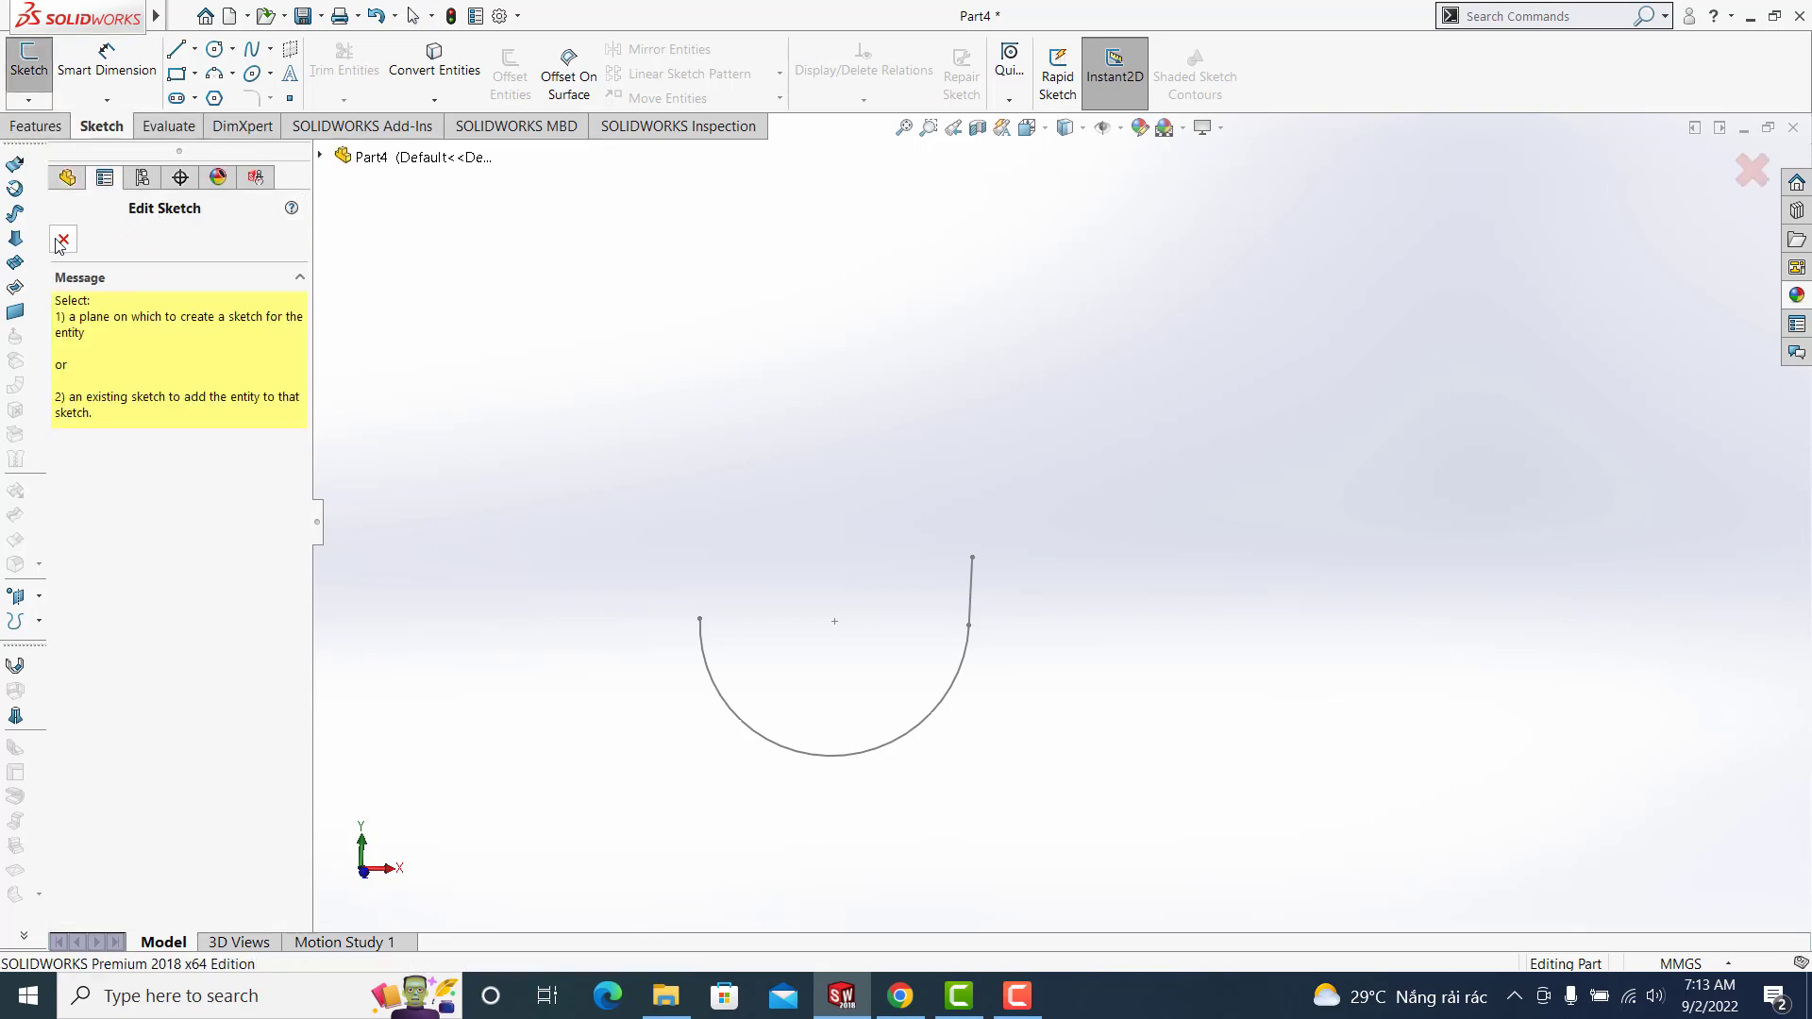
left_click(62, 239)
left_click(135, 435)
left_click(94, 375)
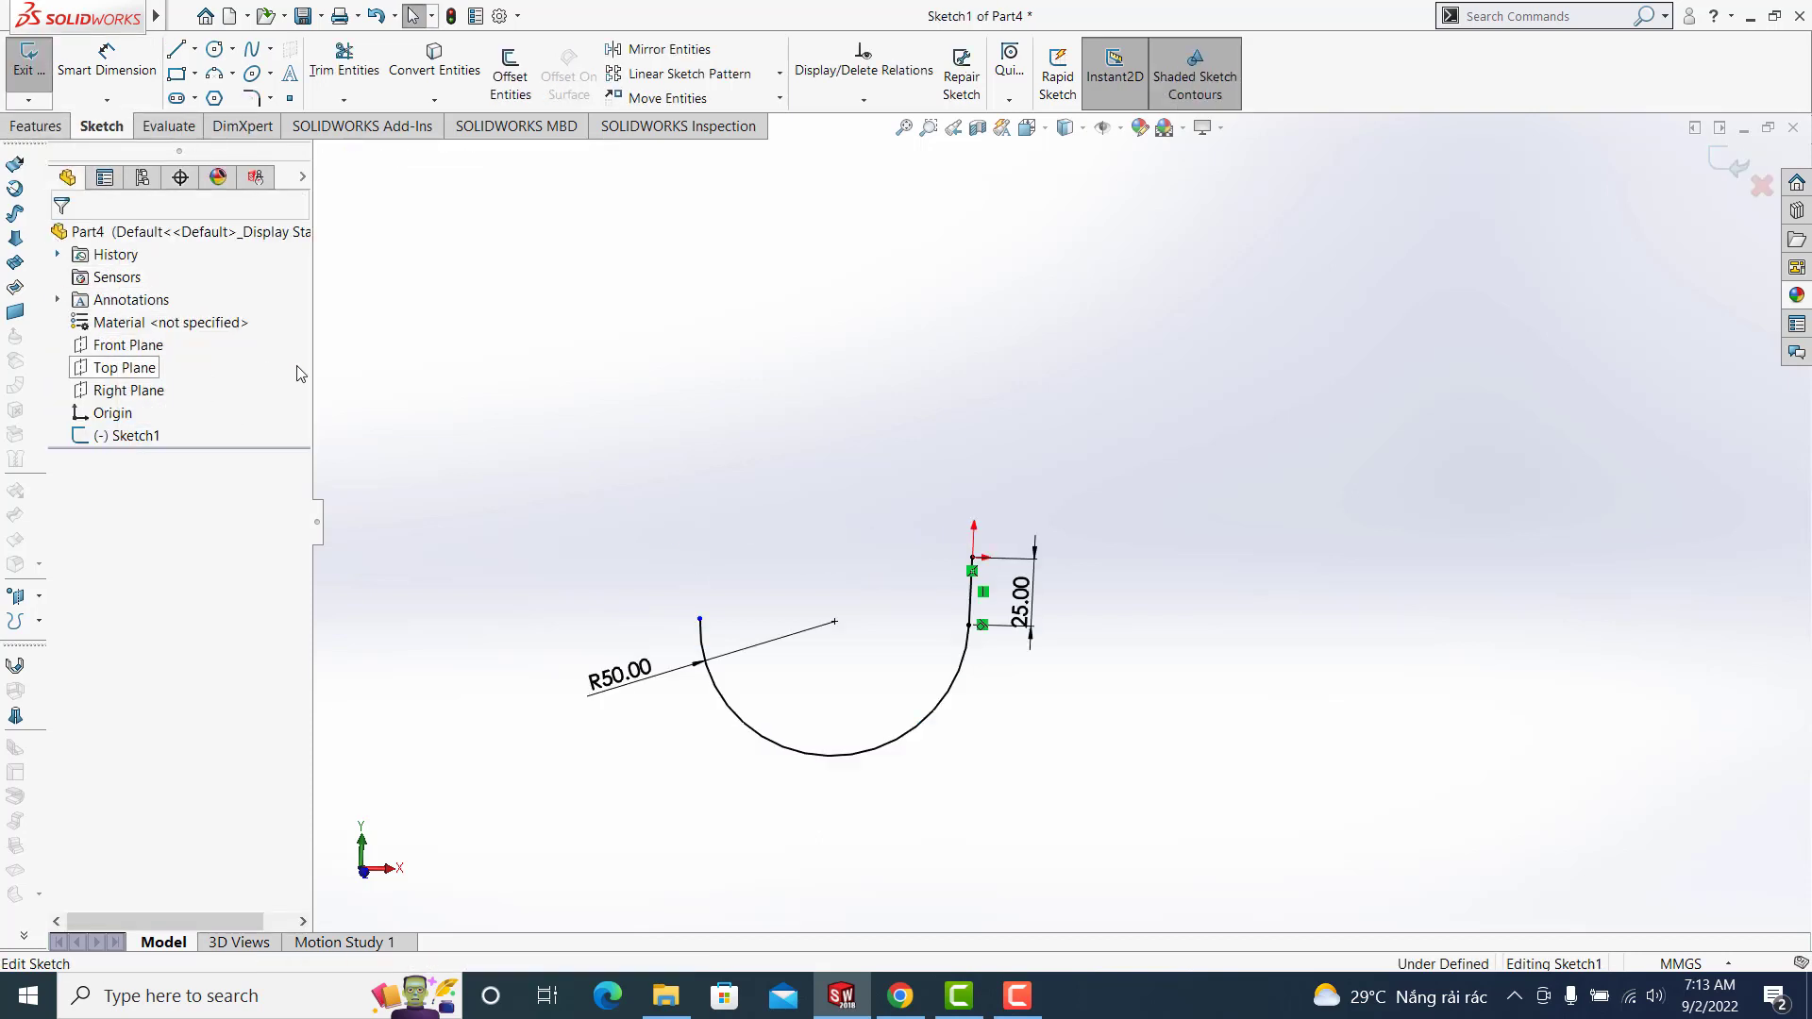
left_click(585, 293)
key("ctrl+1")
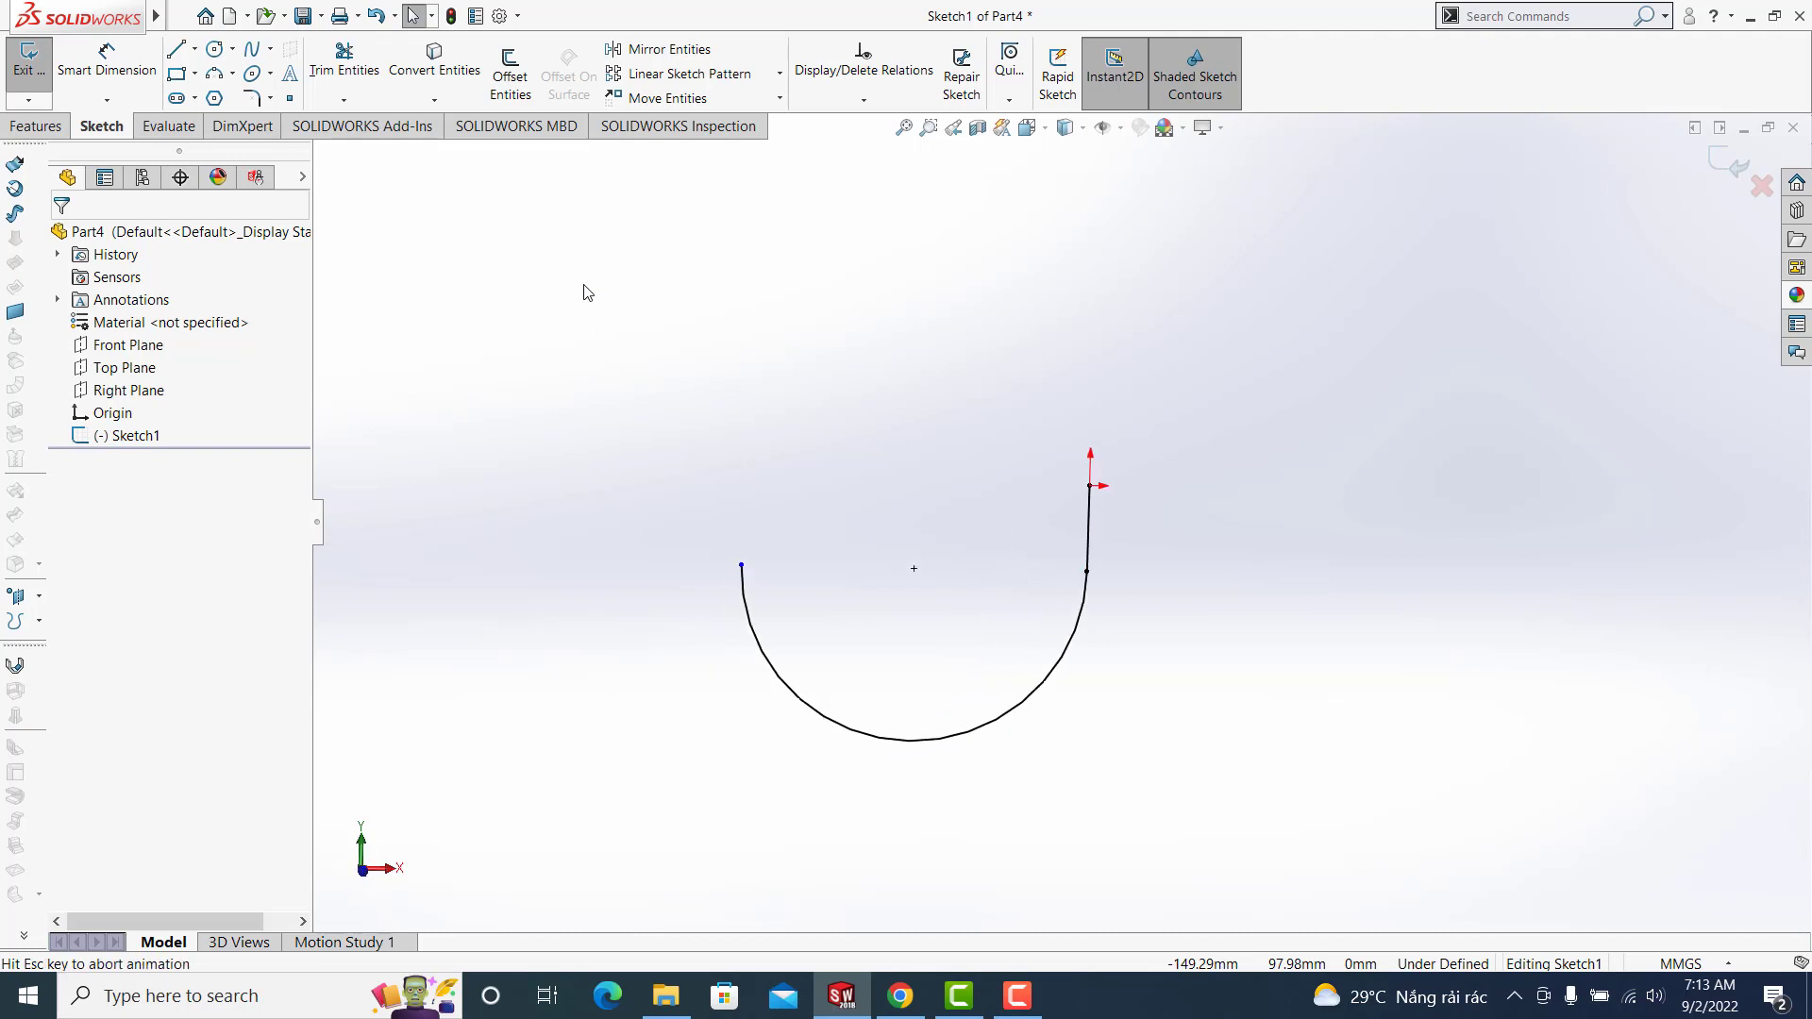
Draw a vertical centerline from the arc's left endpoint and exit Sketch1
left_click(195, 49)
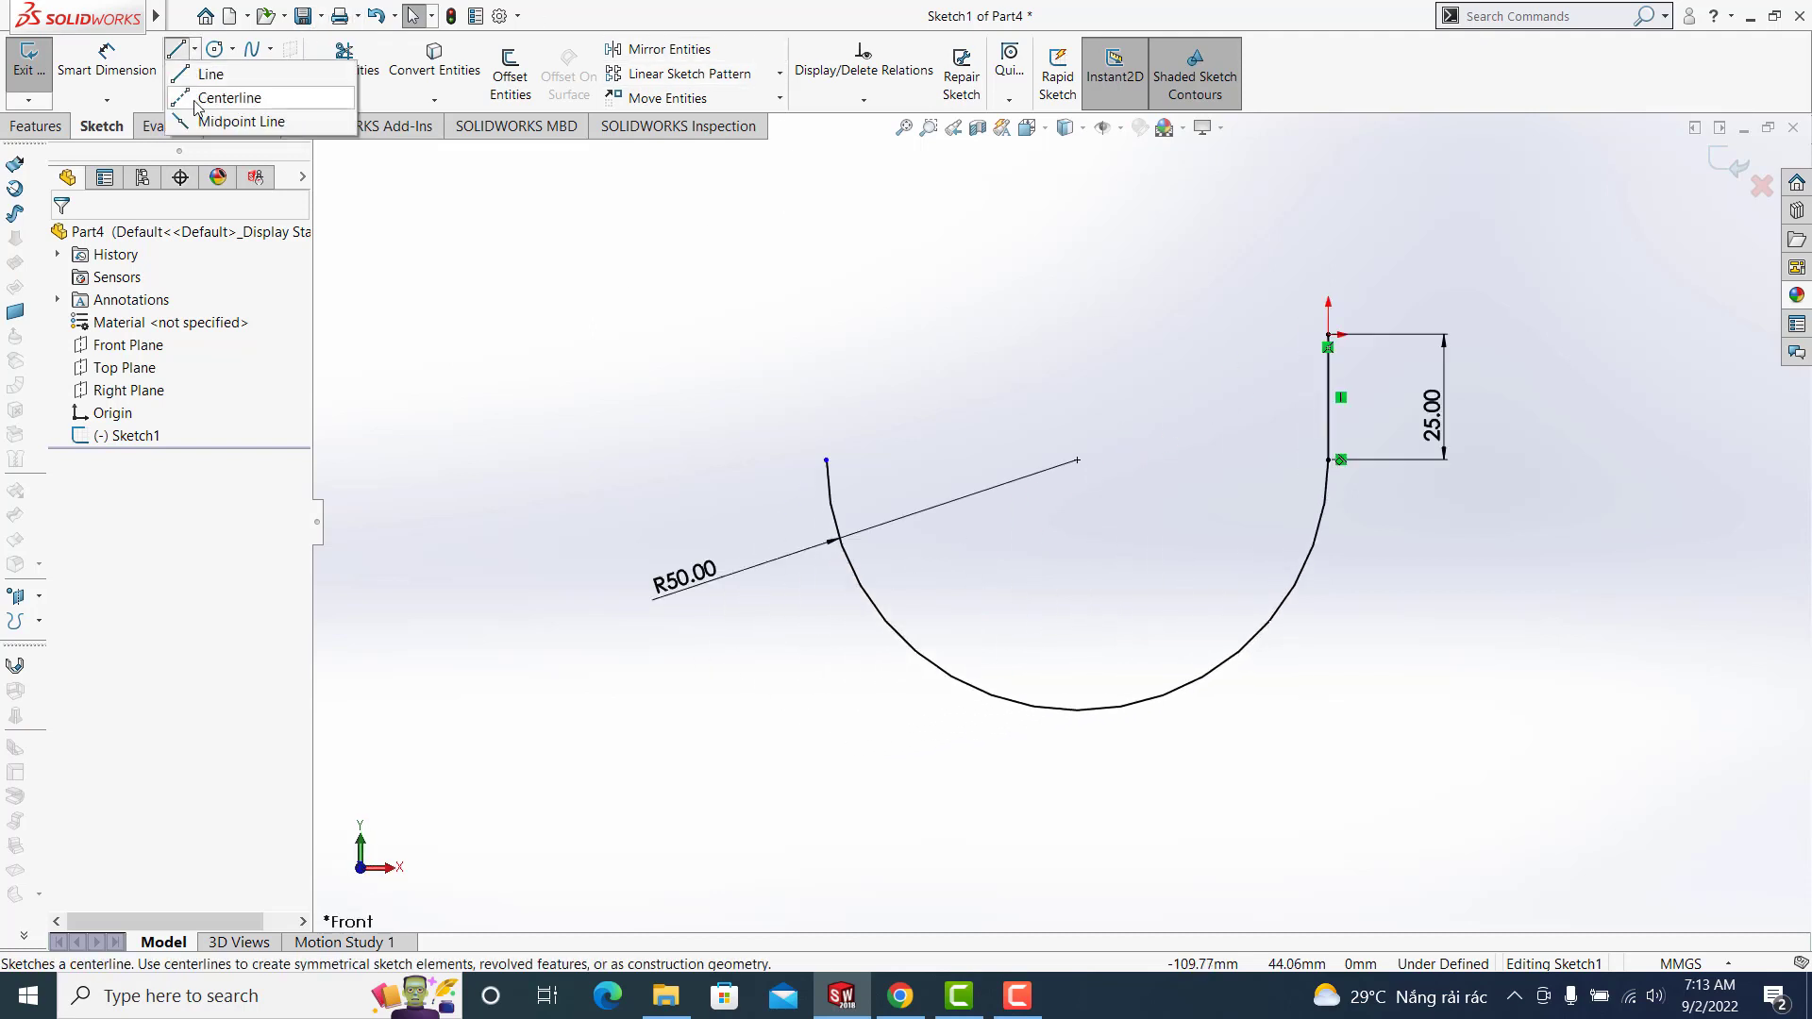
left_click(203, 92)
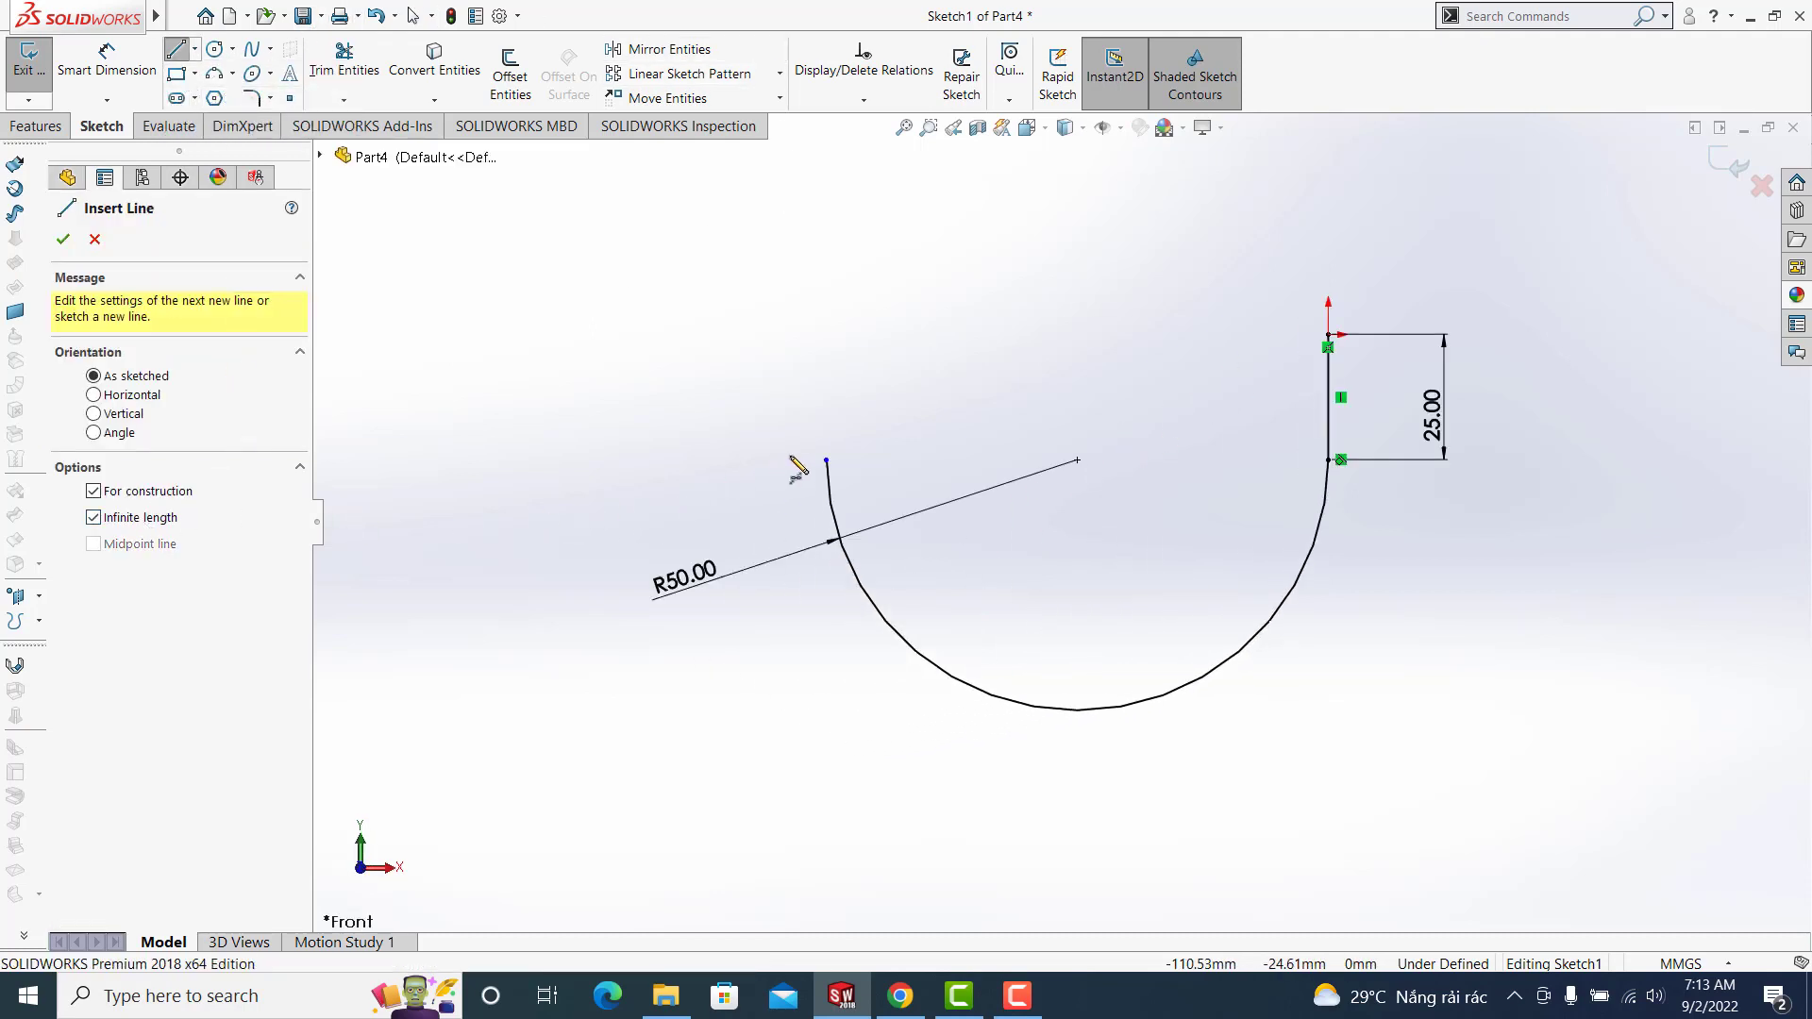
left_click(827, 460)
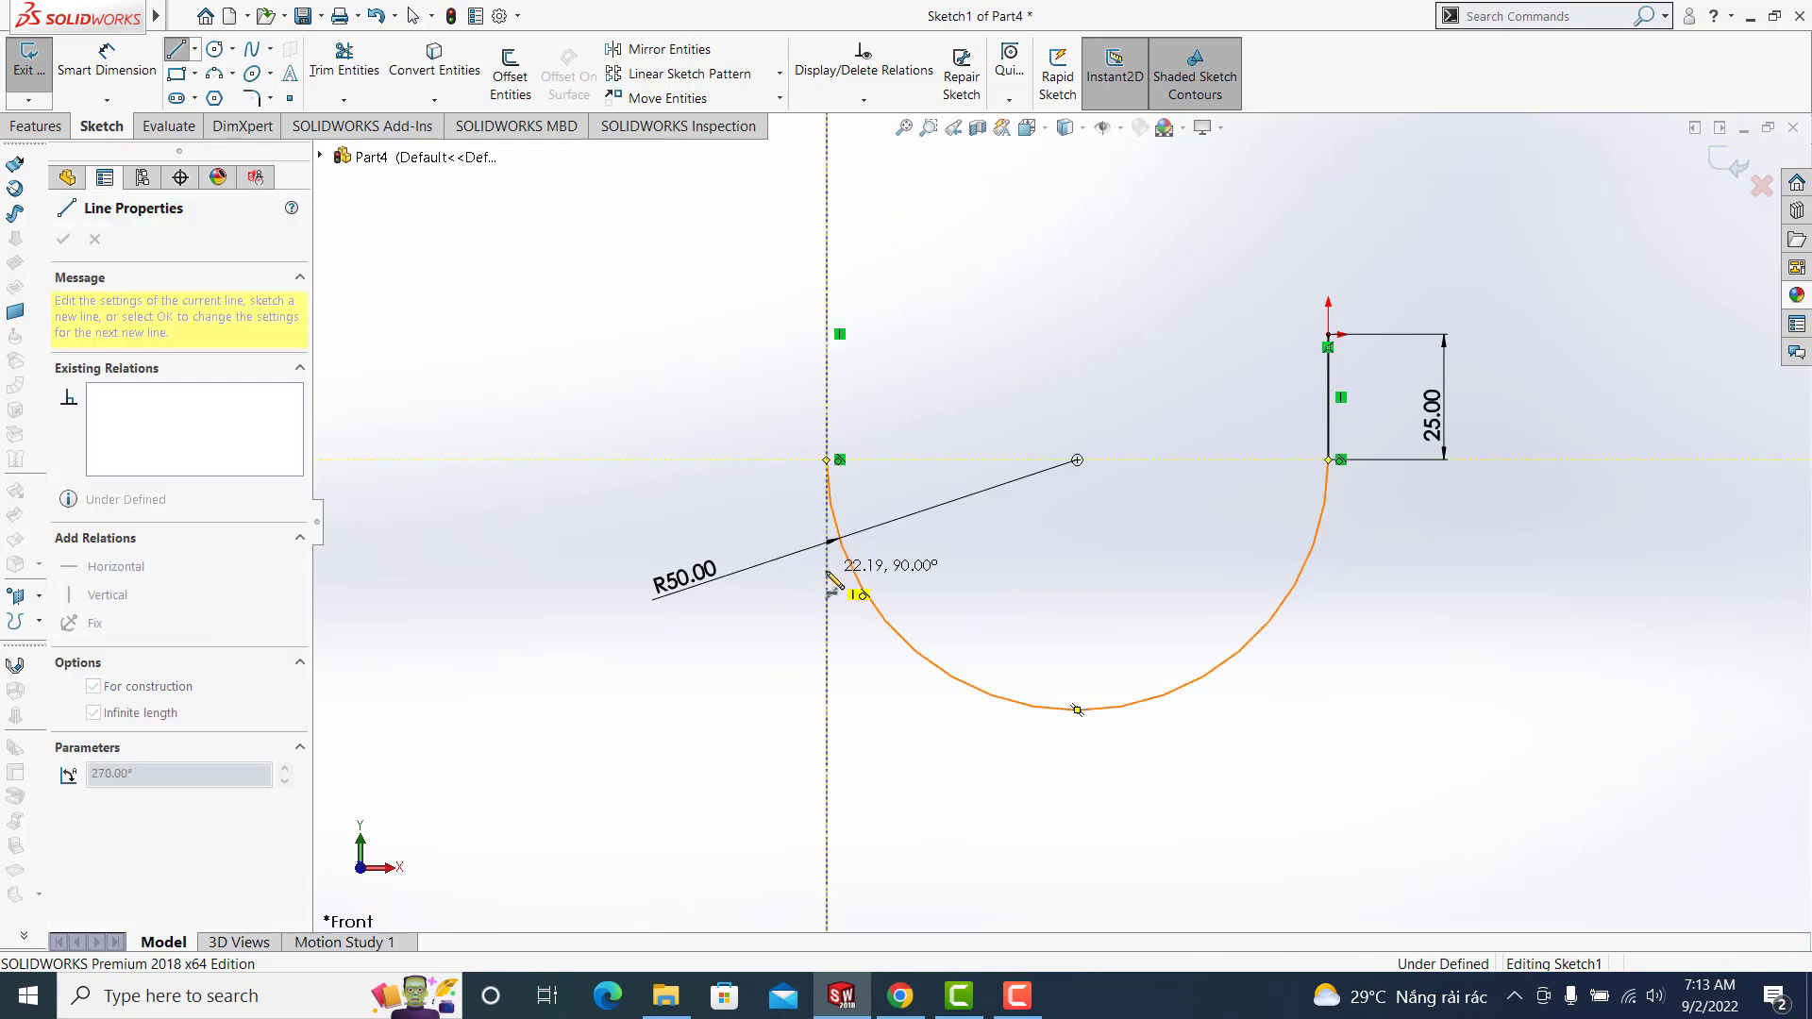
left_click(826, 585)
key("Escape")
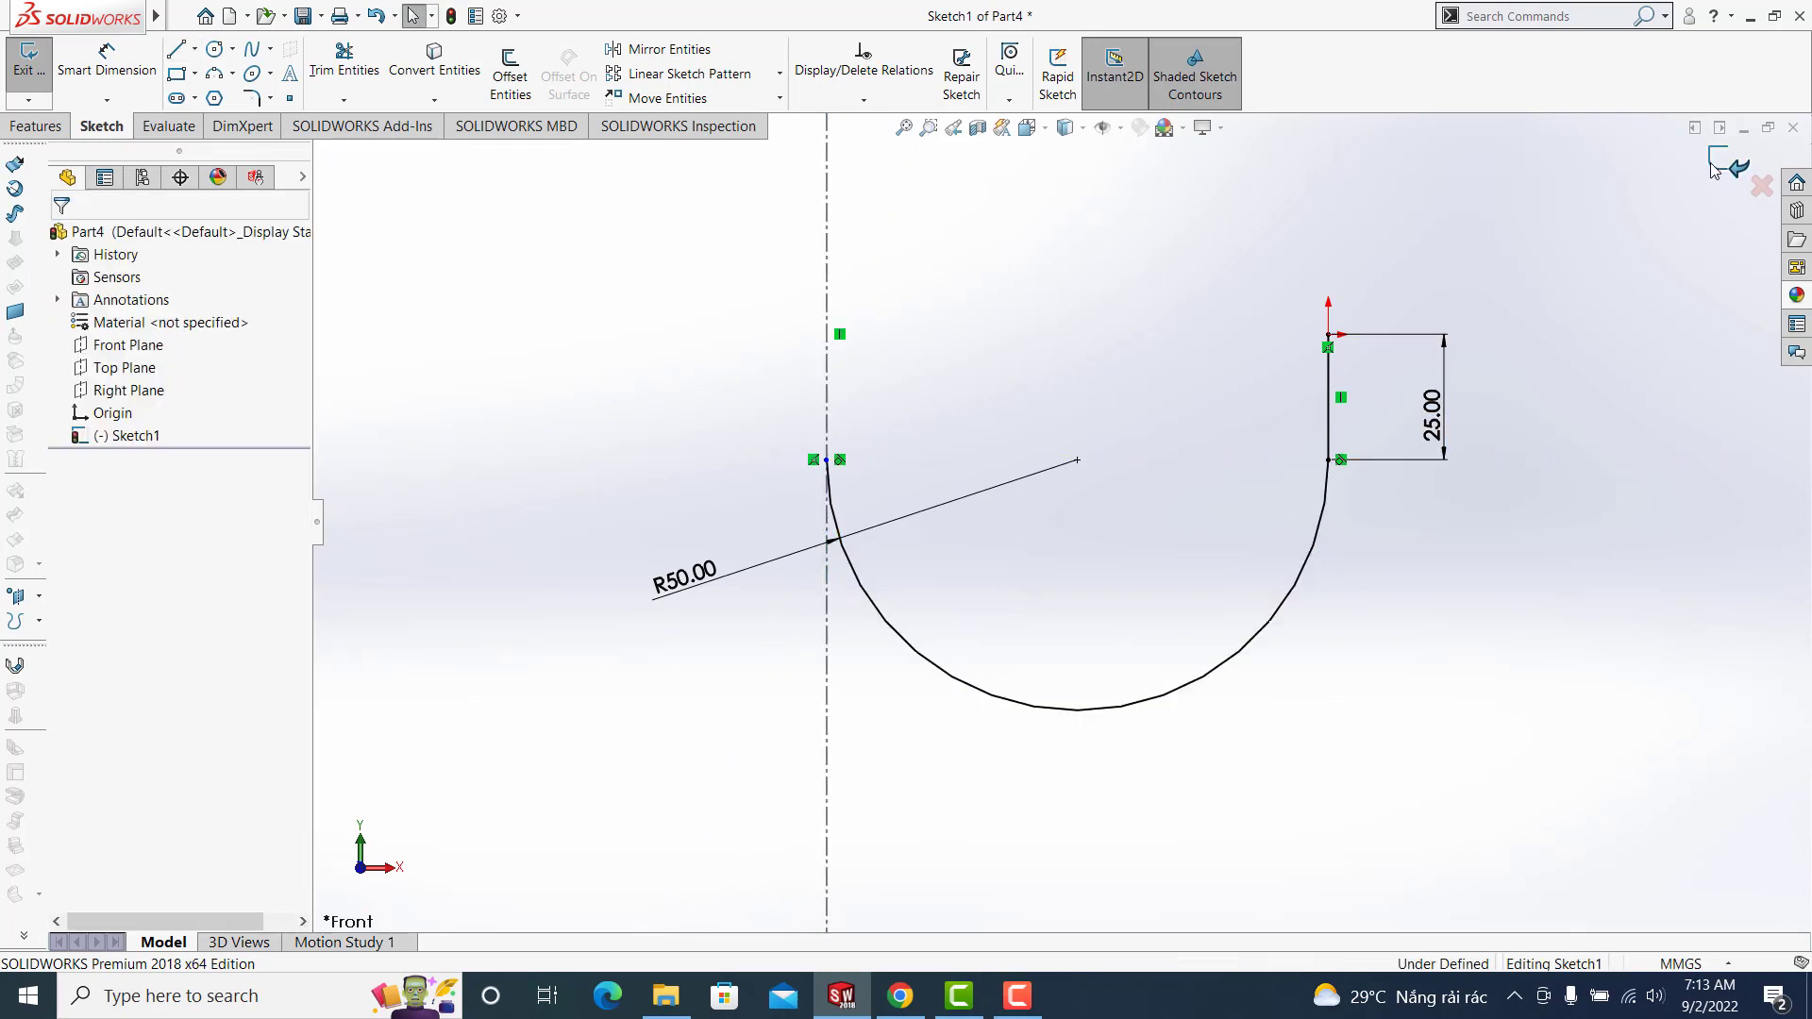
left_click(1731, 162)
mouse_move(1602, 453)
middle_mouse_down()
mouse_move(1344, 300)
mouse_move(1298, 333)
mouse_move(1334, 378)
middle_mouse_up()
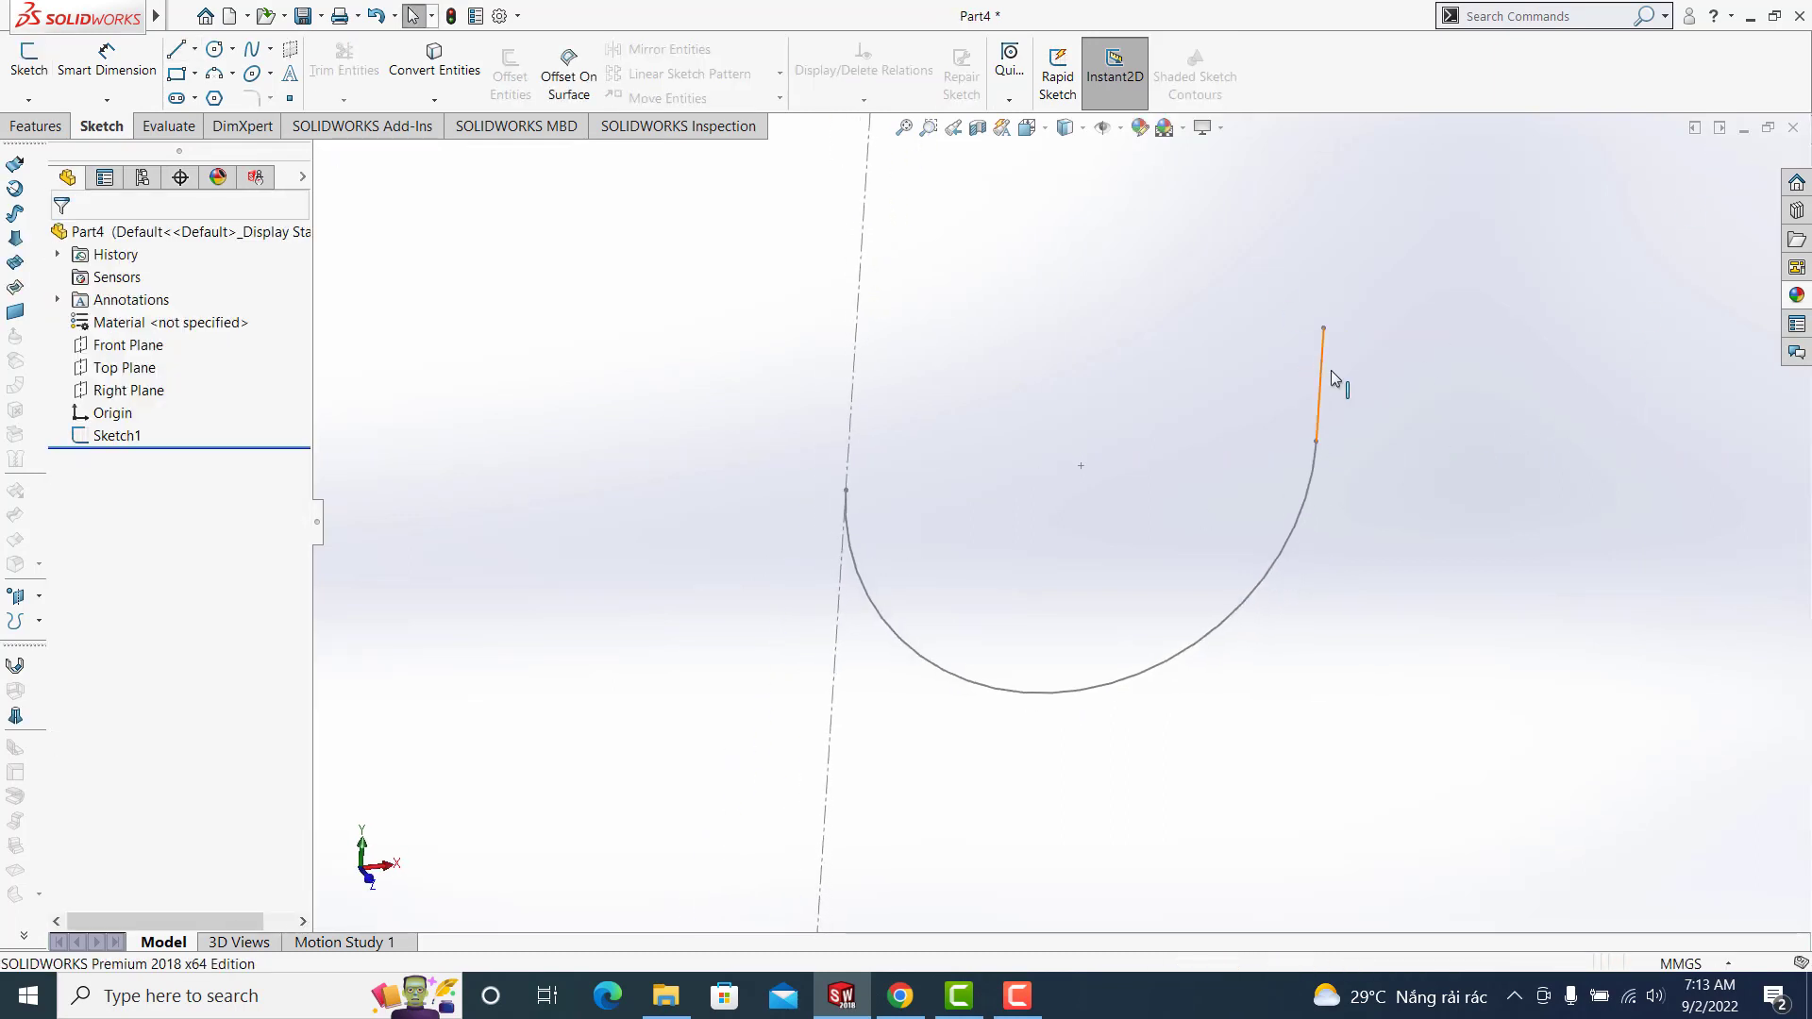
Start a reference plane using the short sketch line and the Front Plane as references
left_click(52, 129)
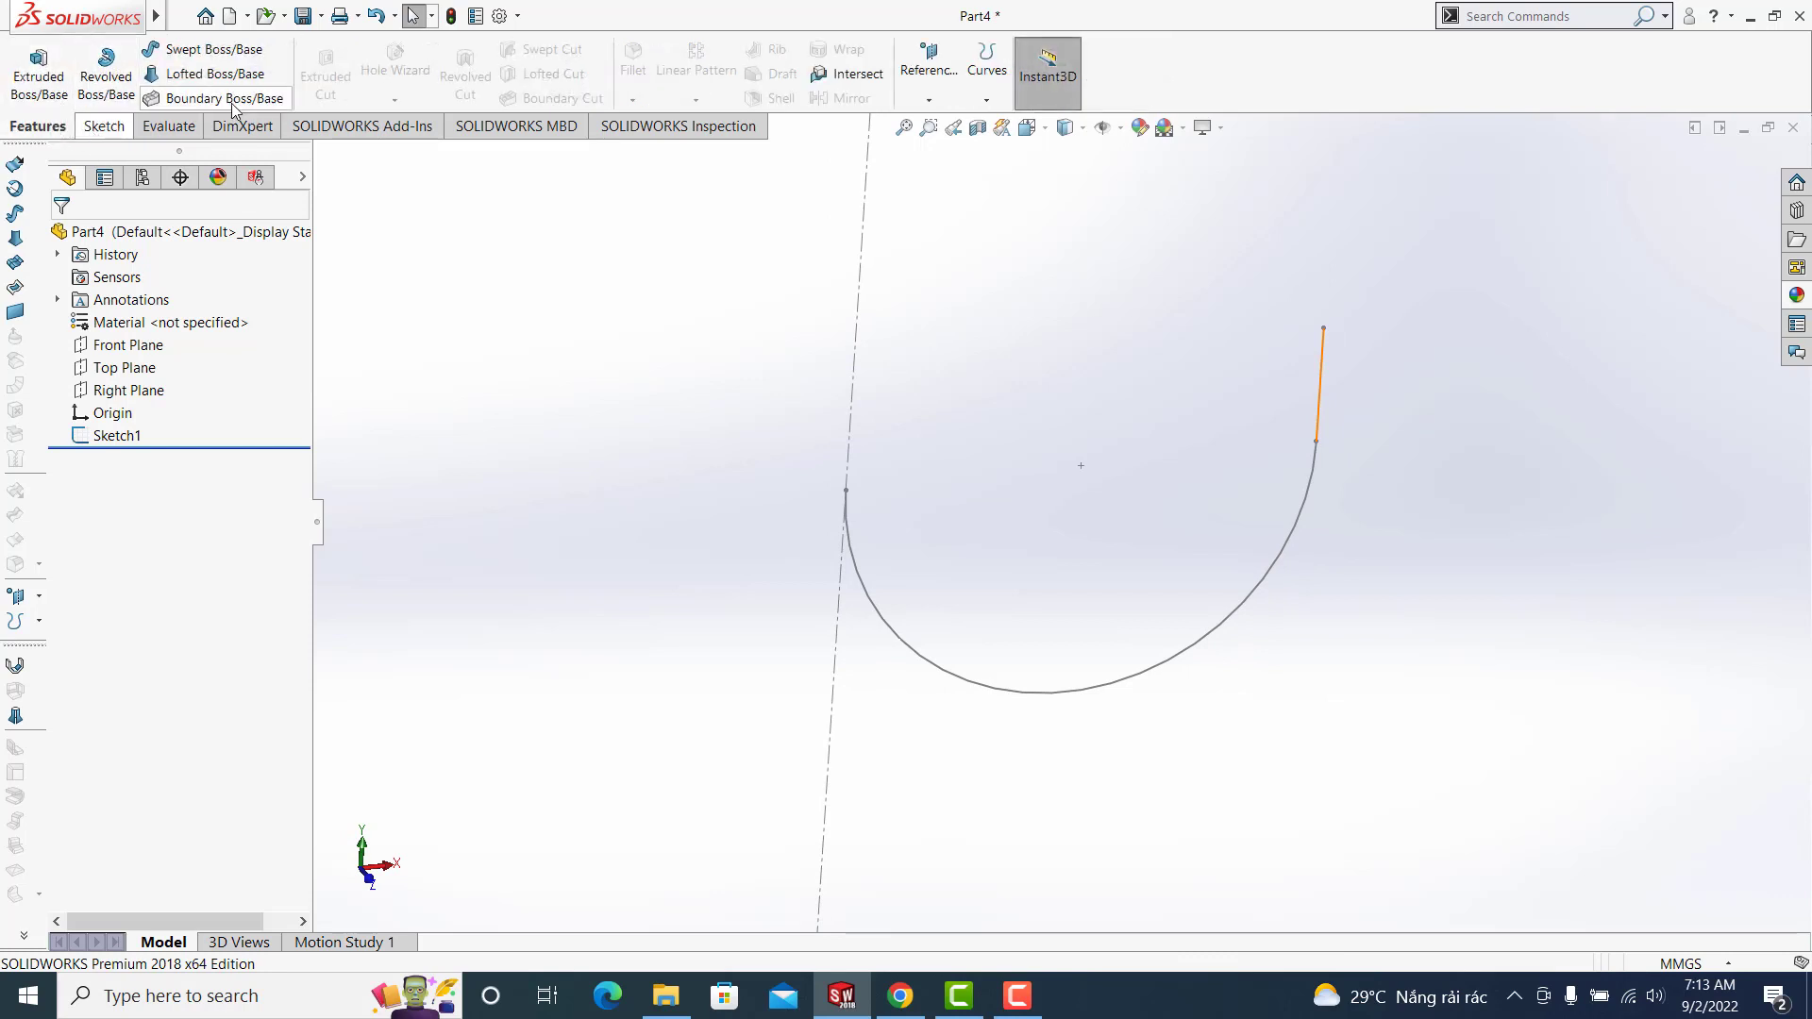
left_click(939, 74)
left_click(943, 121)
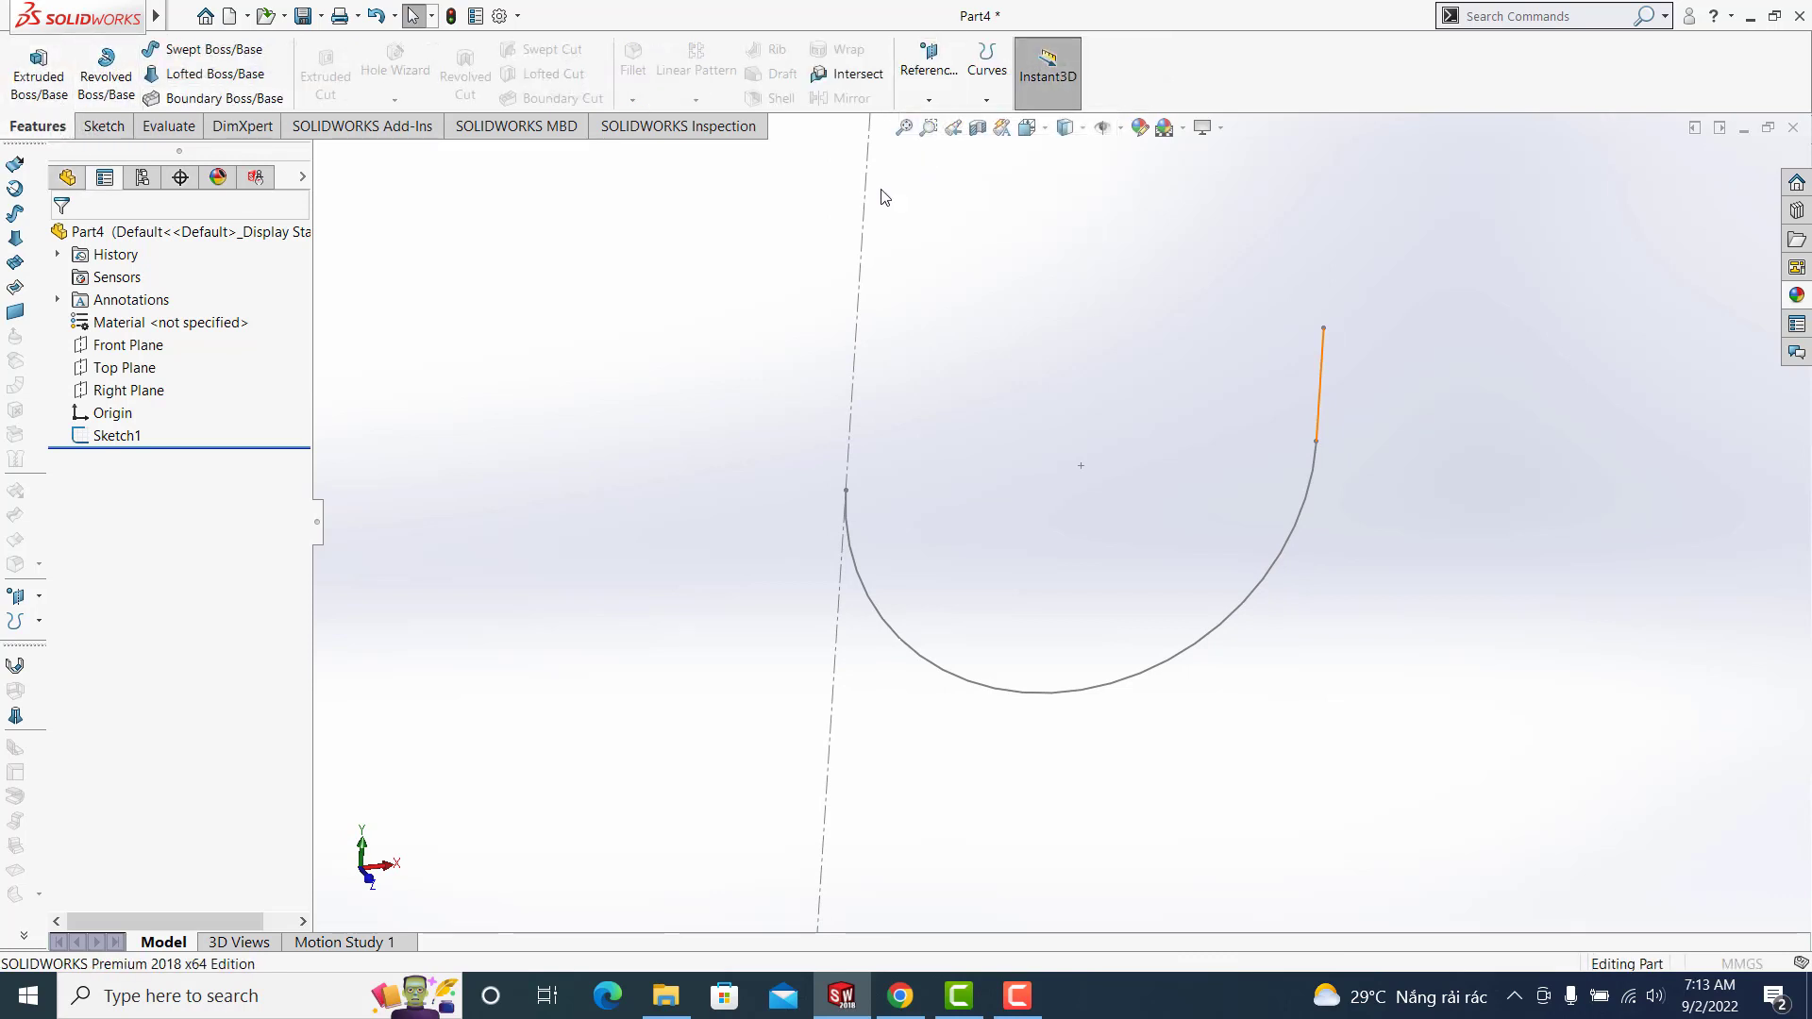
left_click(866, 206)
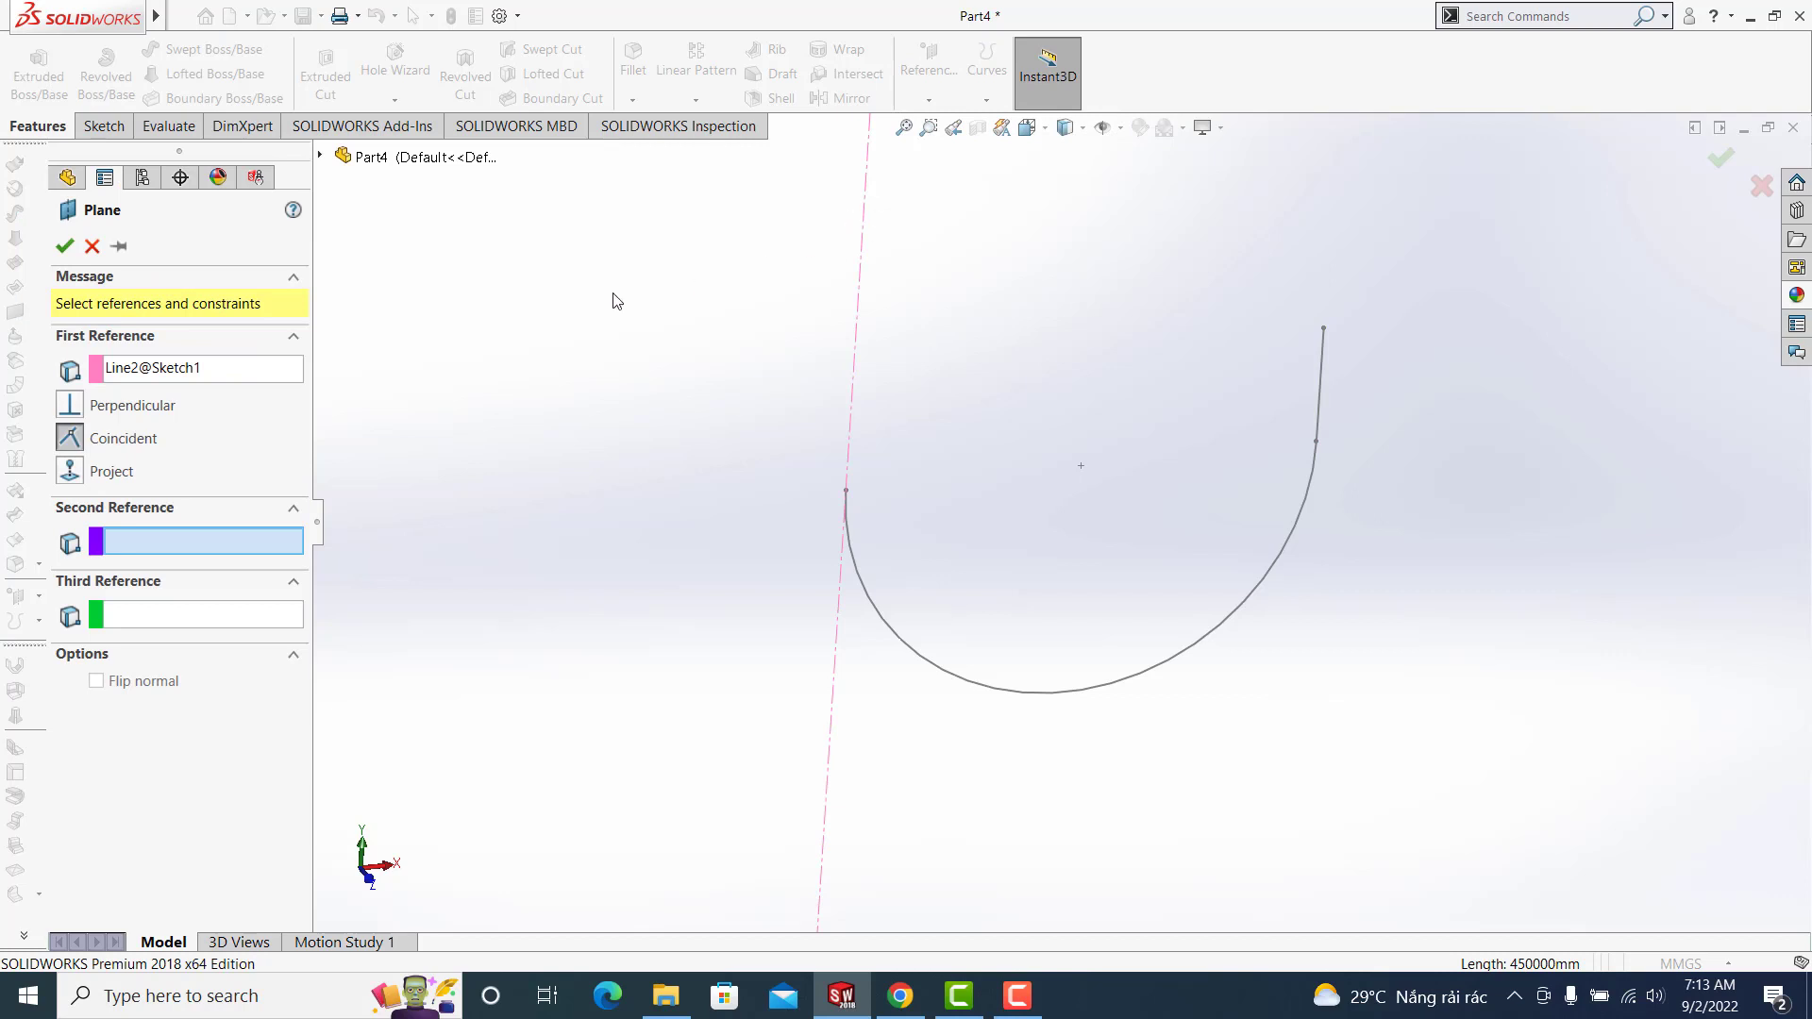
left_click(319, 155)
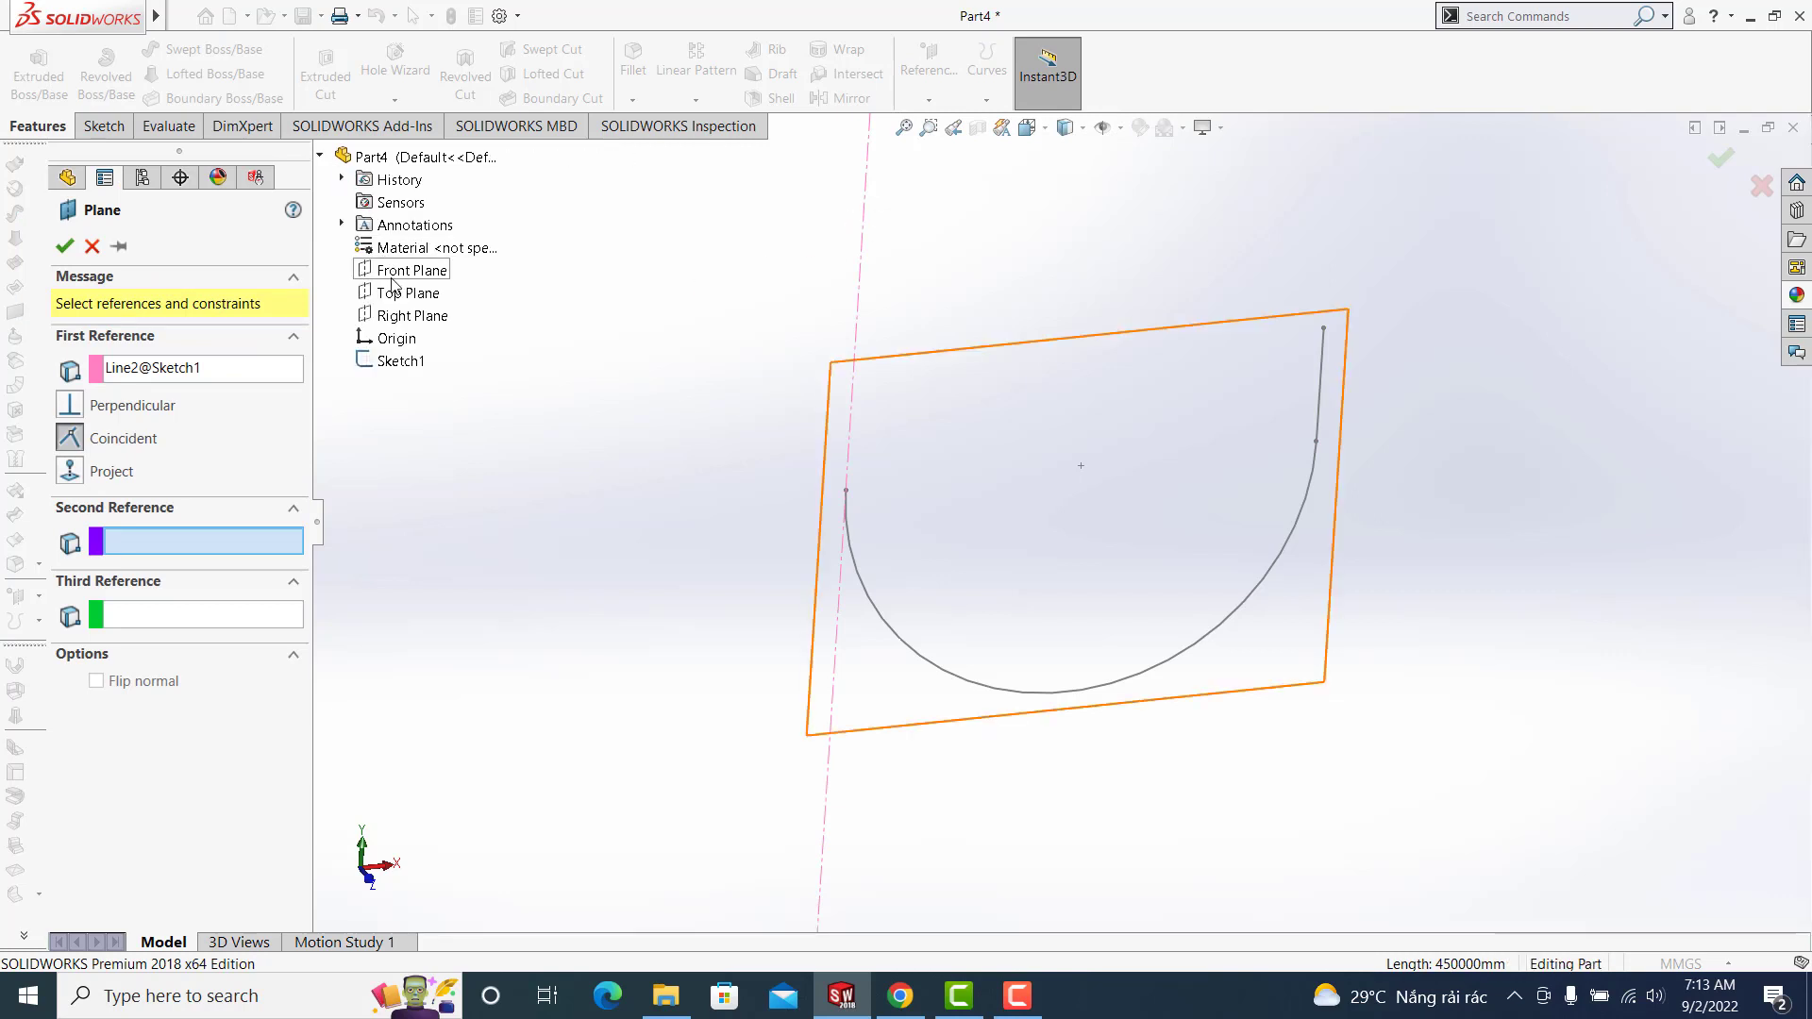
left_click(392, 283)
mouse_move(684, 360)
middle_mouse_down()
mouse_move(700, 538)
mouse_move(771, 426)
middle_mouse_up()
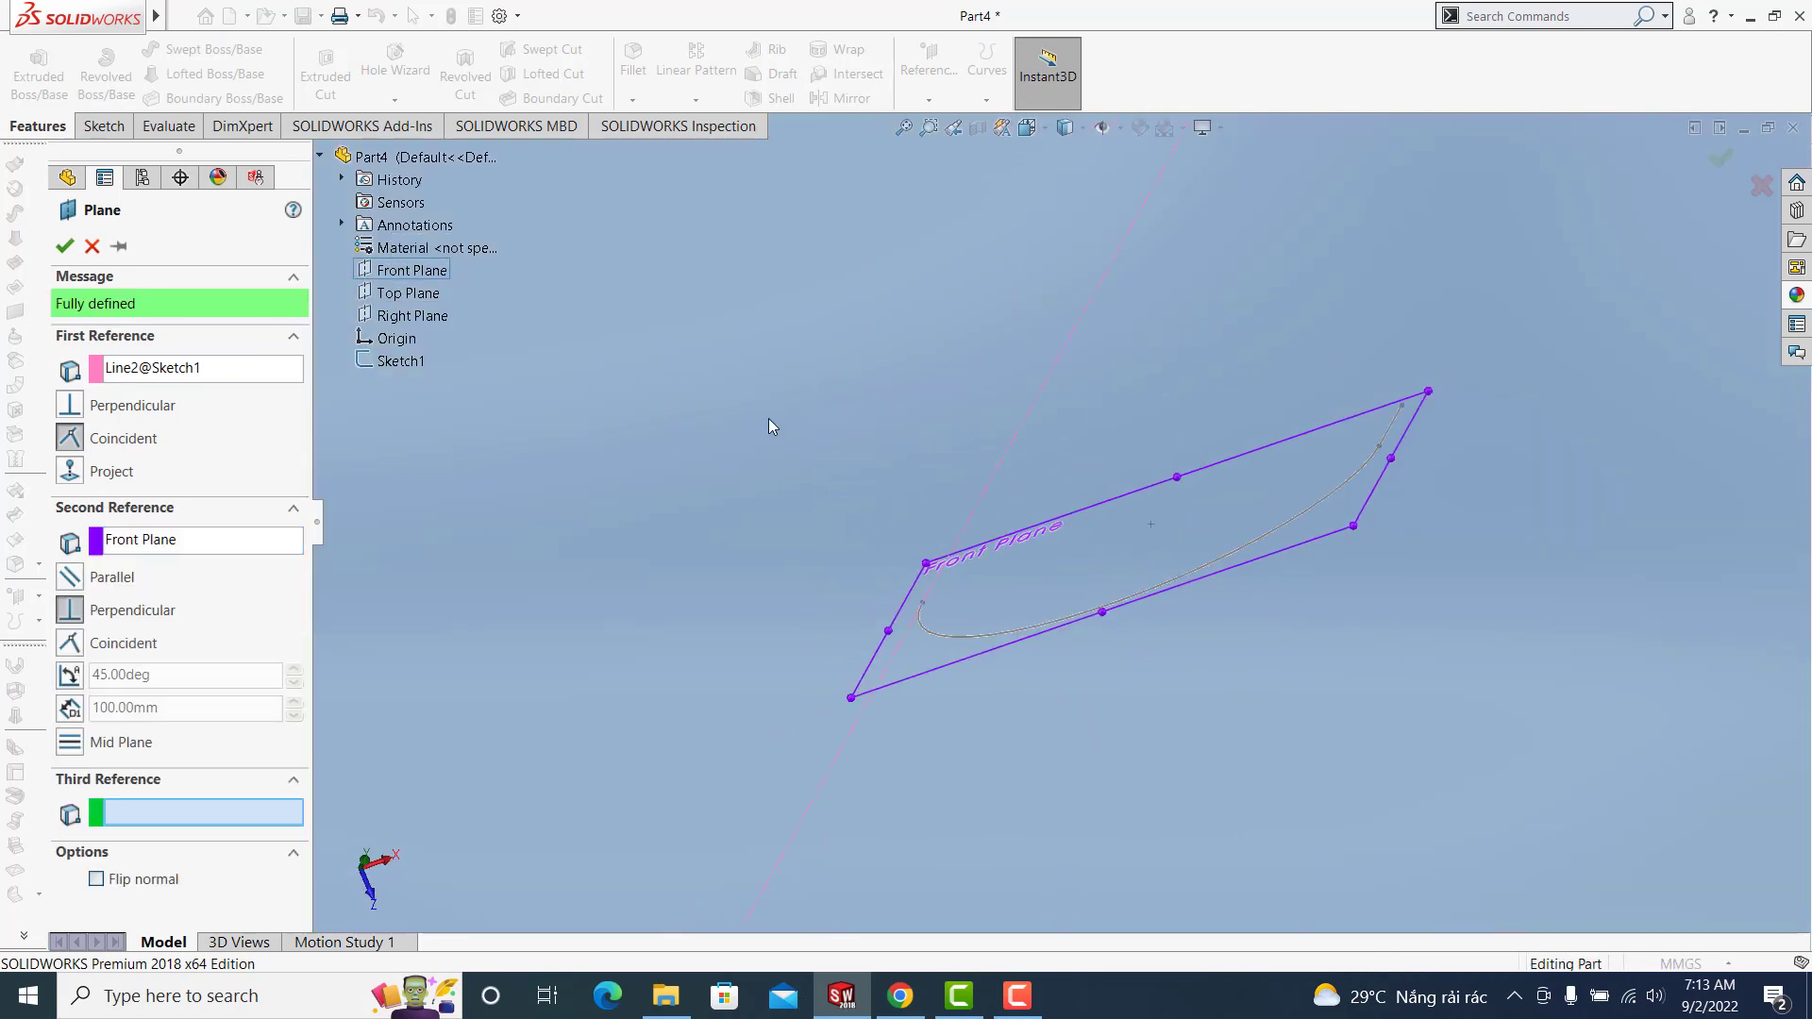
key("f")
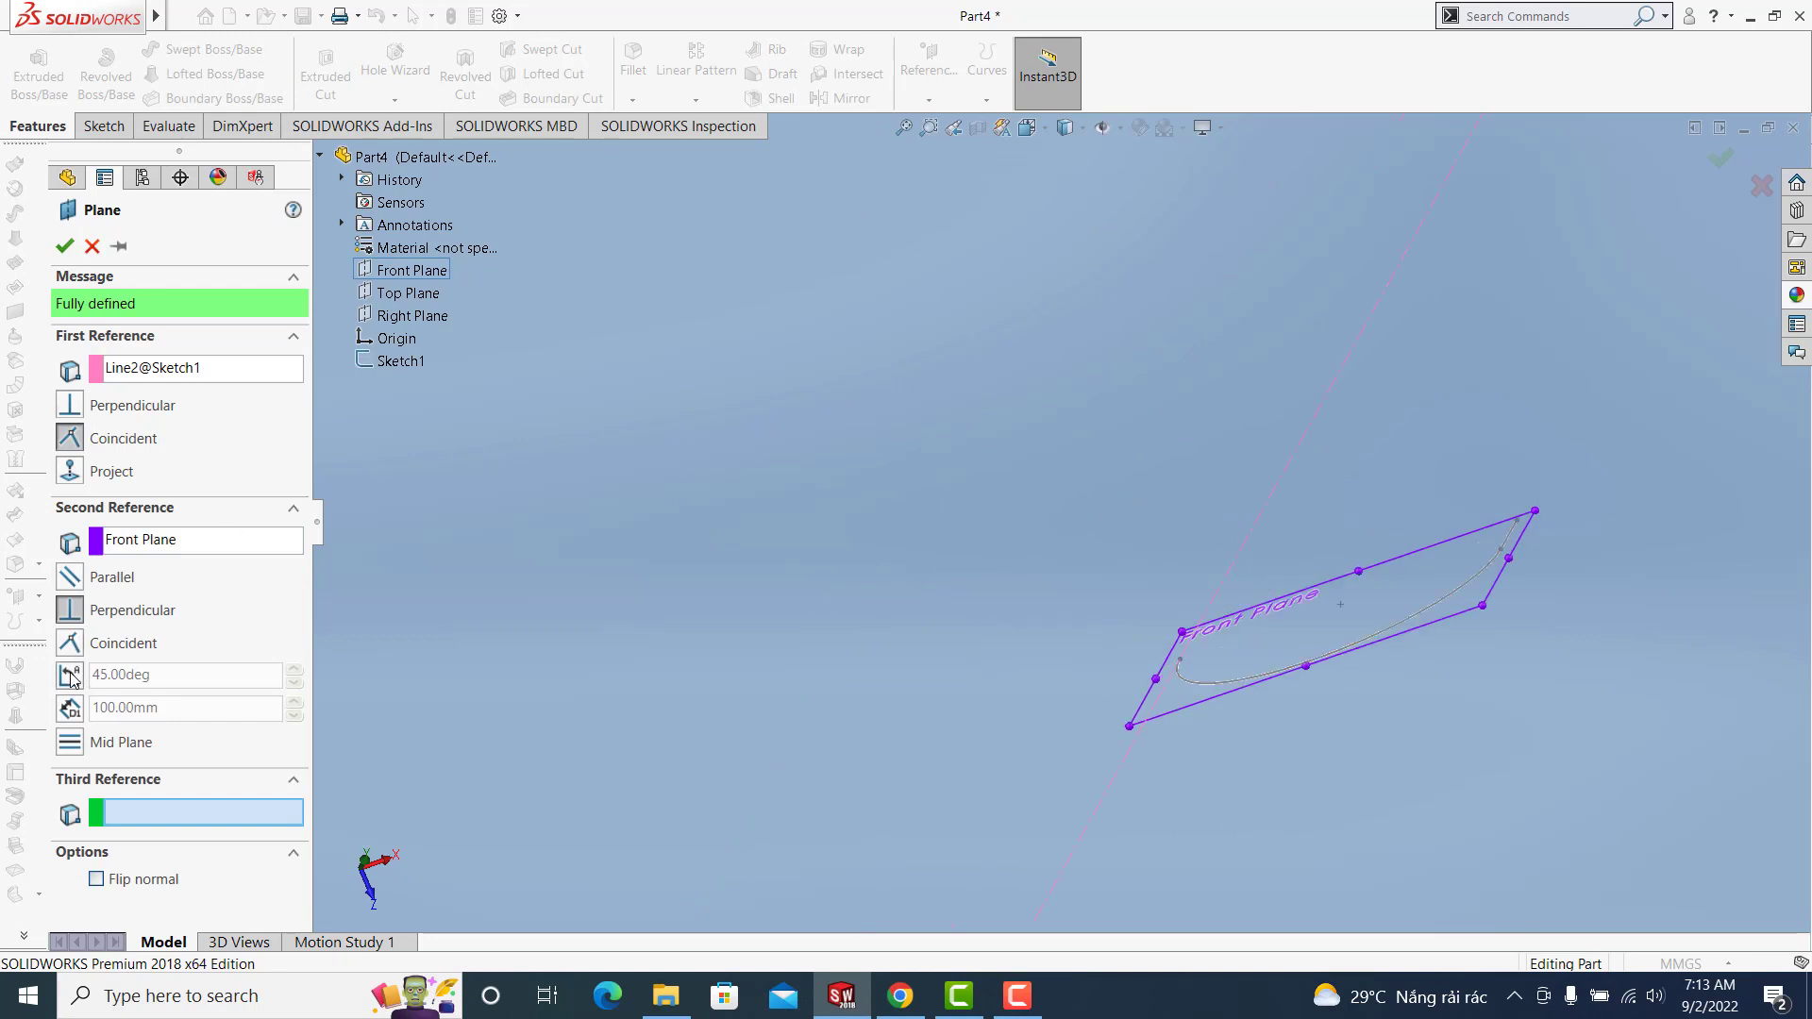
Set the plane at 30° to the Front Plane, inspect the preview, and confirm Plane1
left_click(71, 675)
left_click(194, 672)
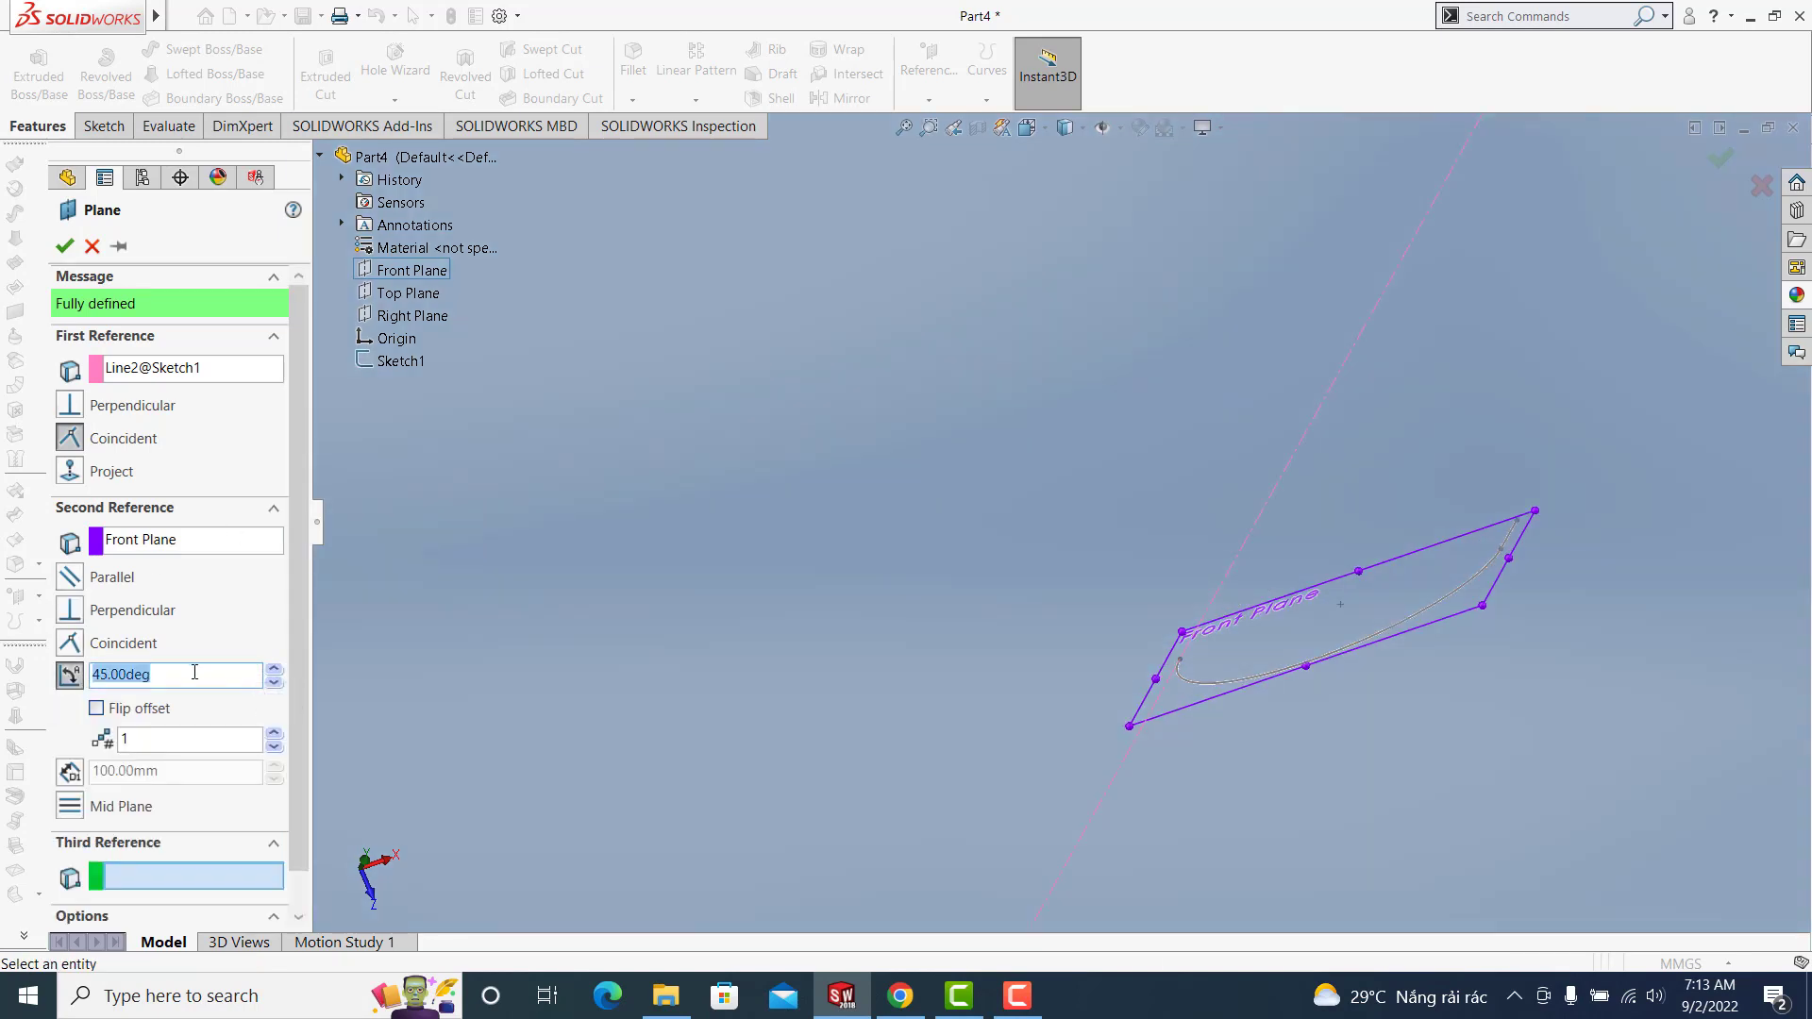
type("30")
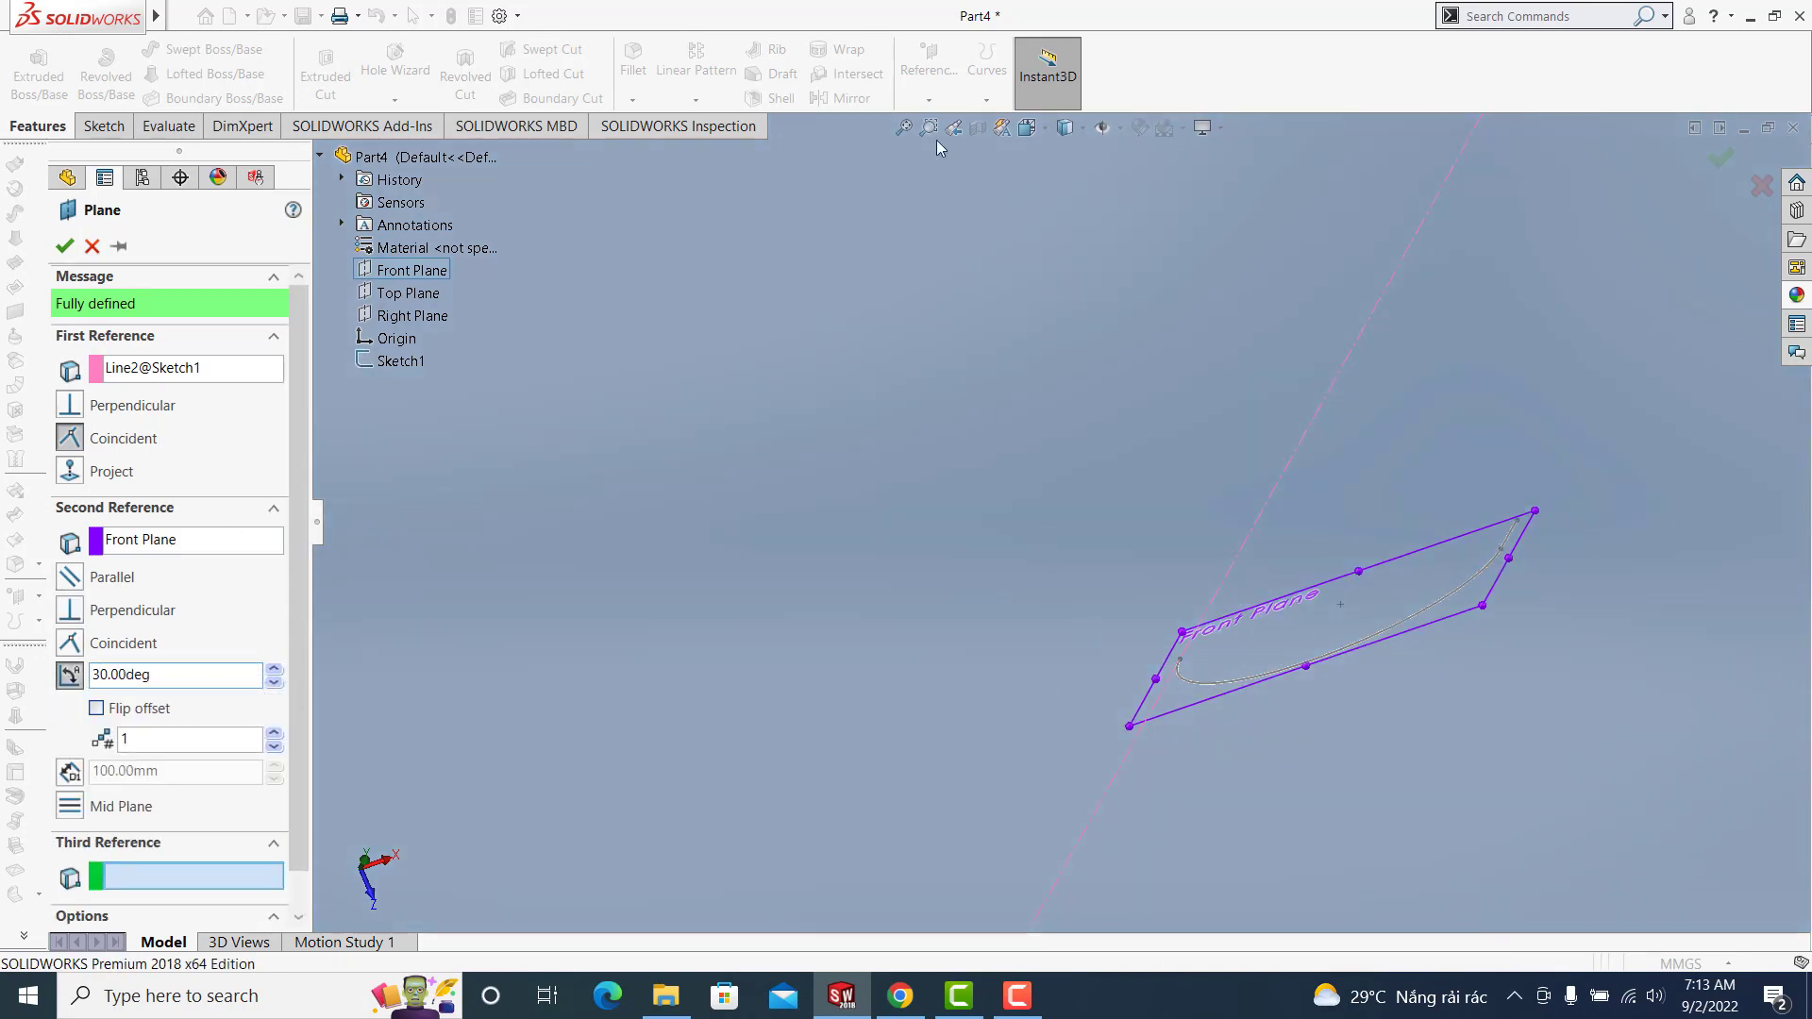
mouse_move(936, 140)
middle_mouse_down()
mouse_move(965, 441)
mouse_move(831, 332)
mouse_move(884, 319)
middle_mouse_up()
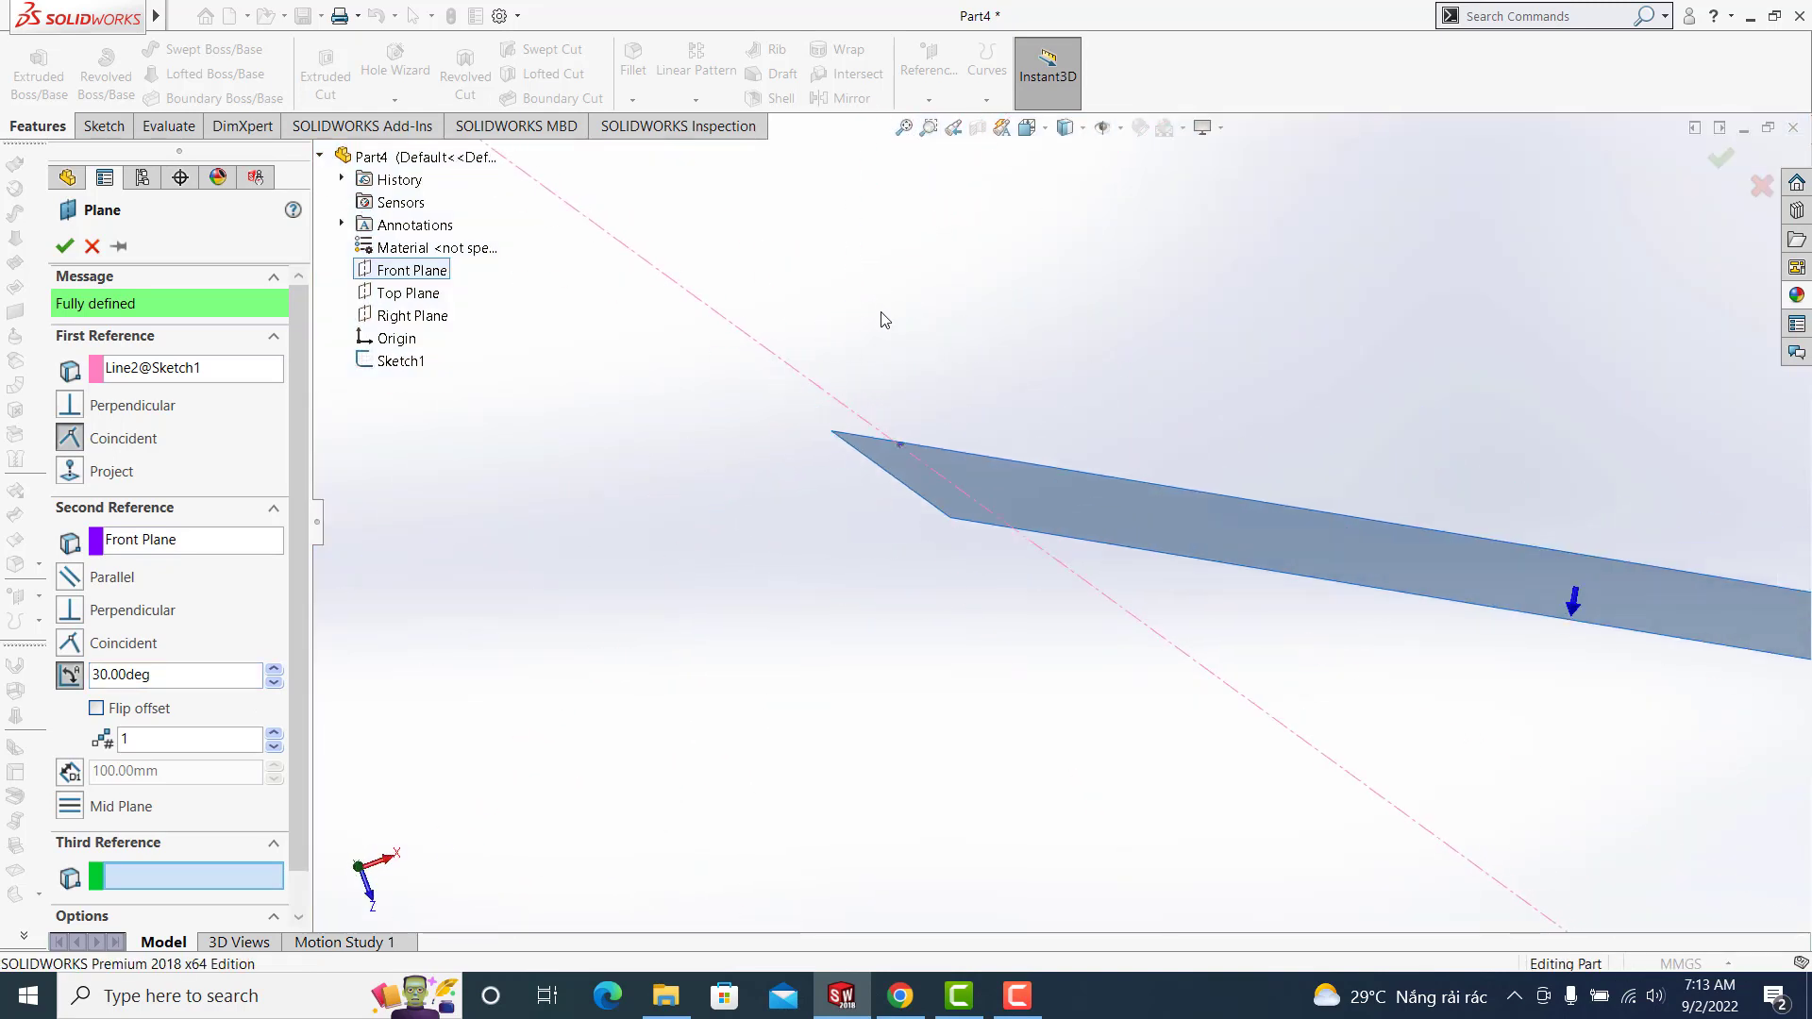
left_click(1027, 127)
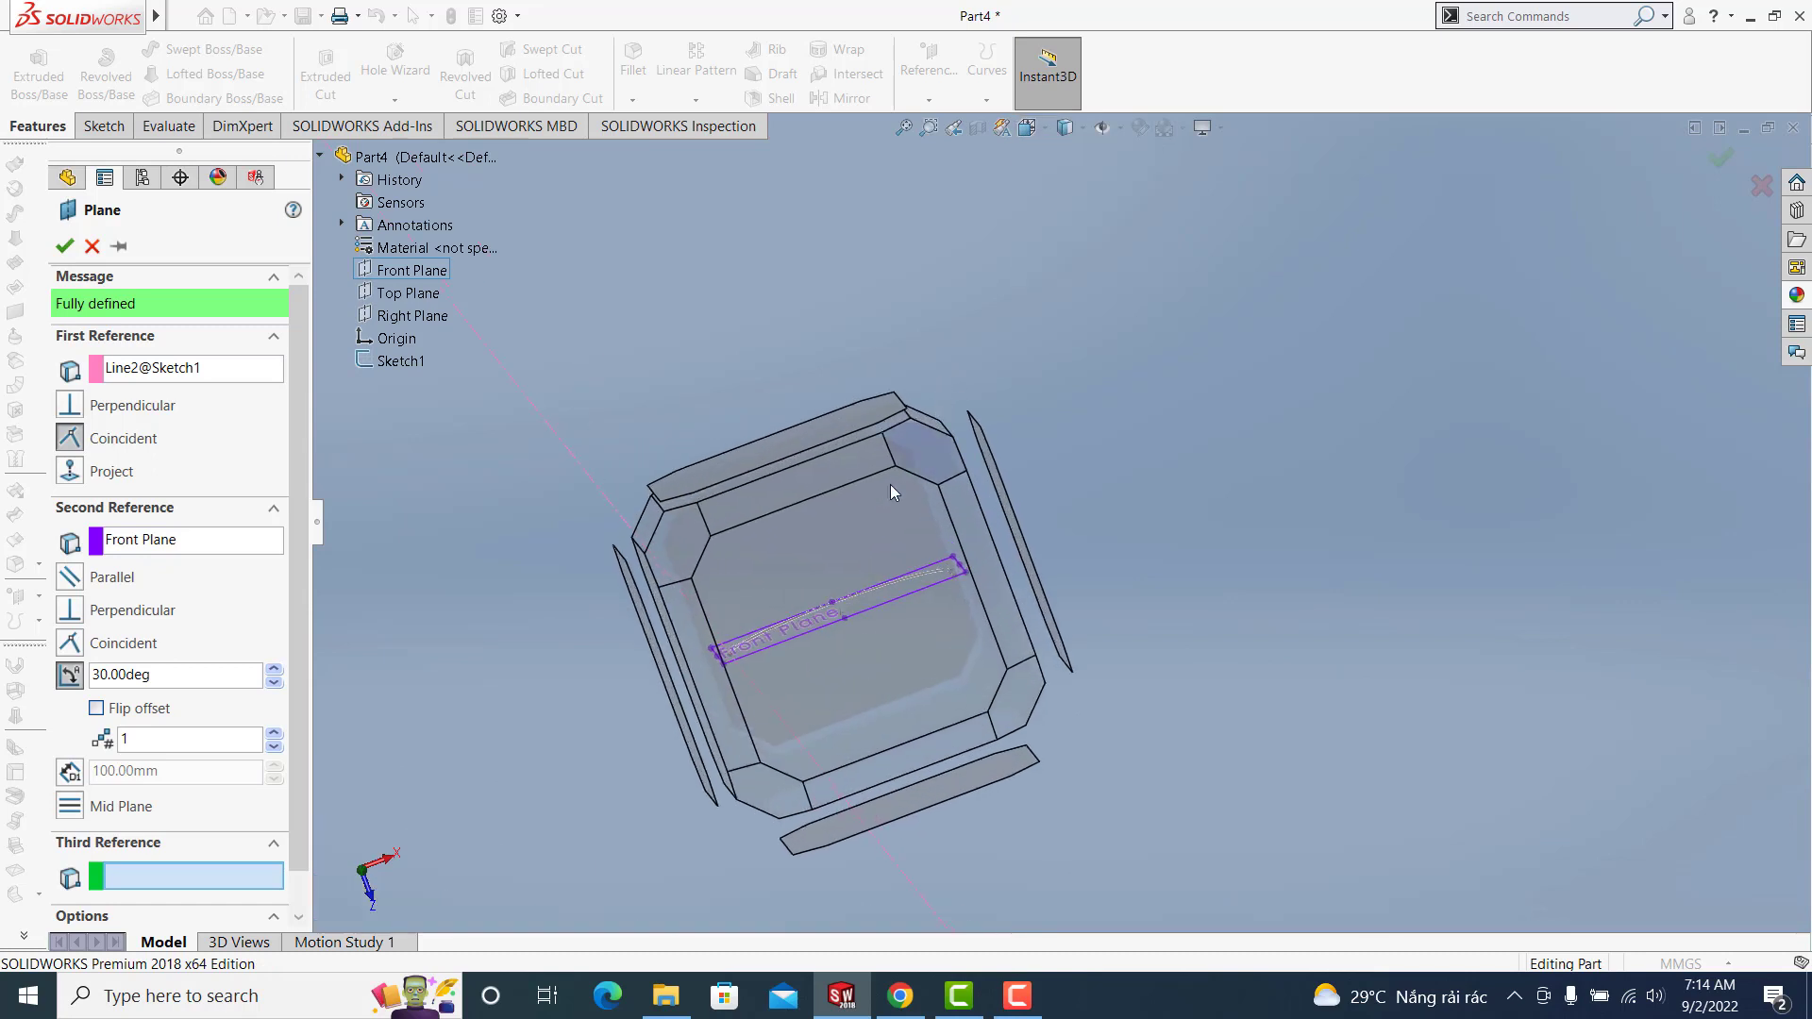
left_click(873, 513)
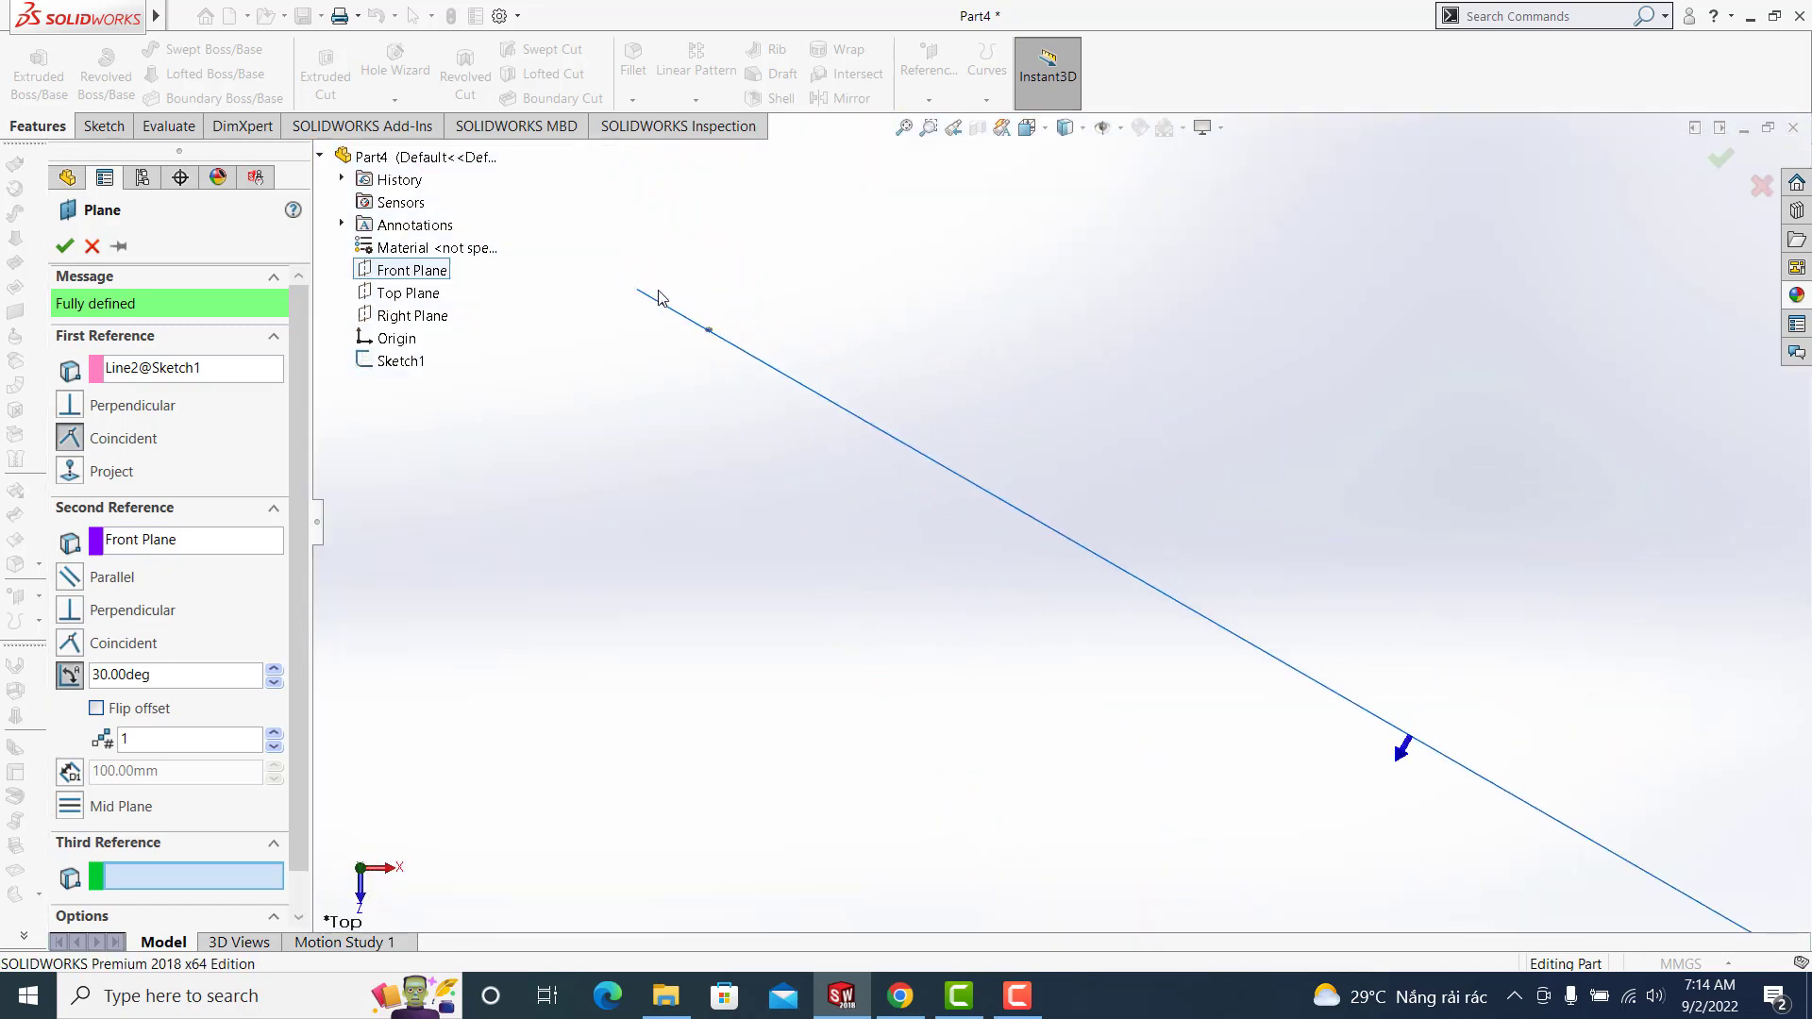
left_click(903, 127)
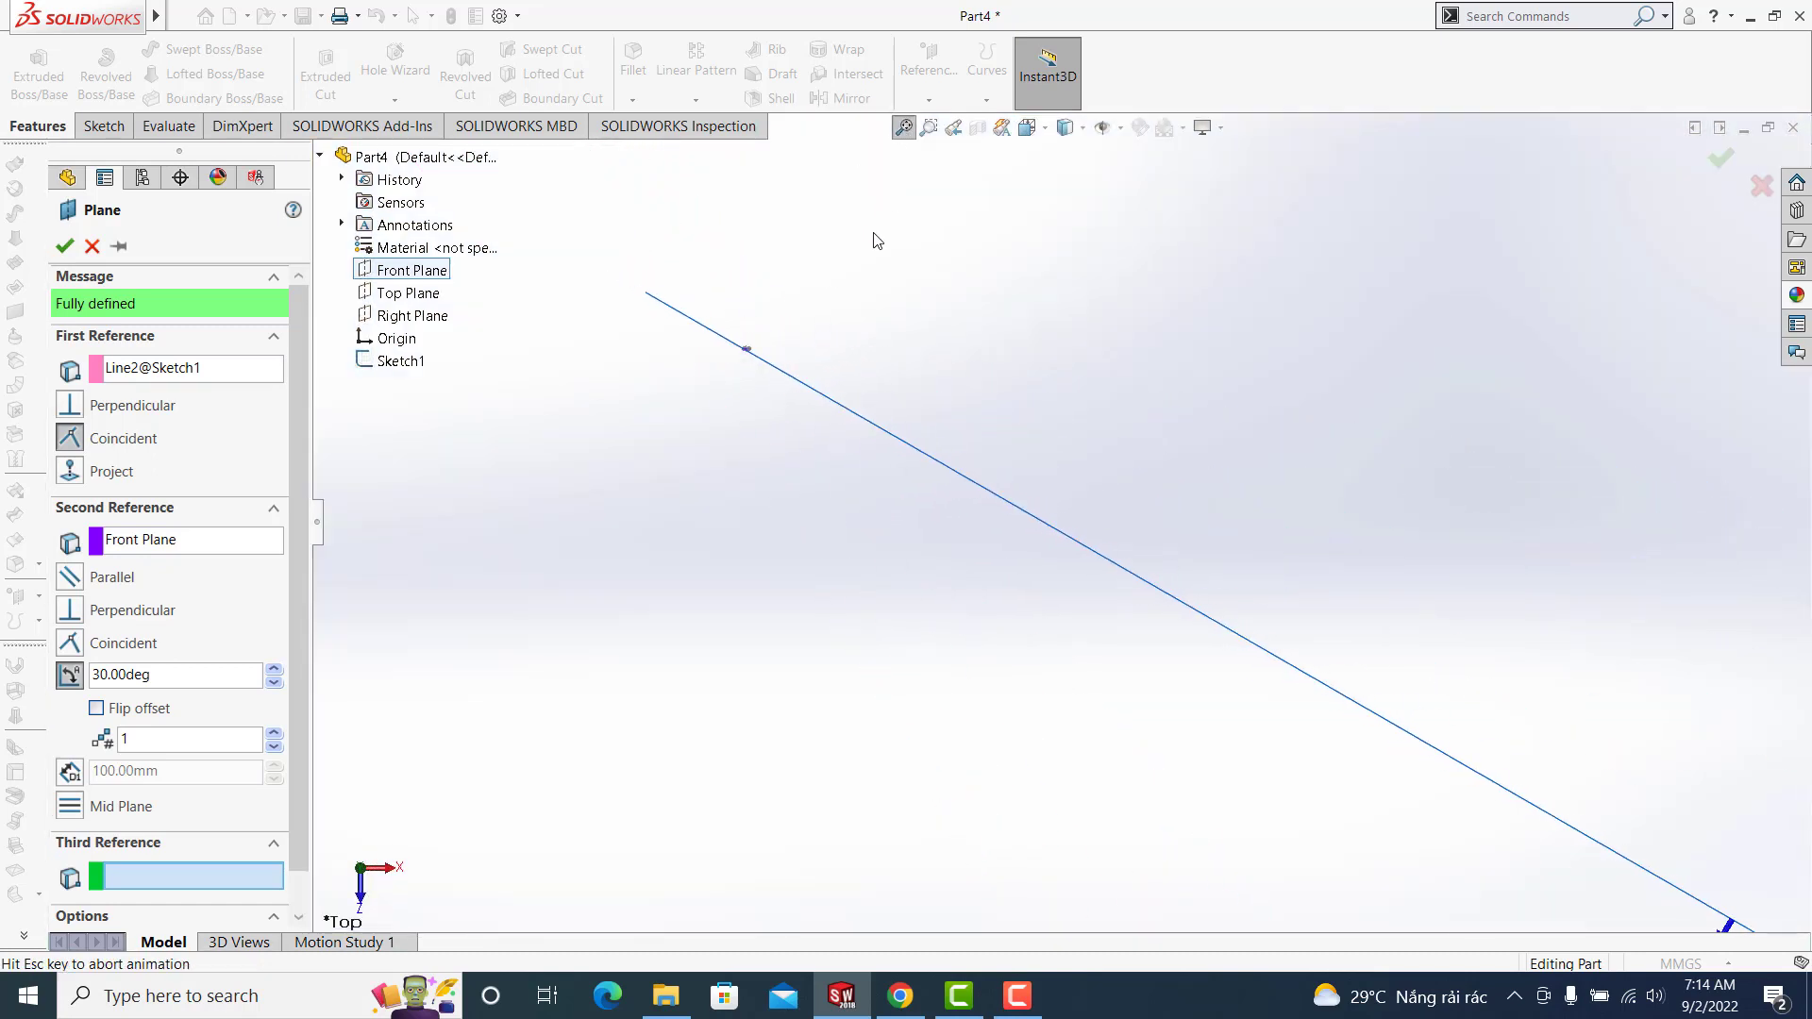
middle_click_drag(876, 239, 1083, 618, "ctrl")
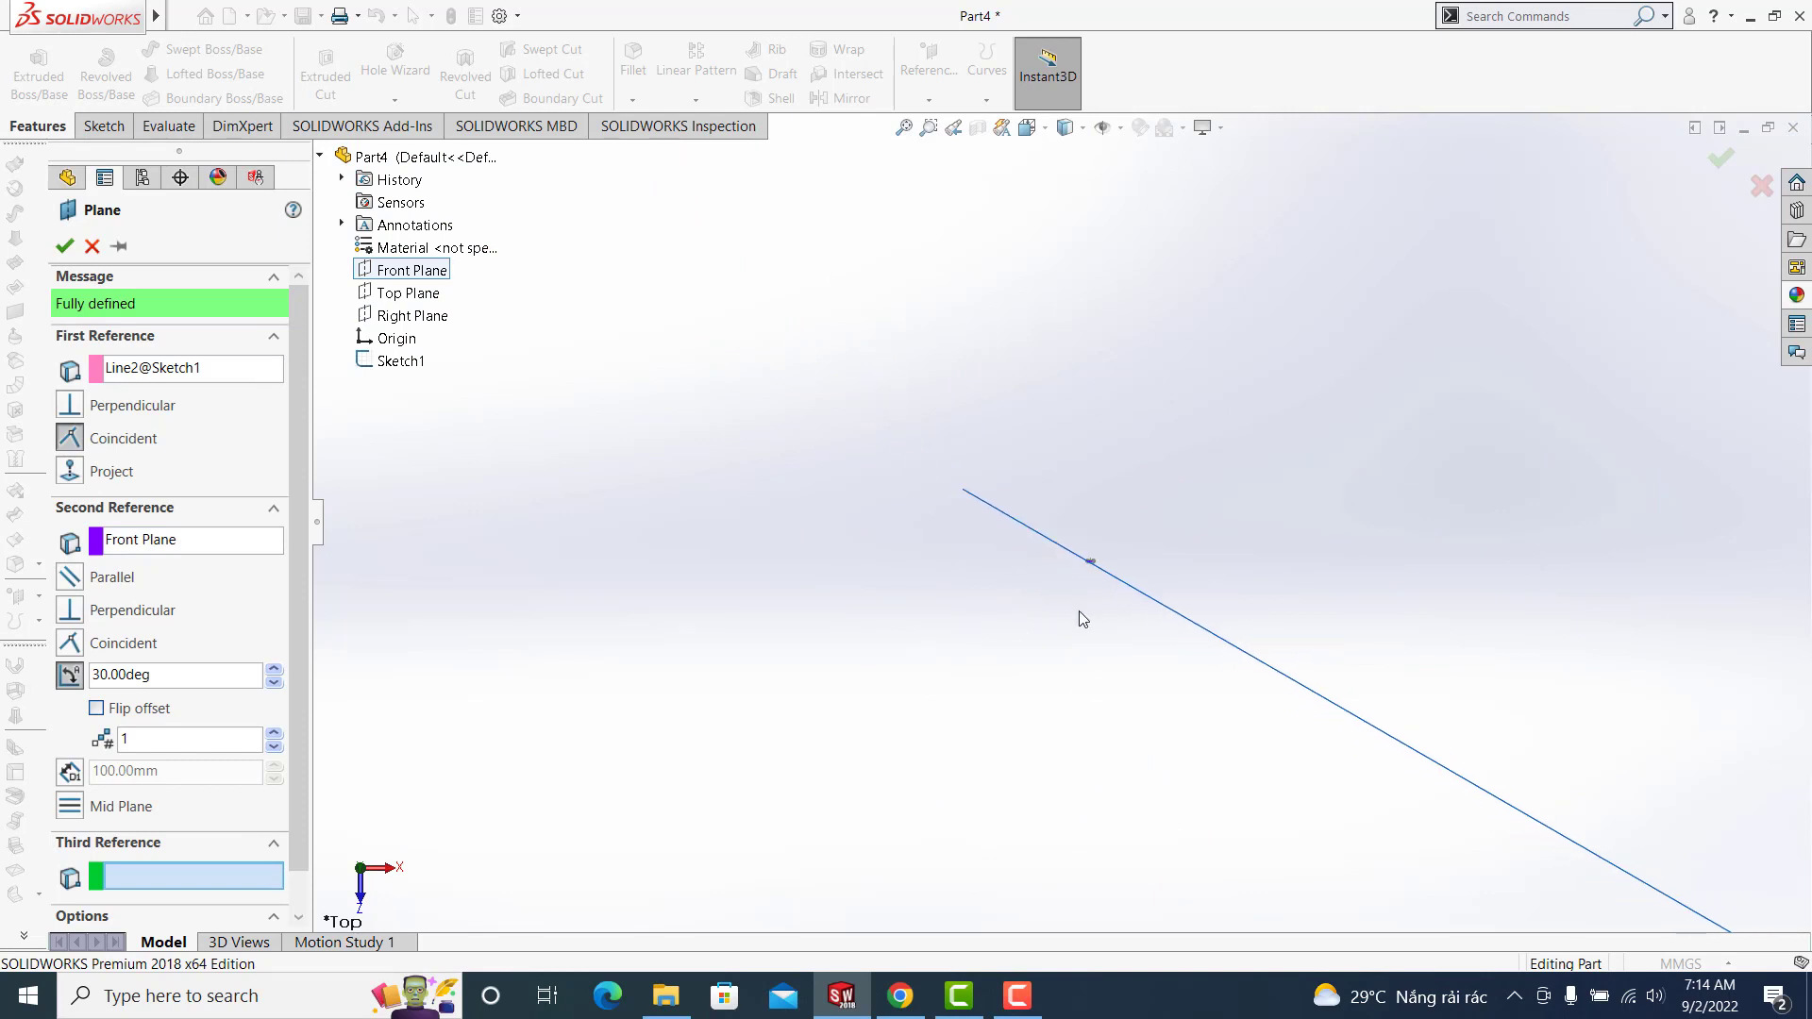
scroll(1093, 555, "down", 3)
scroll(1170, 568, "down", 3)
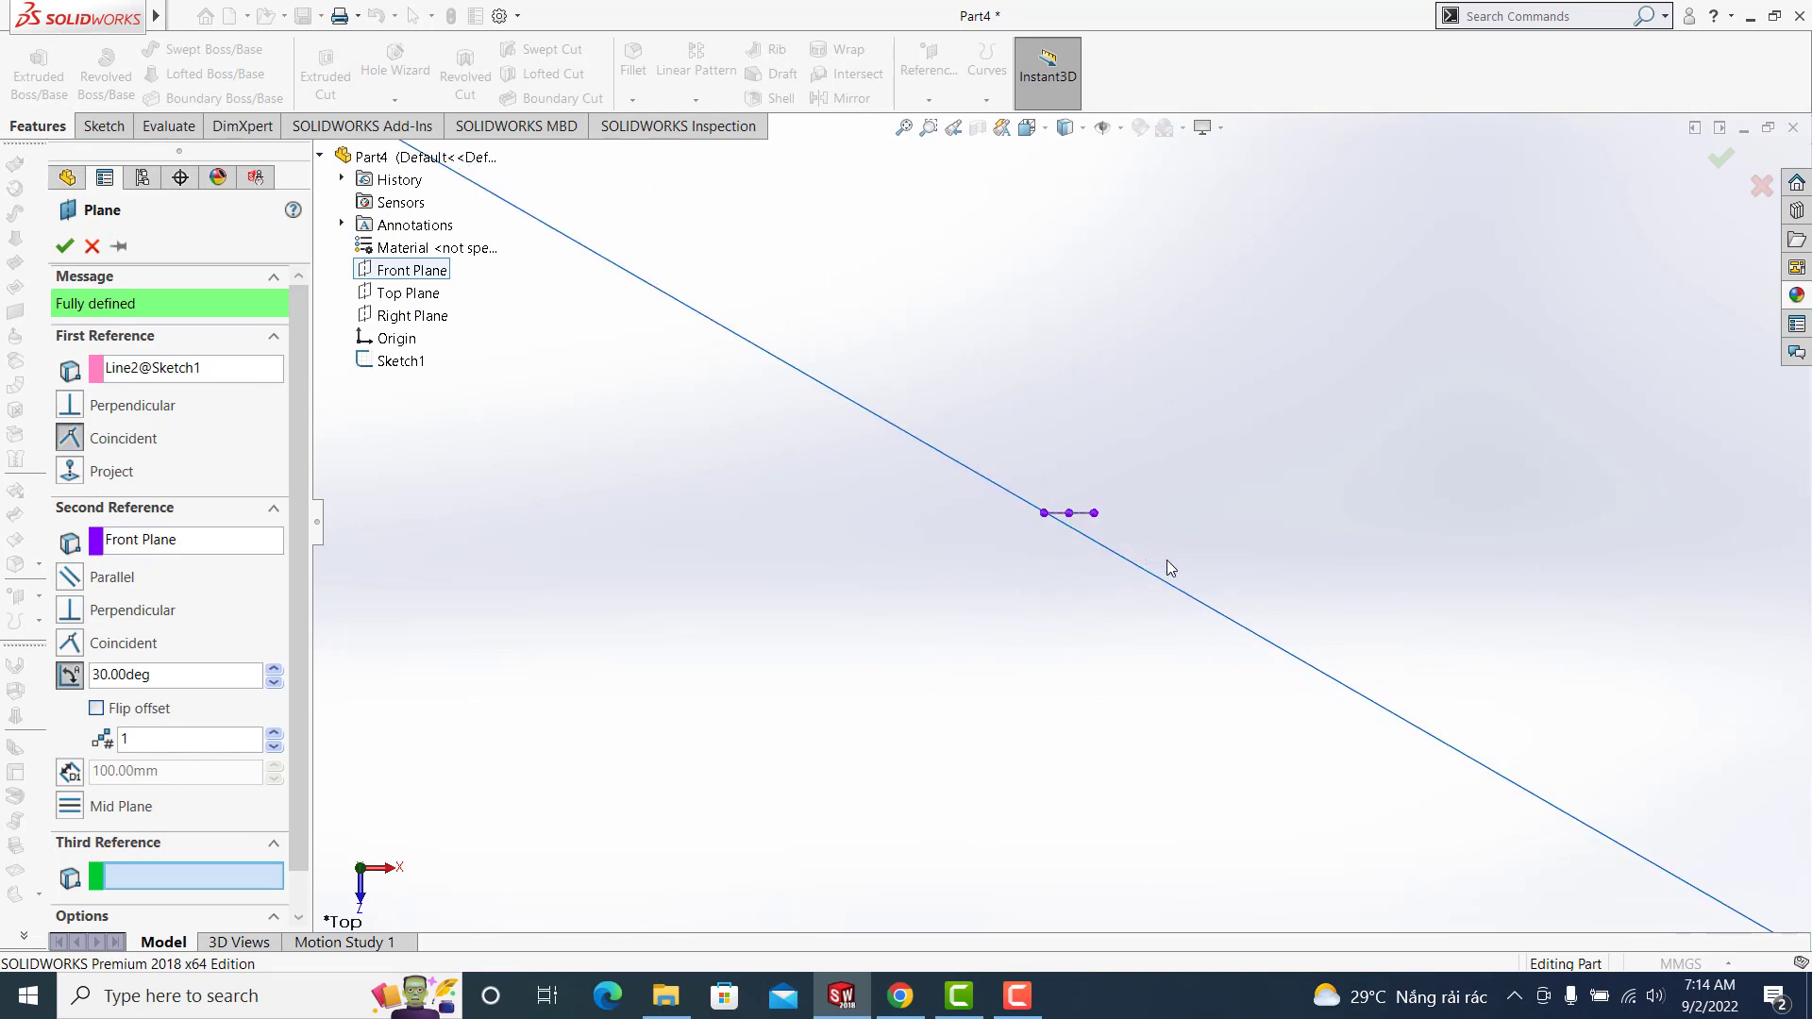
mouse_move(1012, 510)
middle_mouse_down()
mouse_move(982, 570)
mouse_move(1021, 331)
mouse_move(770, 390)
middle_mouse_up()
left_click(64, 246)
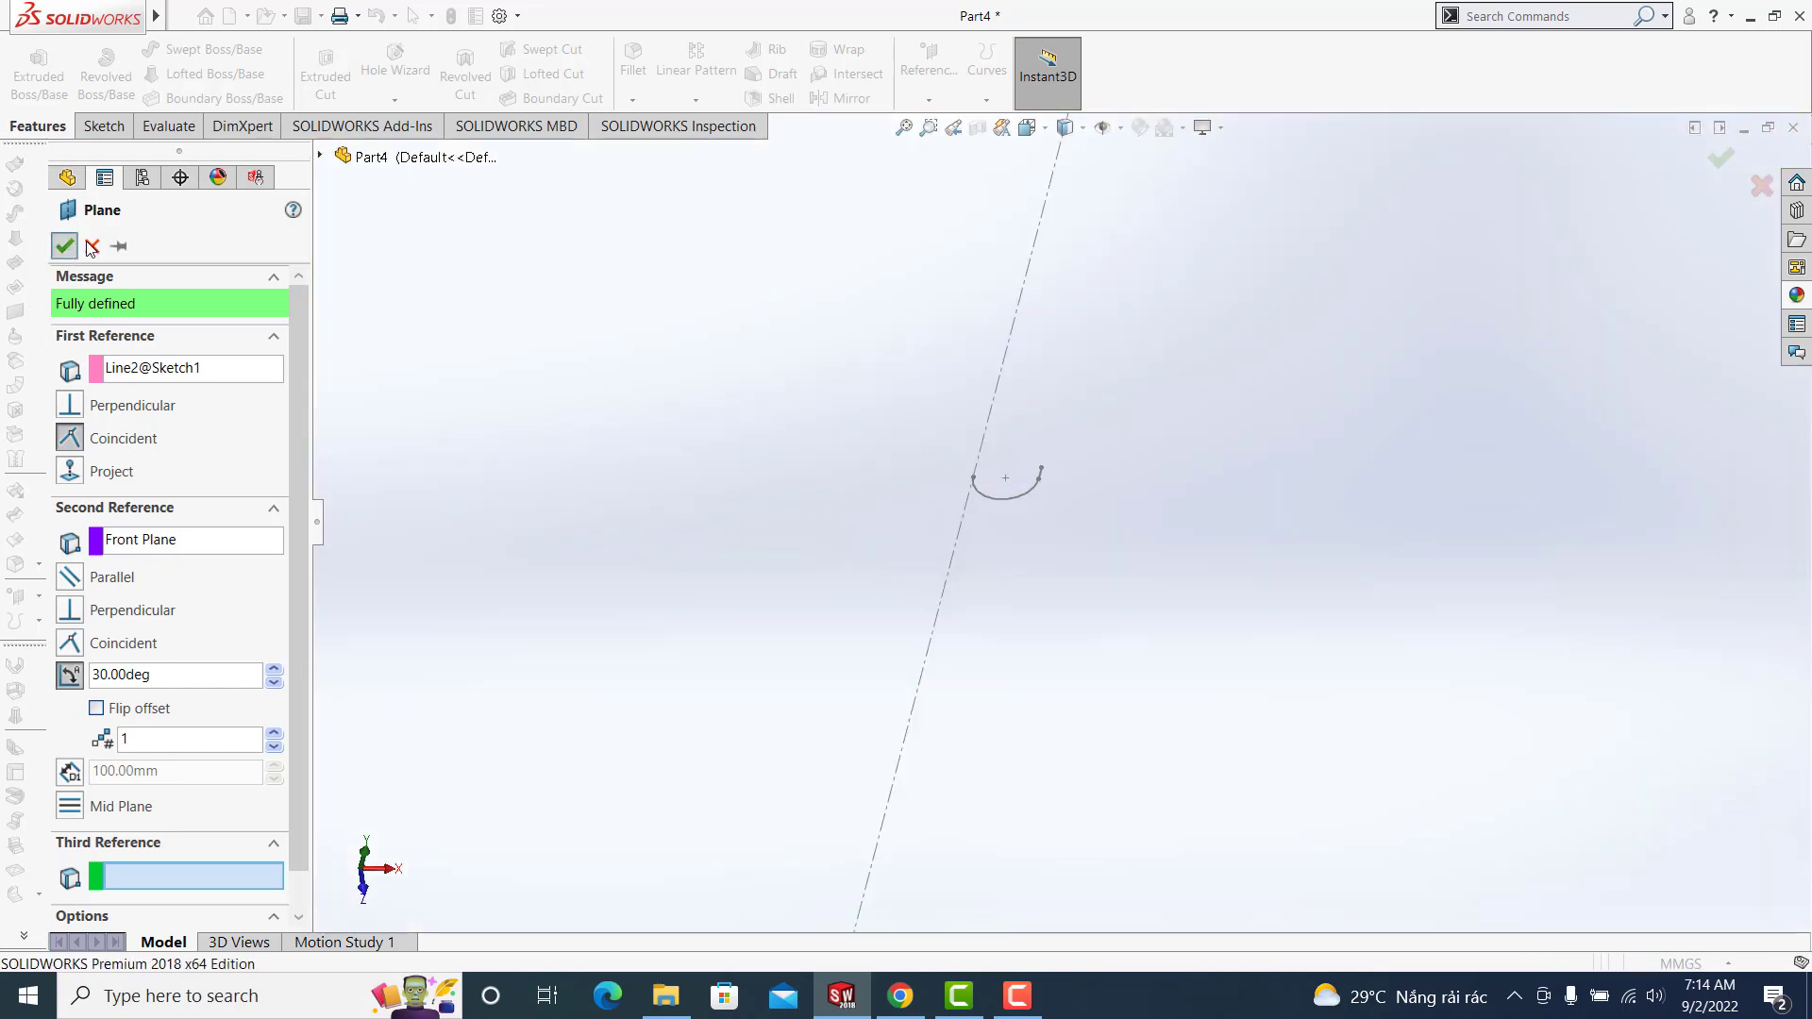
left_click(92, 126)
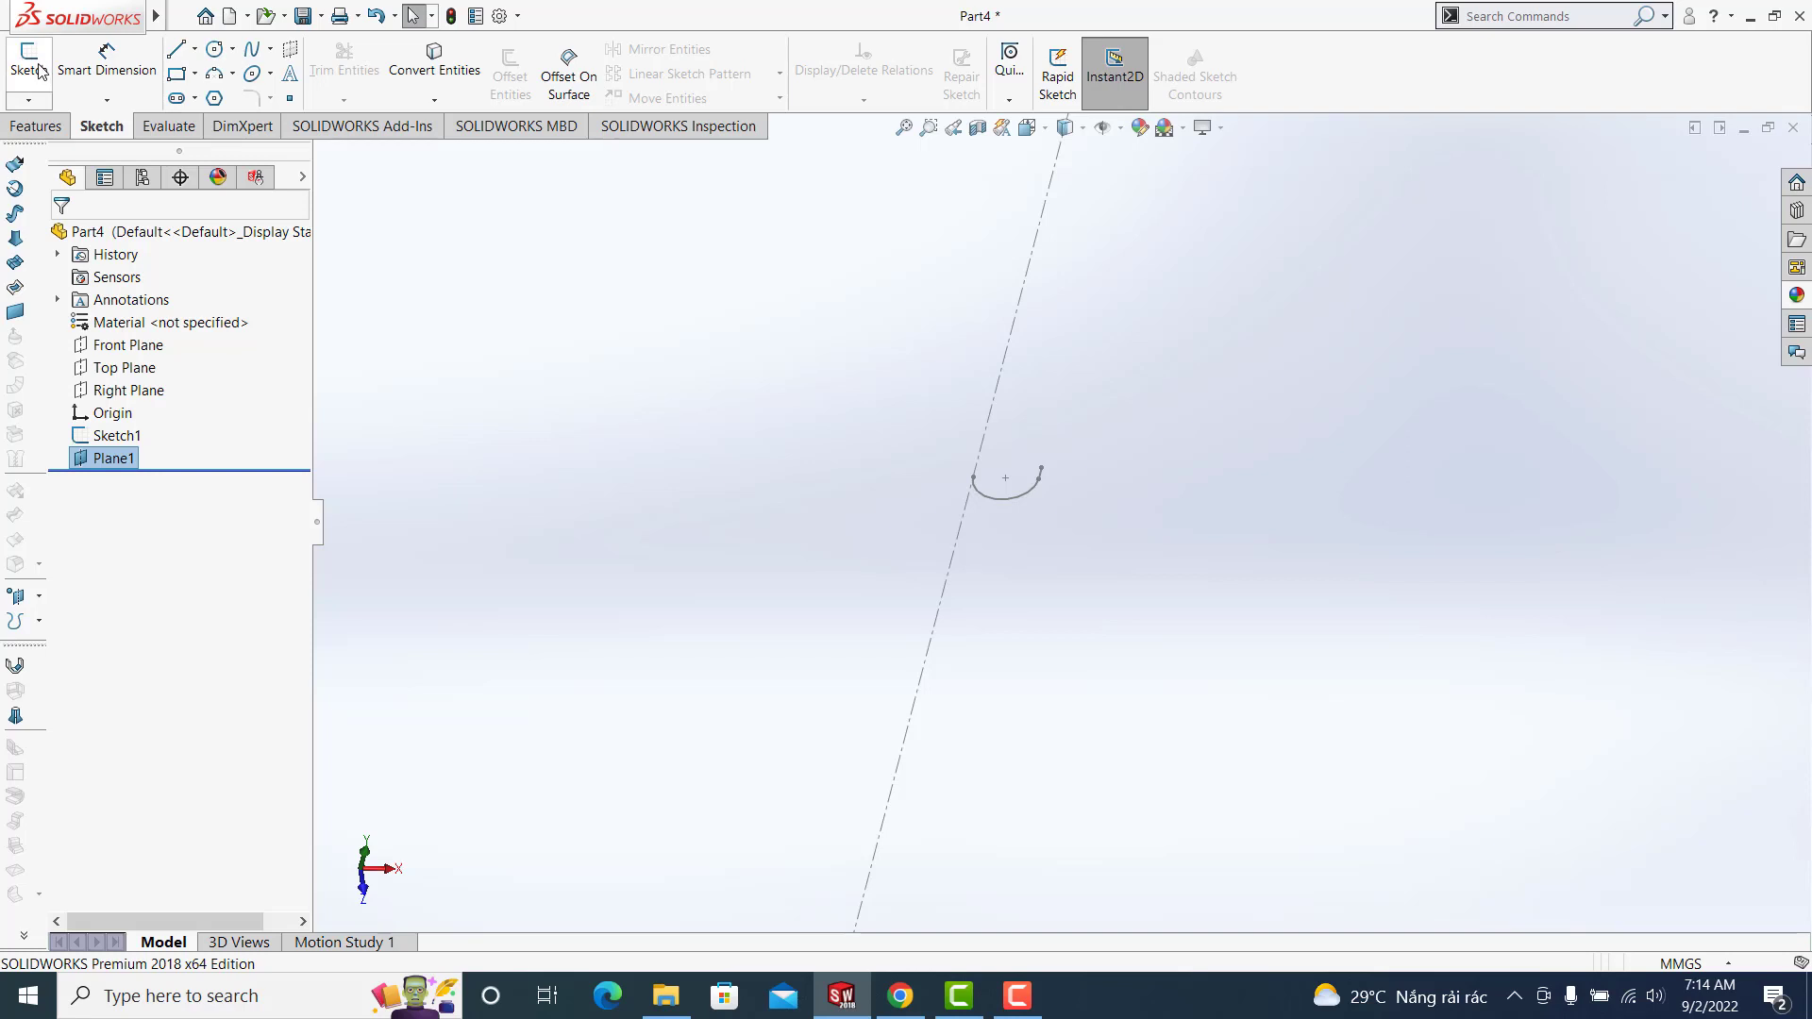
Start a sketch on Plane1, viewed normal to it and zoomed in around the origin
left_click(42, 71)
key("ctrl+8")
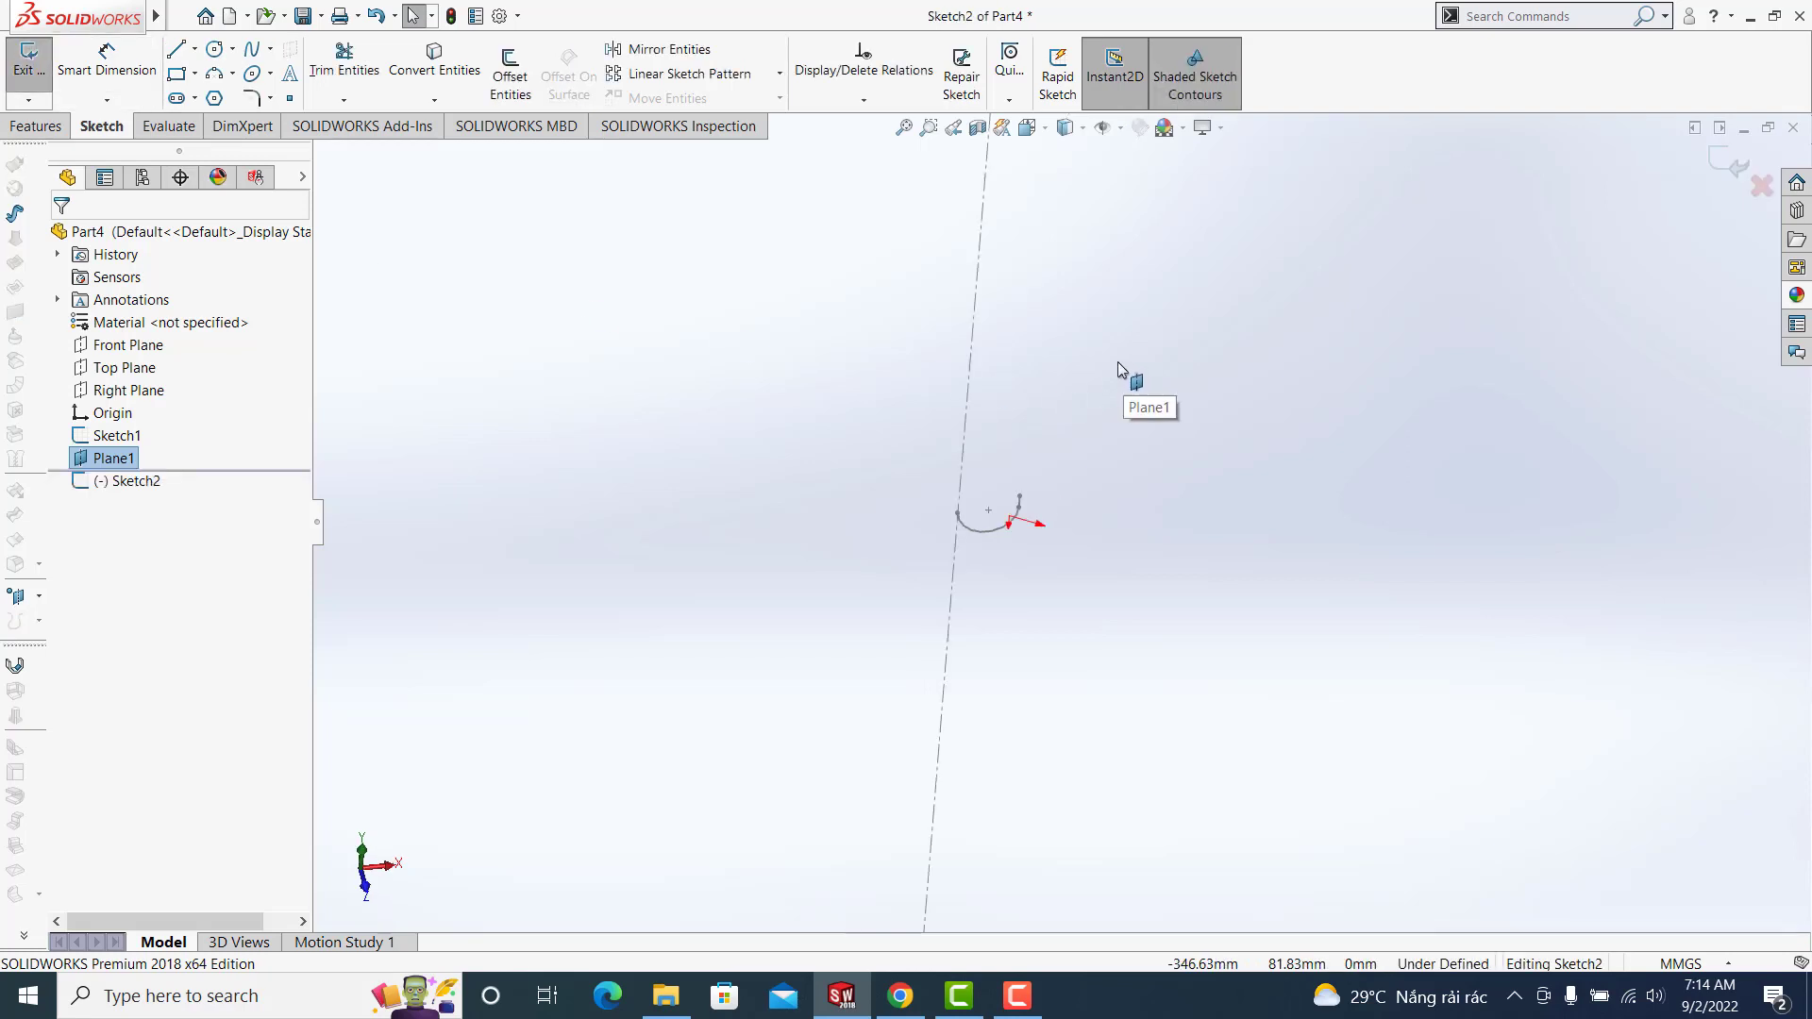
scroll(817, 768, "down", 5)
scroll(817, 767, "down", 2)
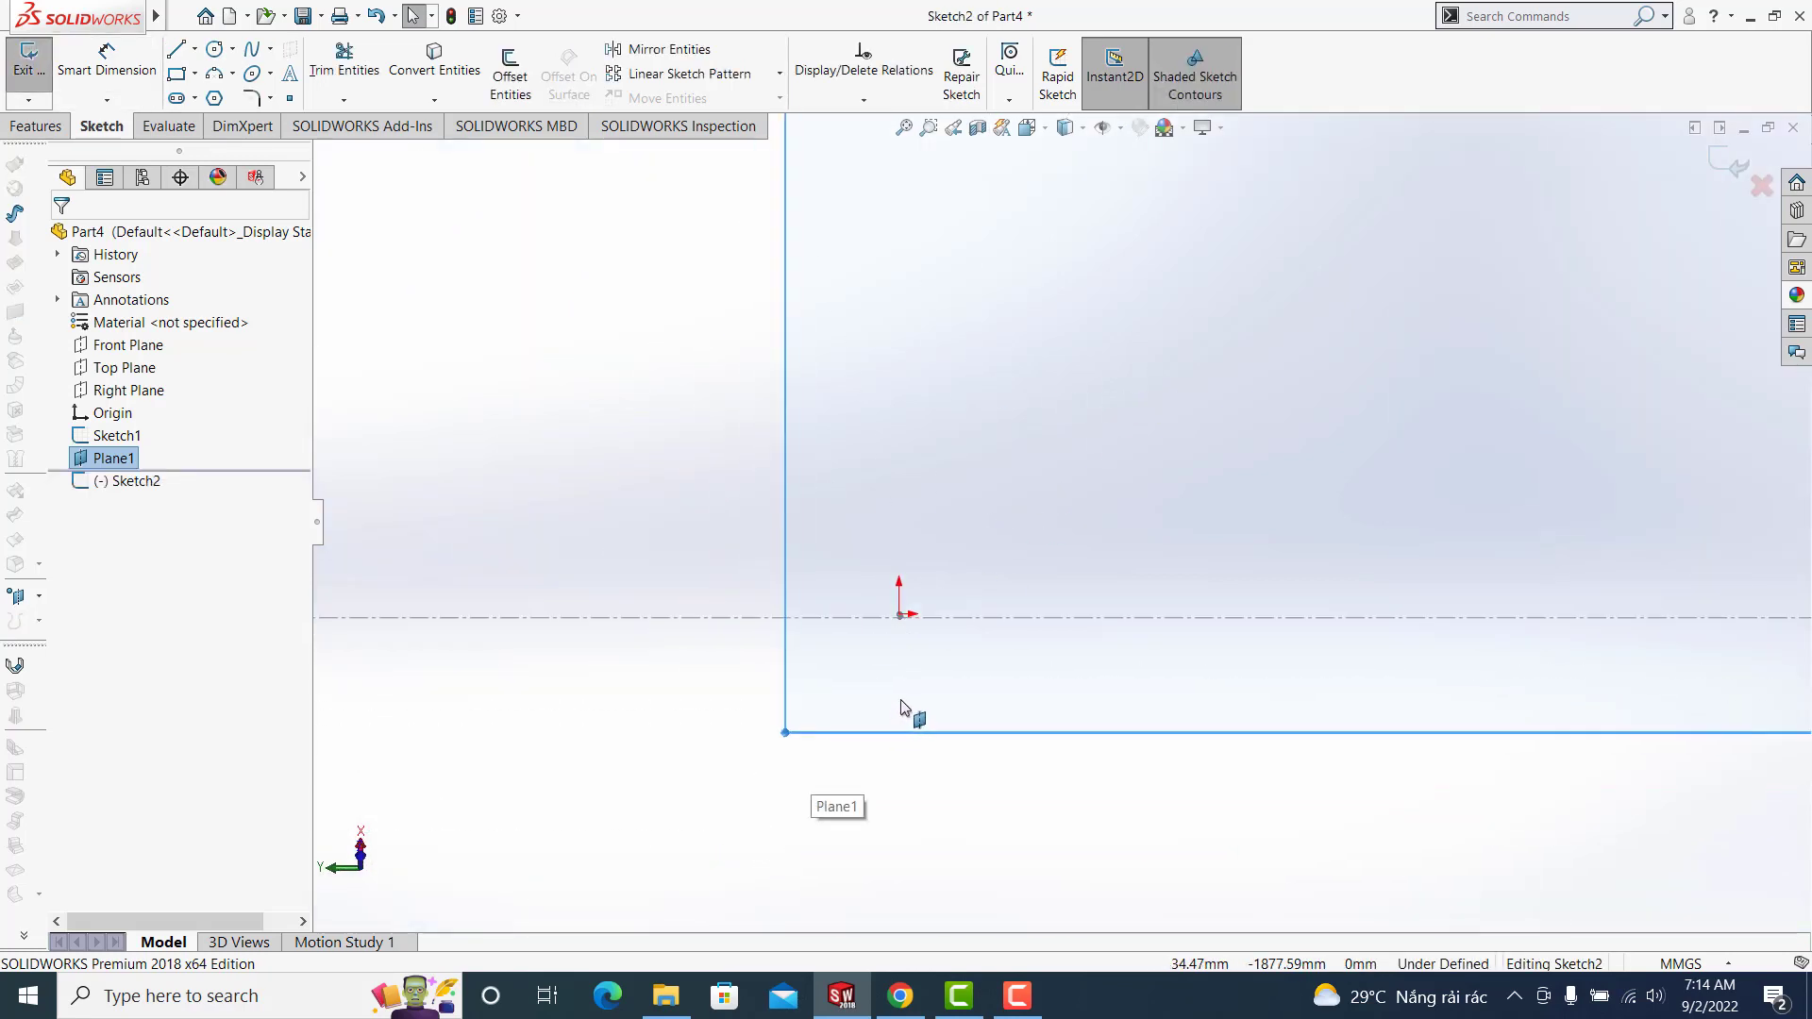
left_click(928, 127)
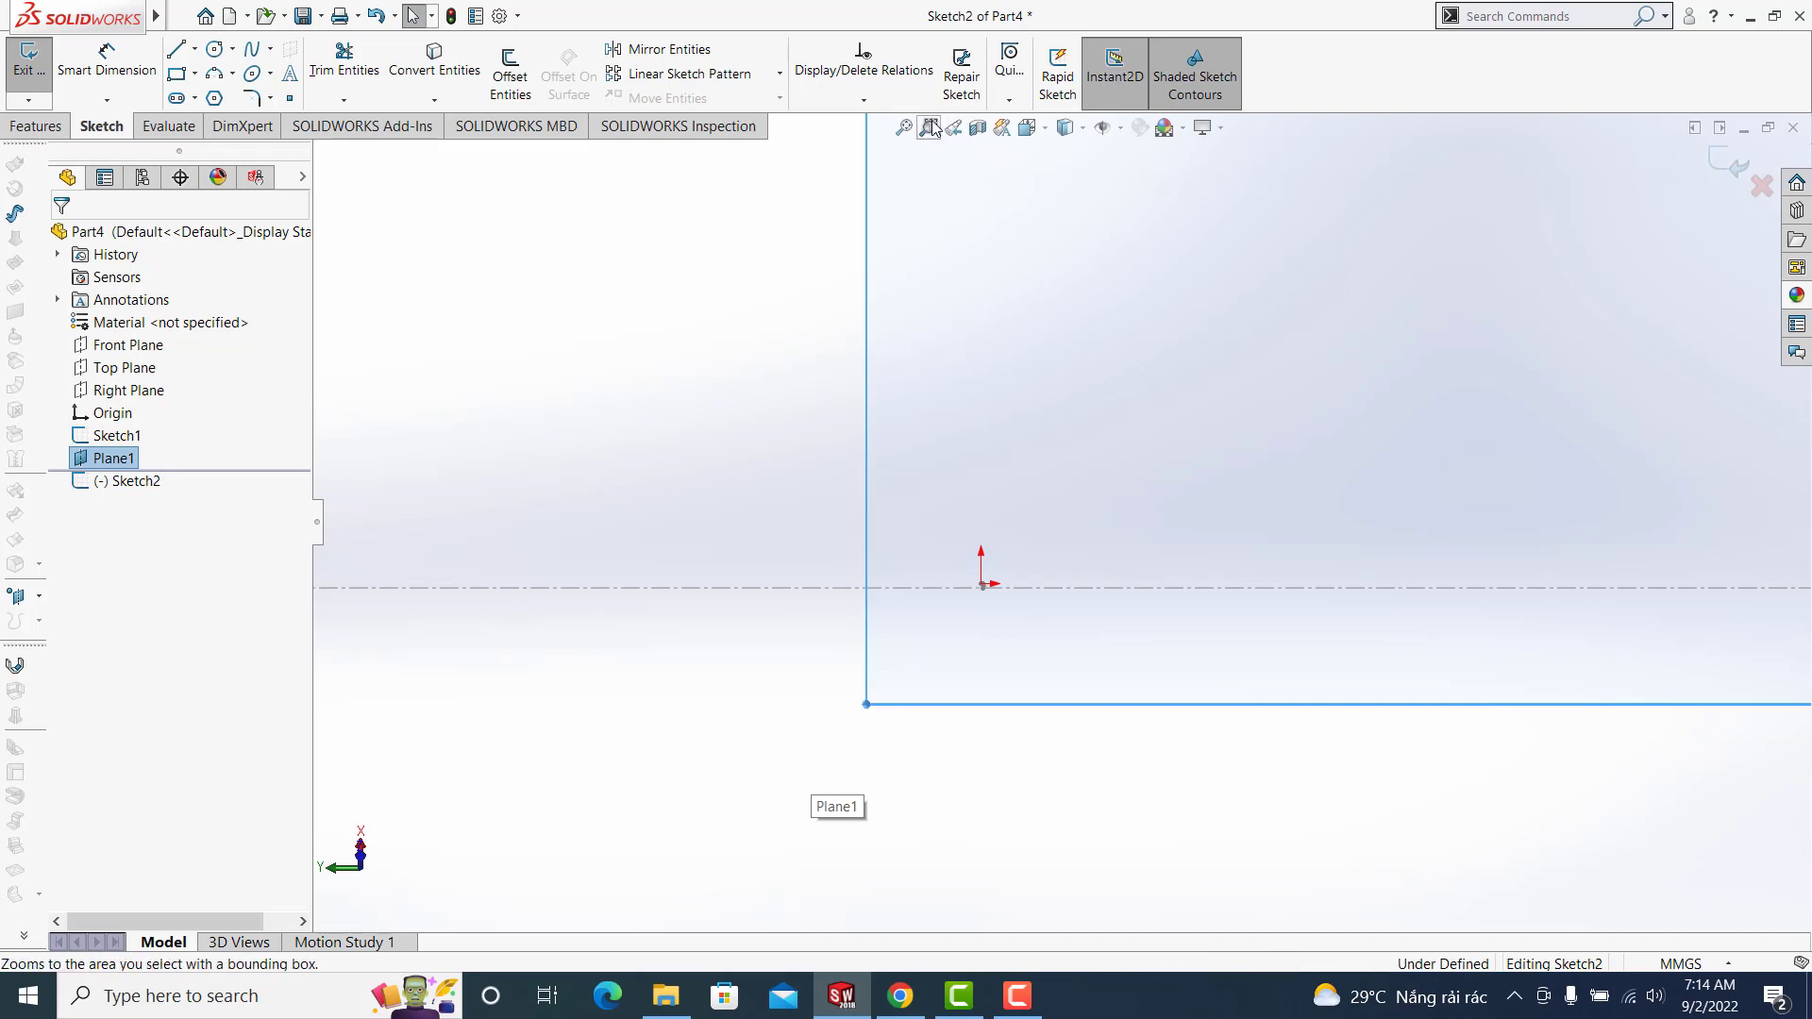
left_click_drag(1039, 493, 920, 660)
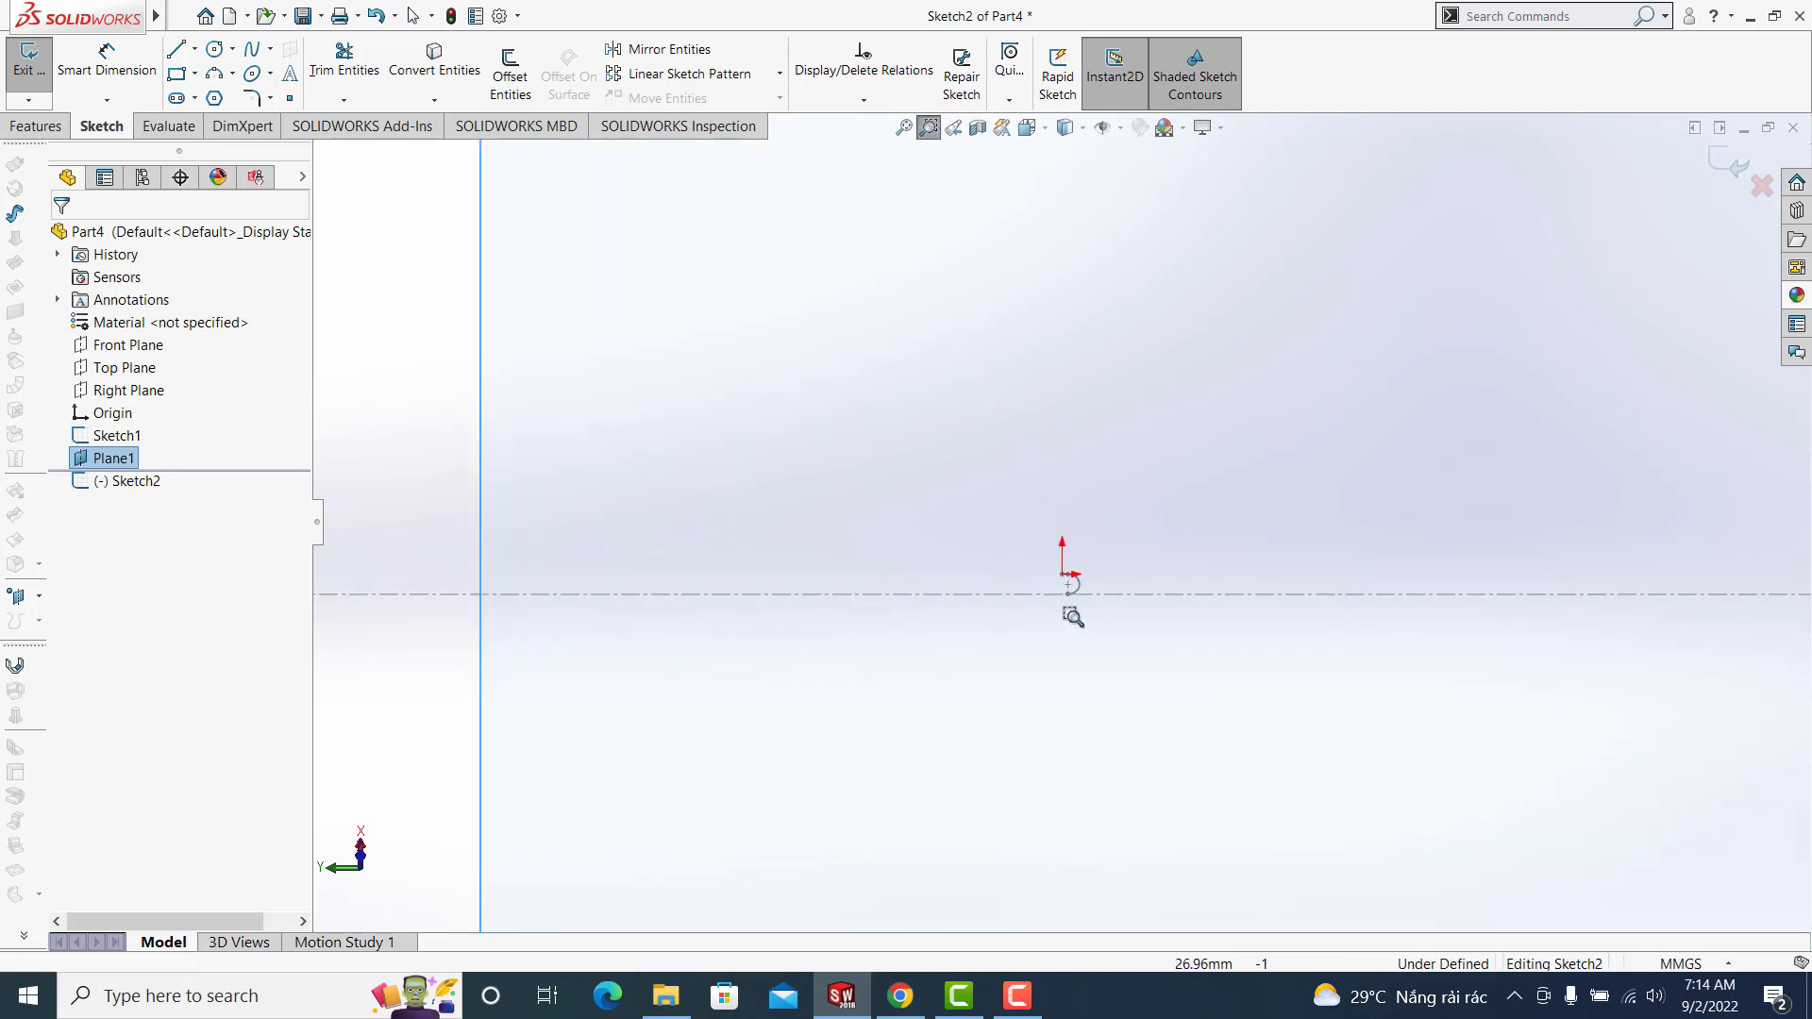
scroll(1072, 465, "down", 3)
scroll(1052, 491, "down", 1)
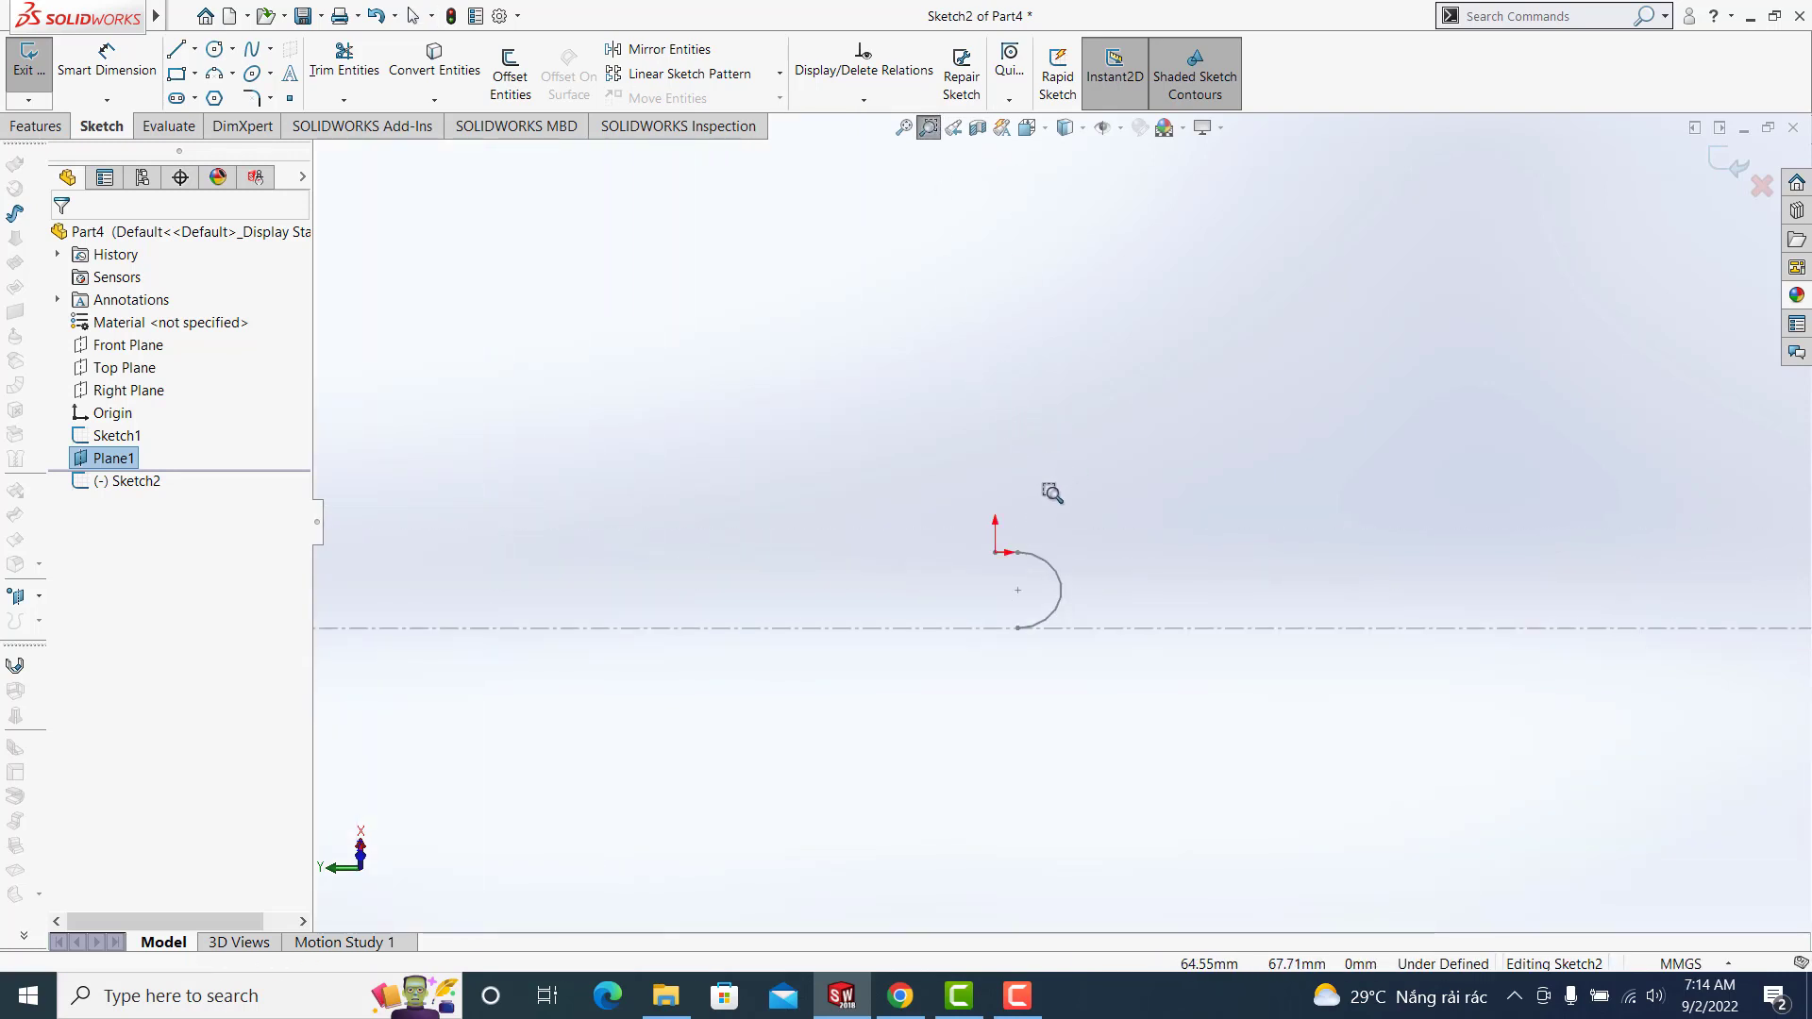
scroll(1049, 493, "down", 2)
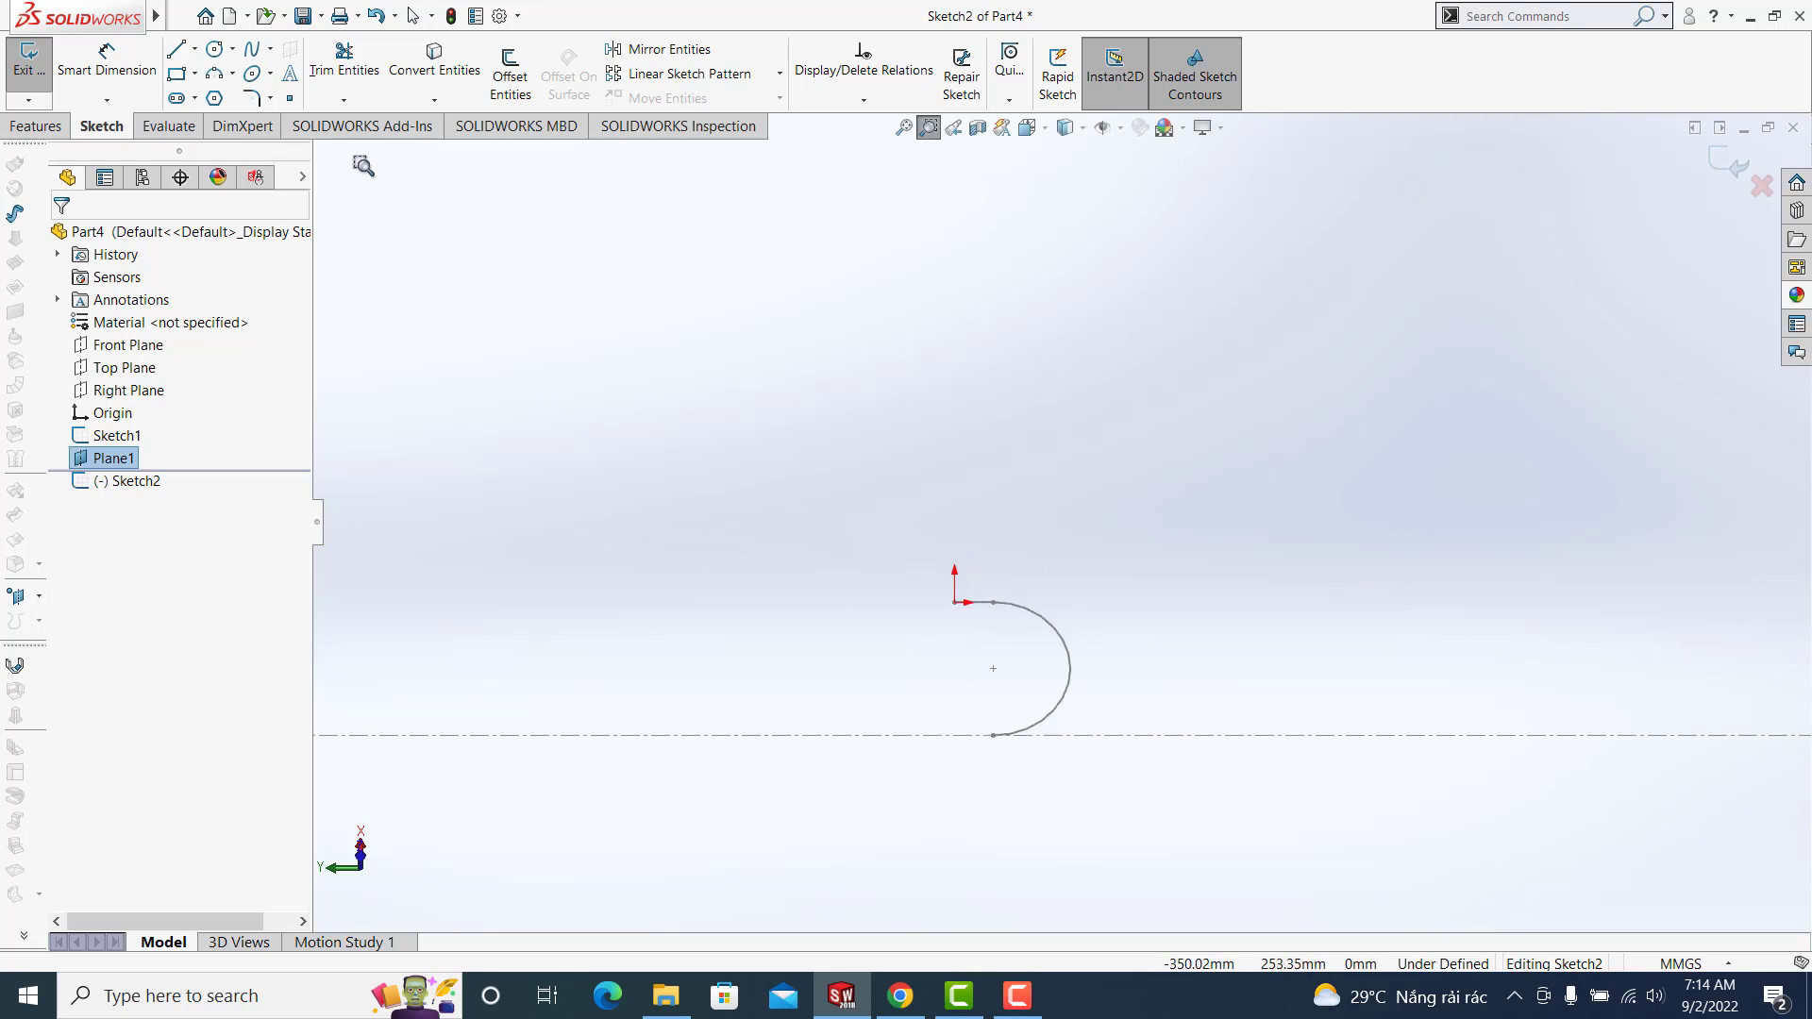
Draw a three-point arc starting from the existing arc's bottom end
left_click(214, 72)
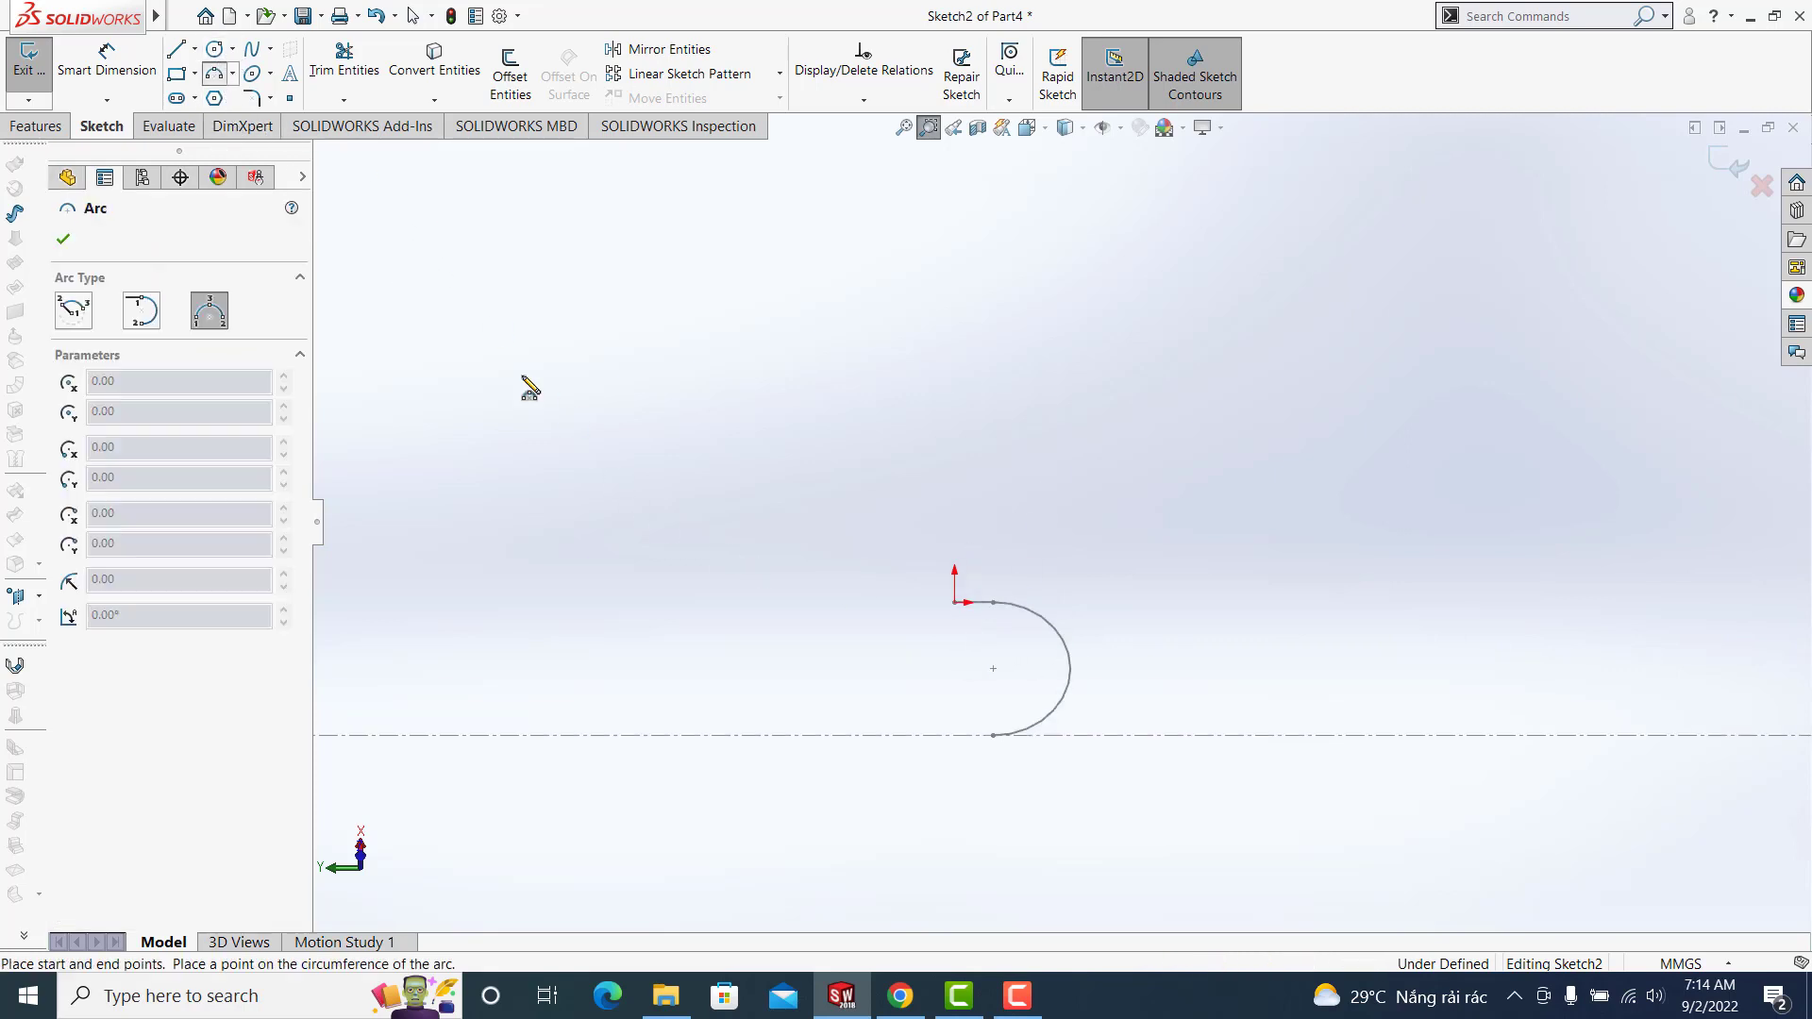
left_click(992, 734)
left_click(938, 675)
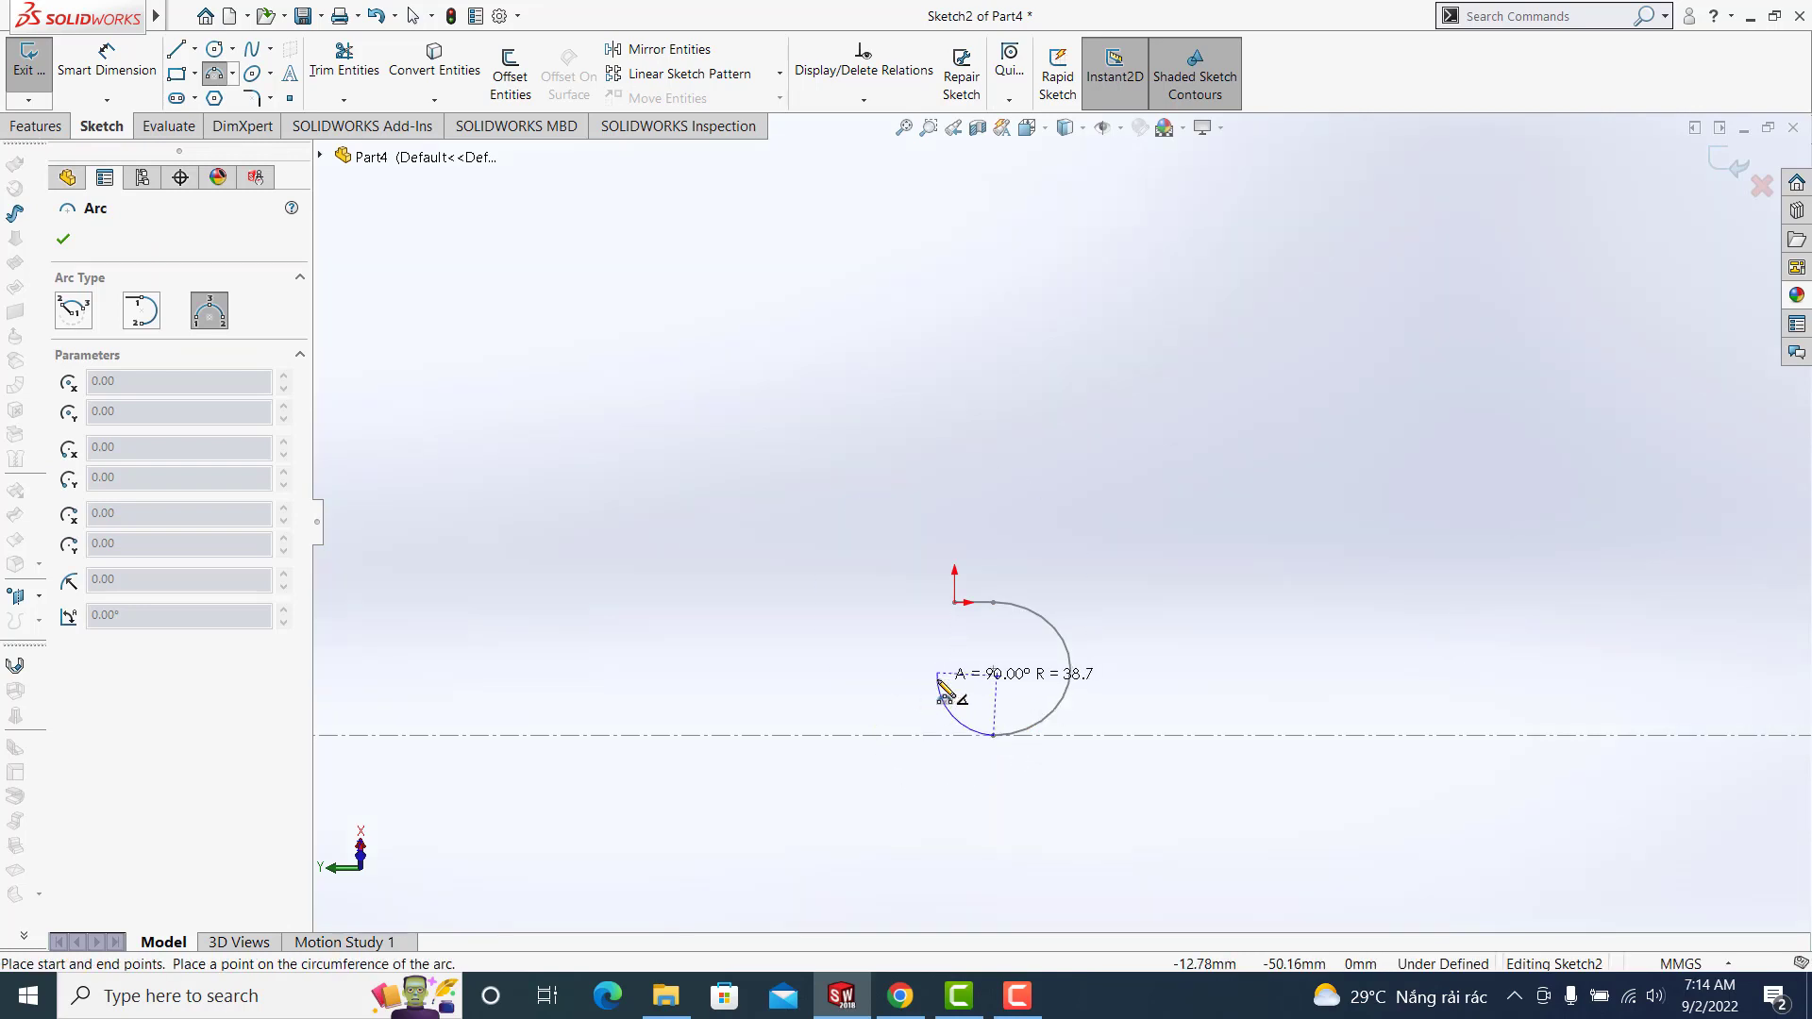
left_click(943, 696)
key("Escape")
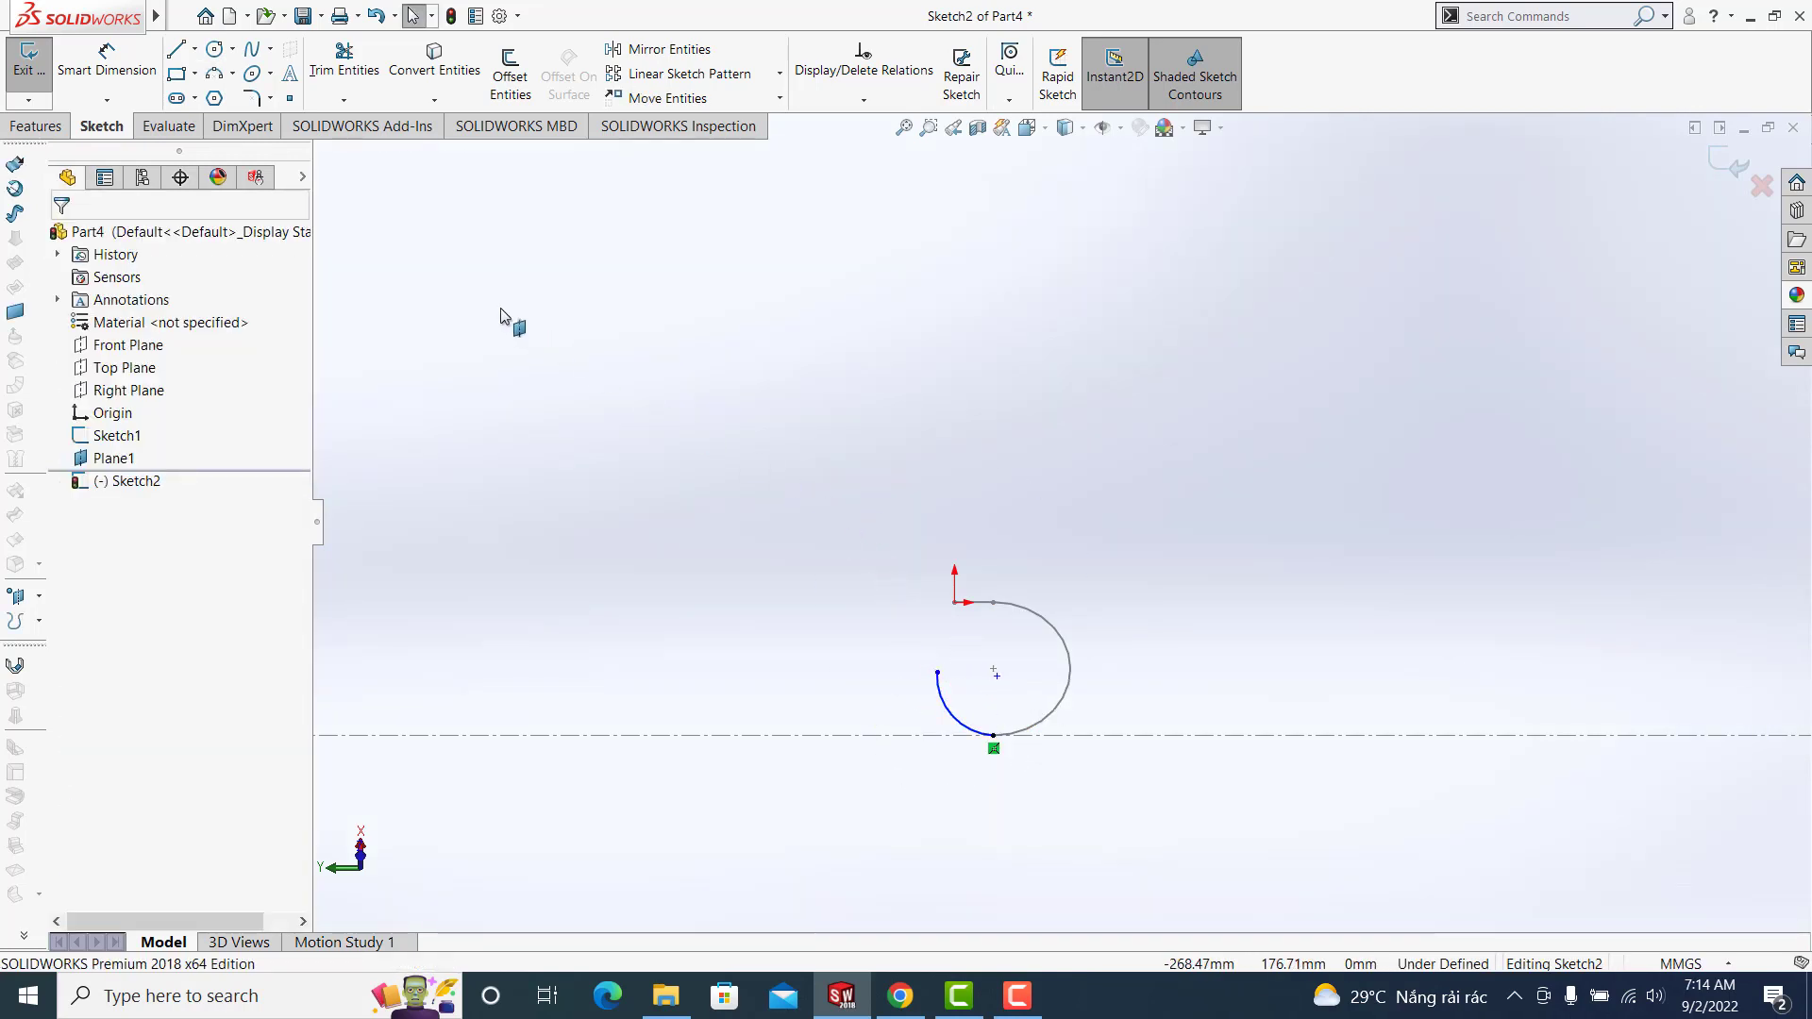
Draw a vertical line rising from the new arc's end and select it
key("l")
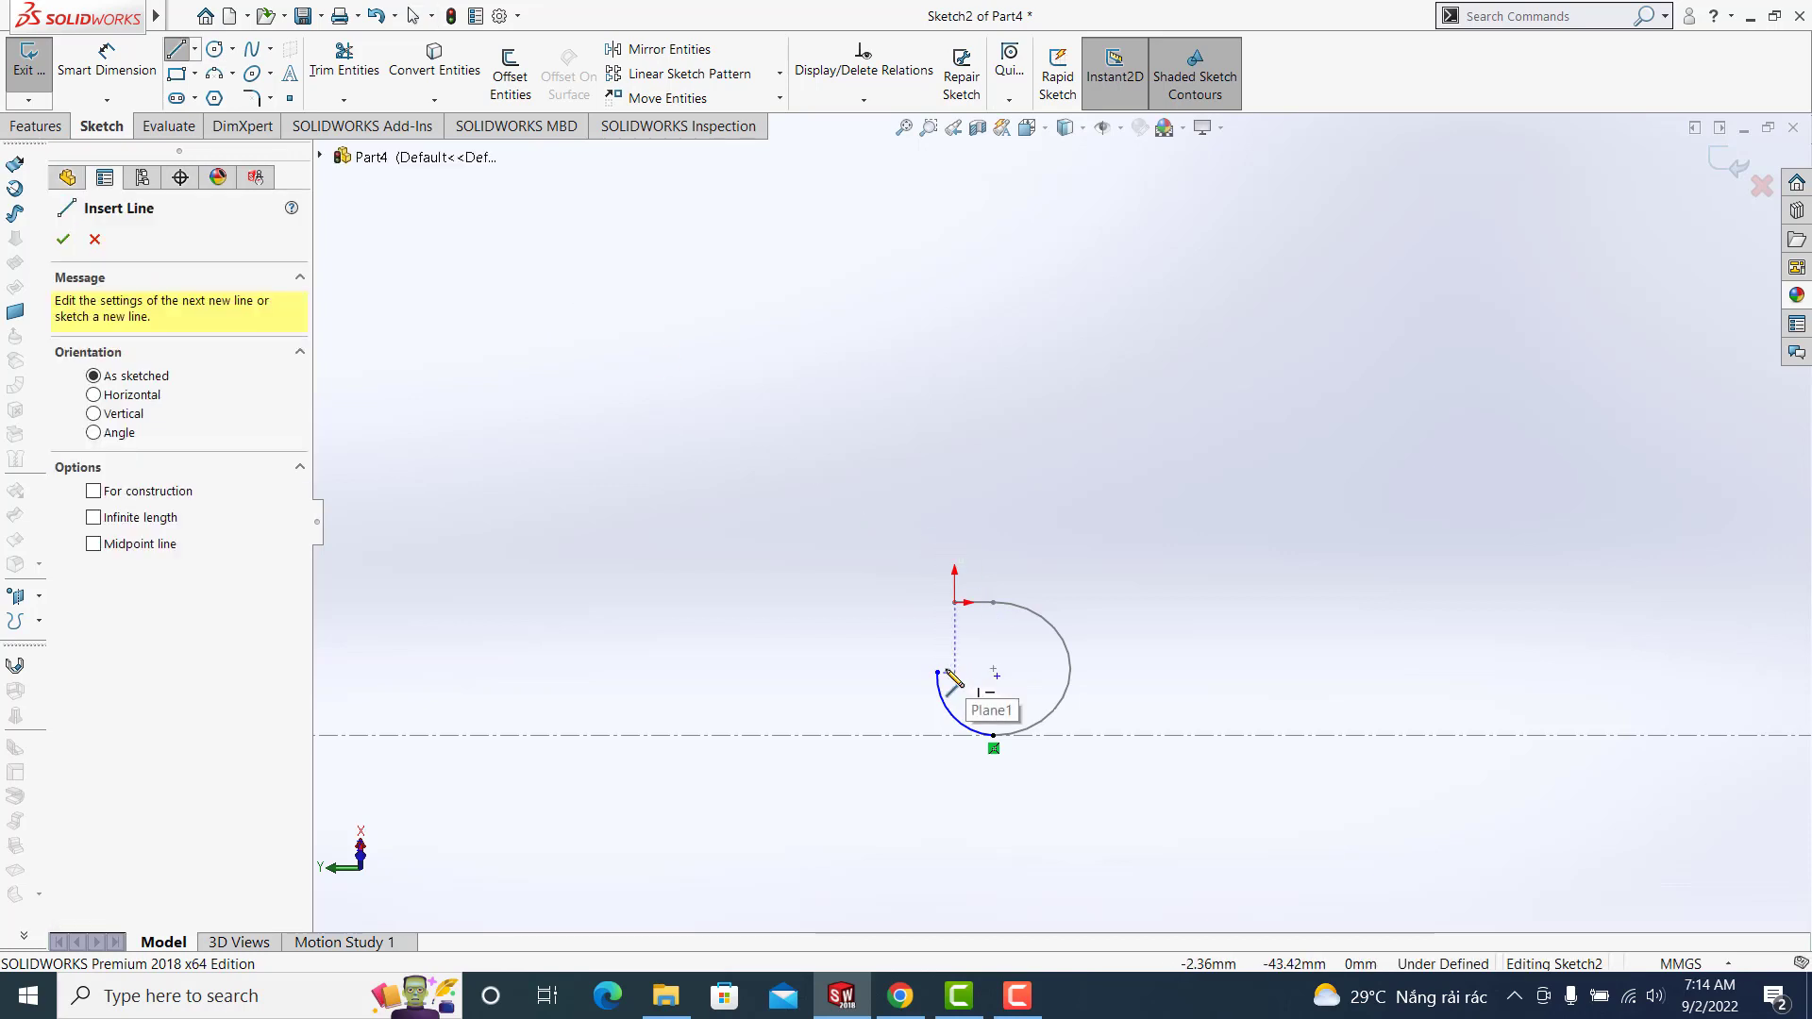
mouse_move(938, 672)
left_mouse_down()
mouse_move(954, 503)
mouse_move(937, 521)
left_mouse_up()
key("Escape")
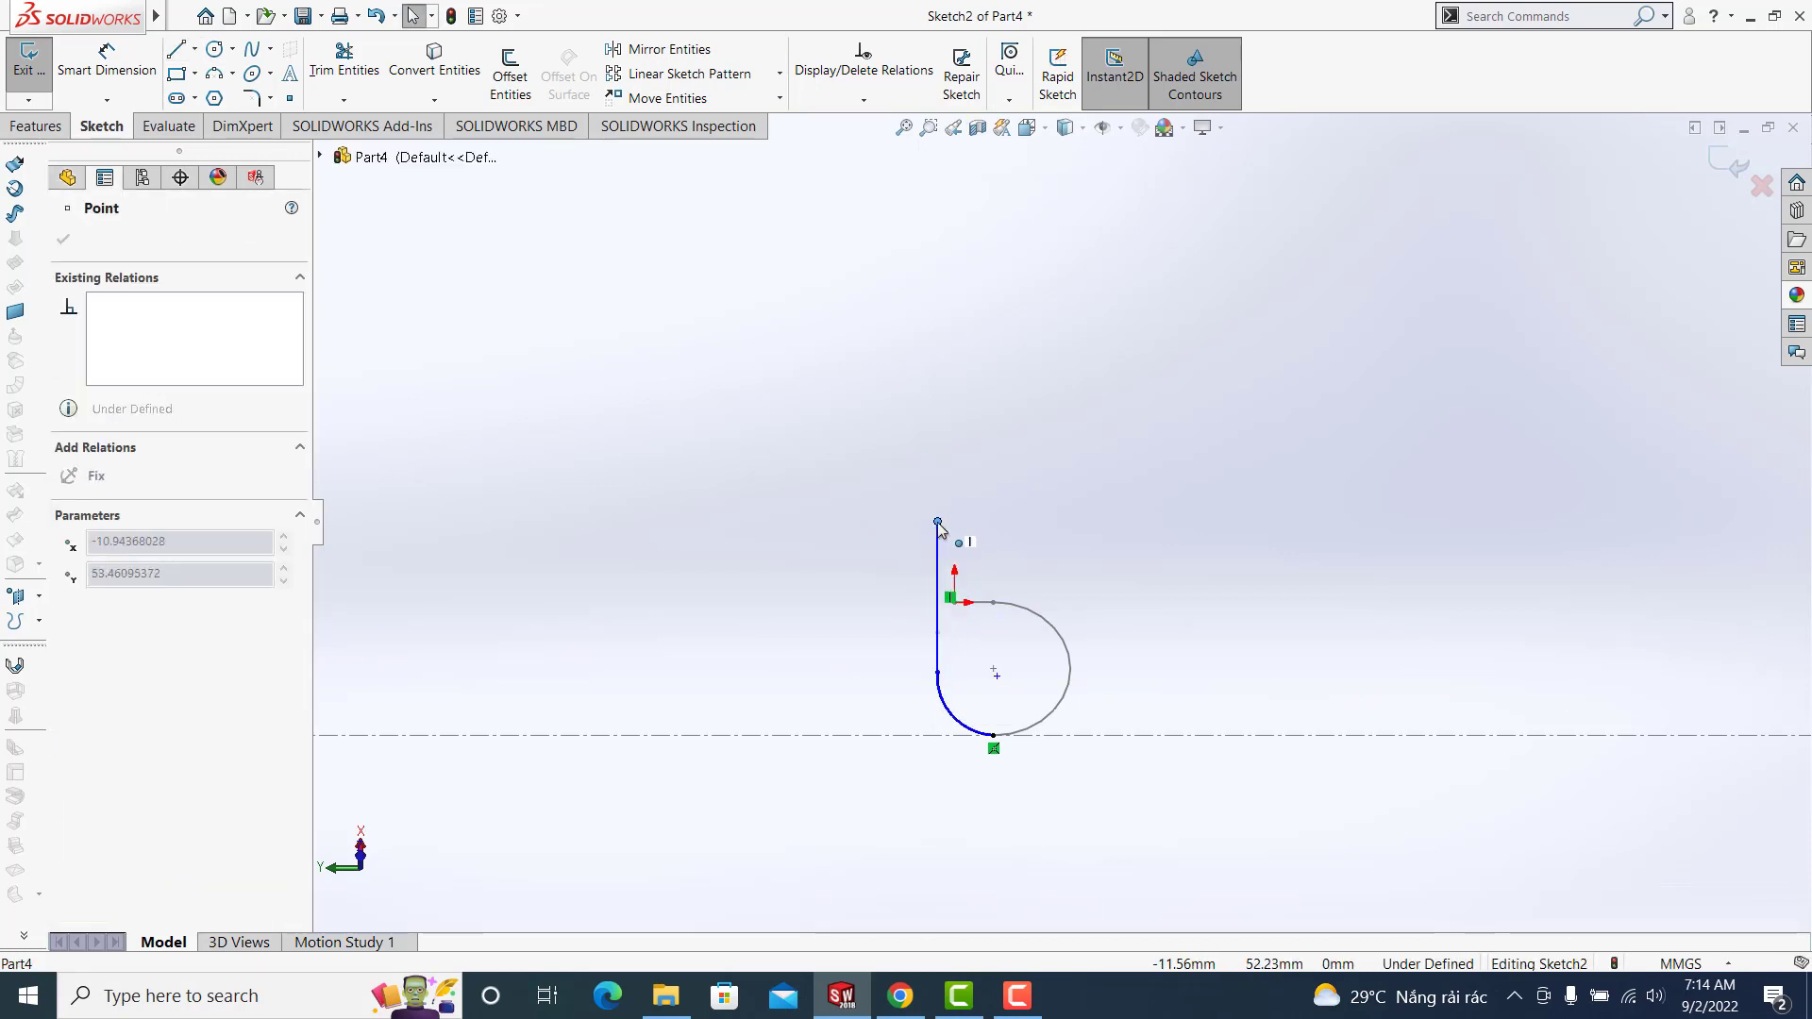
key("Escape")
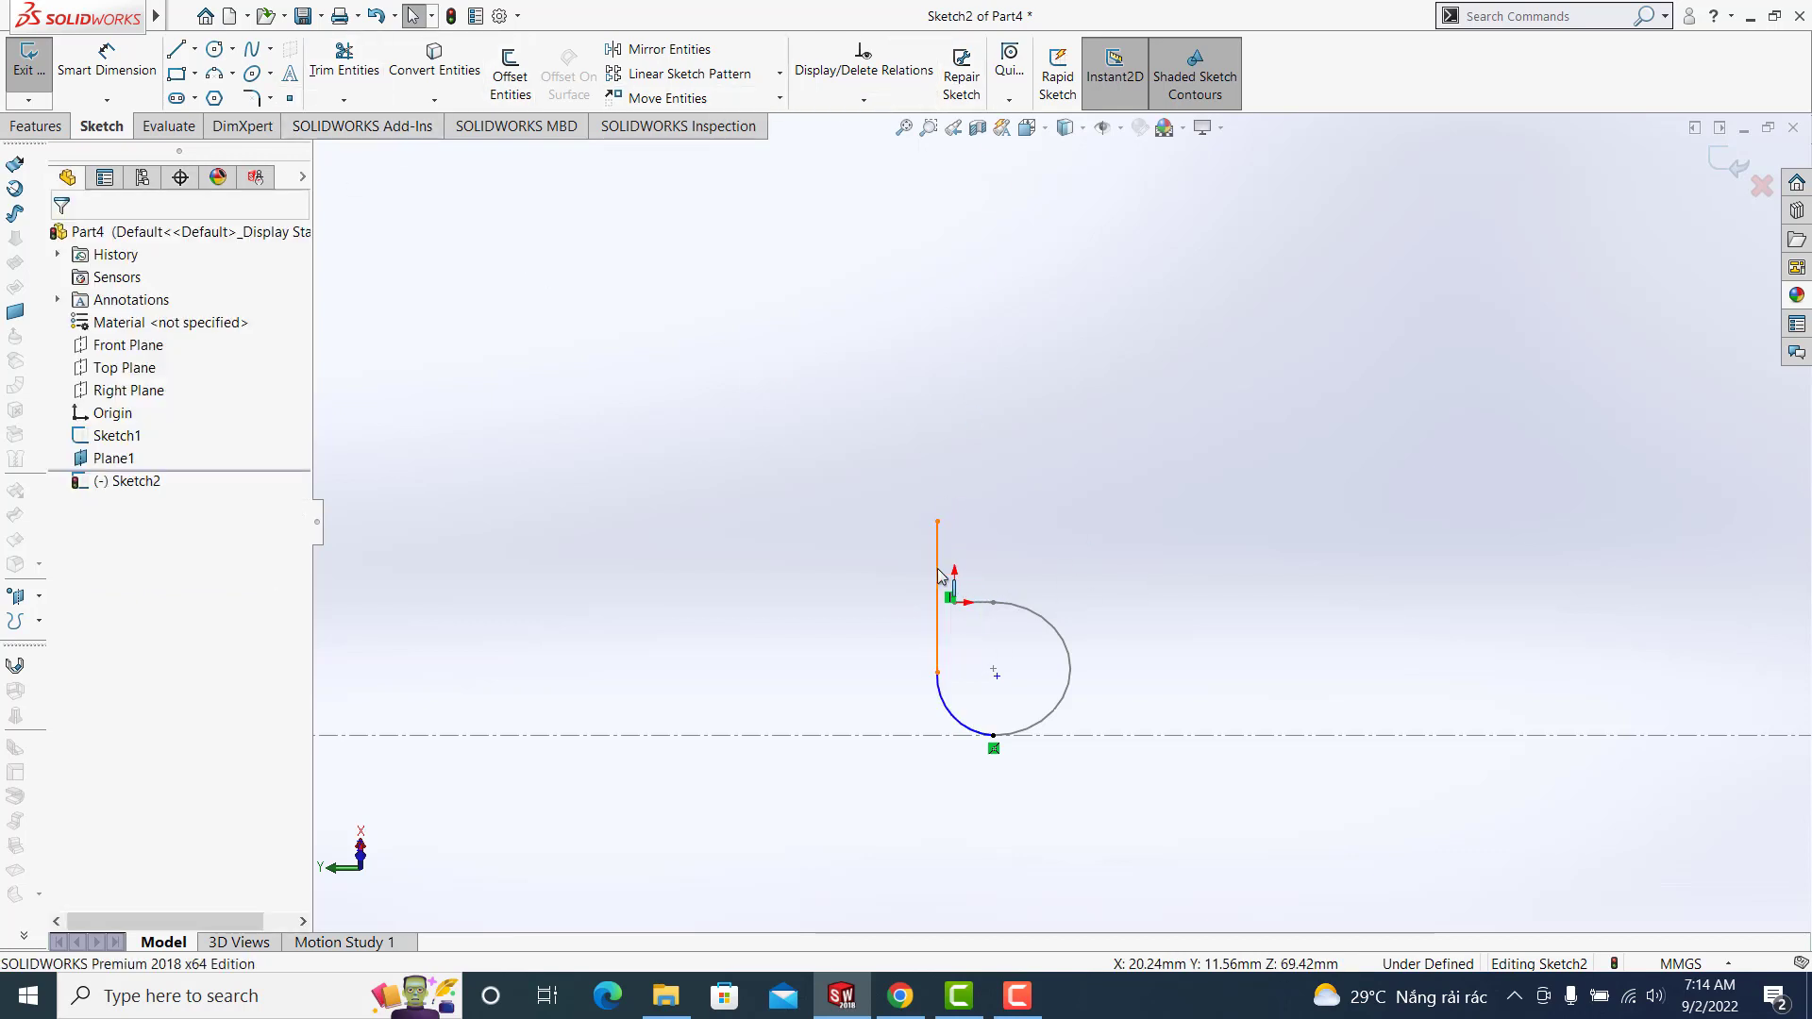
left_click(938, 604)
Make the line tangent to the arc and align the arc's centre and endpoint vertically
left_click(944, 700, "ctrl")
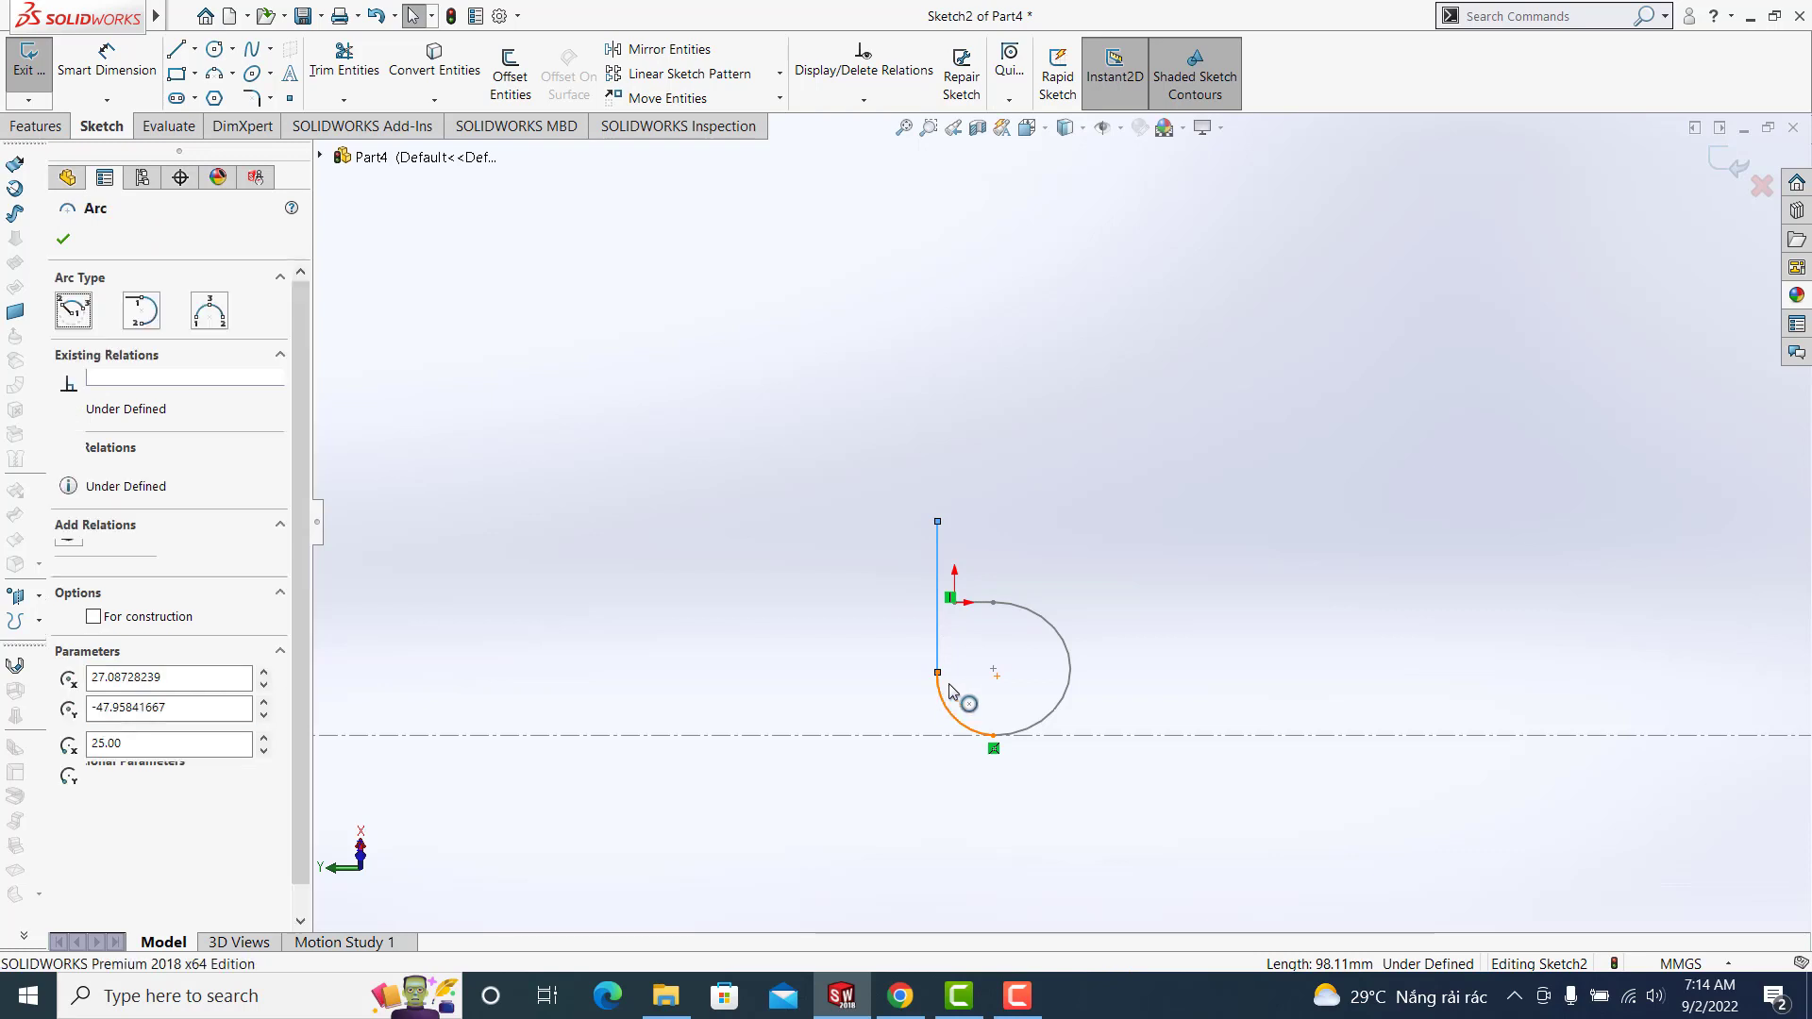
left_click(73, 576)
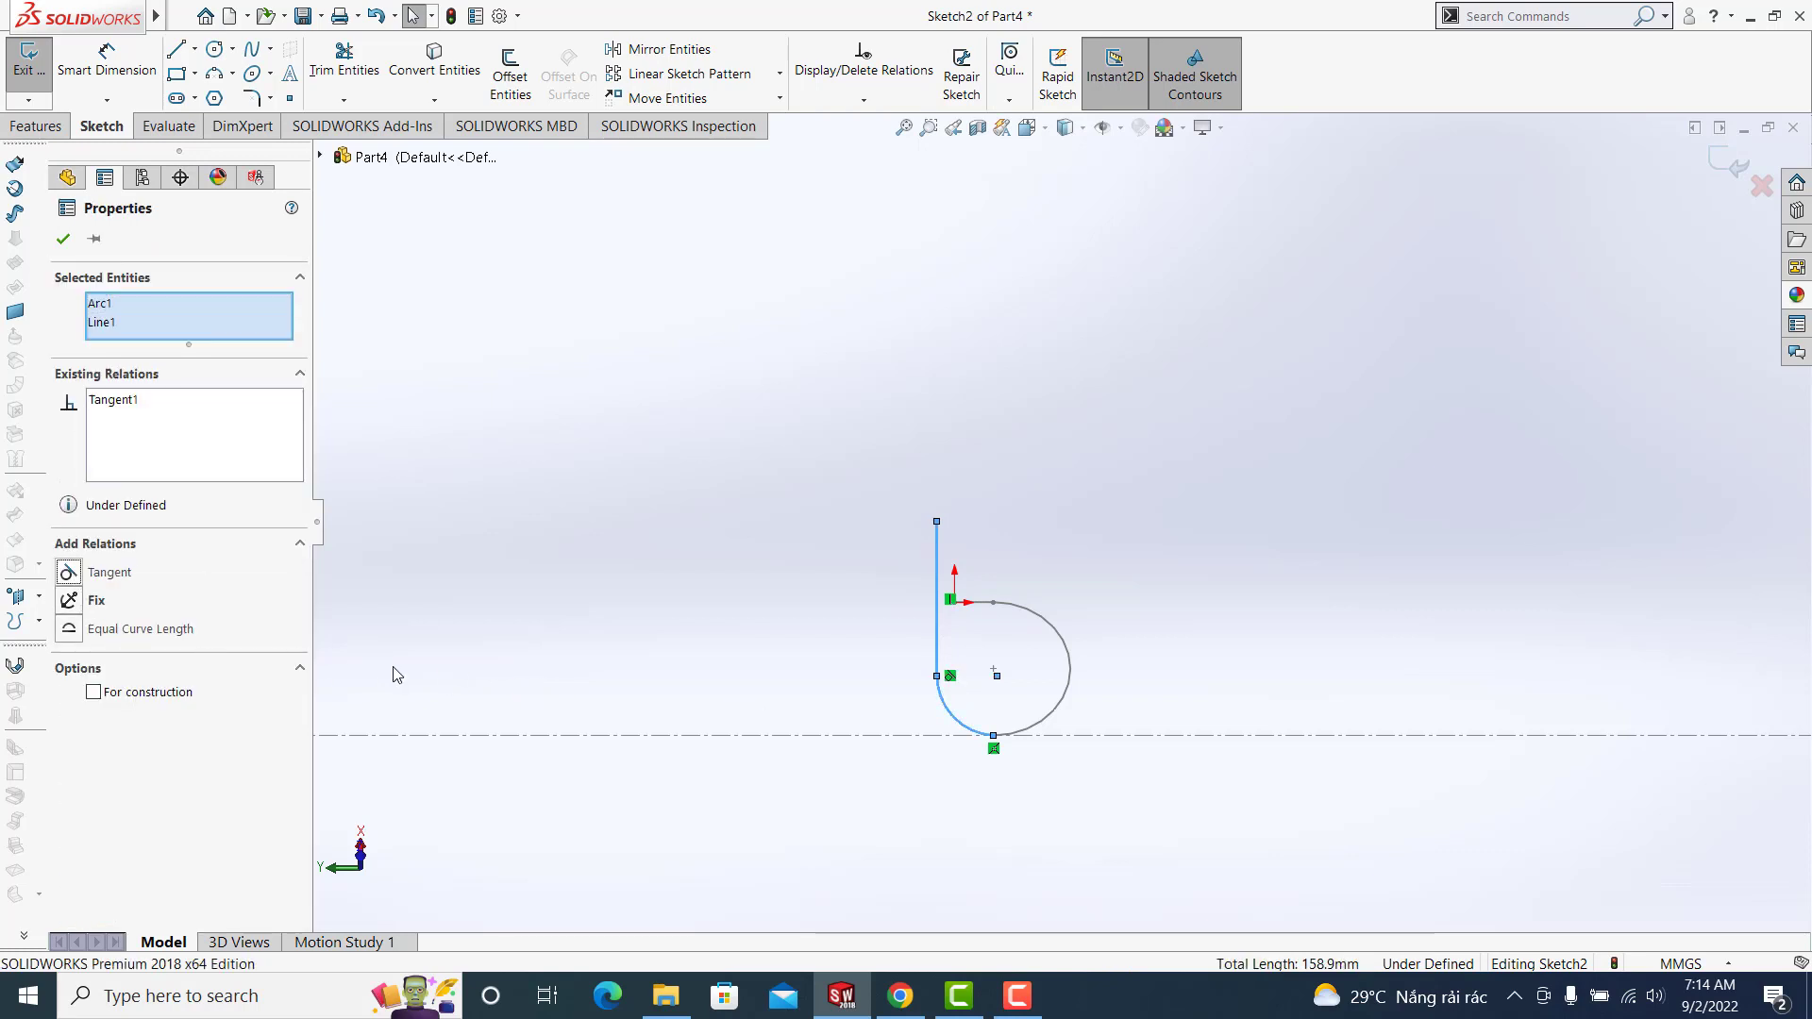
left_click(901, 892)
left_click(997, 677)
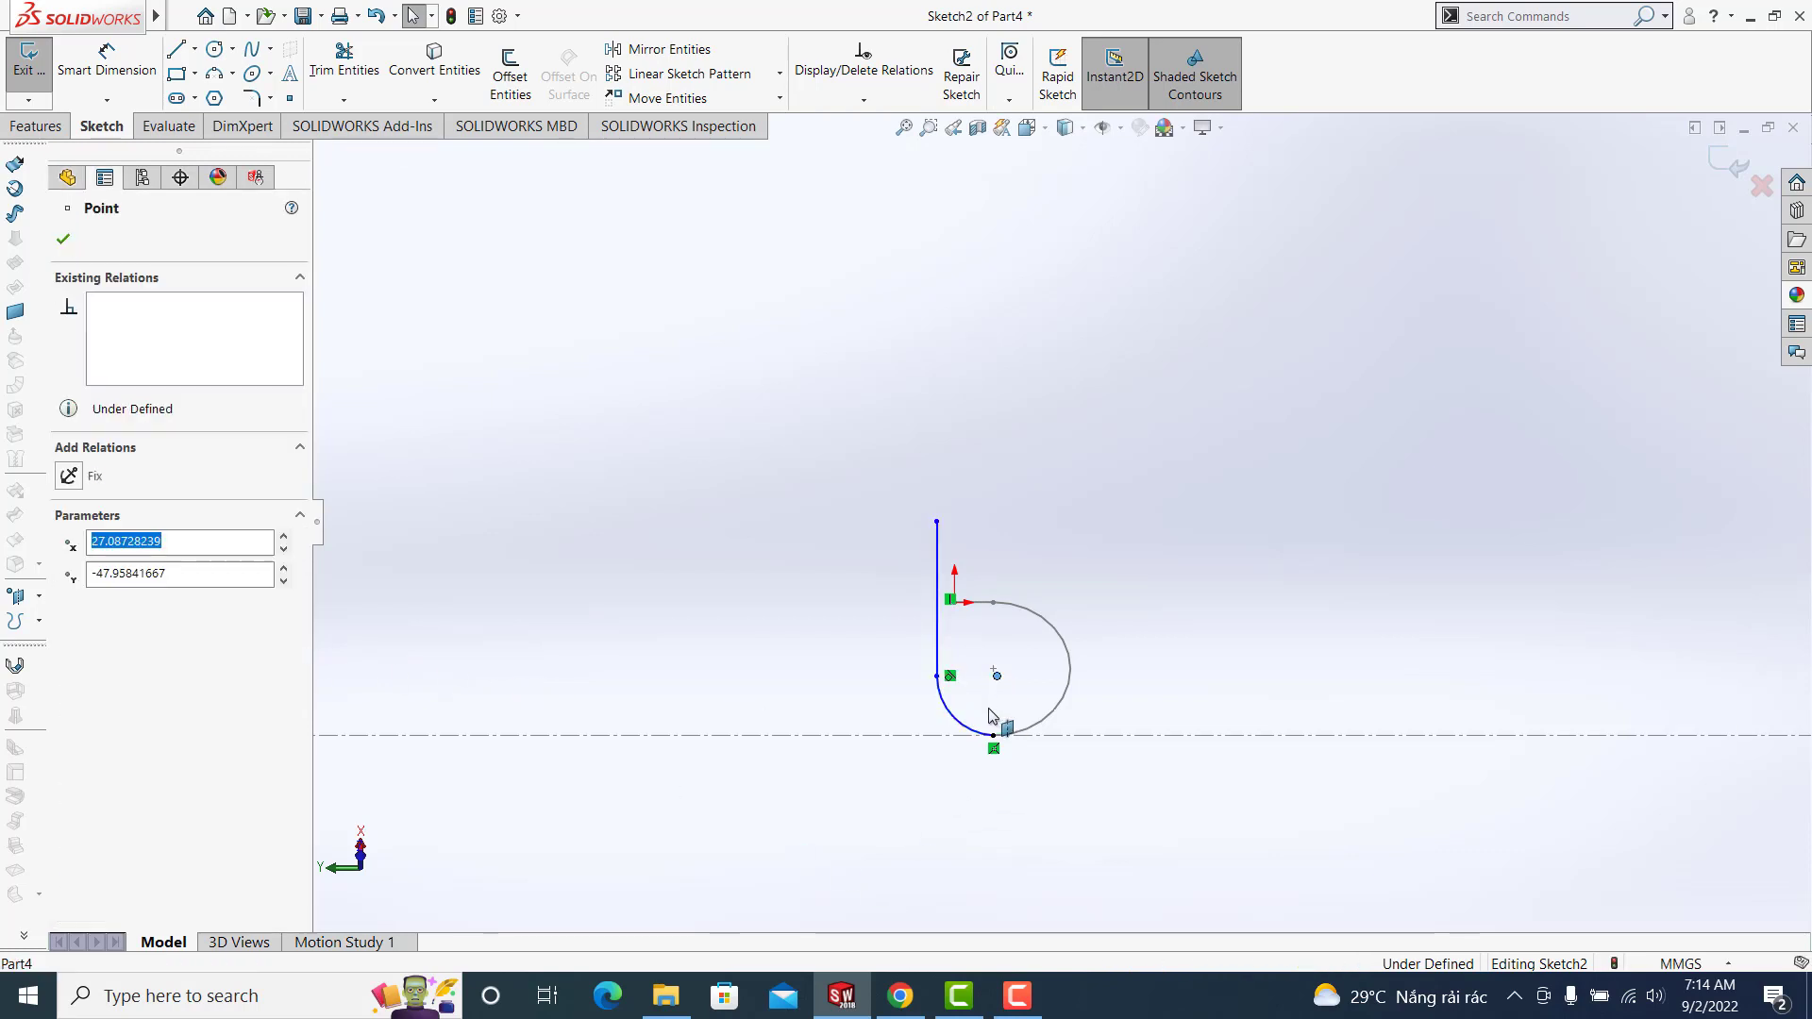
left_click(994, 735, "ctrl")
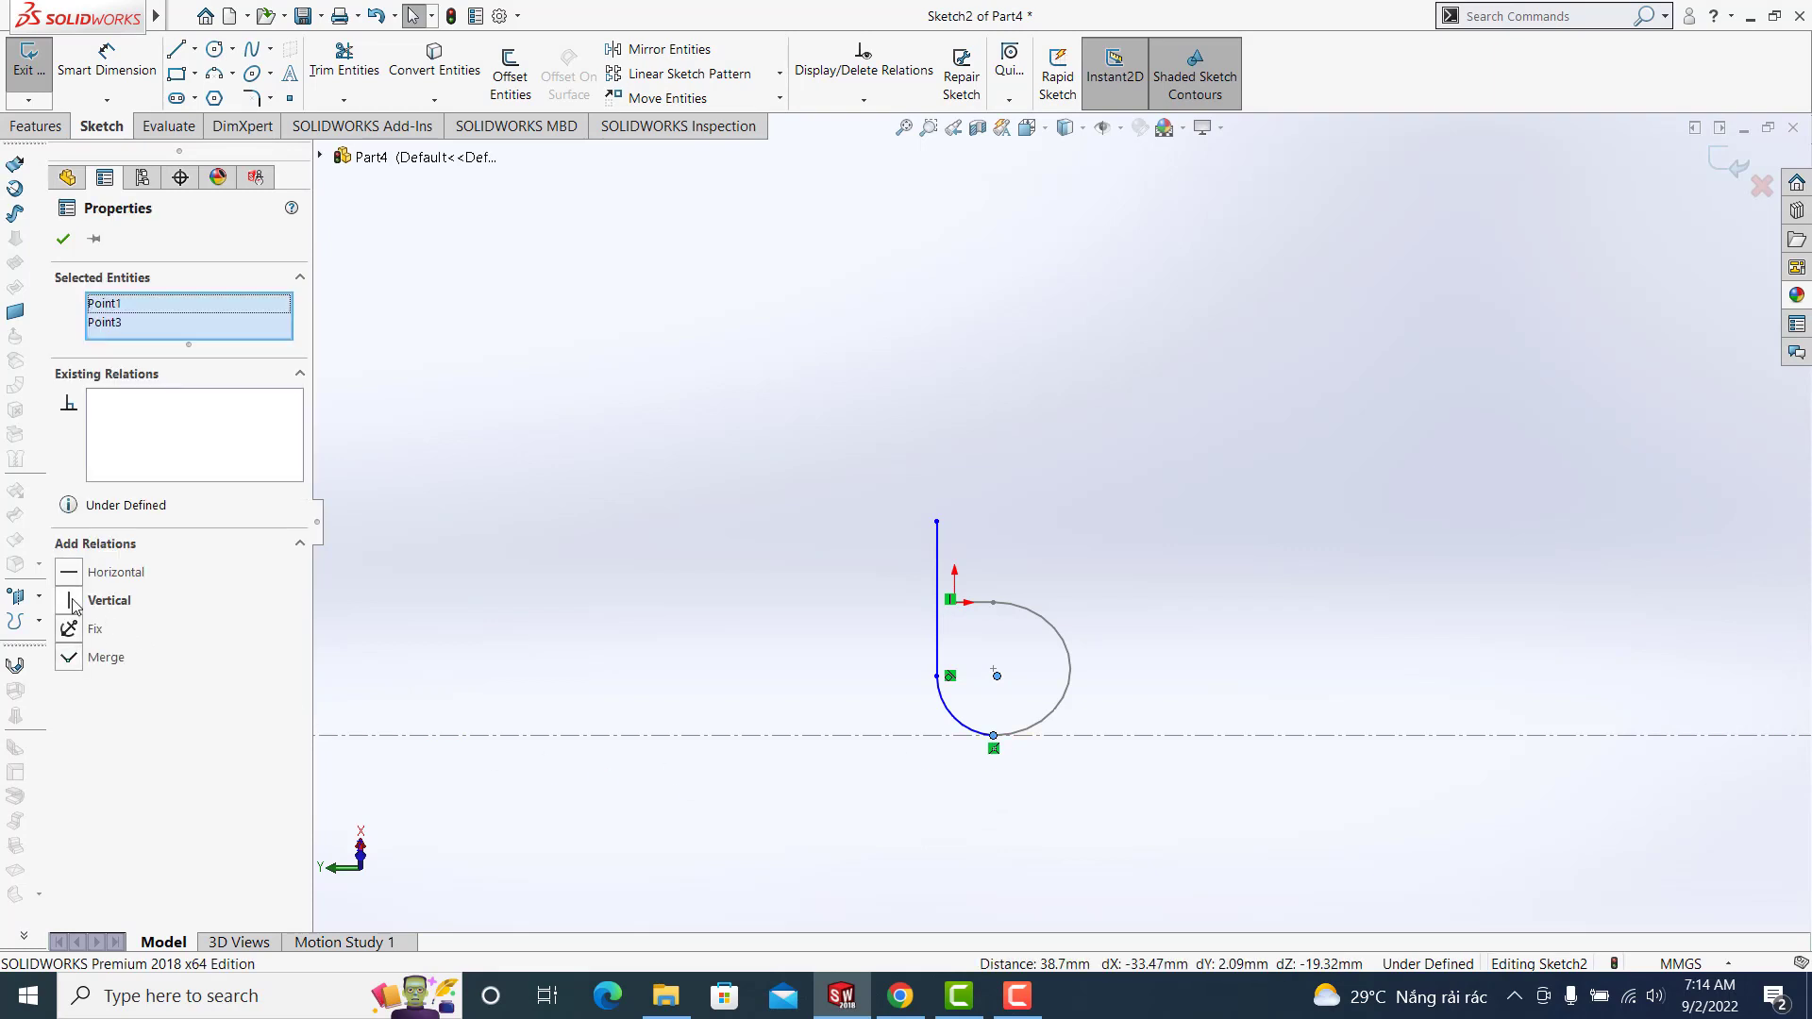
left_click(74, 604)
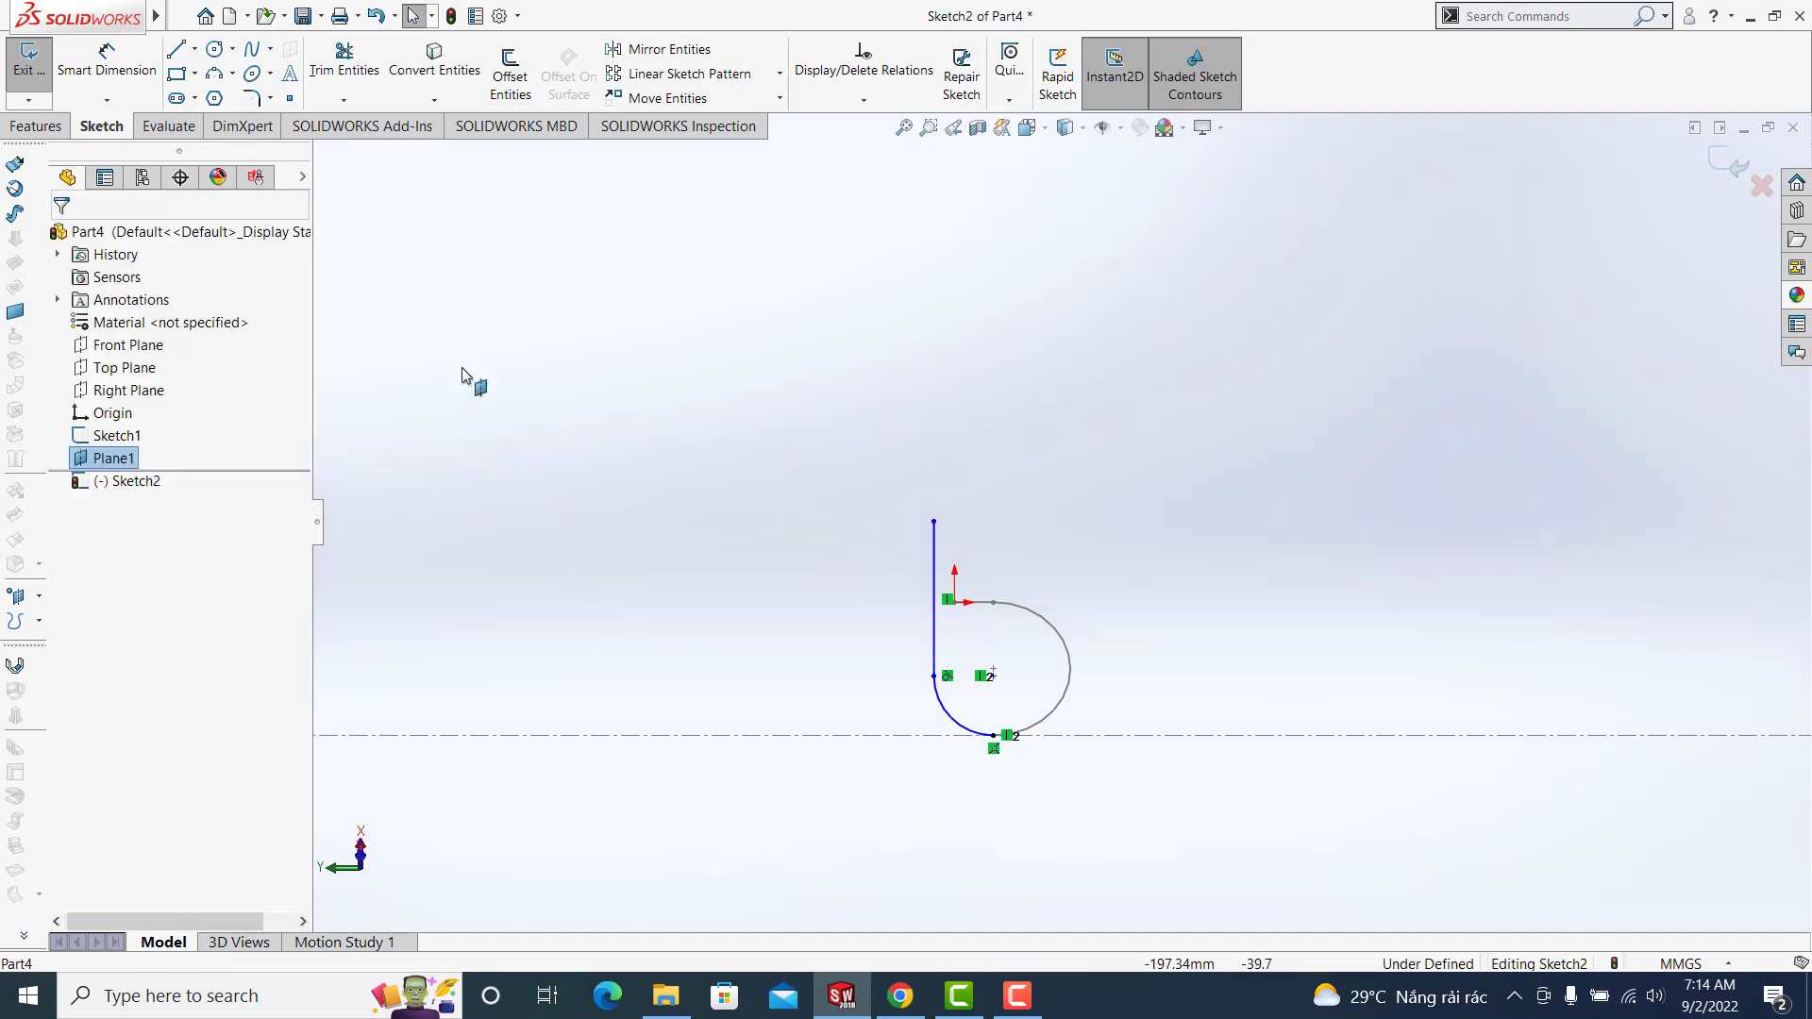
Dimension the arc radius at 50 mm and the vertical line length at 80 mm
left_click(141, 59)
mouse_move(155, 15)
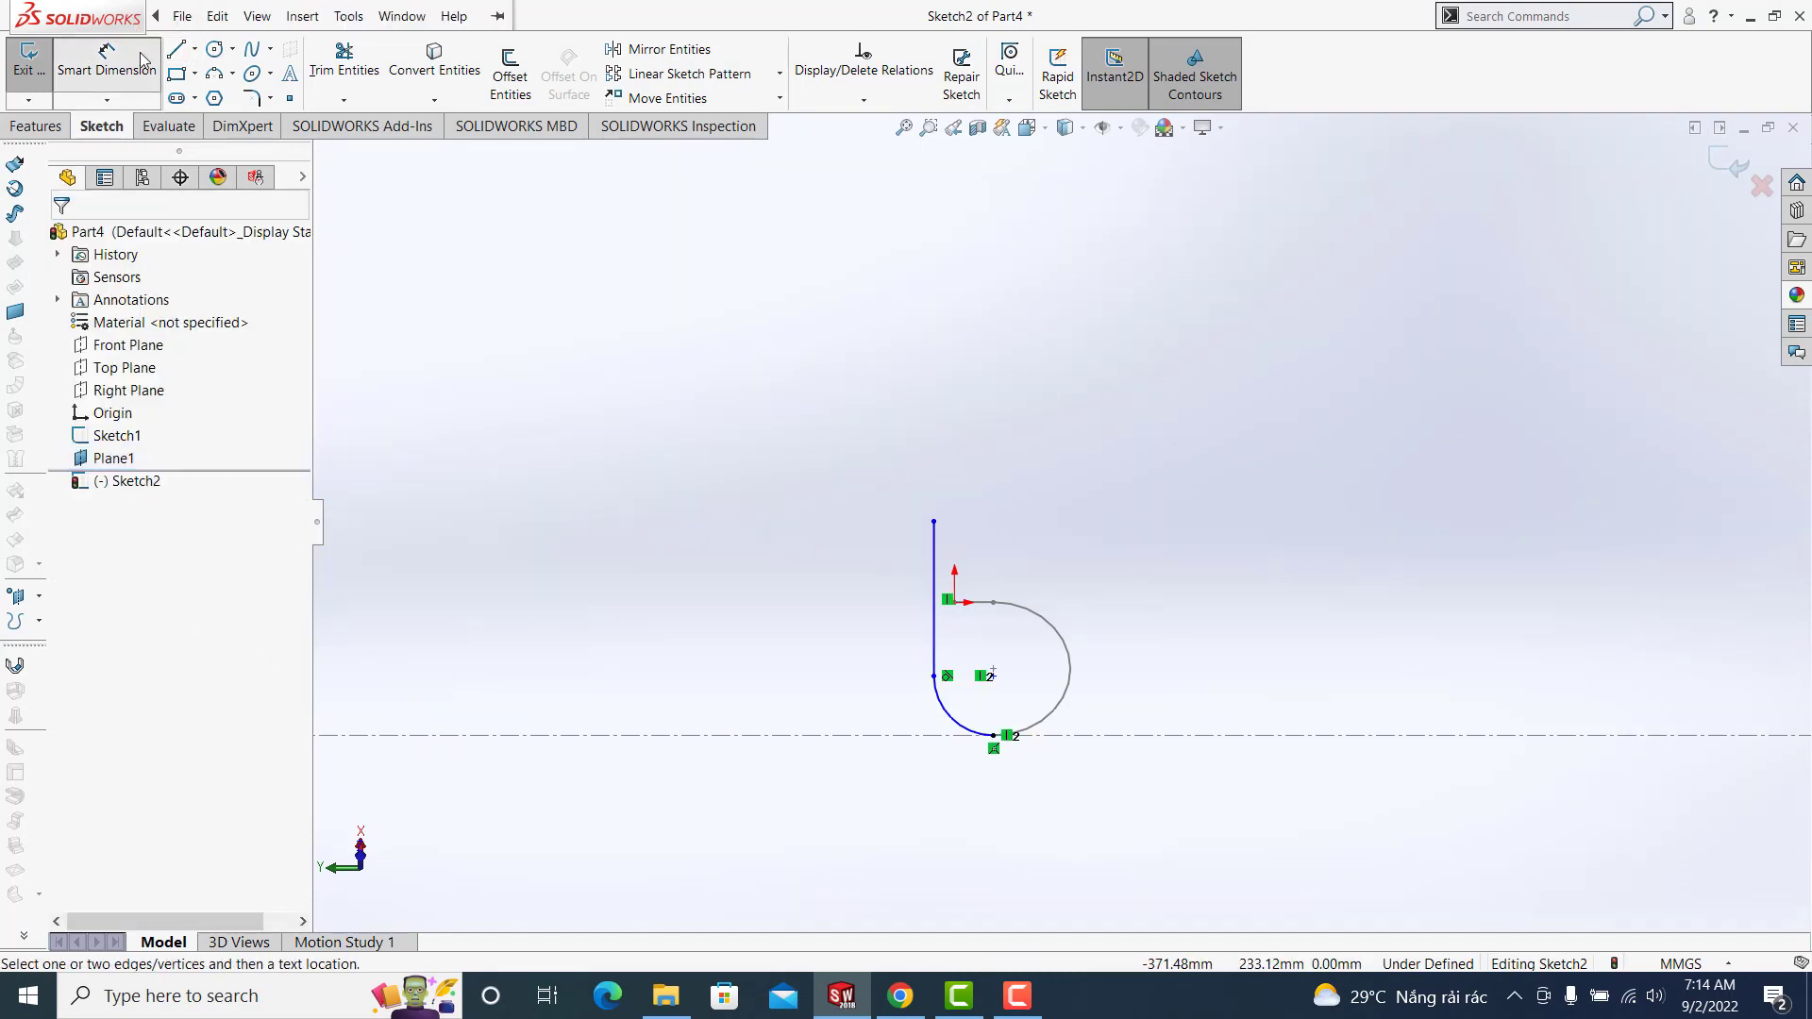
left_click(963, 726)
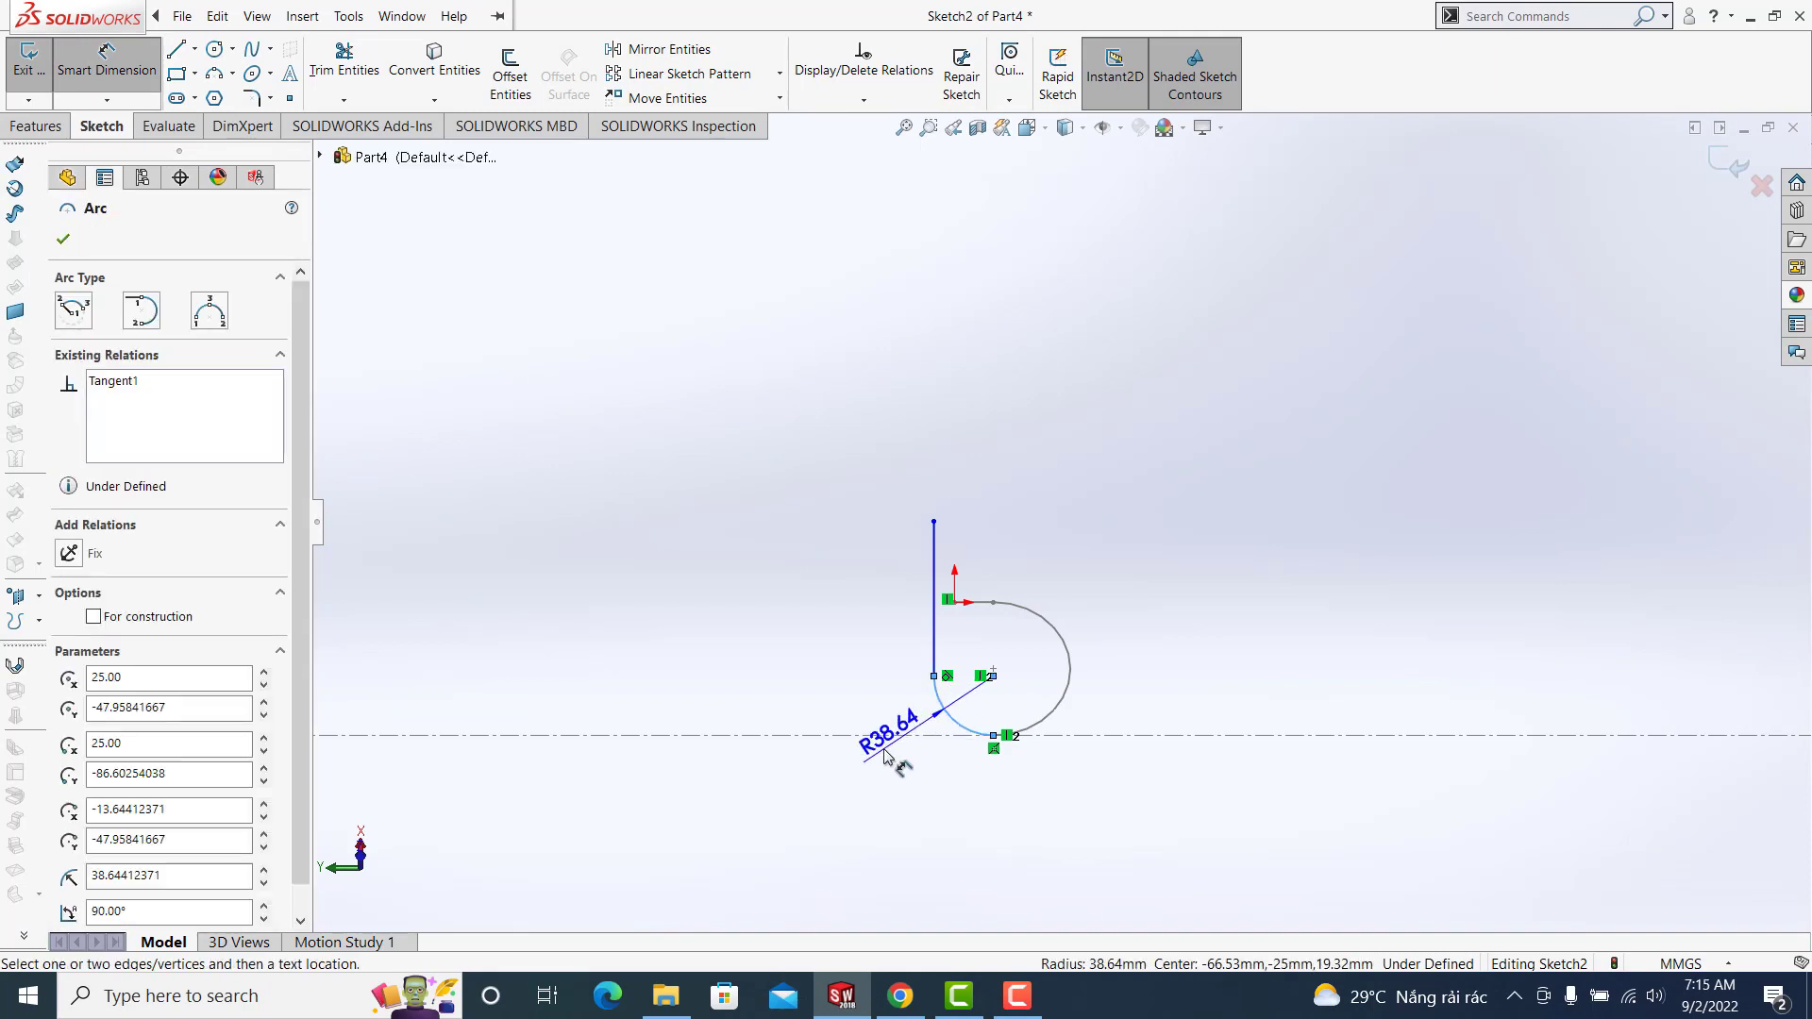
left_click(885, 755)
type("50")
key("Return")
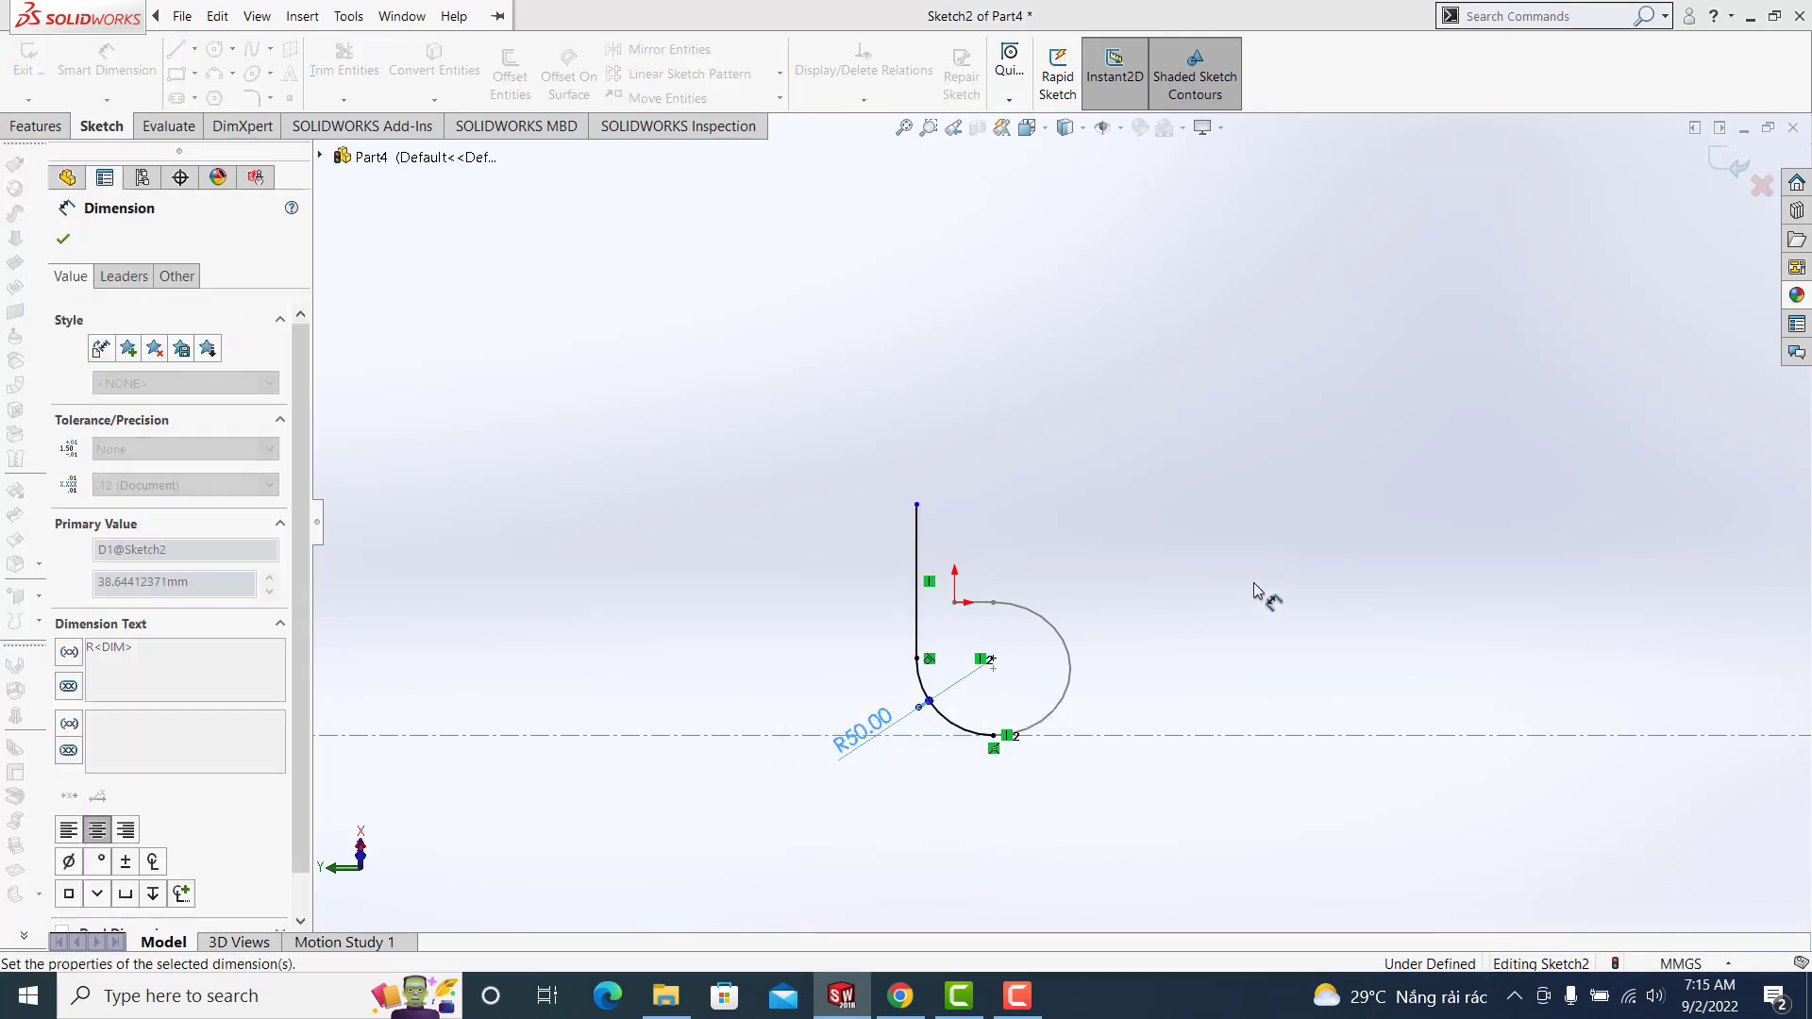
left_click(920, 583)
type("8")
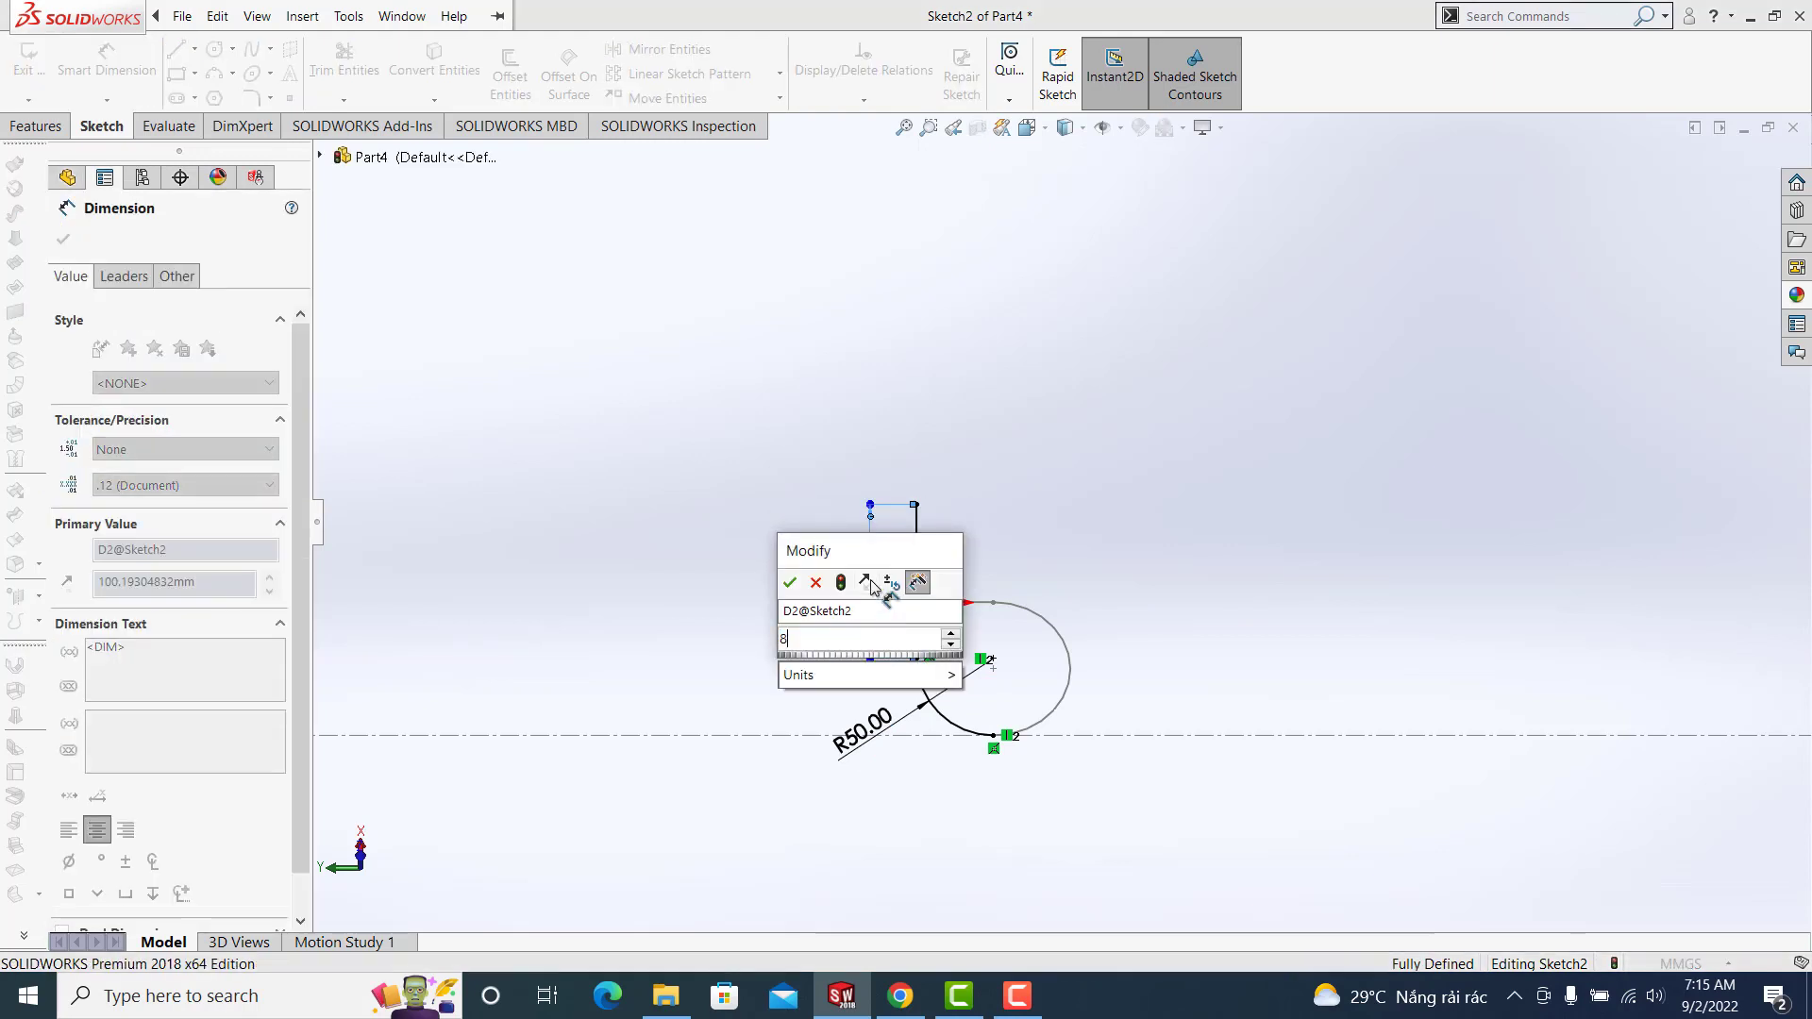
type("0")
key("Return")
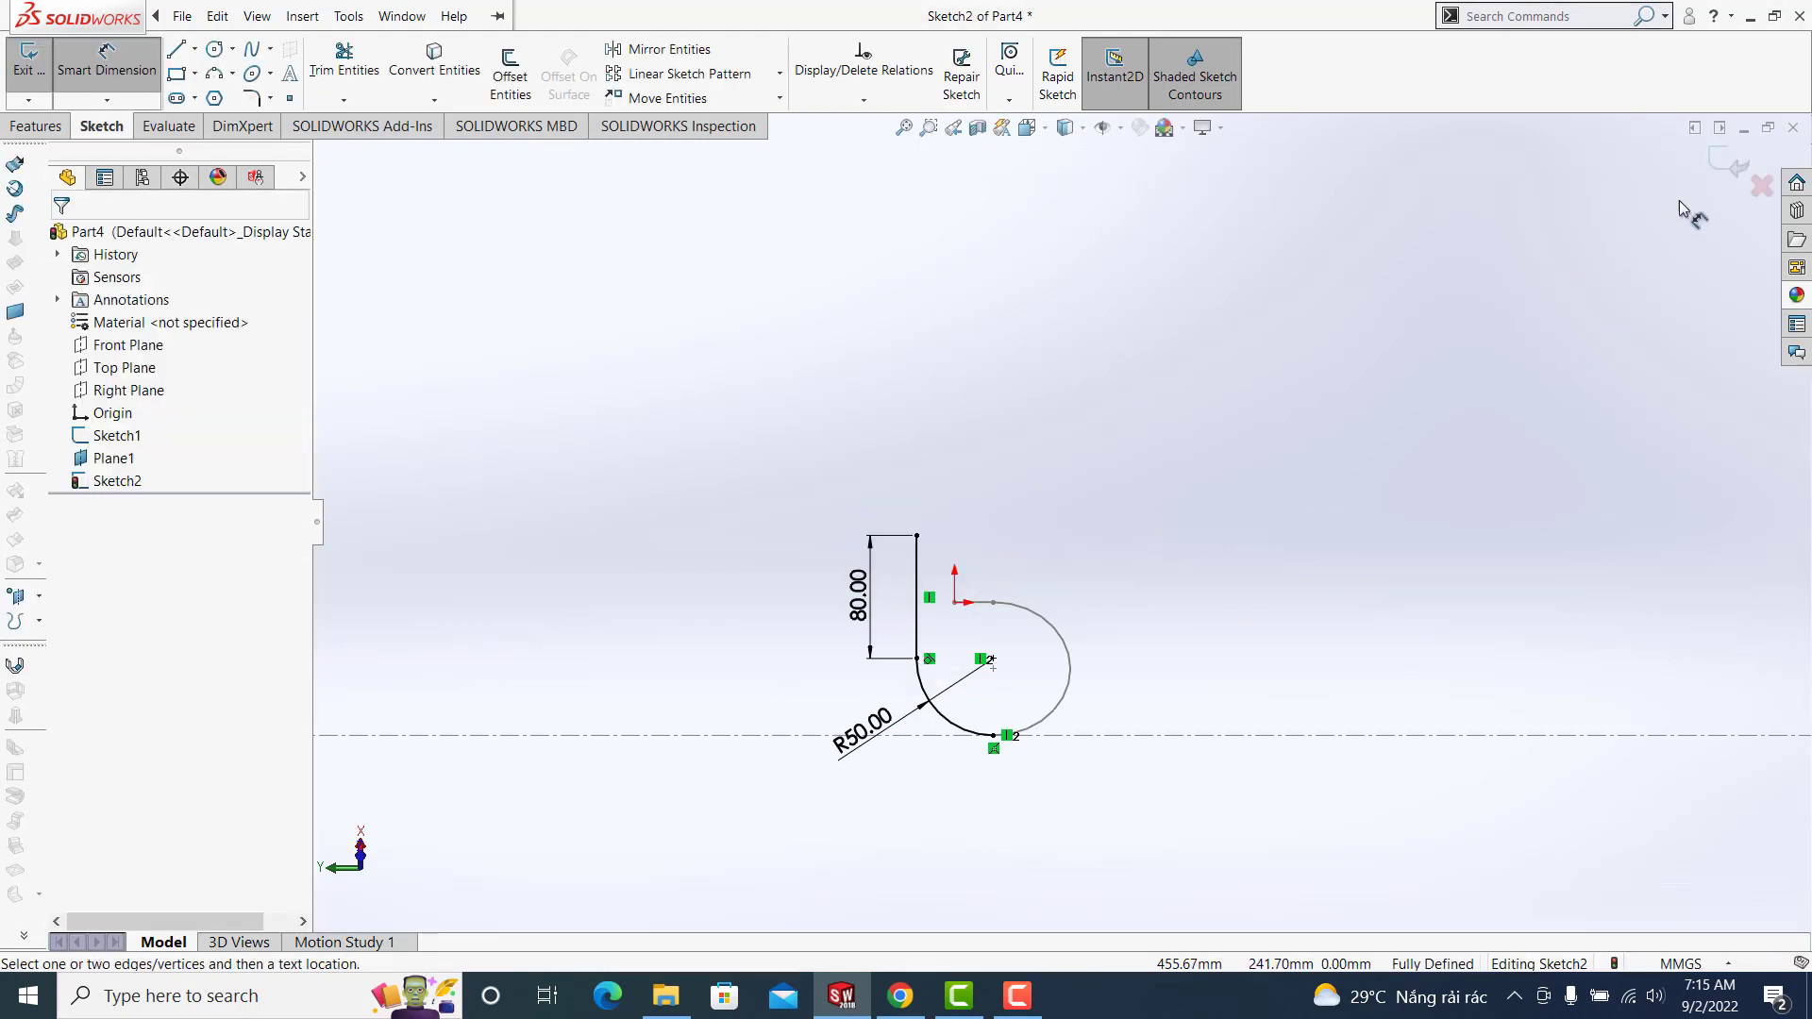
Close Sketch2 and hide Plane1
left_click(1720, 165)
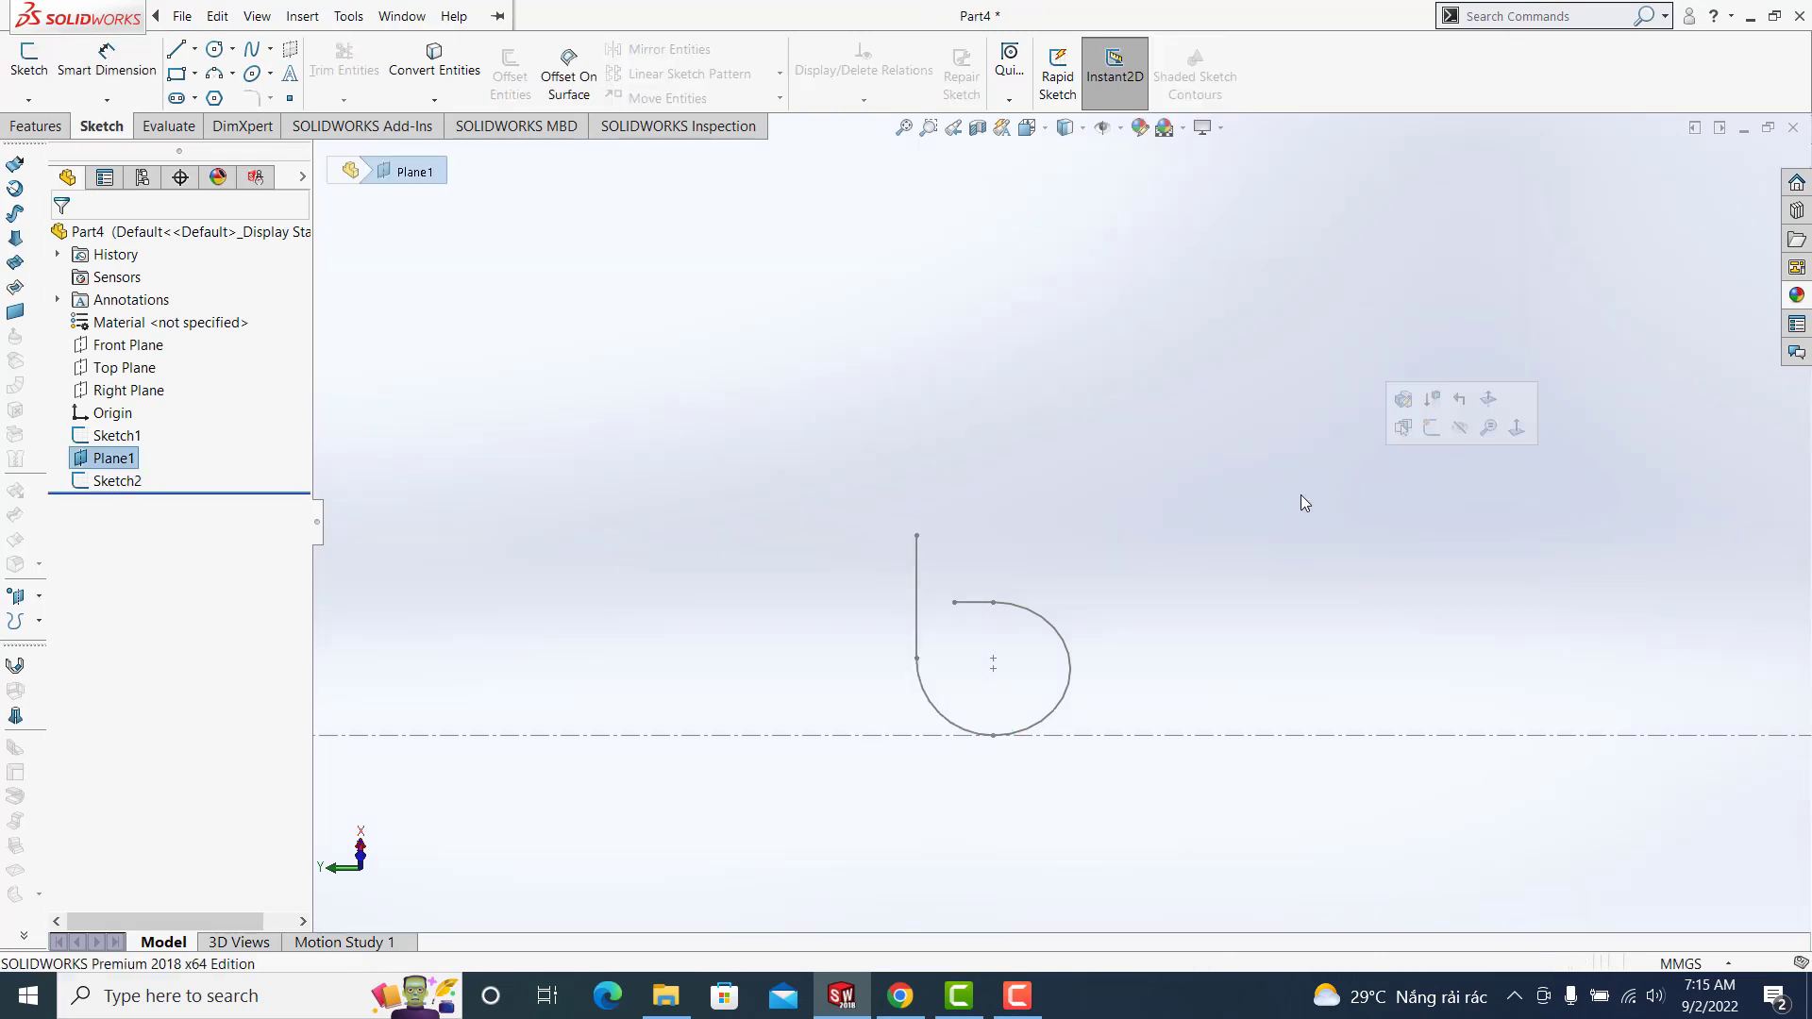
mouse_move(1300, 502)
middle_mouse_down()
mouse_move(1038, 622)
mouse_move(1161, 695)
mouse_move(1198, 651)
mouse_move(938, 598)
mouse_move(1006, 813)
mouse_move(1085, 690)
middle_mouse_up()
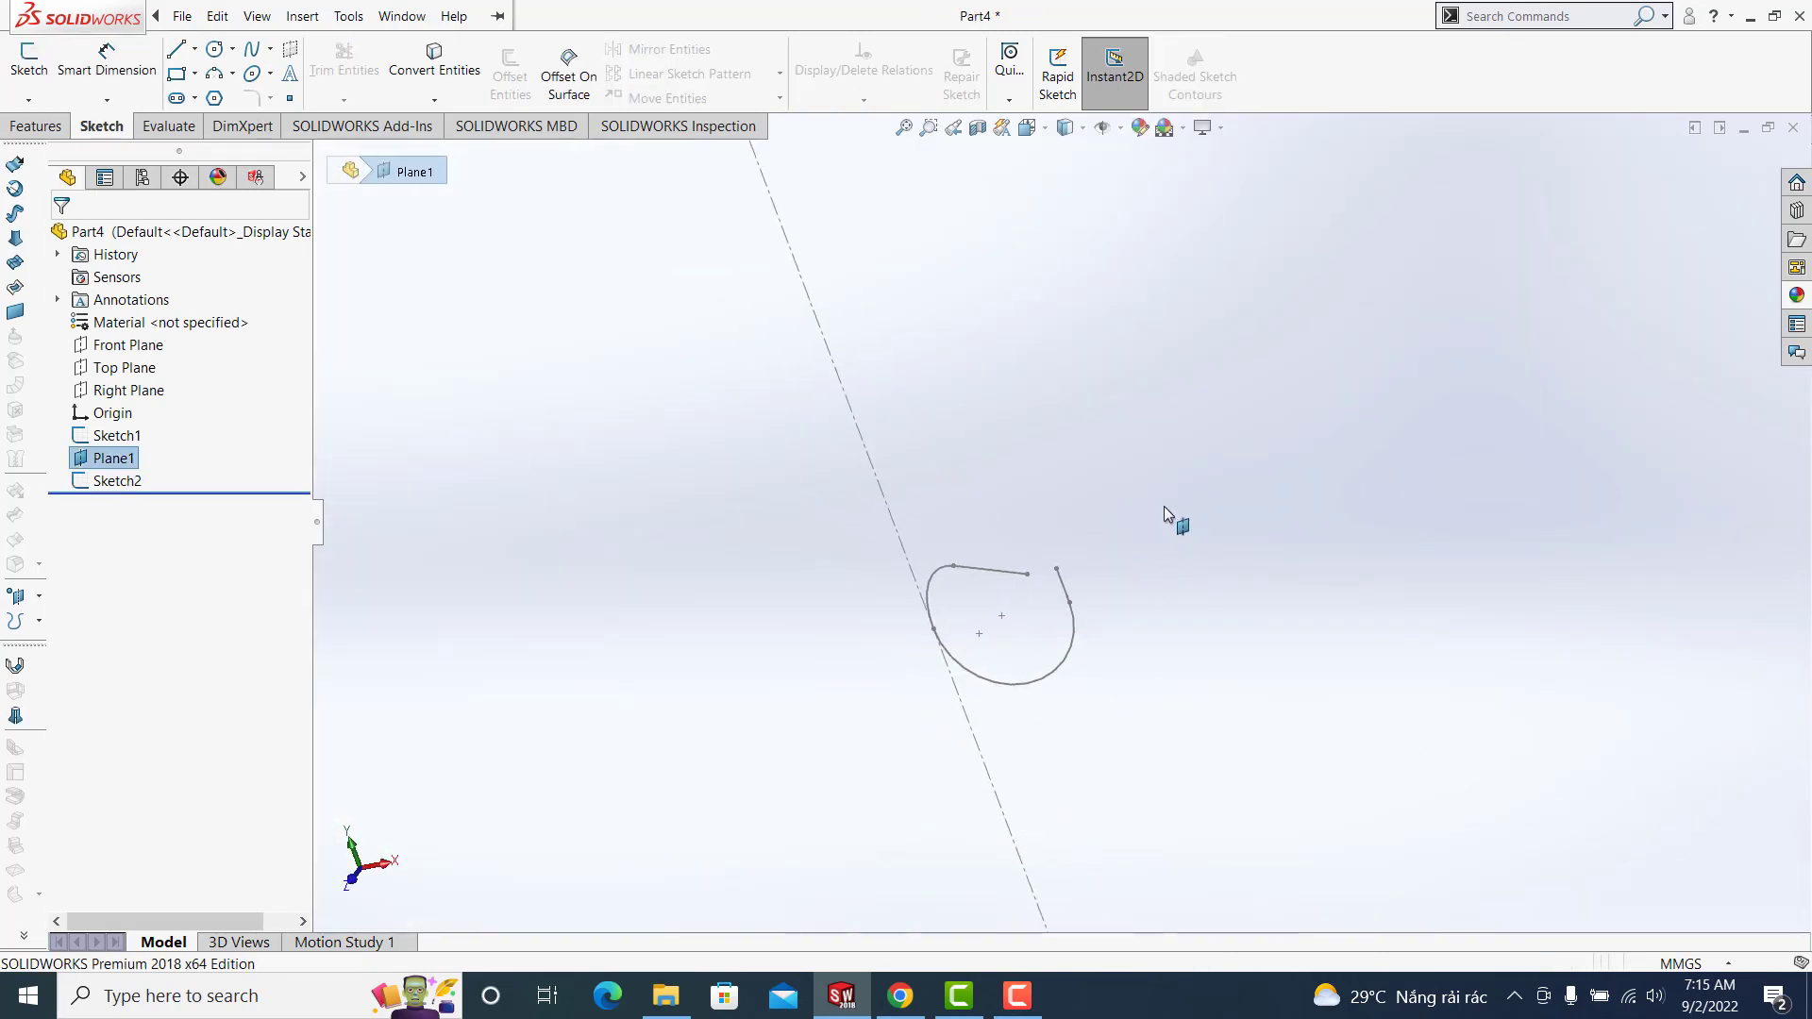
left_click(123, 463)
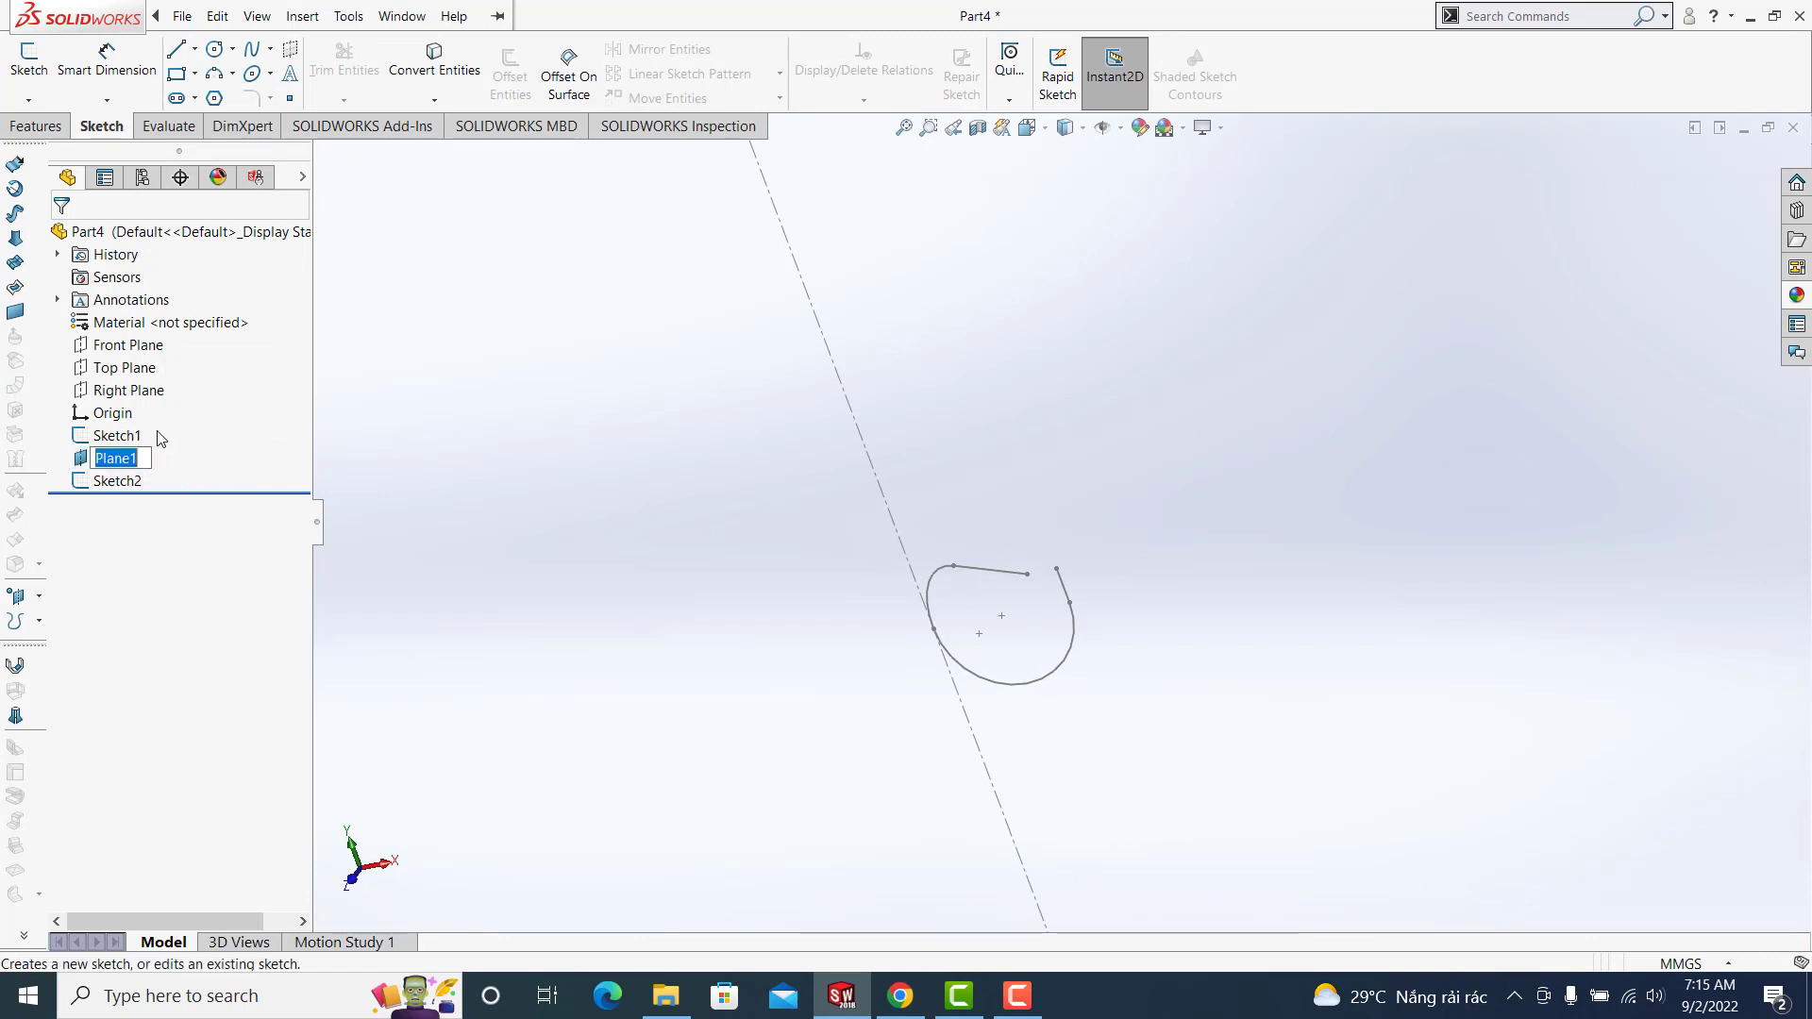
left_click(466, 452)
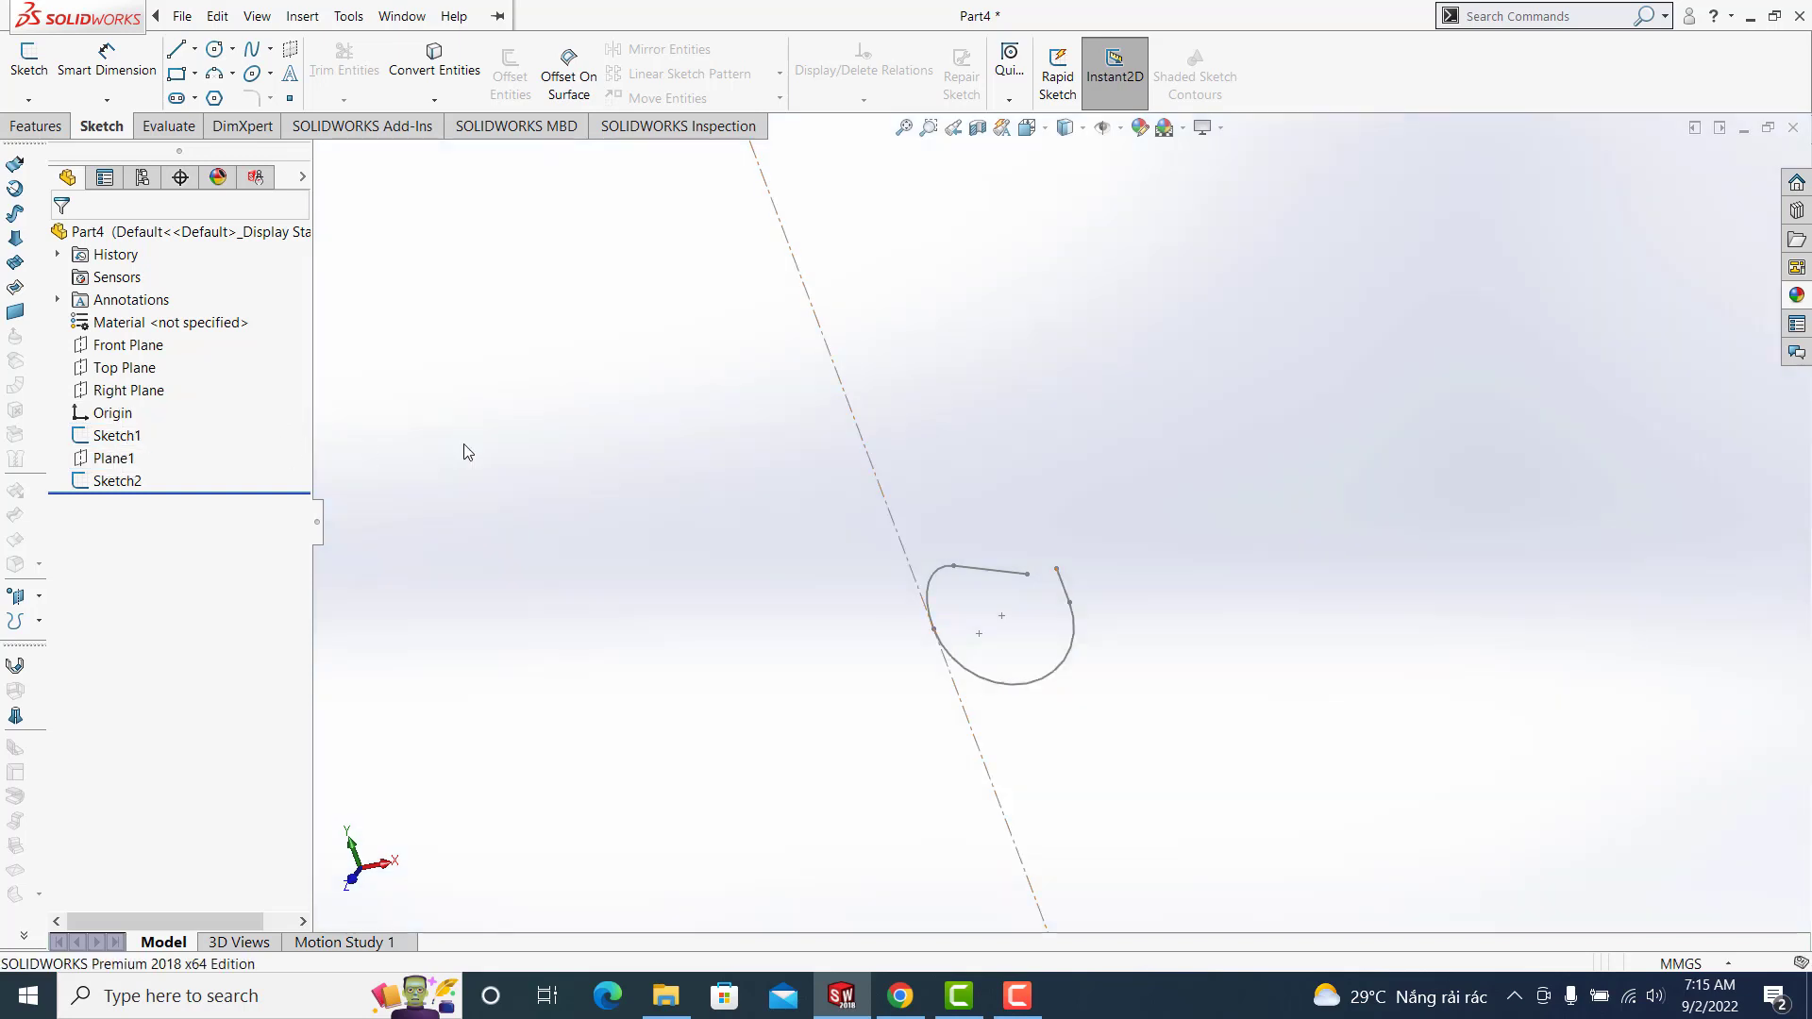
Orbit the view to inspect the shape of the curved path
mouse_move(1040, 553)
middle_mouse_down()
mouse_move(1014, 525)
mouse_move(1000, 618)
middle_mouse_up()
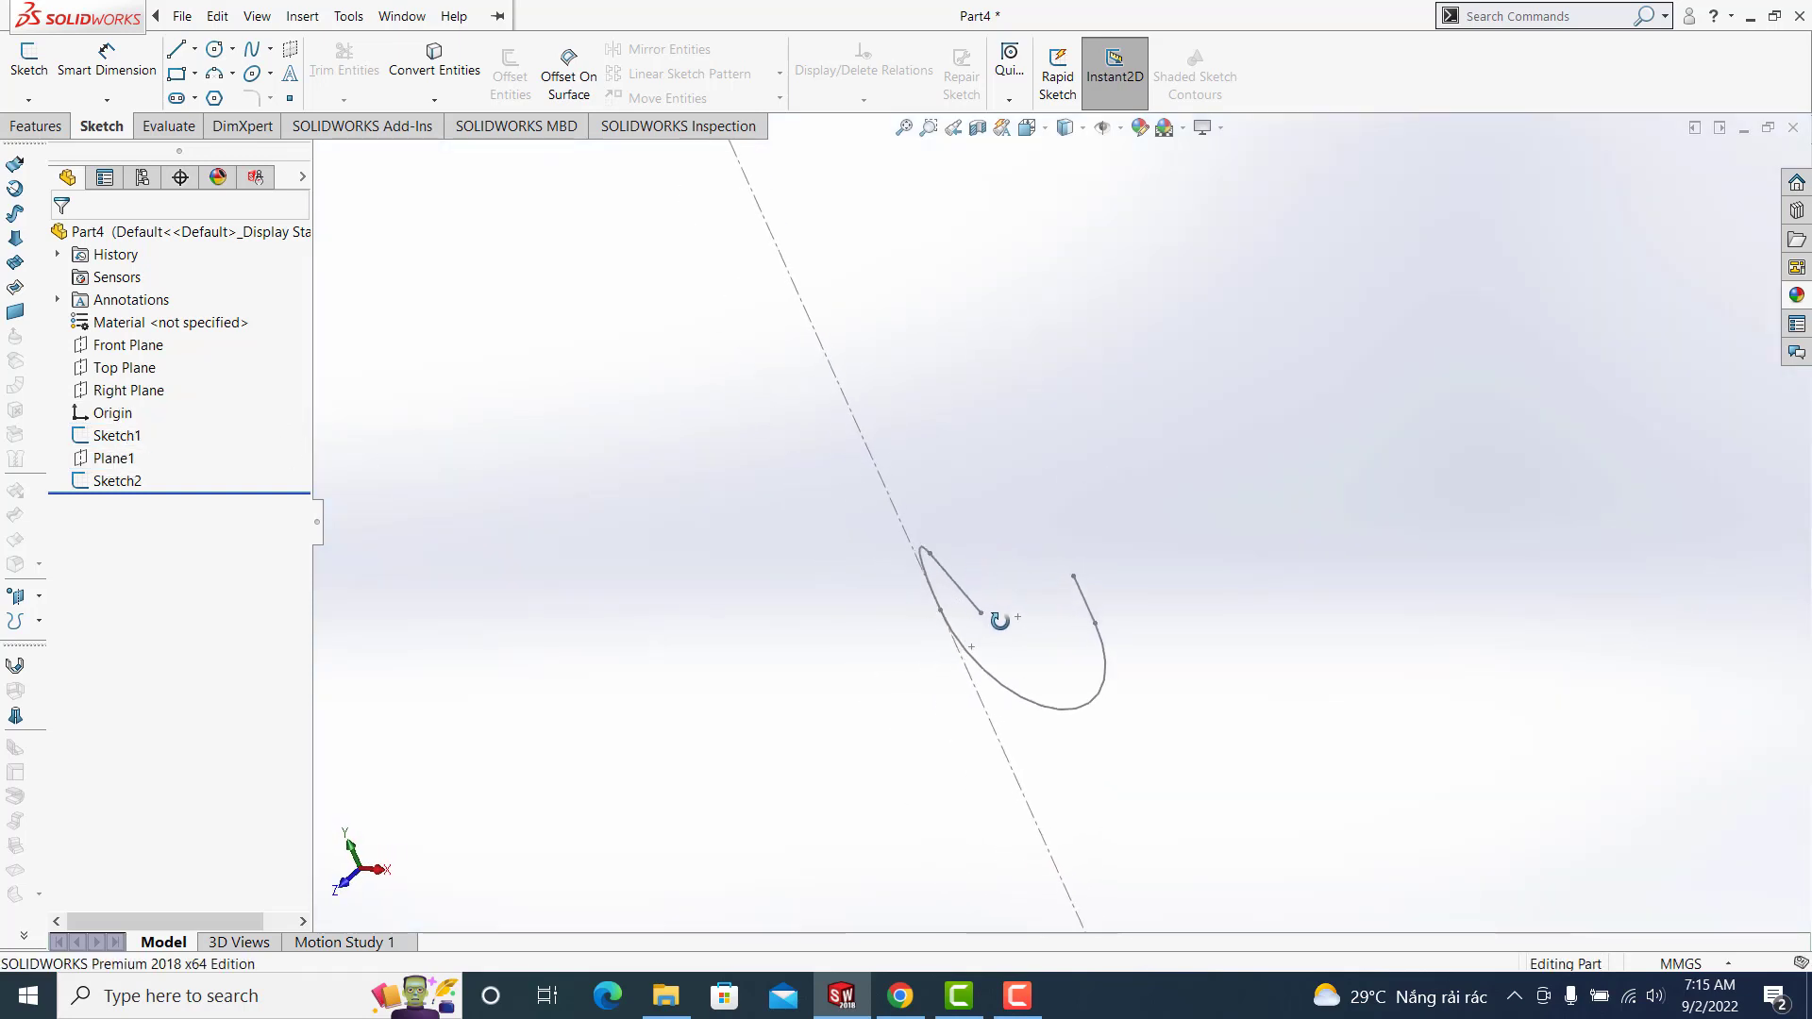
middle_click_drag(1000, 618, 1004, 615)
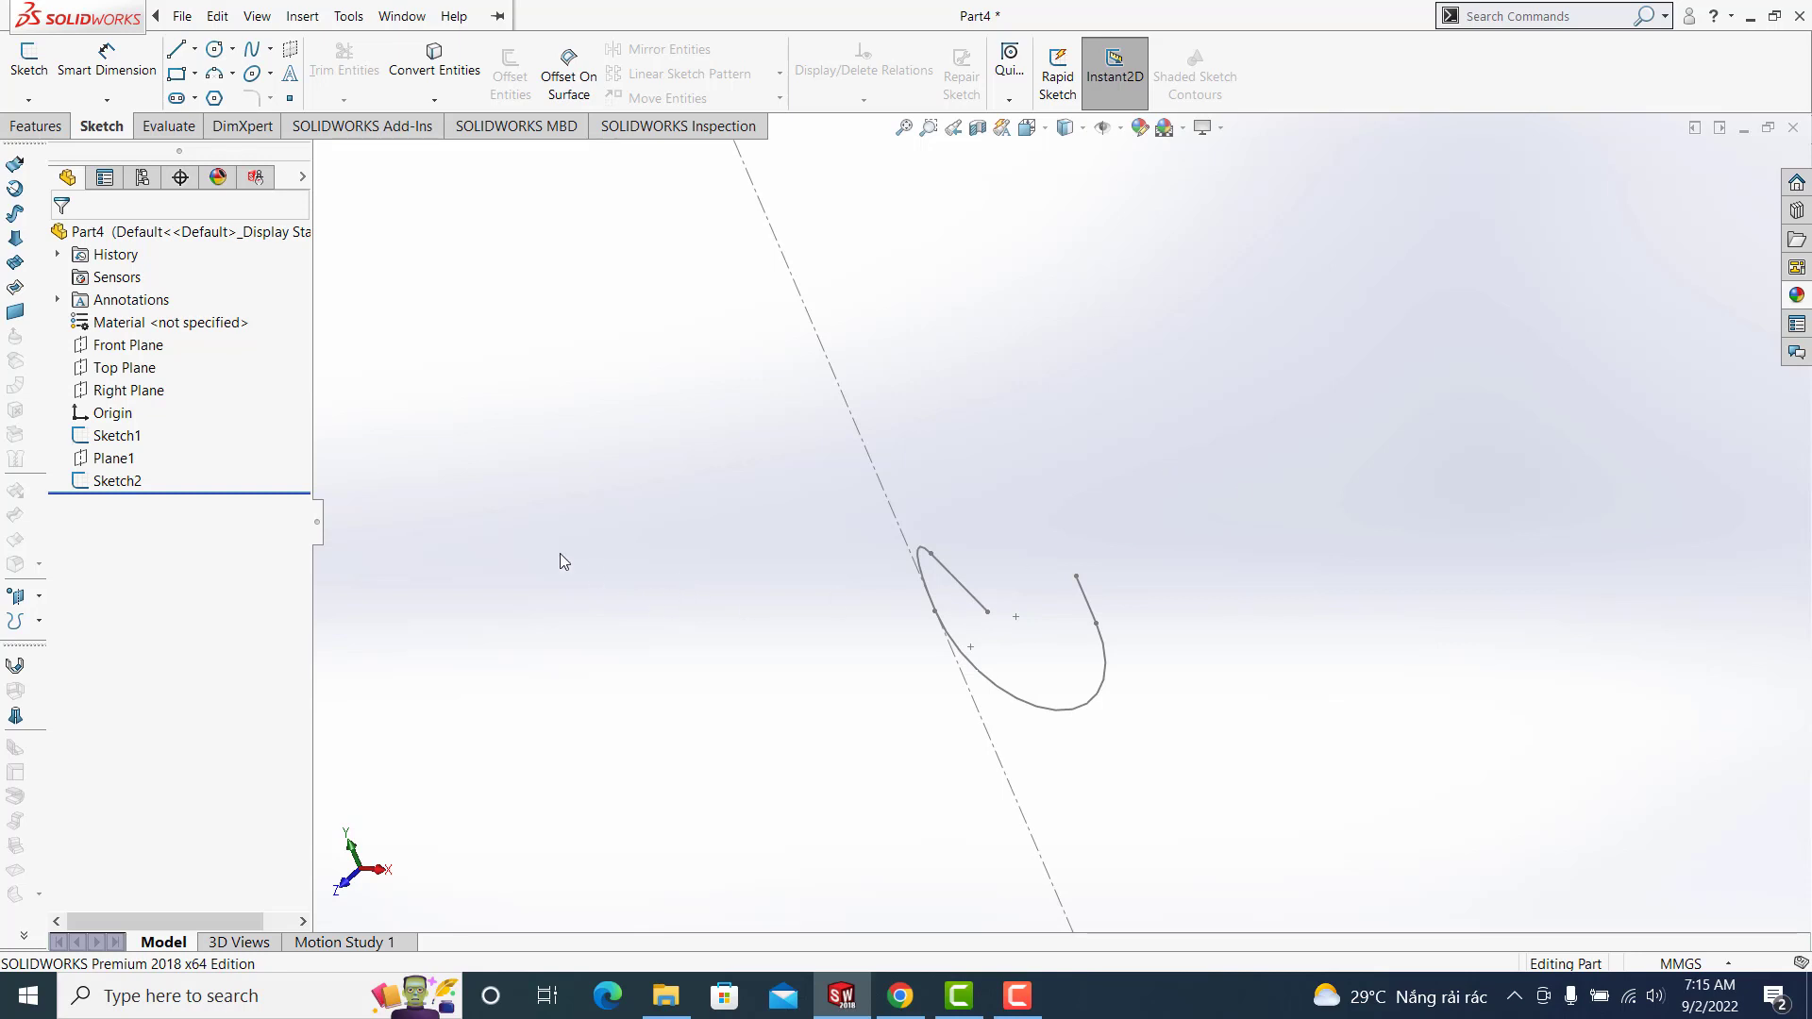
mouse_move(981, 538)
middle_mouse_down()
mouse_move(983, 591)
mouse_move(914, 635)
middle_mouse_up()
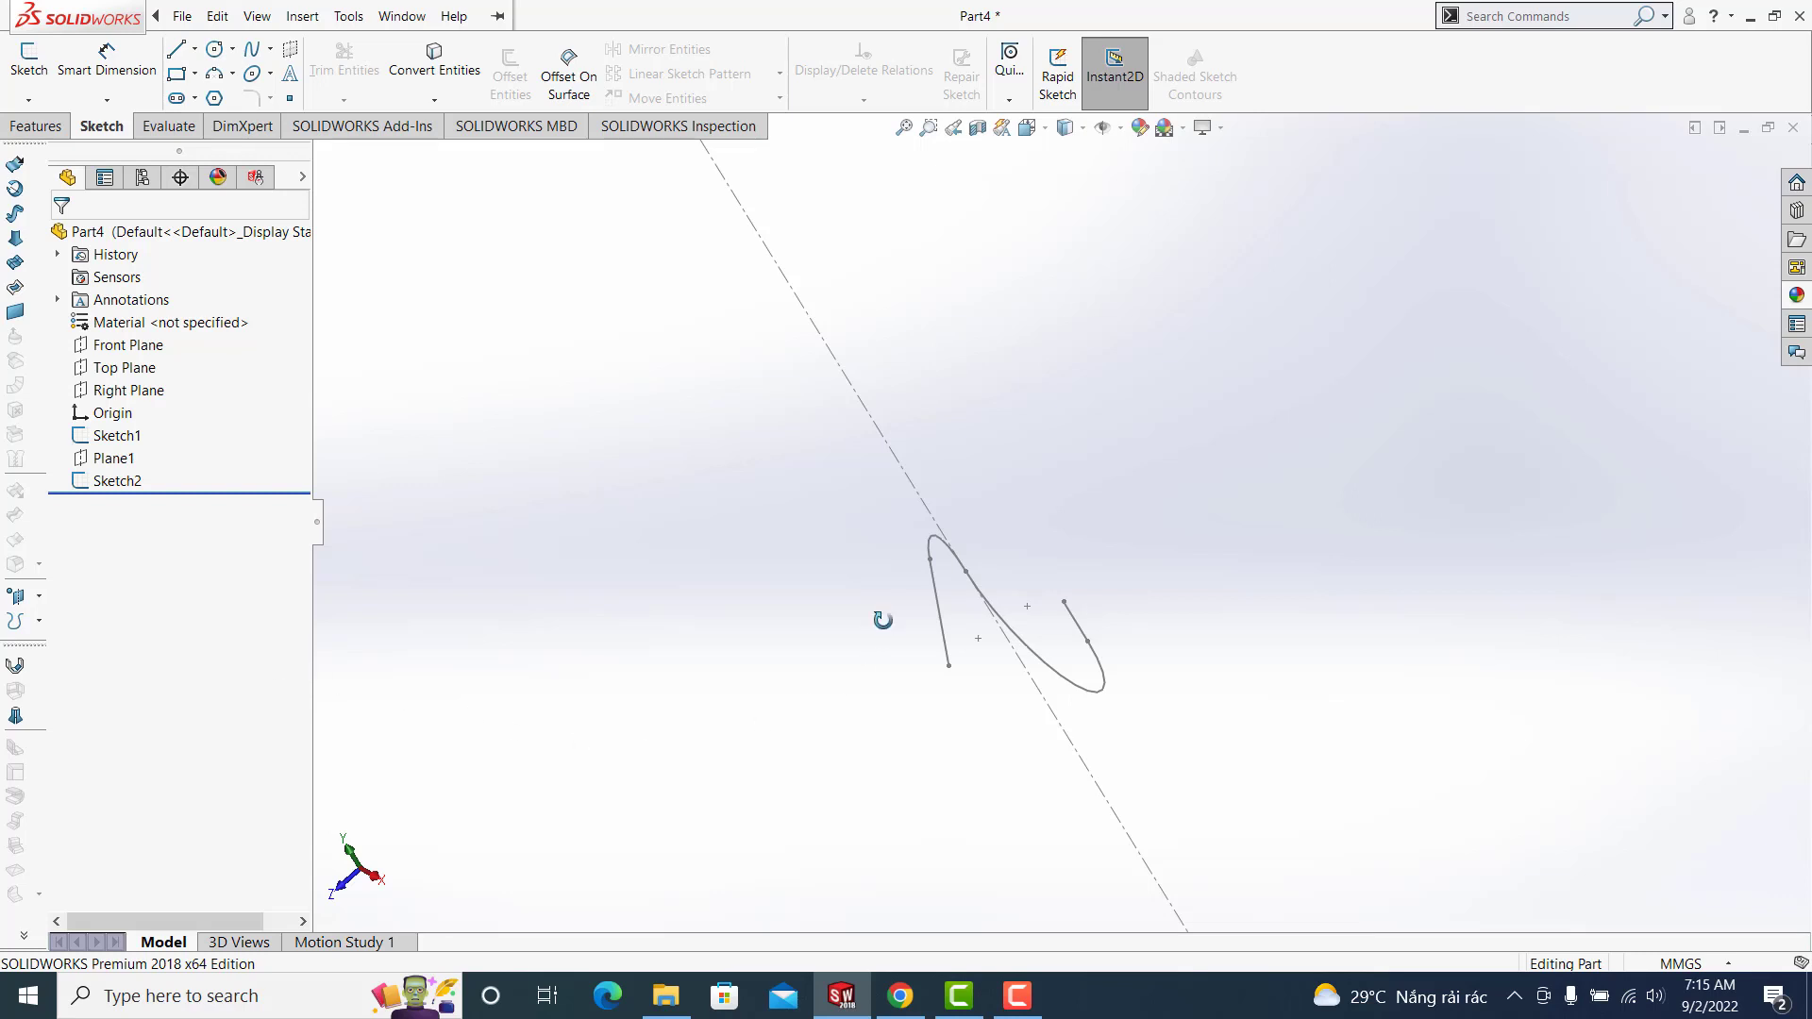
middle_click_drag(882, 620, 875, 657)
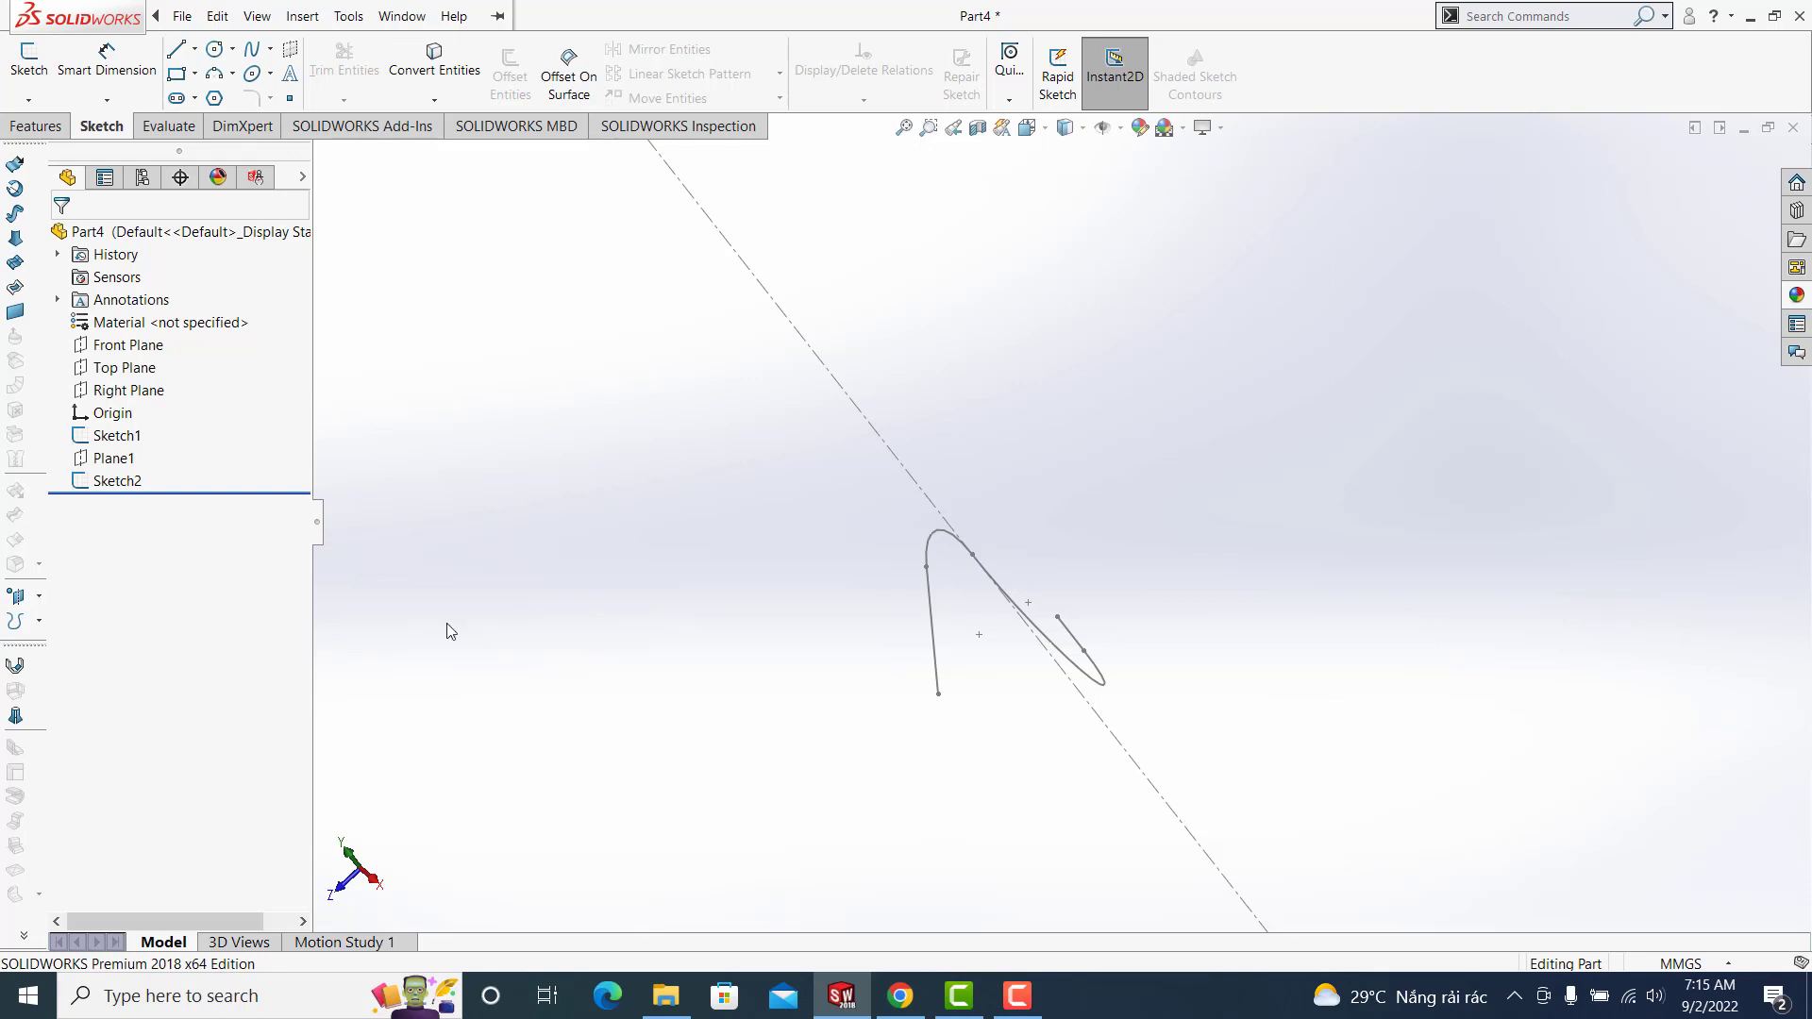
Edit Plane1 to flip its 30° angle to the other side and orbit to check the curve
left_click(107, 460)
left_click(123, 408)
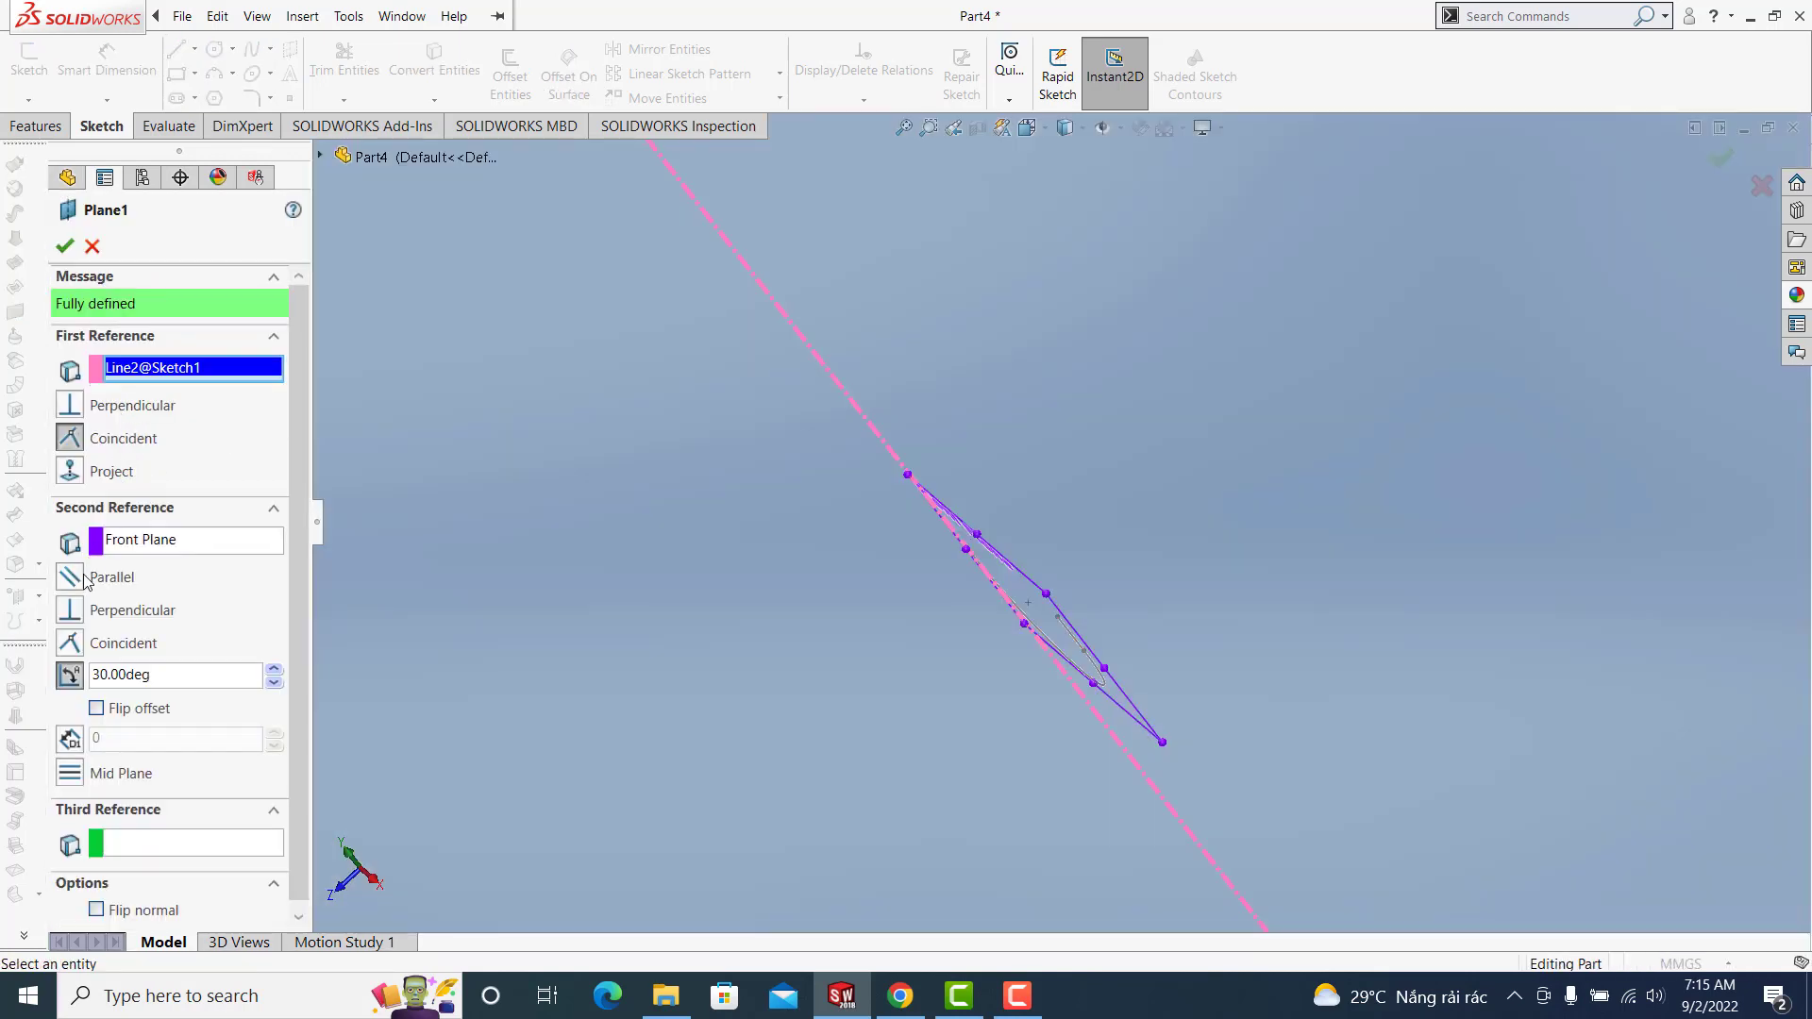
left_click(95, 708)
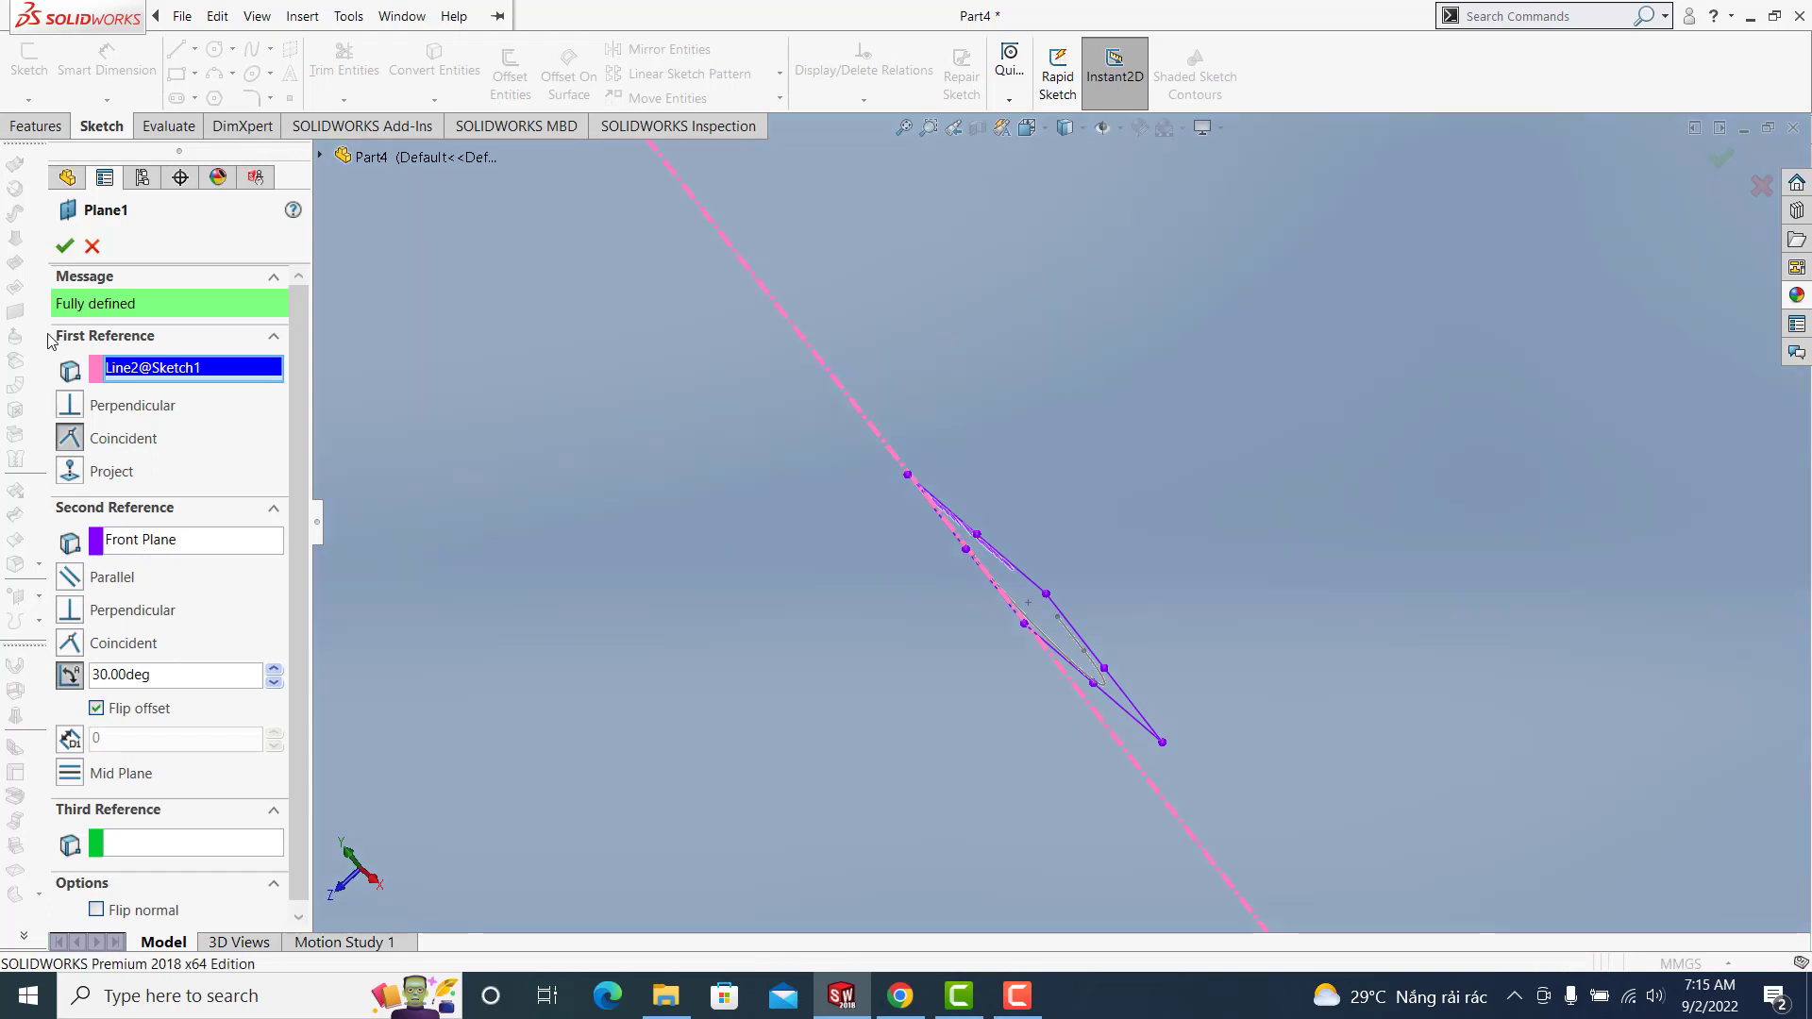
left_click(65, 247)
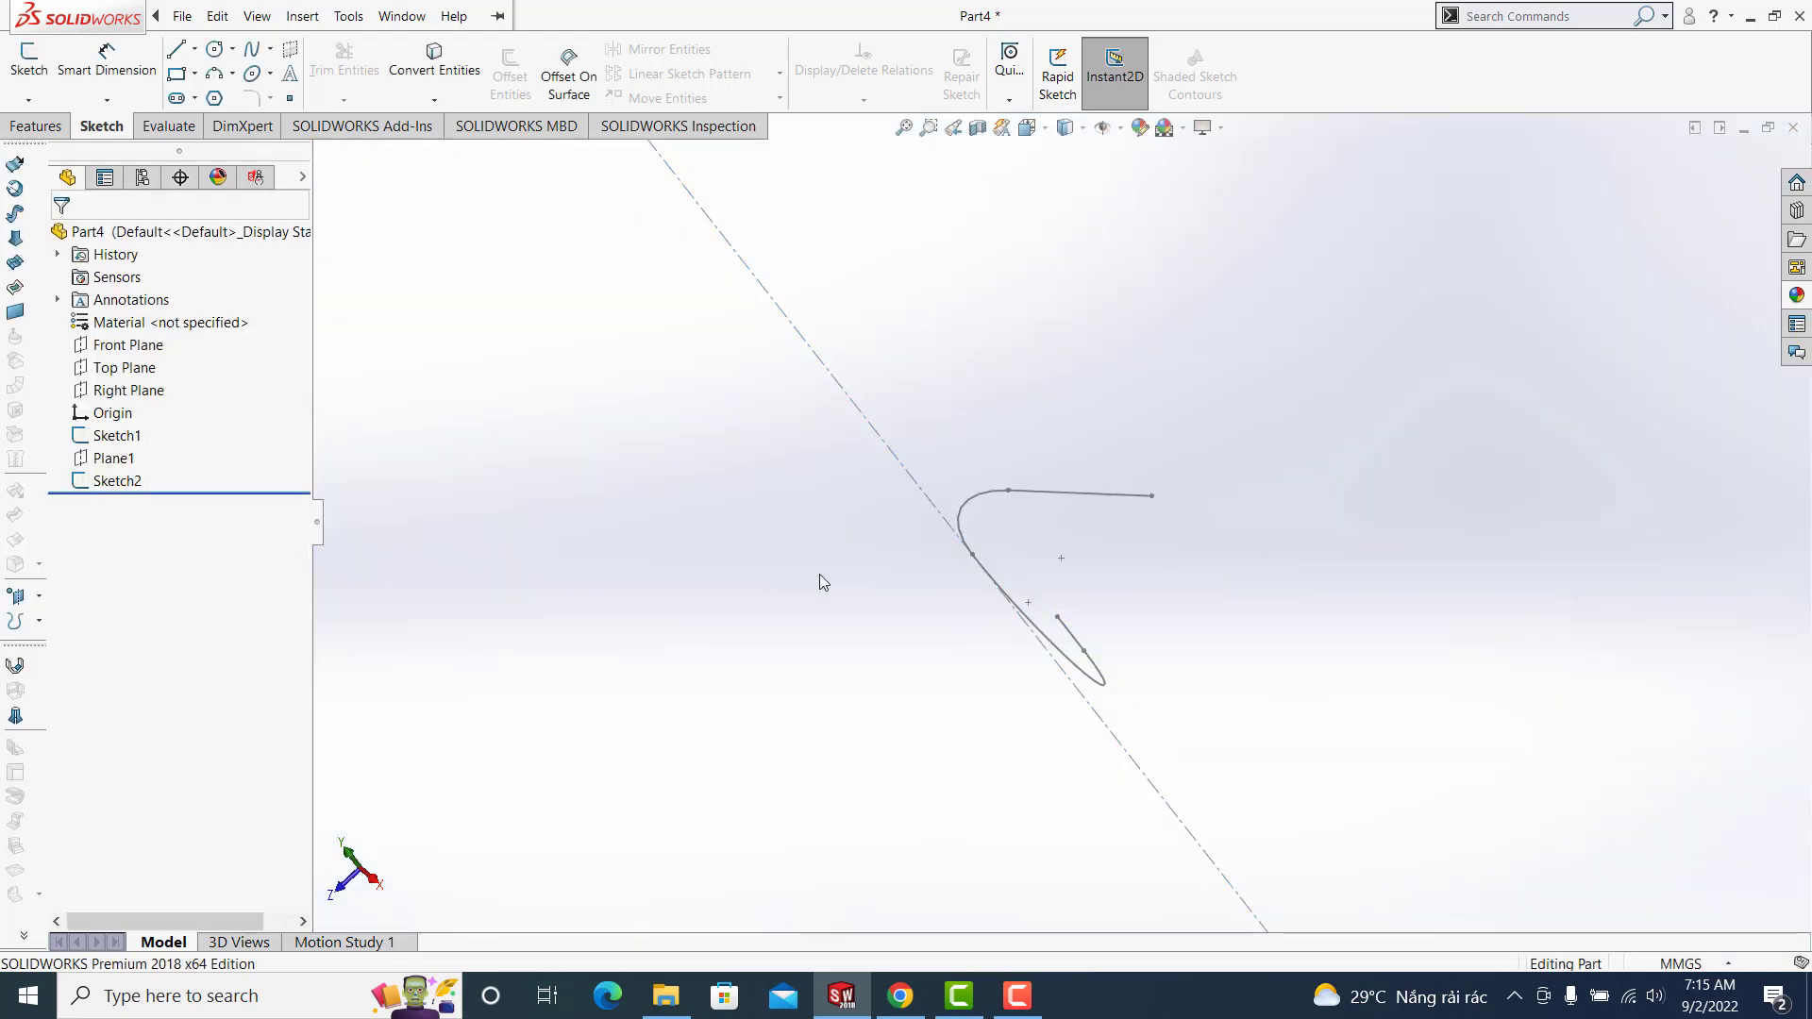
middle_click_drag(984, 673, 1014, 598)
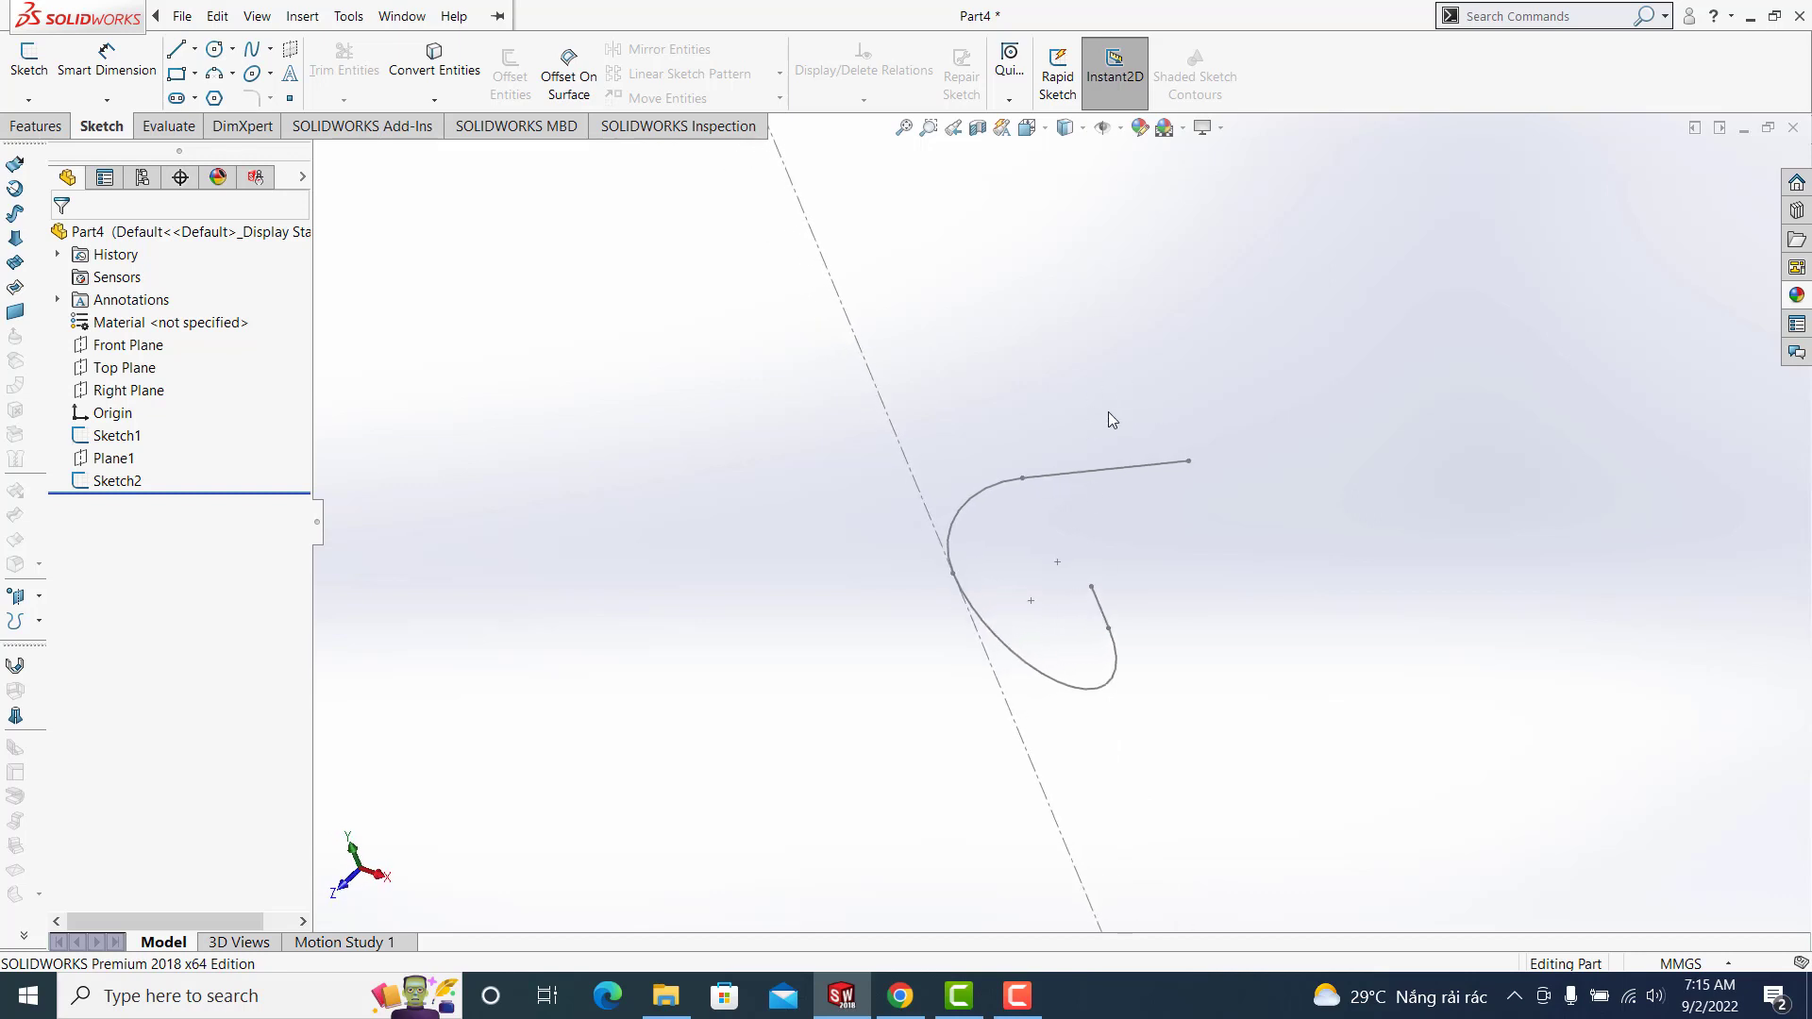
mouse_move(1111, 419)
middle_mouse_down()
mouse_move(1055, 526)
mouse_move(1047, 650)
middle_mouse_up()
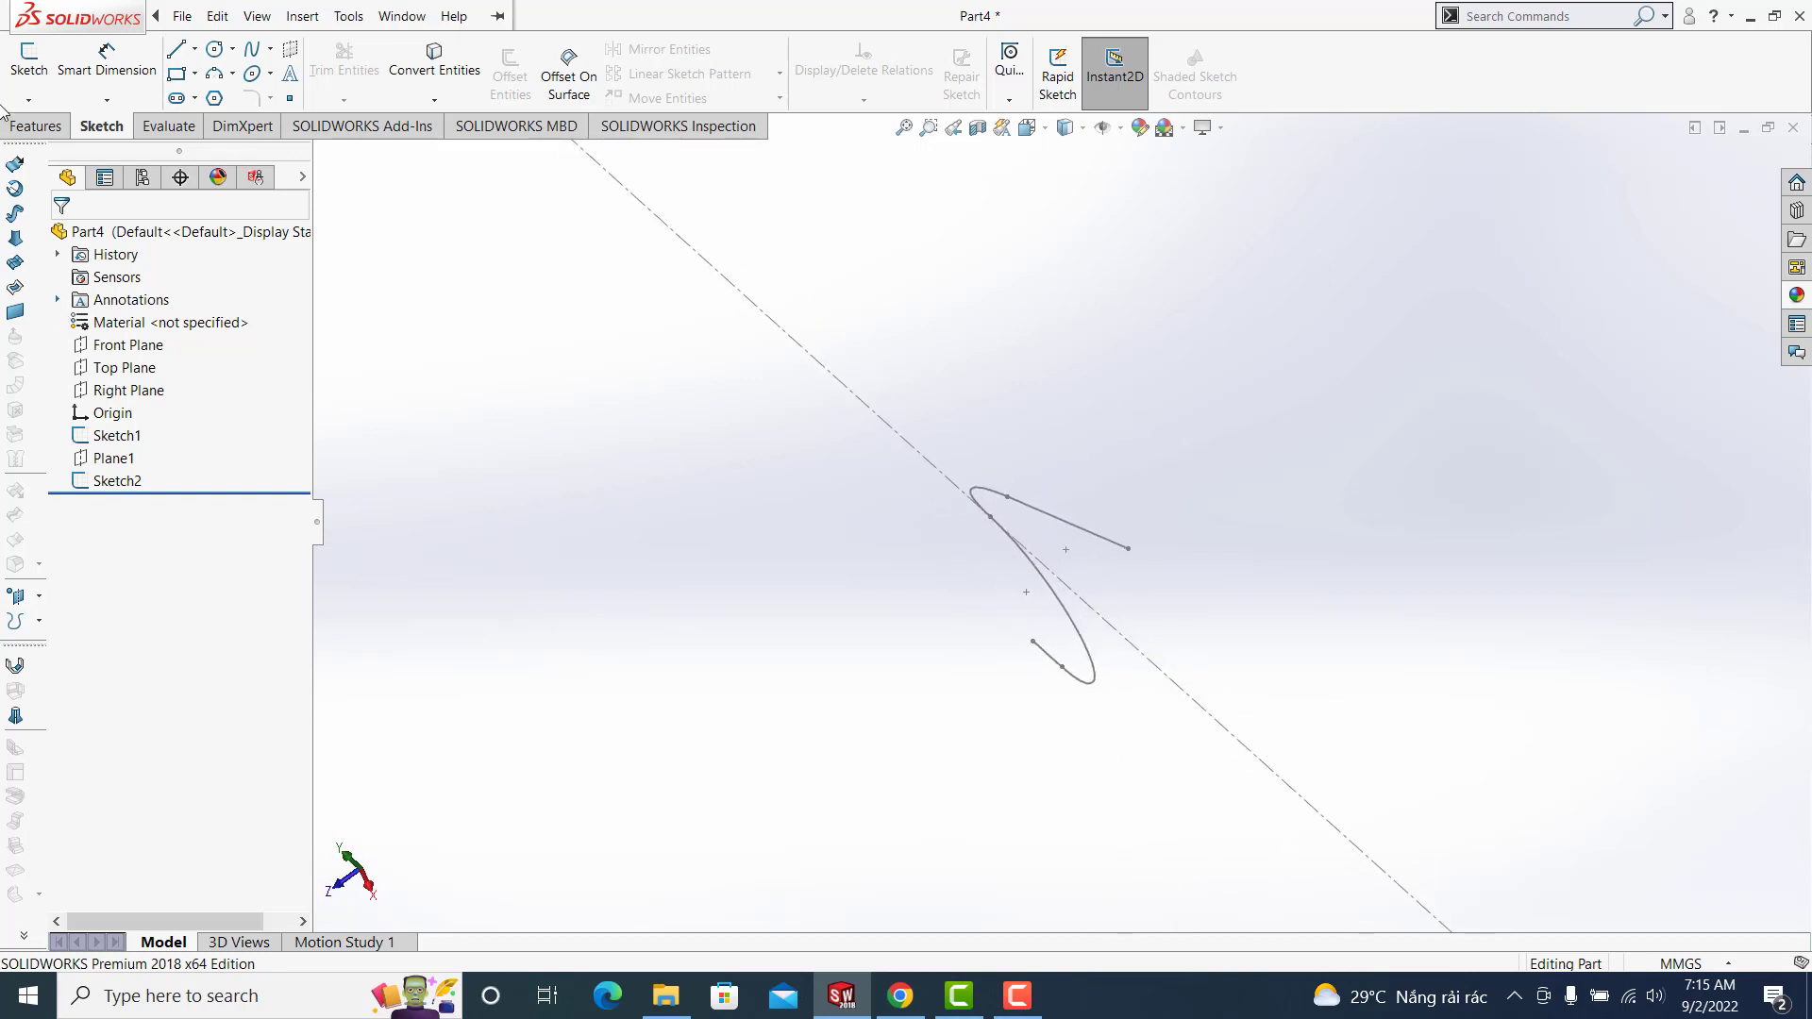
Build a reference plane from Sketch1's line and the Front Plane at a 30° angle, creating Plane2
left_click(43, 128)
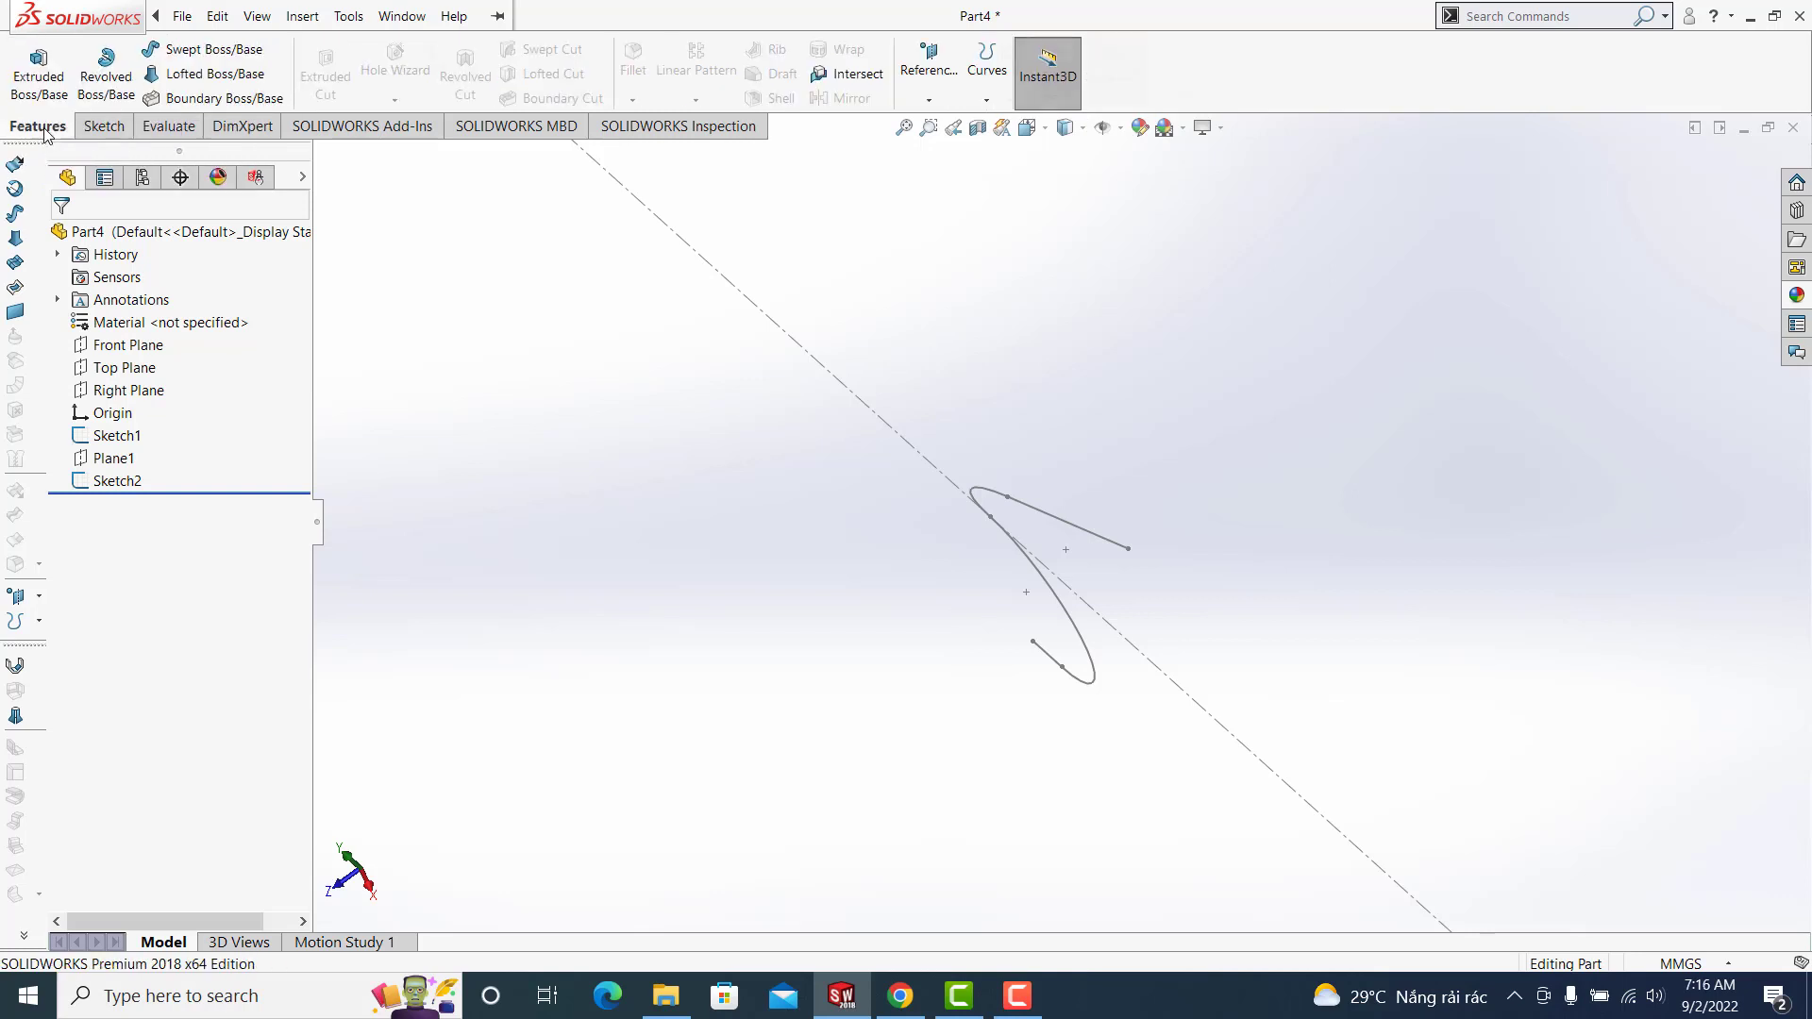
left_click(950, 60)
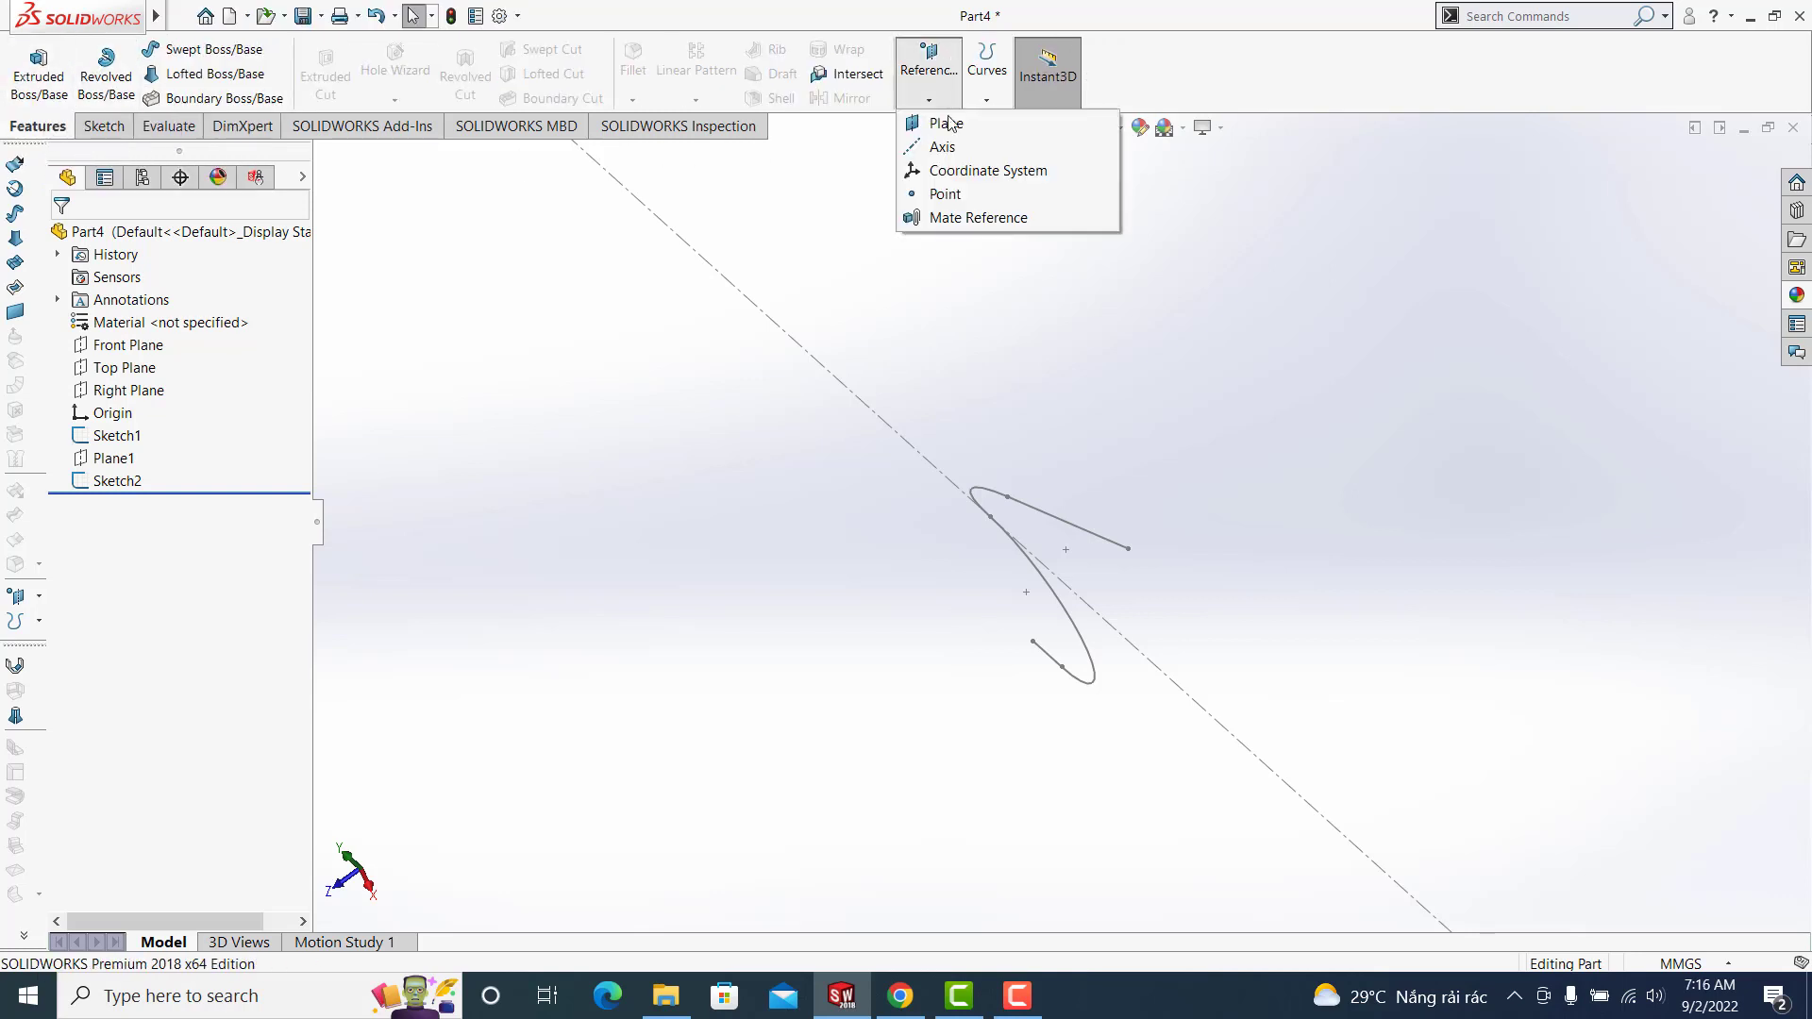
left_click(936, 133)
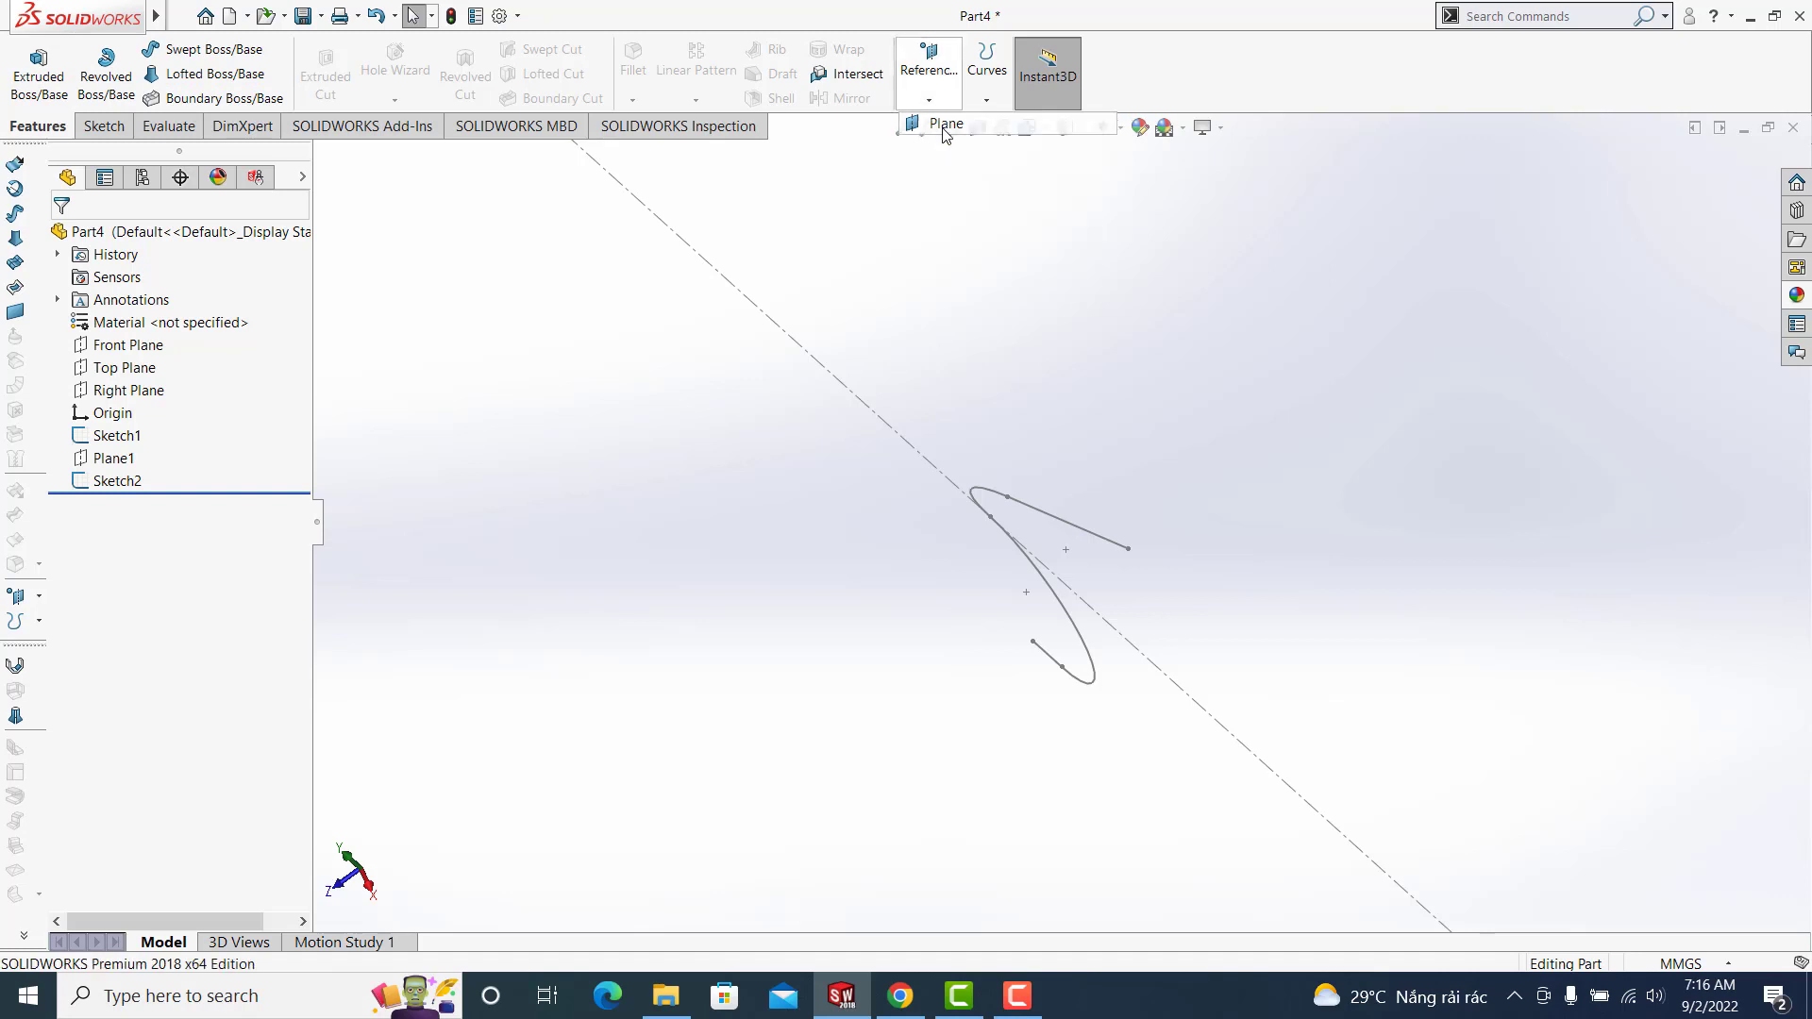
left_click(1050, 663)
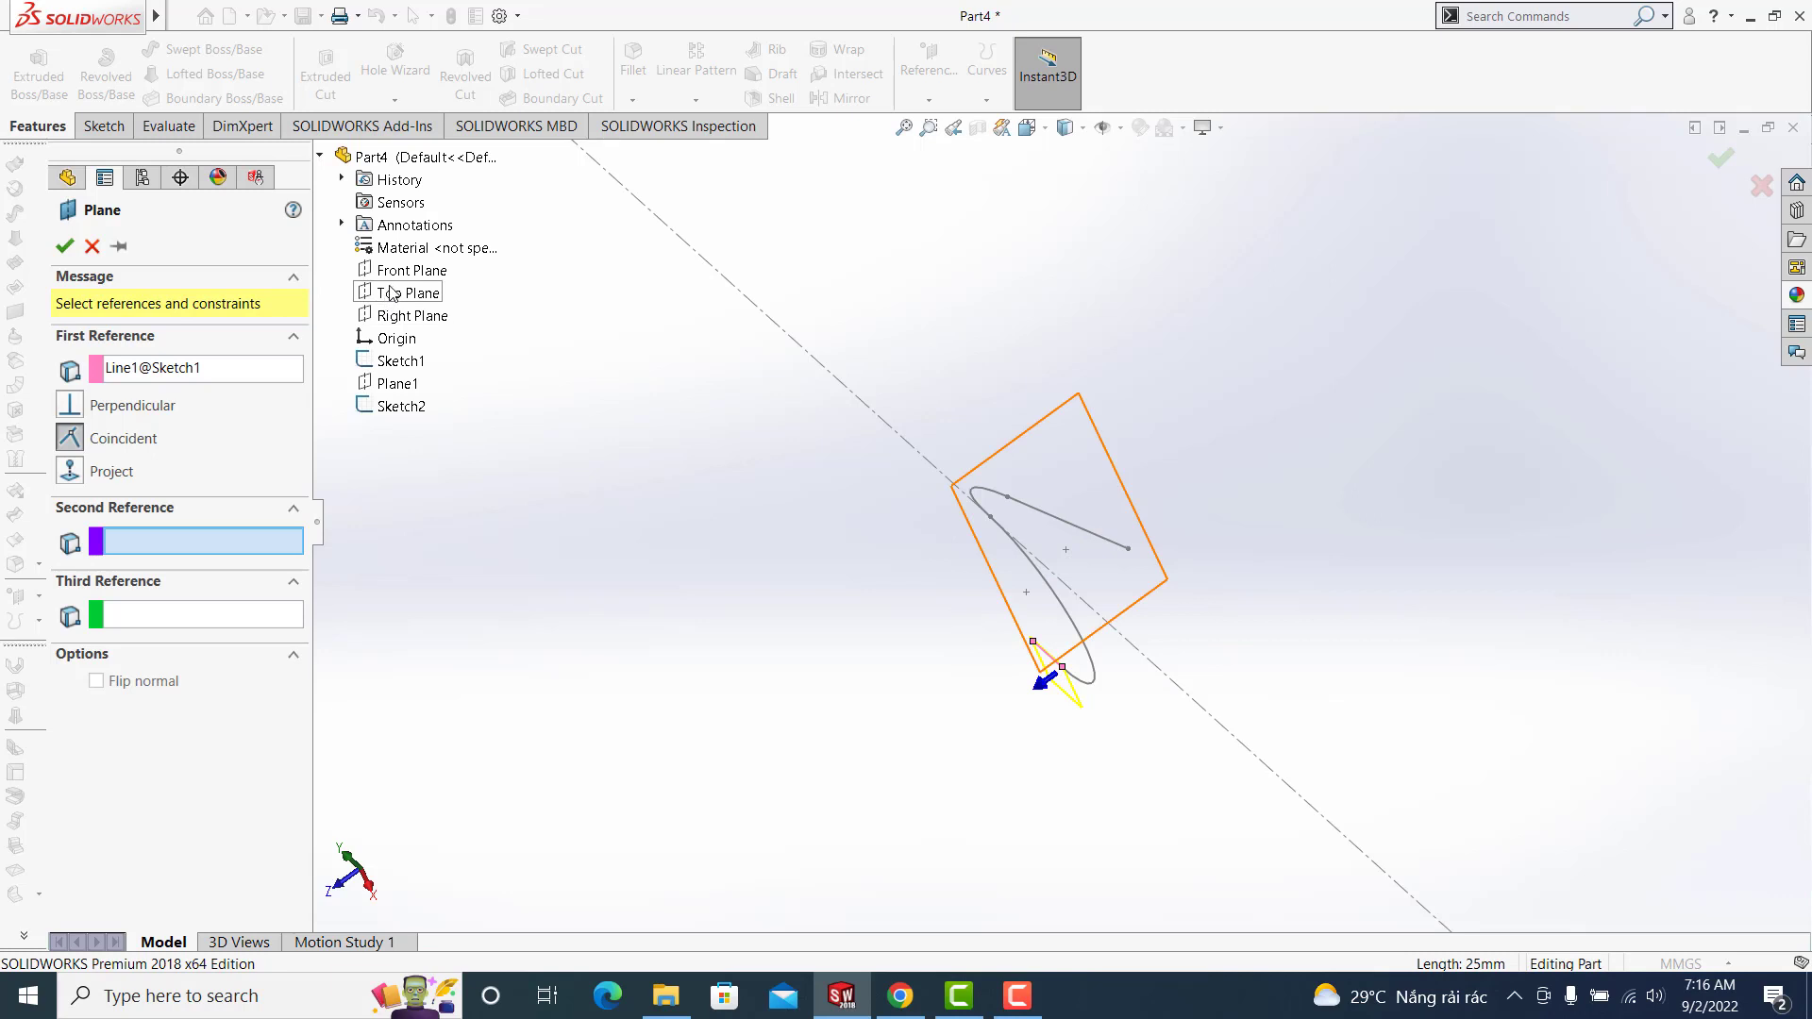
left_click(403, 274)
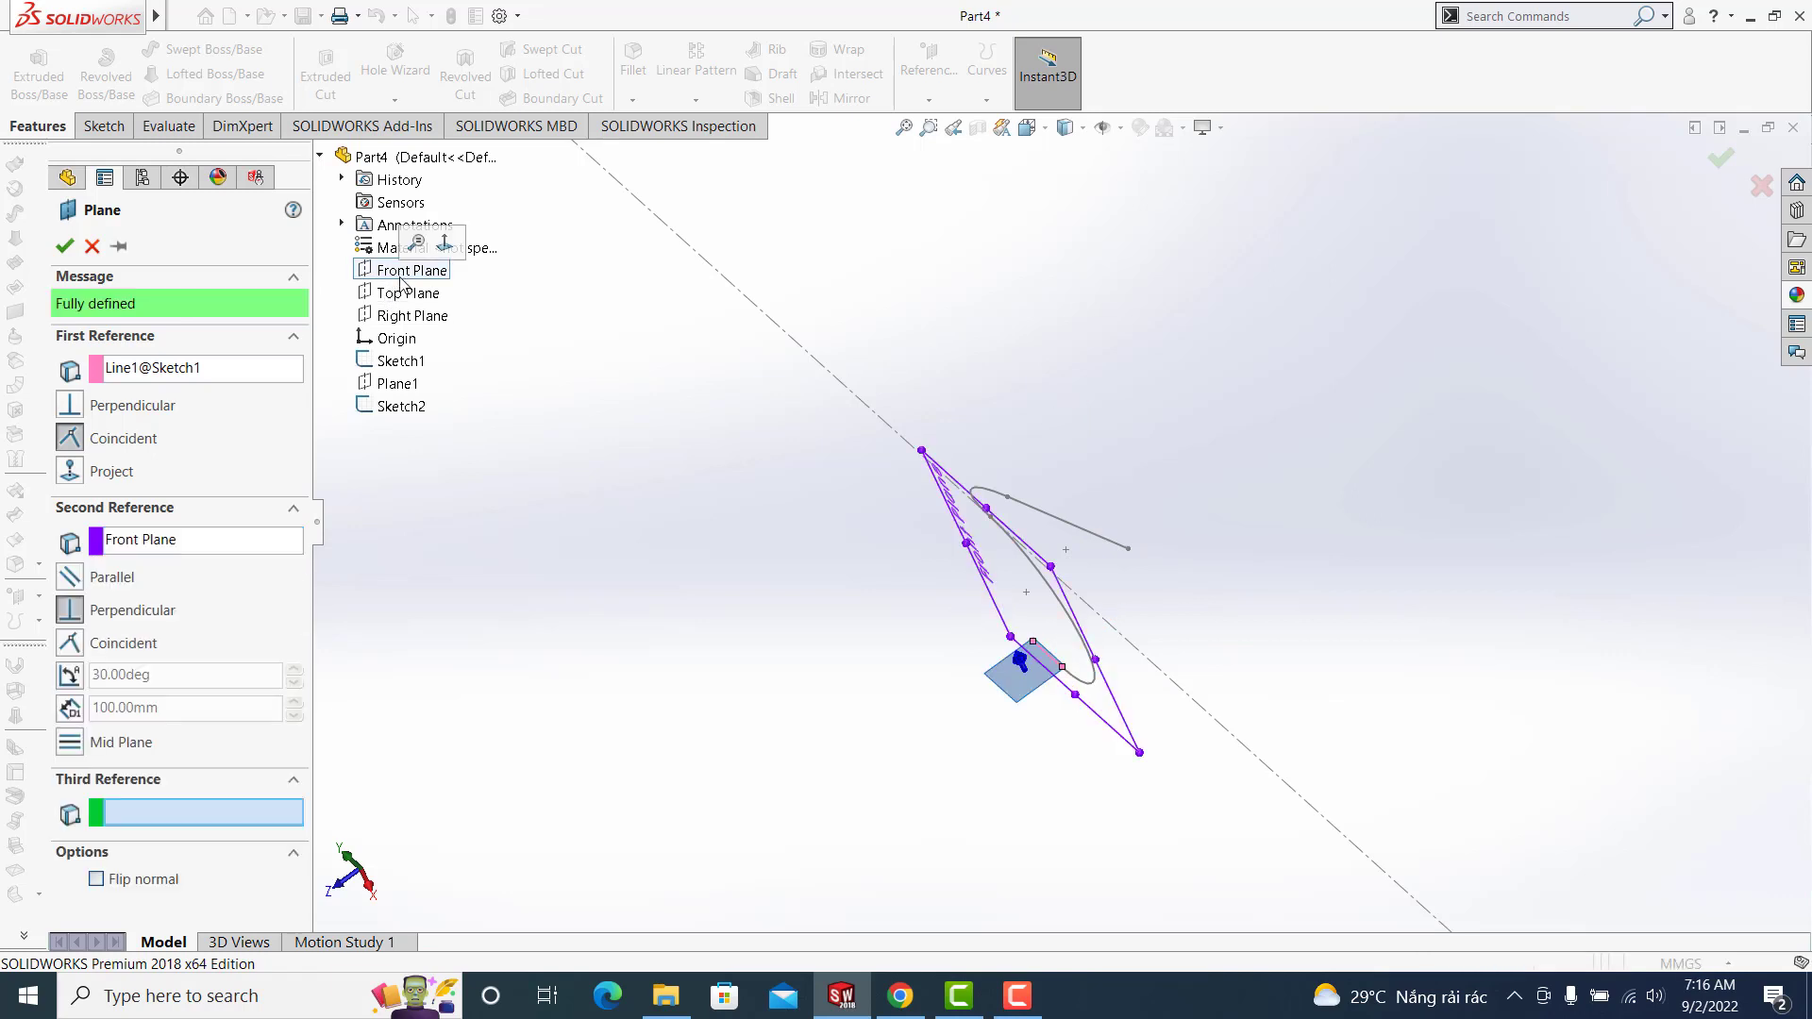
left_click(71, 674)
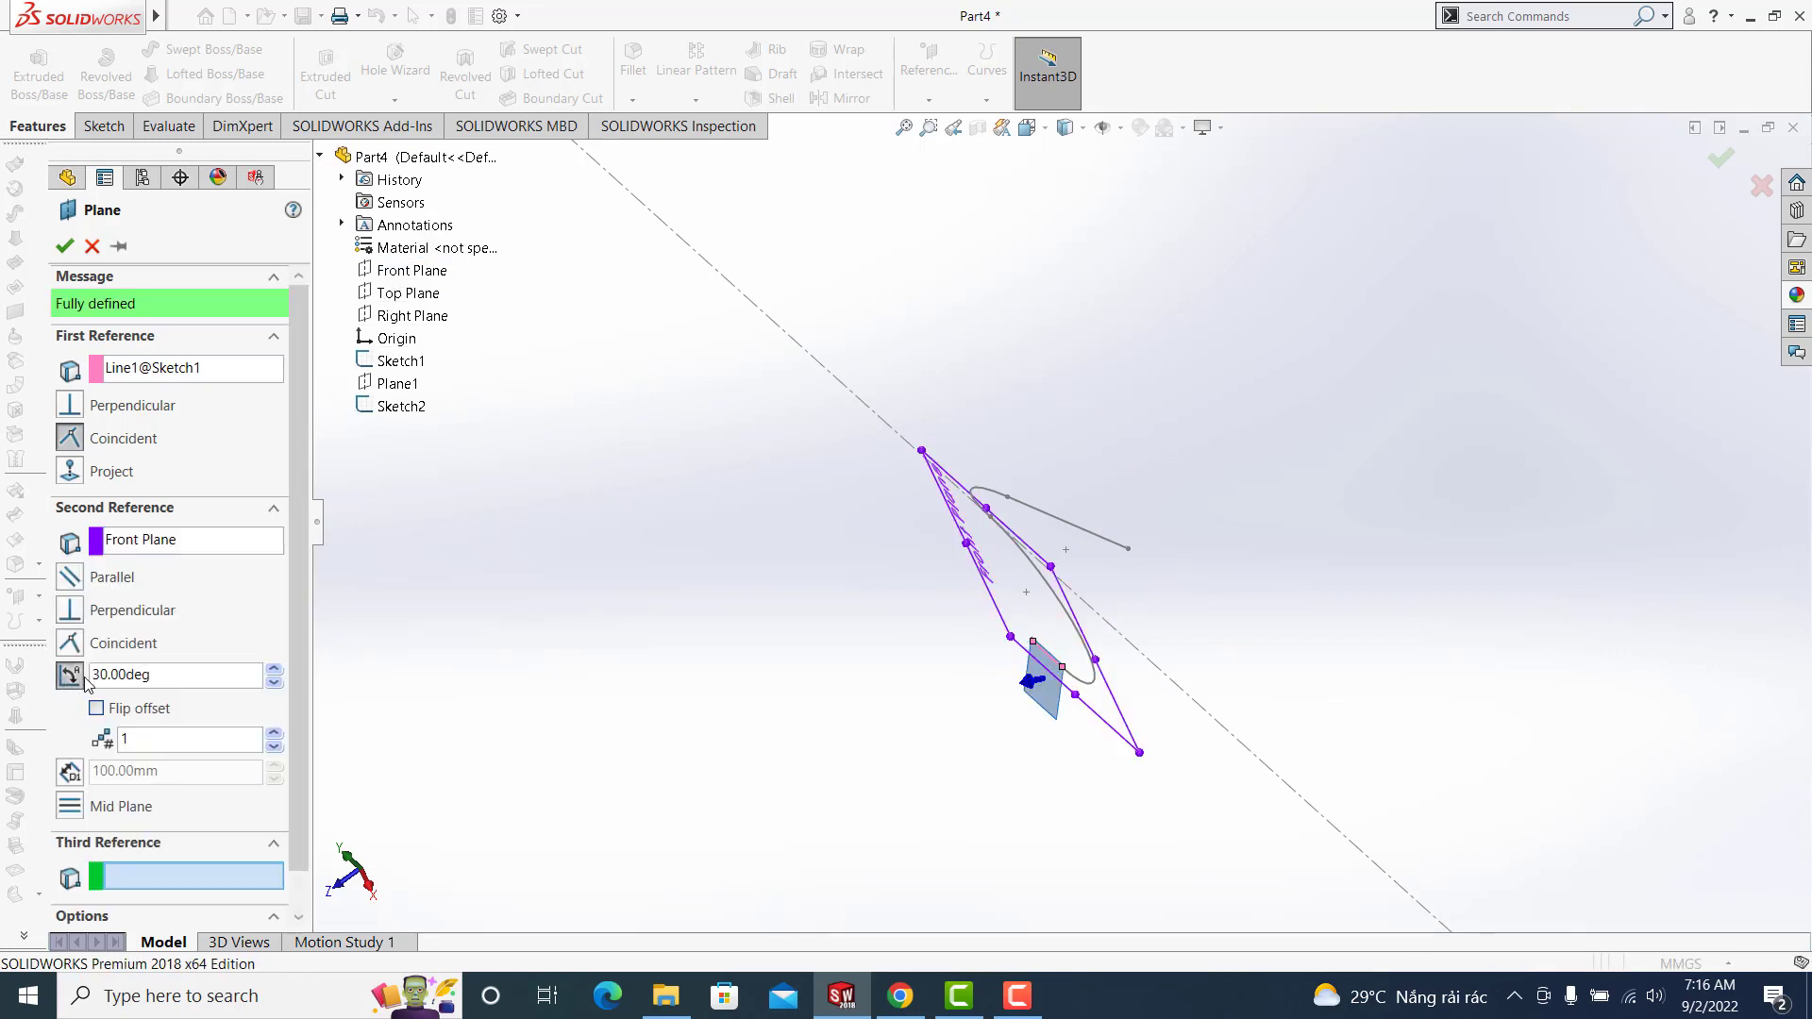
double_click(160, 672)
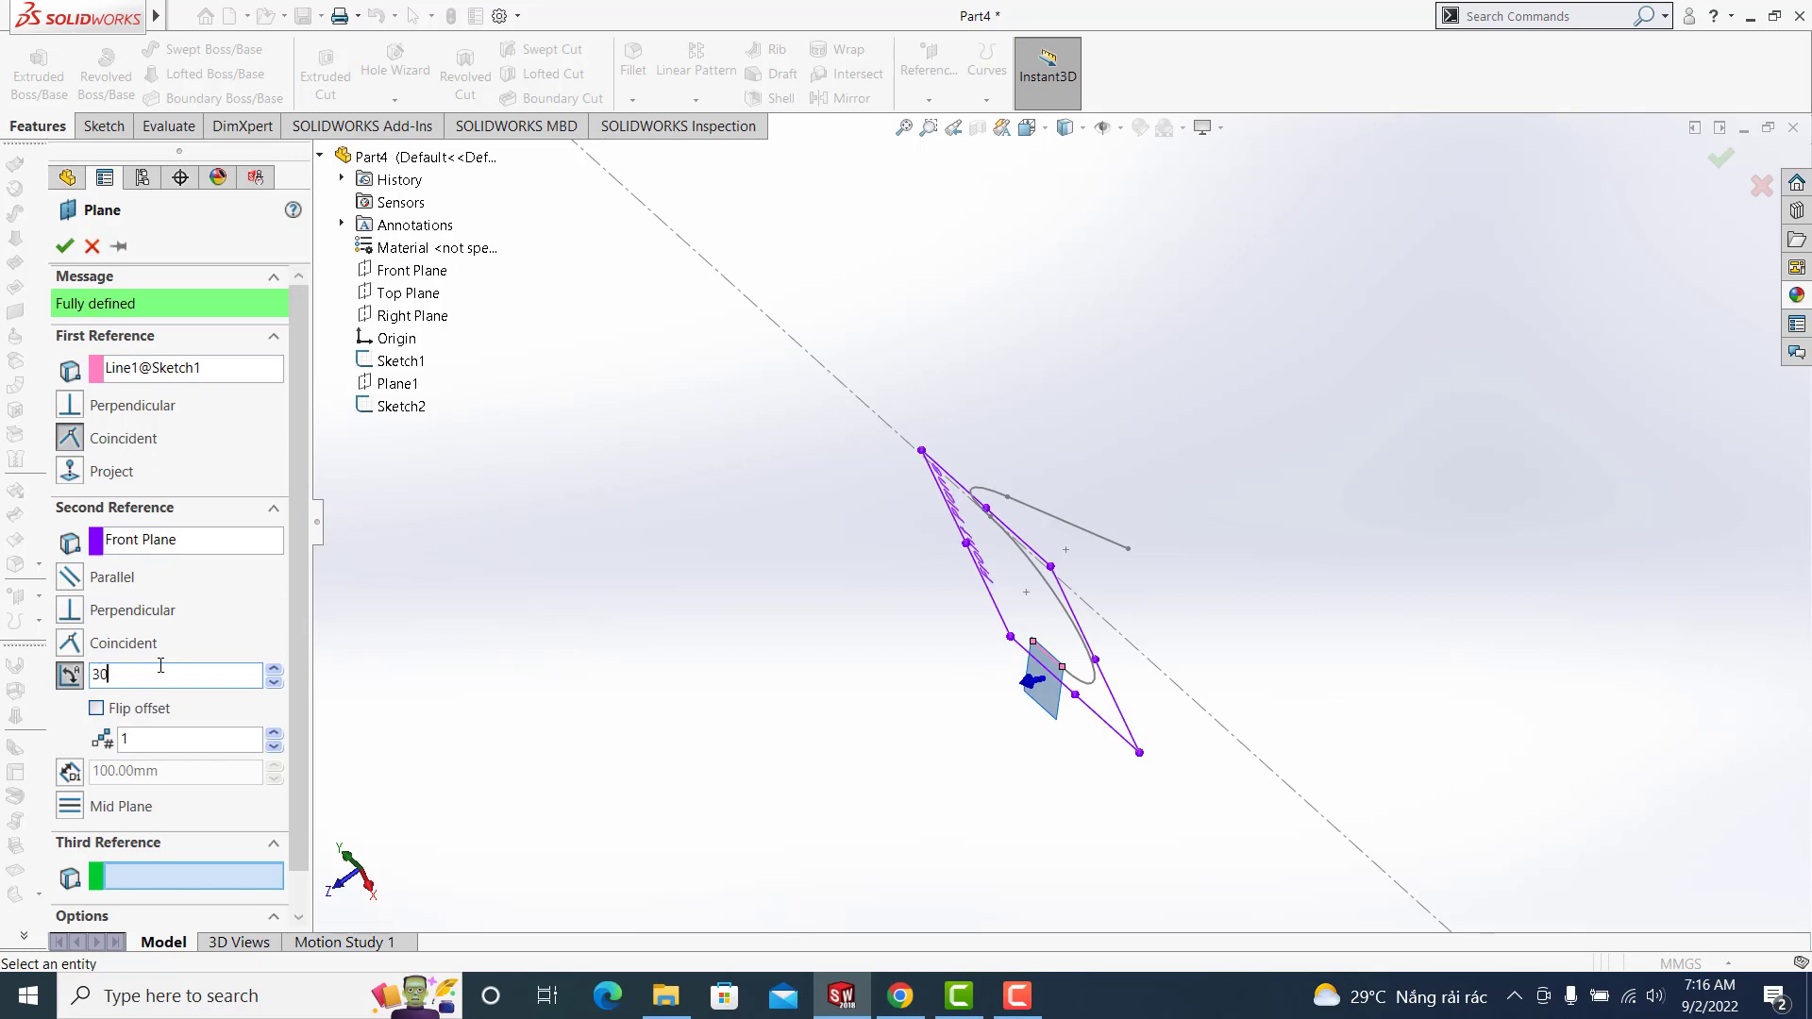
mouse_move(978, 742)
middle_mouse_down()
mouse_move(1019, 780)
mouse_move(1022, 672)
mouse_move(979, 639)
mouse_move(978, 696)
mouse_move(1002, 699)
middle_mouse_up()
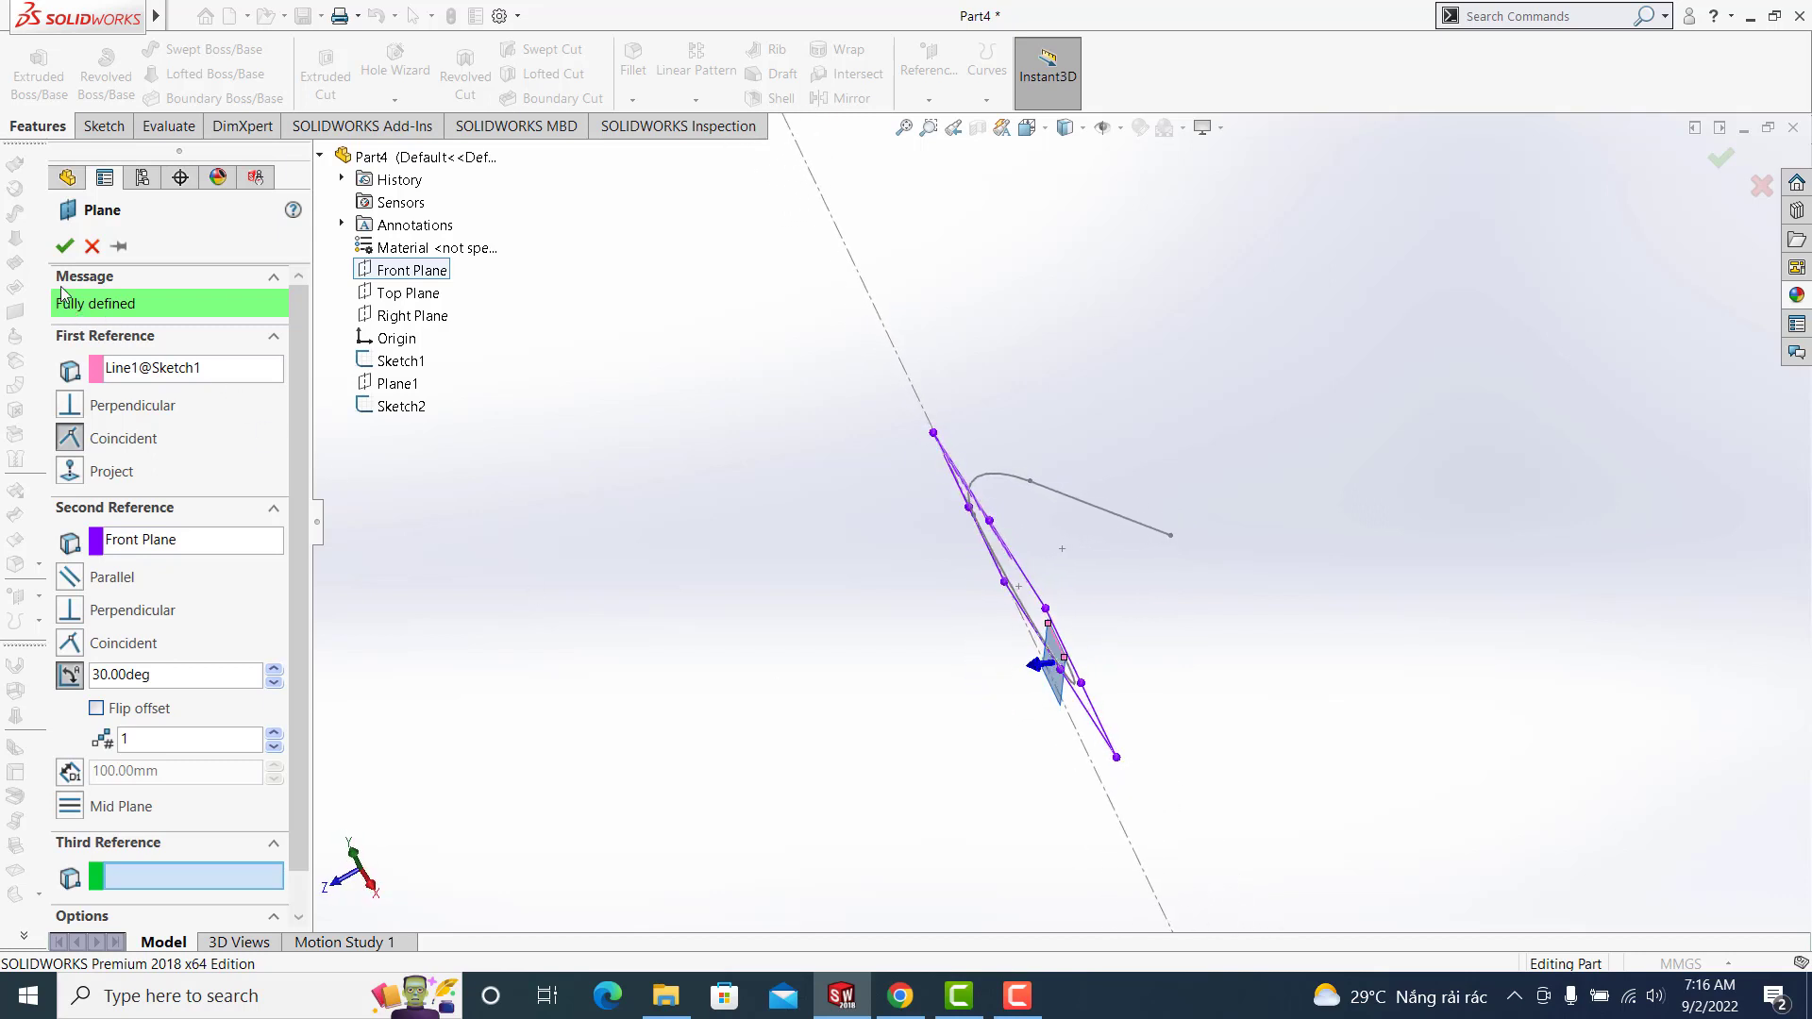
left_click(65, 245)
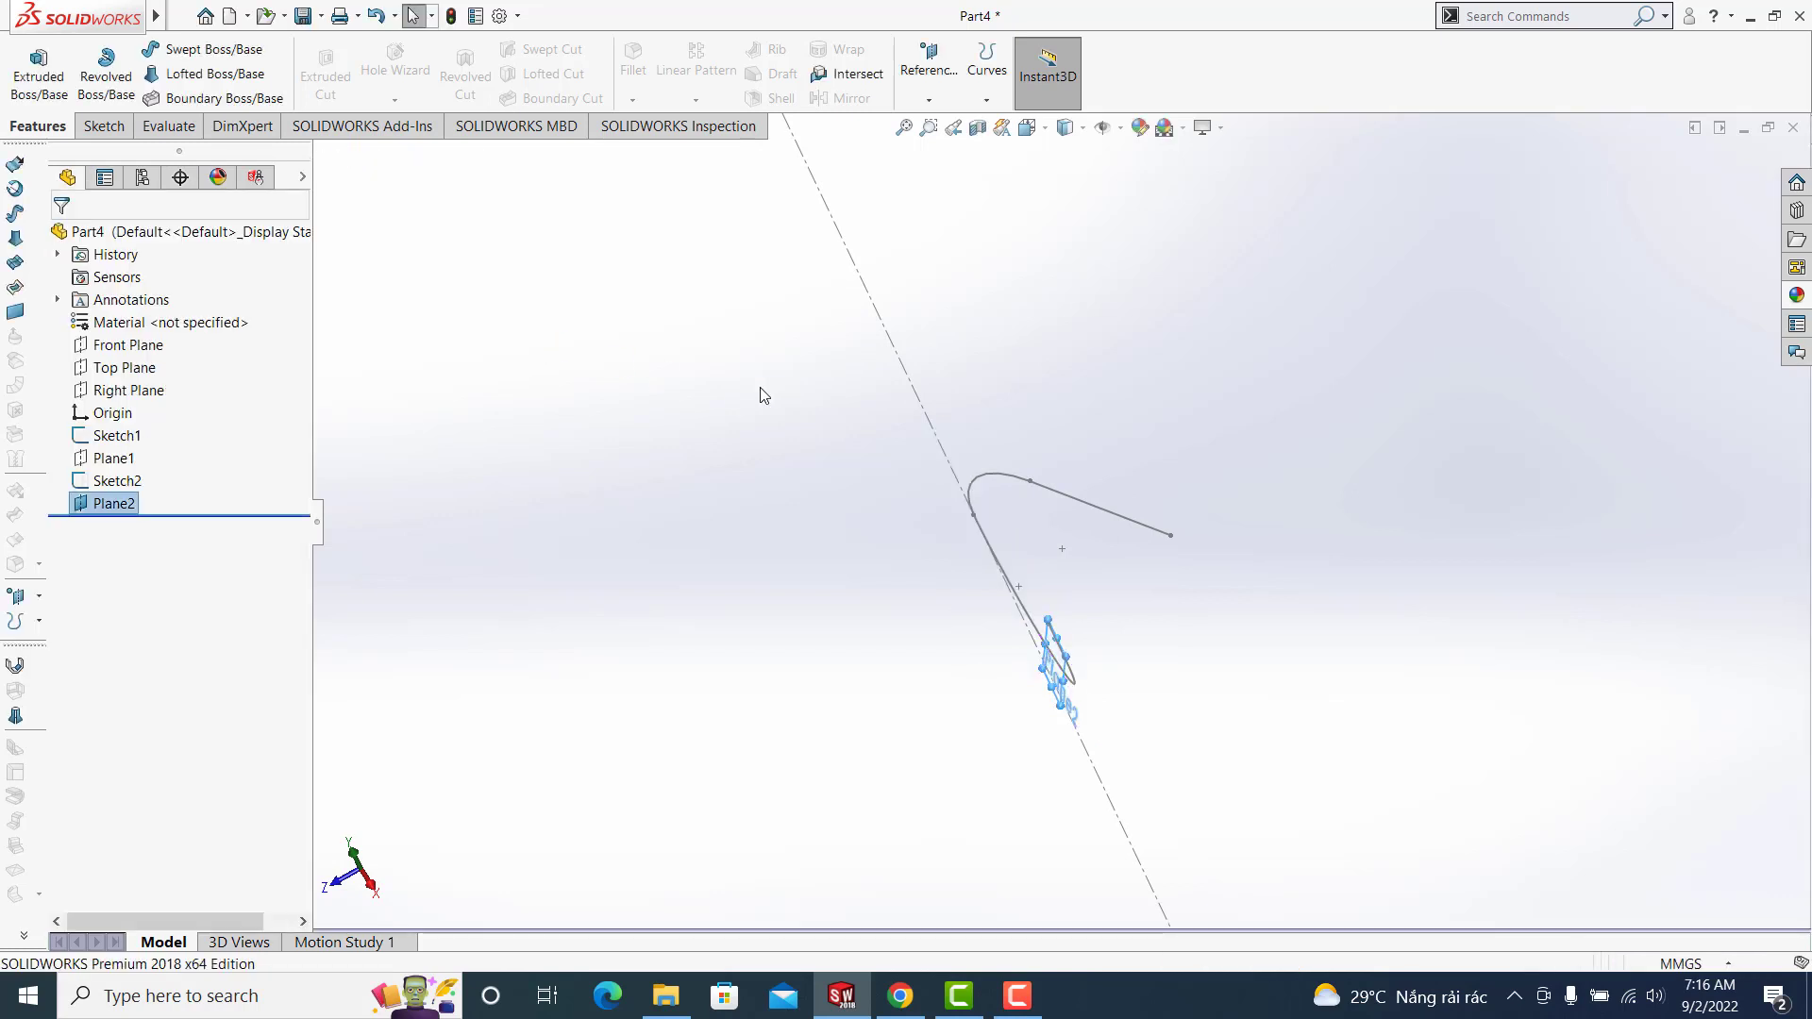
Sketch on Plane2 a horizontal line joined to a half-circle three-point arc
key("ctrl+8")
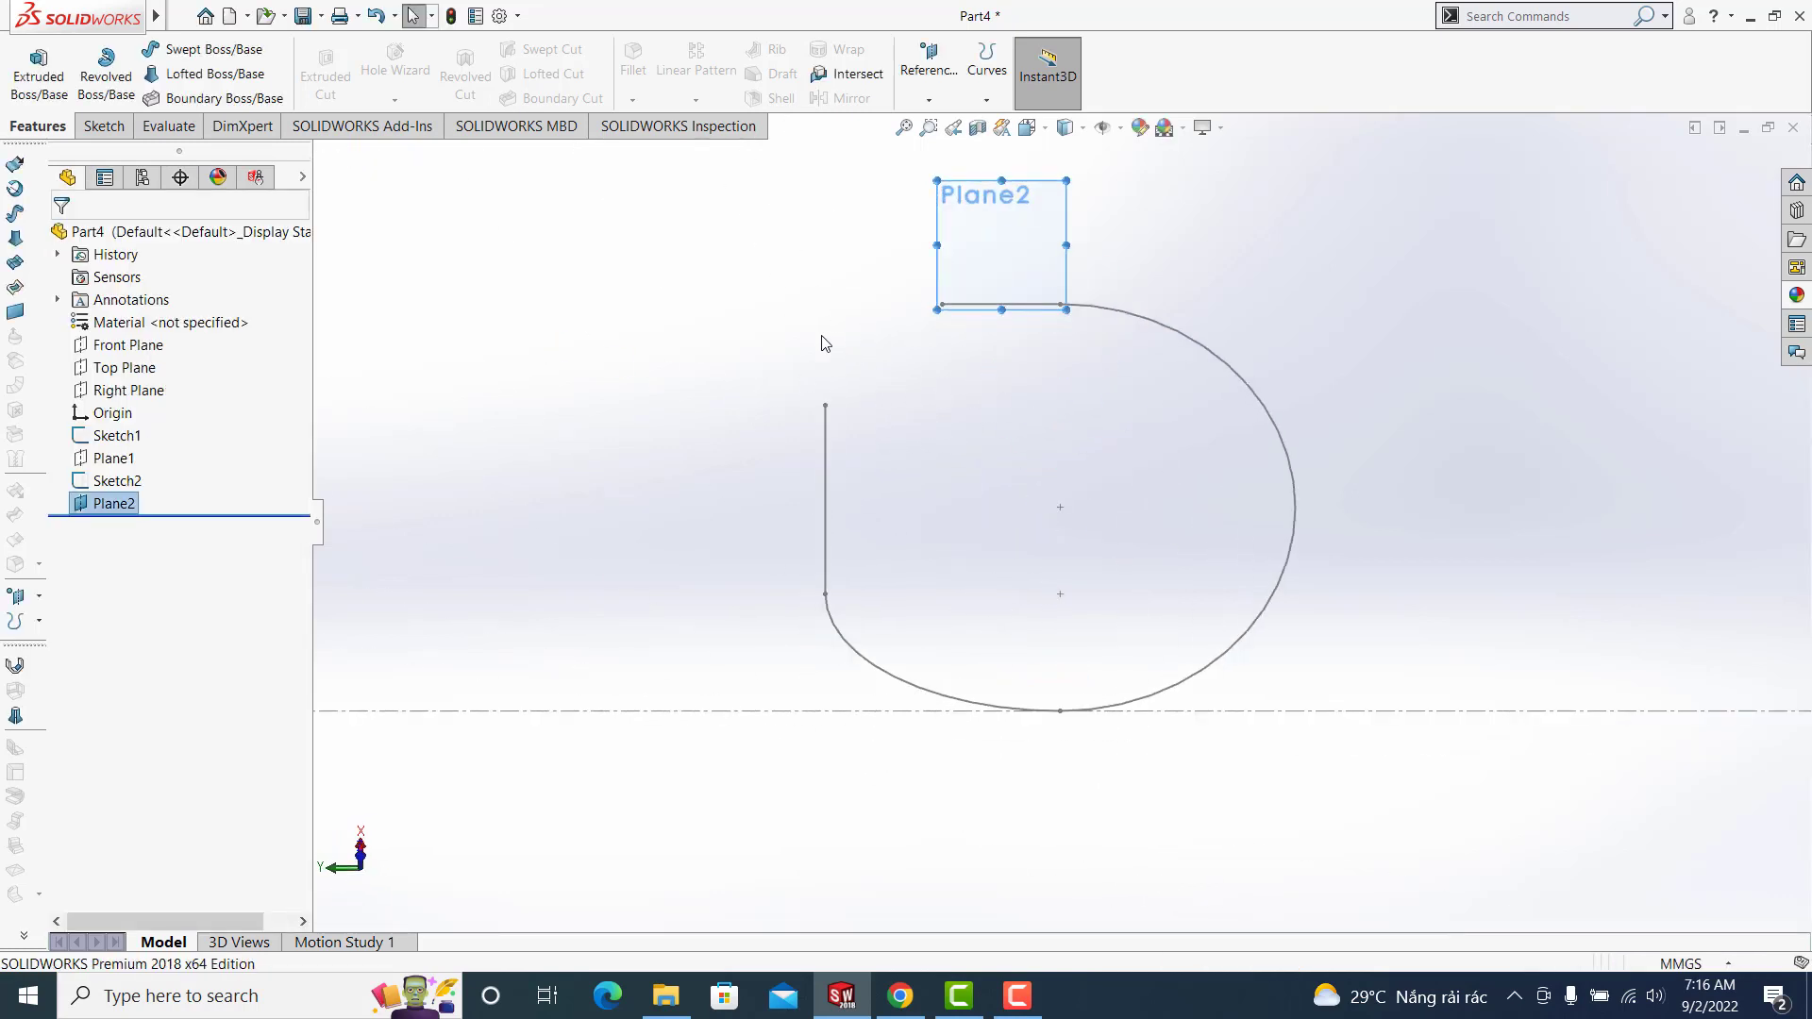
left_click(104, 125)
left_click(21, 62)
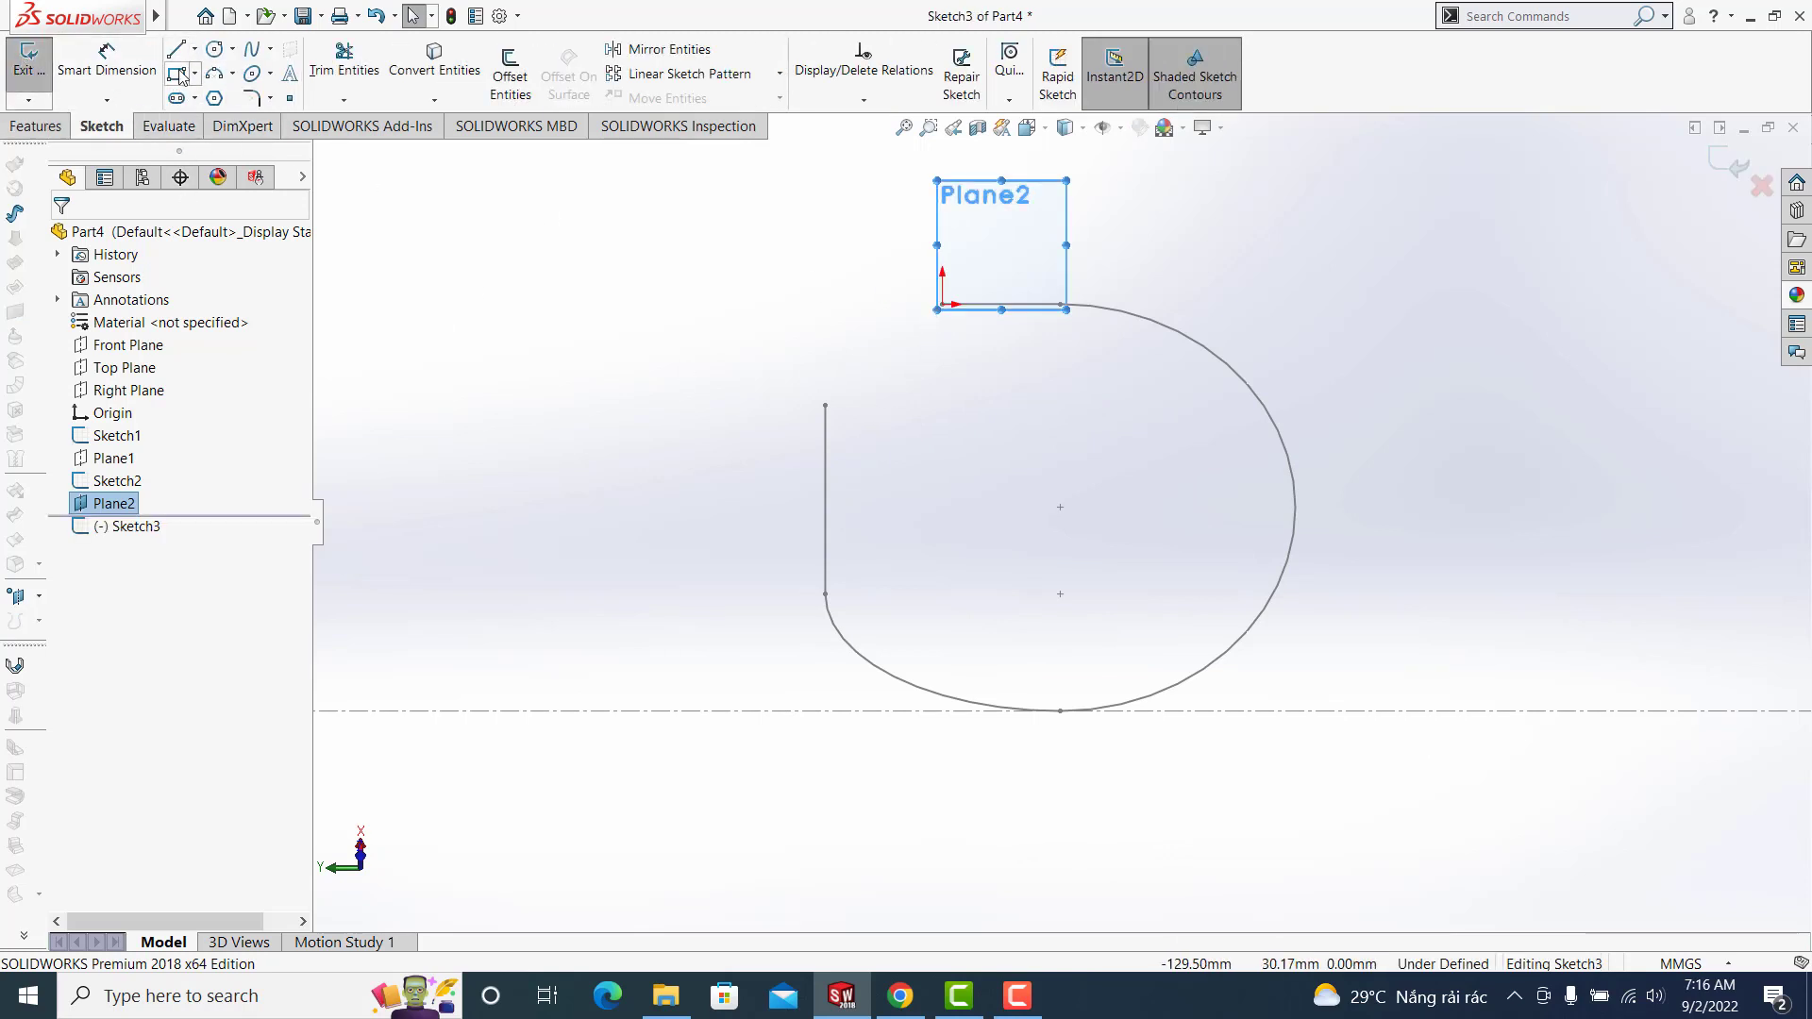
left_click(176, 73)
left_click(175, 48)
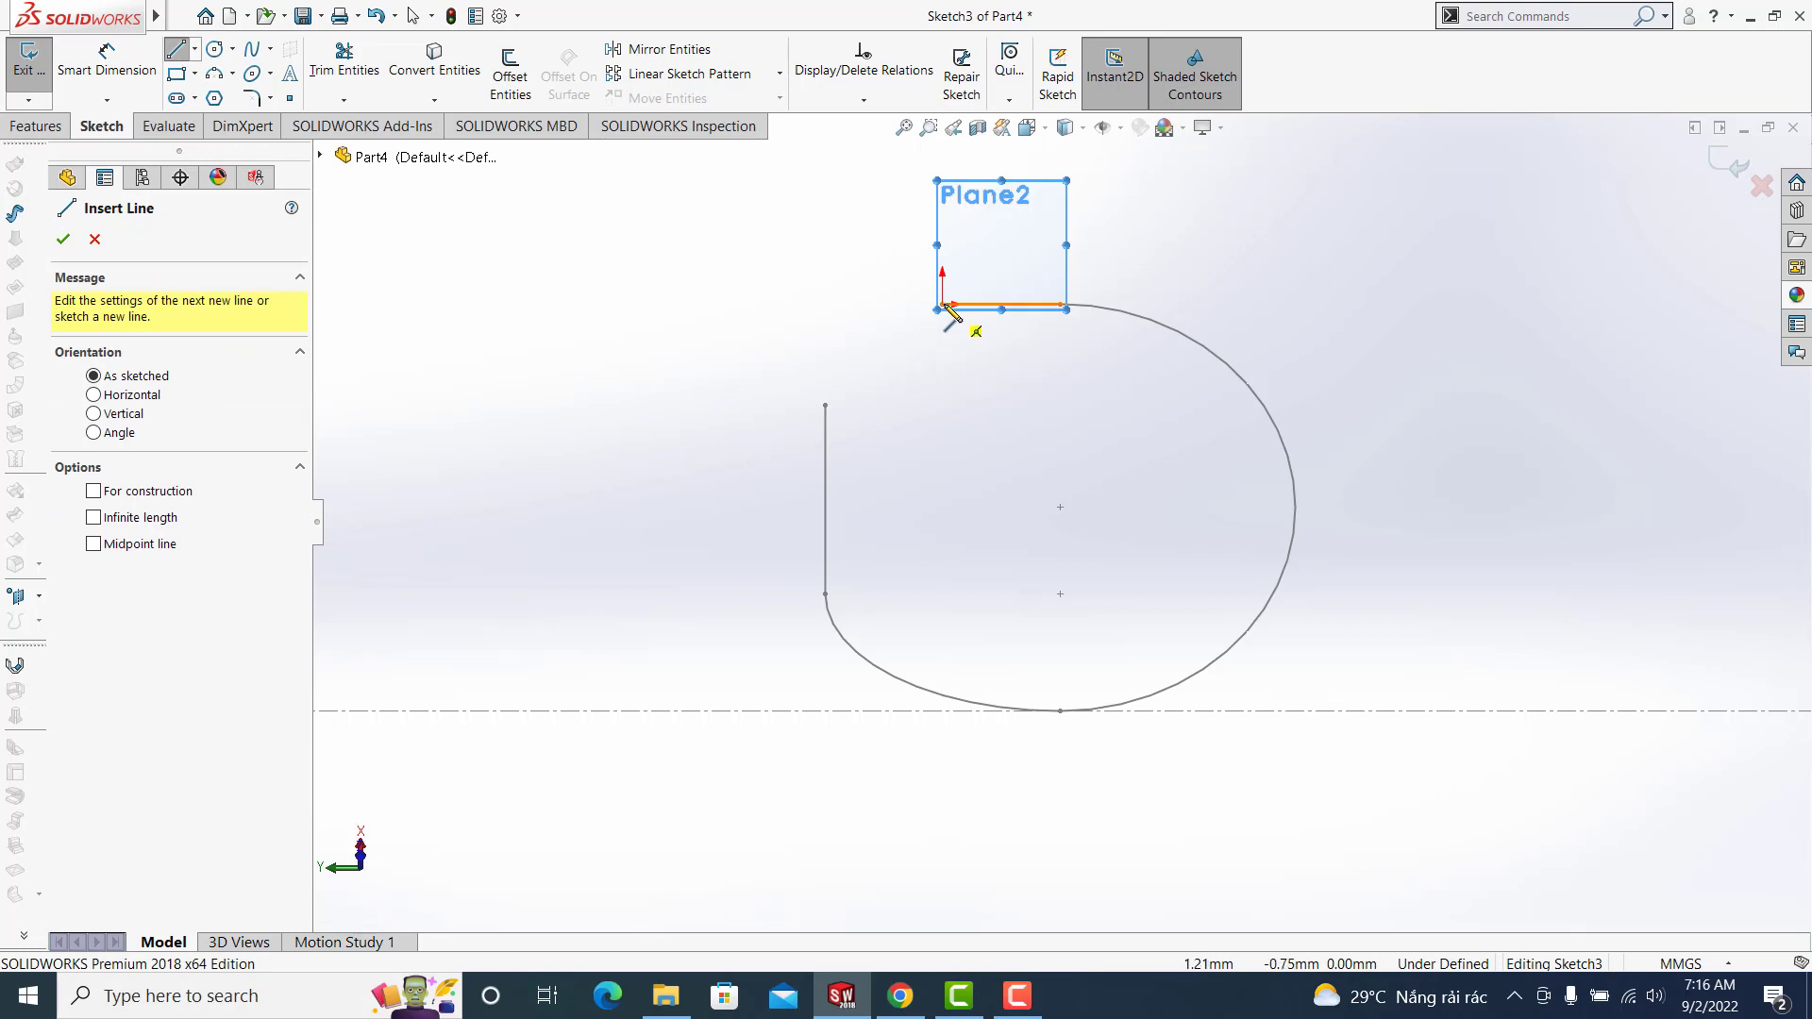
left_click_drag(941, 304, 799, 304)
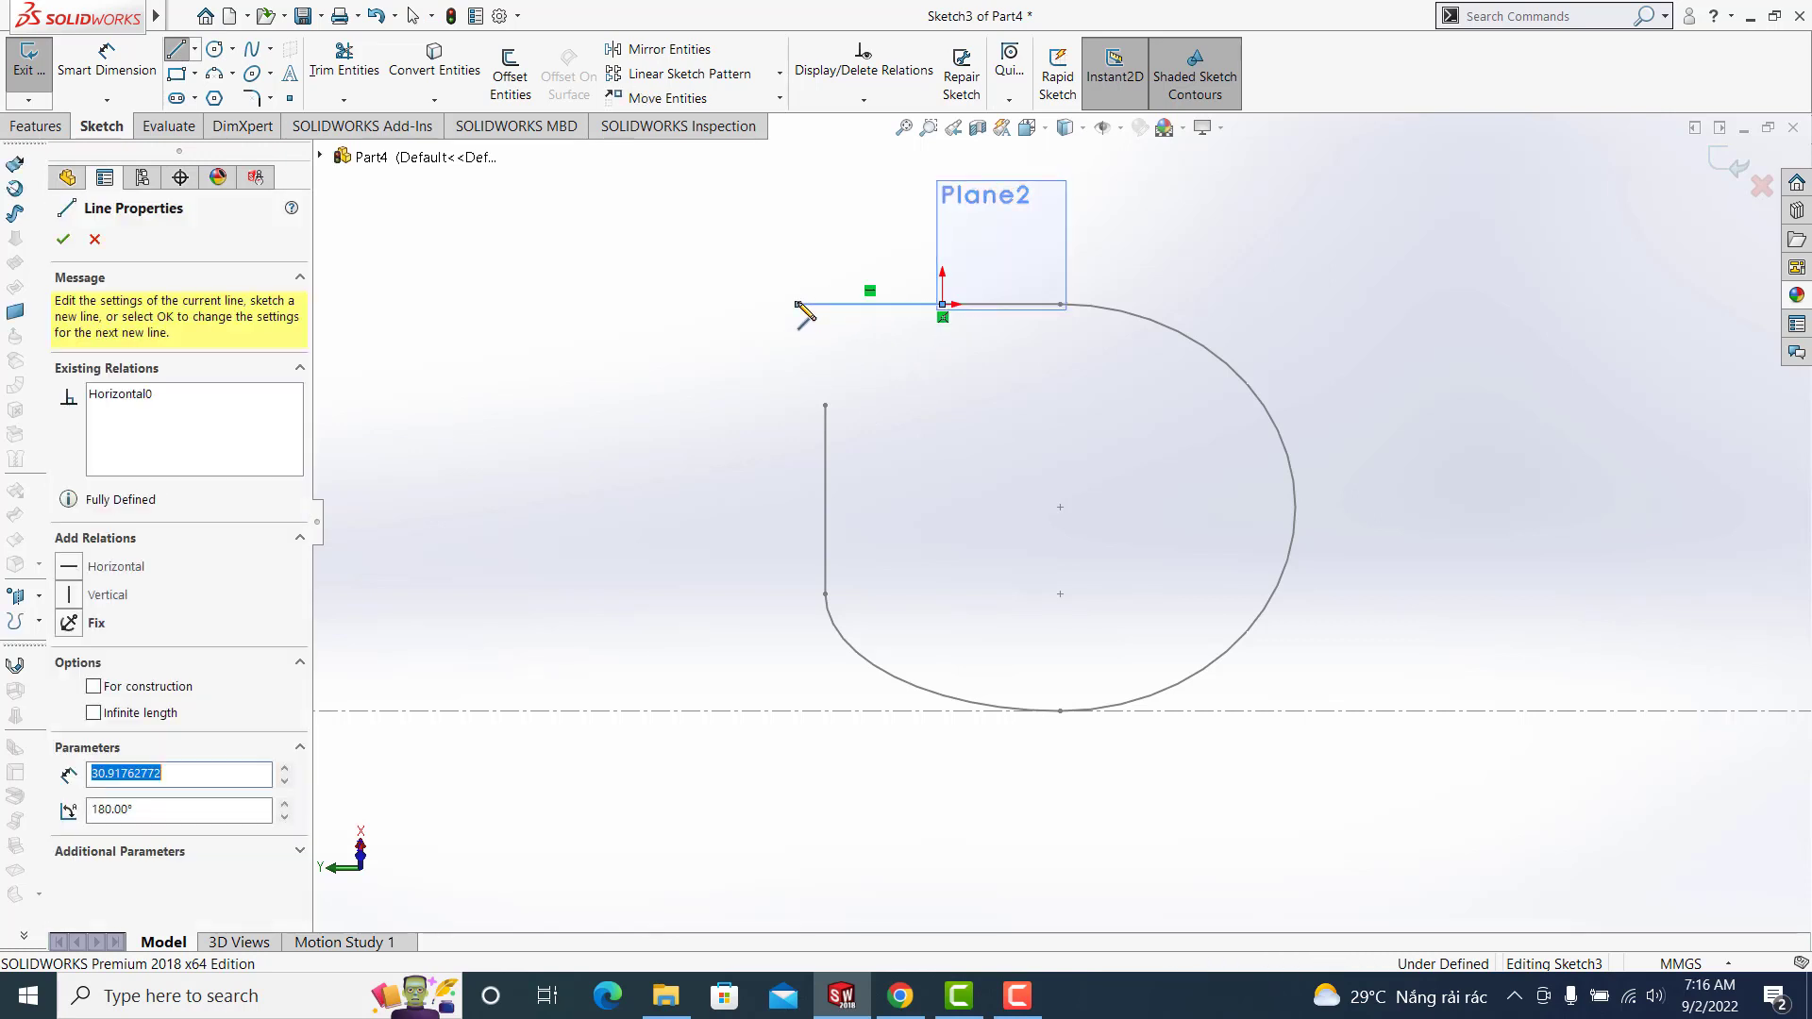
key("Escape")
left_click(216, 73)
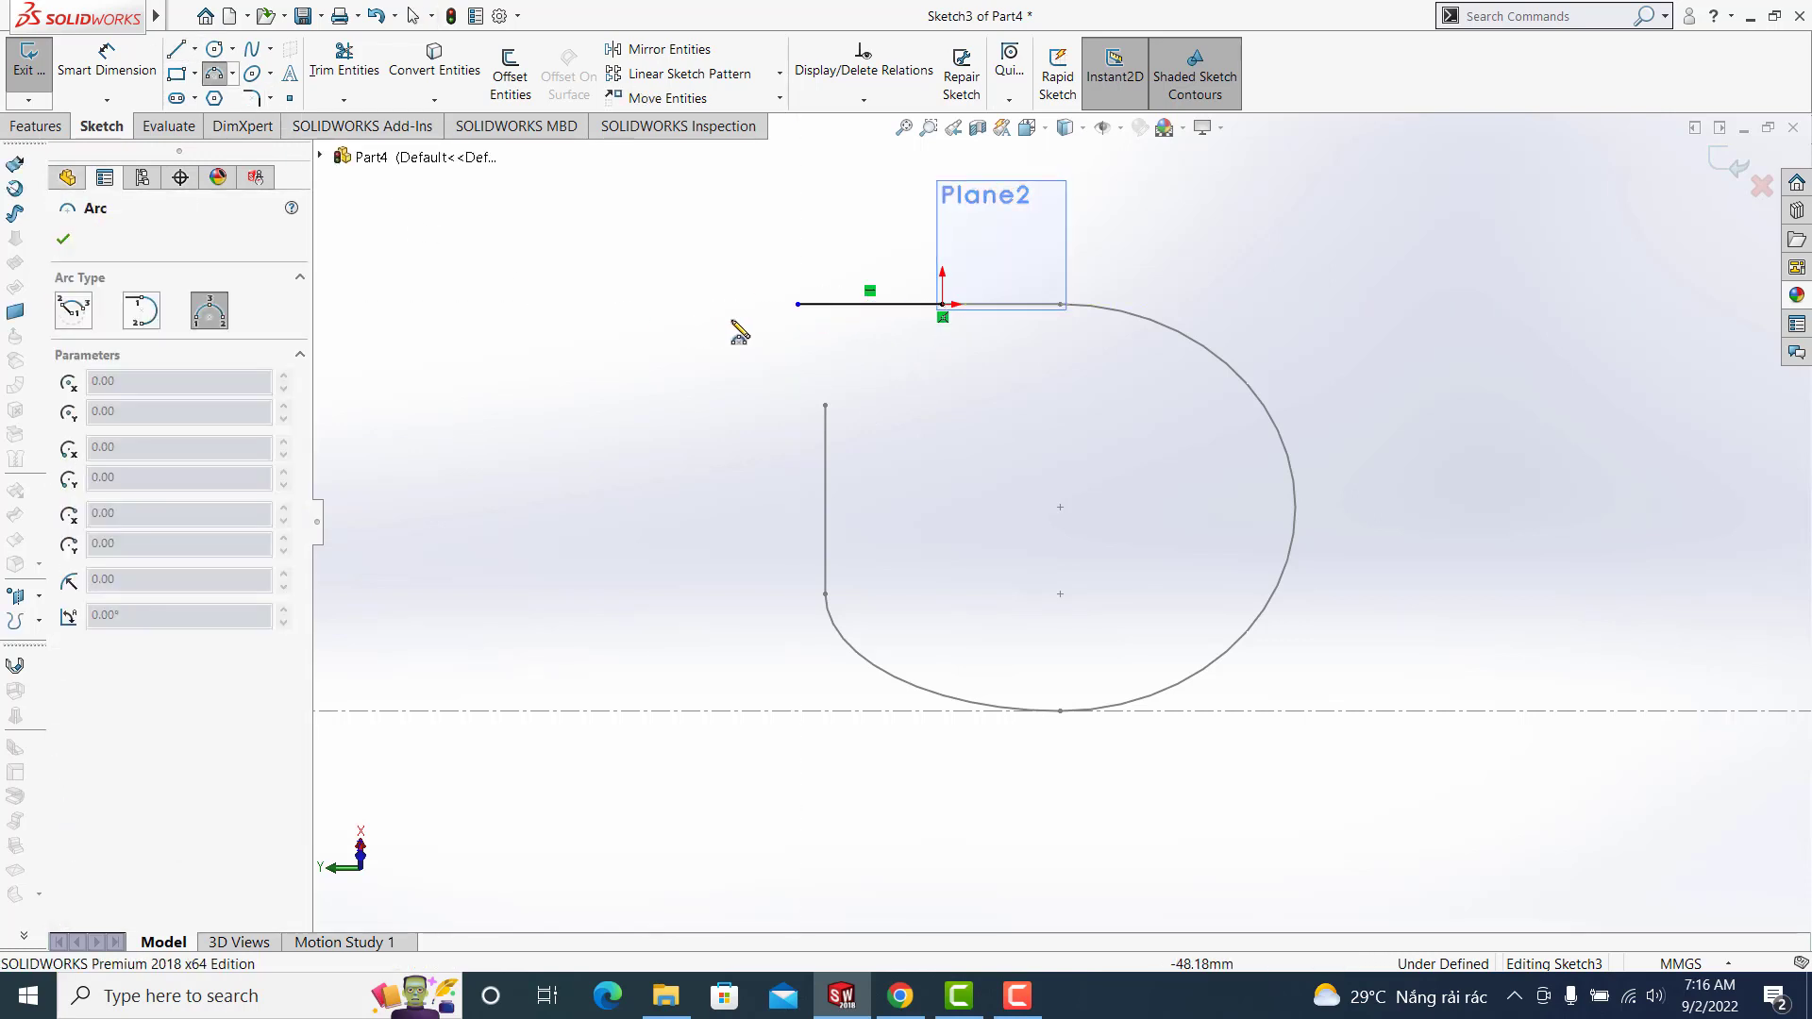
mouse_move(798, 304)
left_mouse_down()
mouse_move(802, 595)
mouse_move(798, 580)
left_mouse_up()
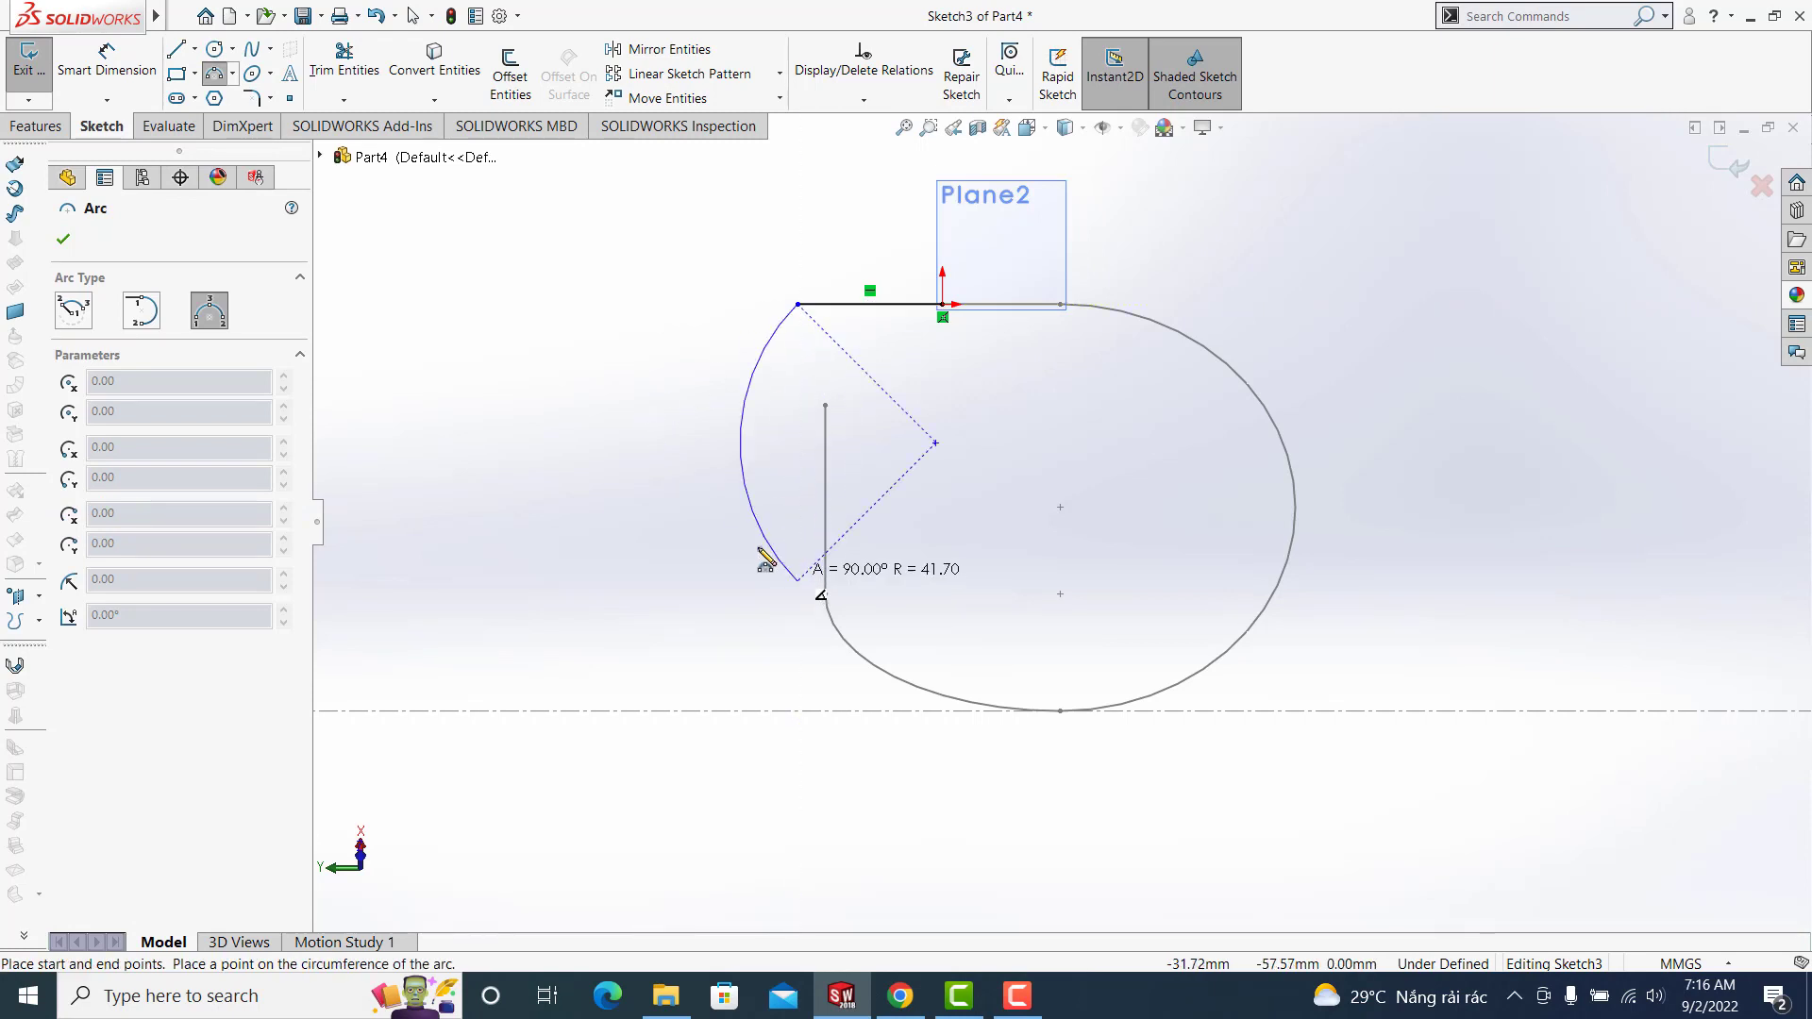
left_click(687, 517)
key("Escape")
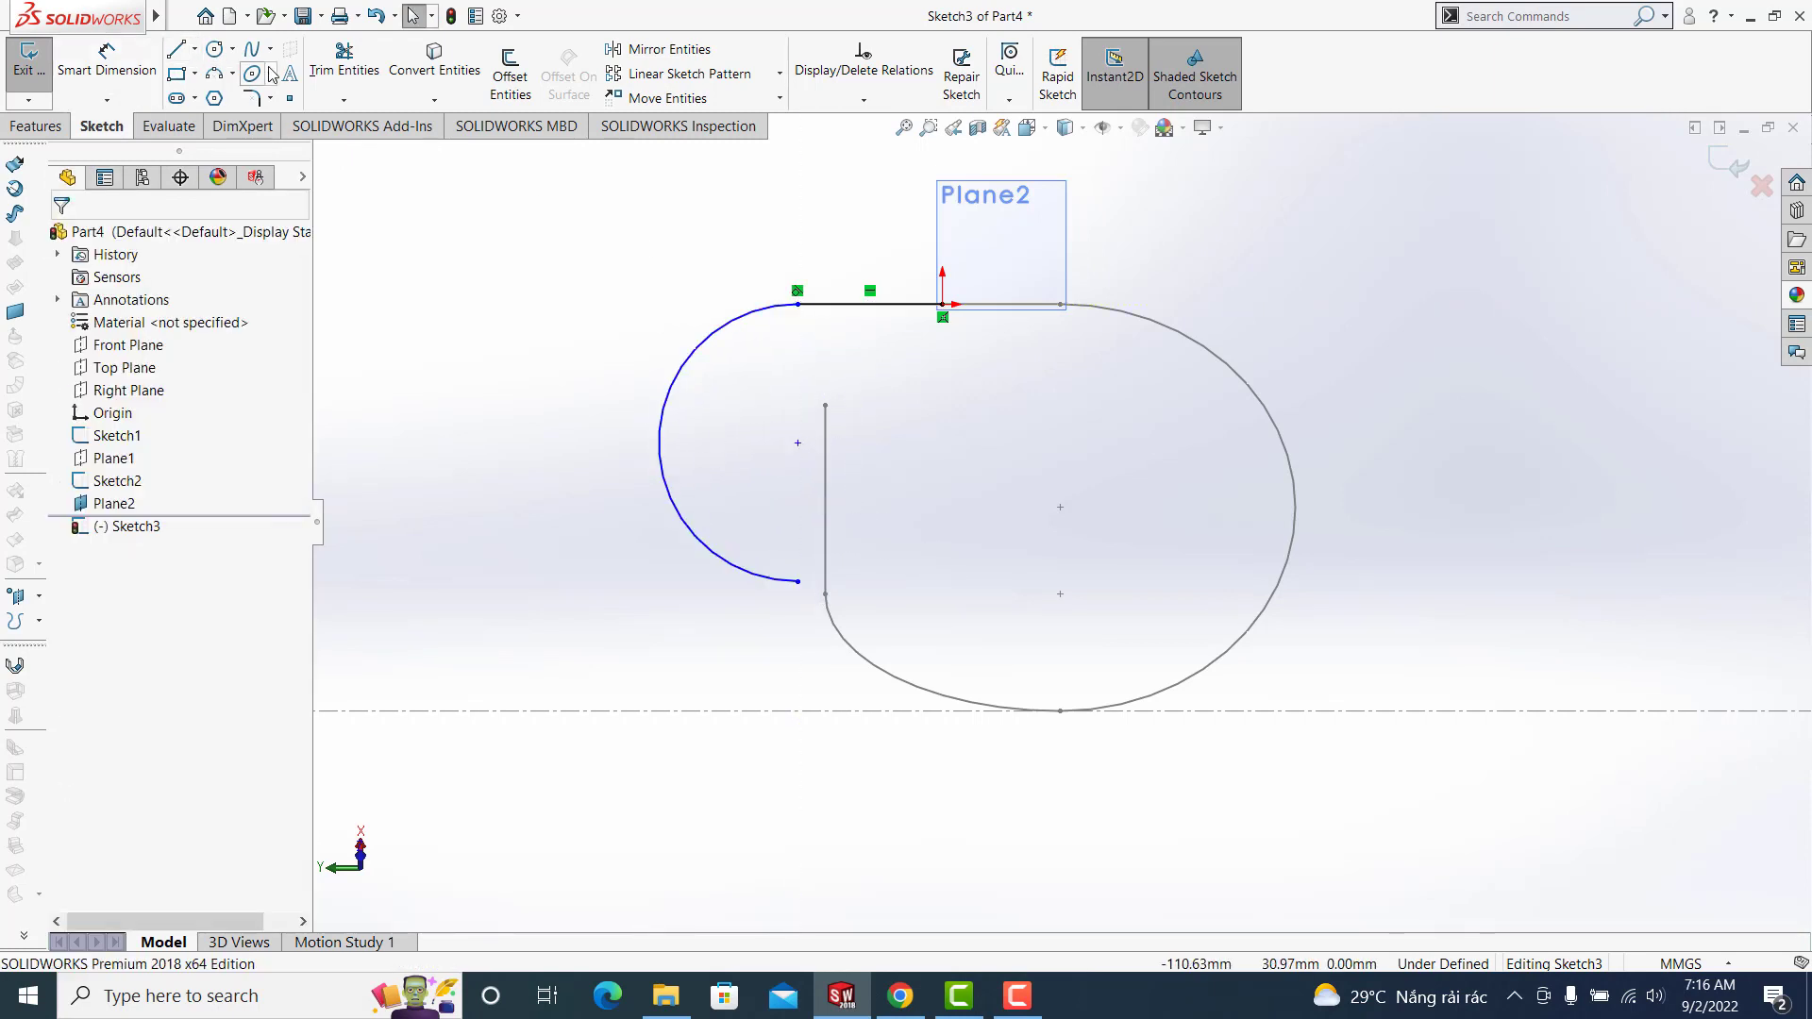
Dimension the line to 25 mm and the arc radius to 50 mm
left_click(113, 55)
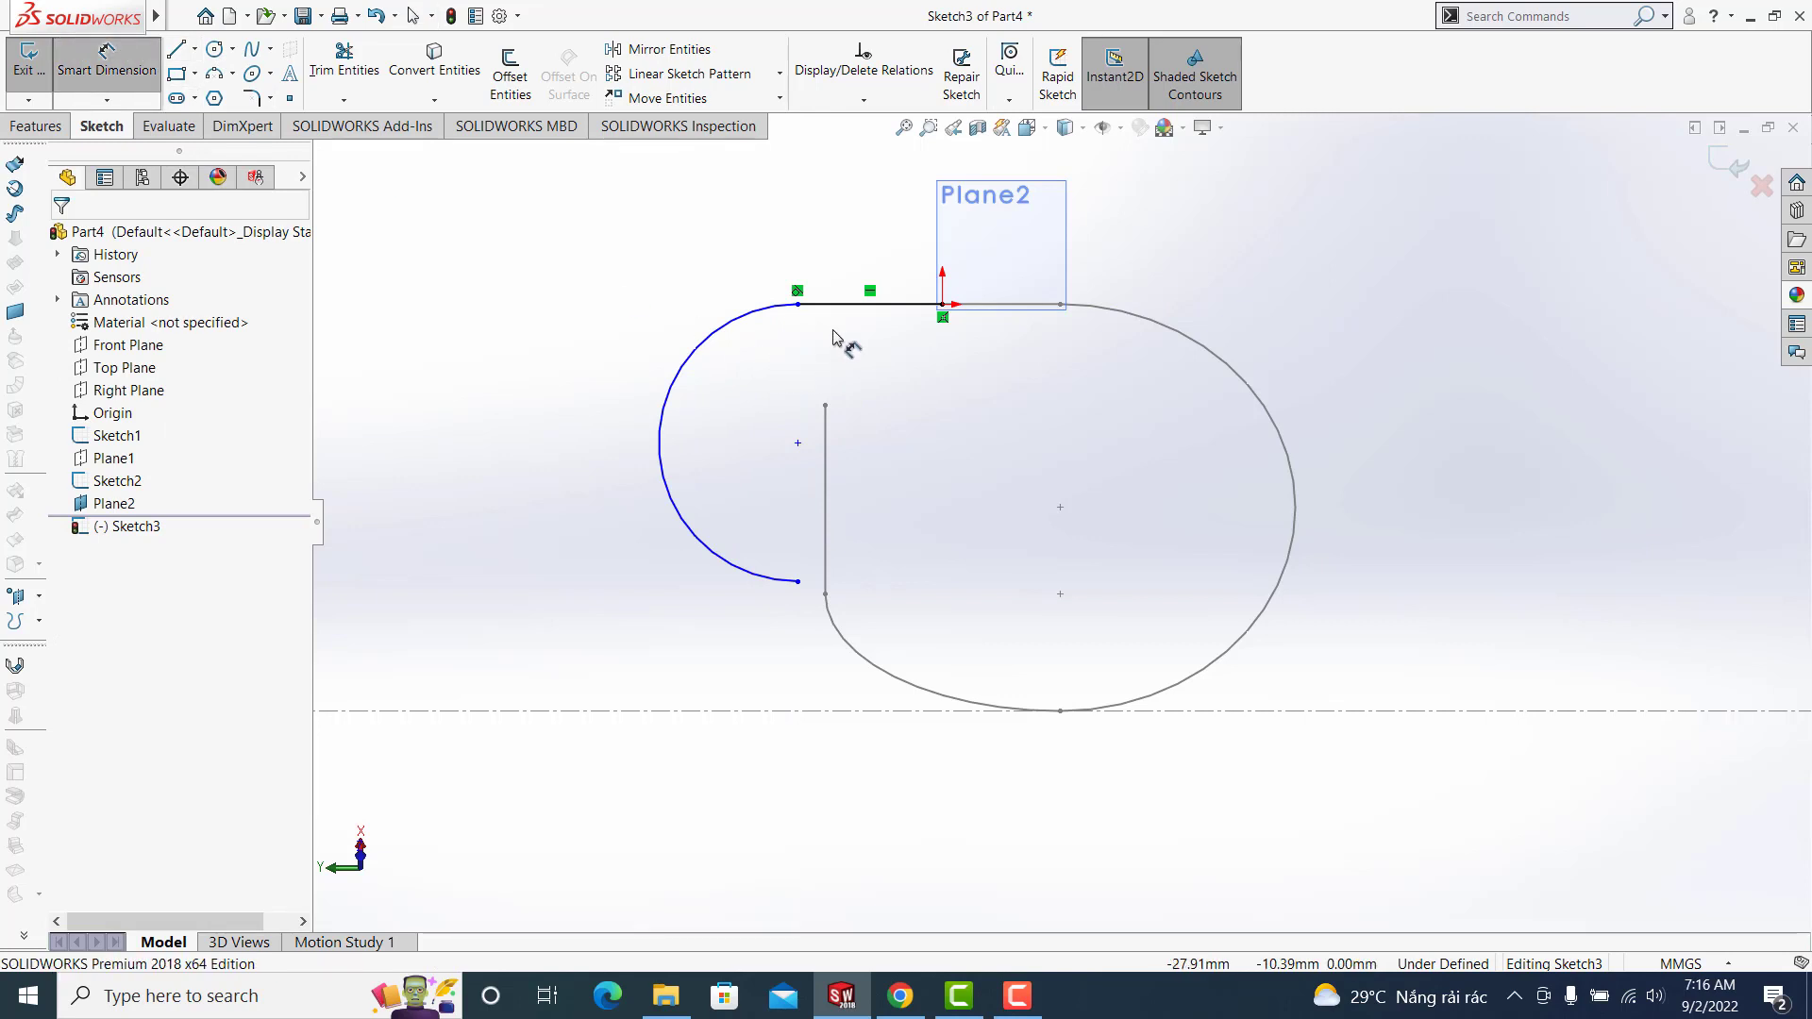
left_click(854, 283)
type("25")
key("Return")
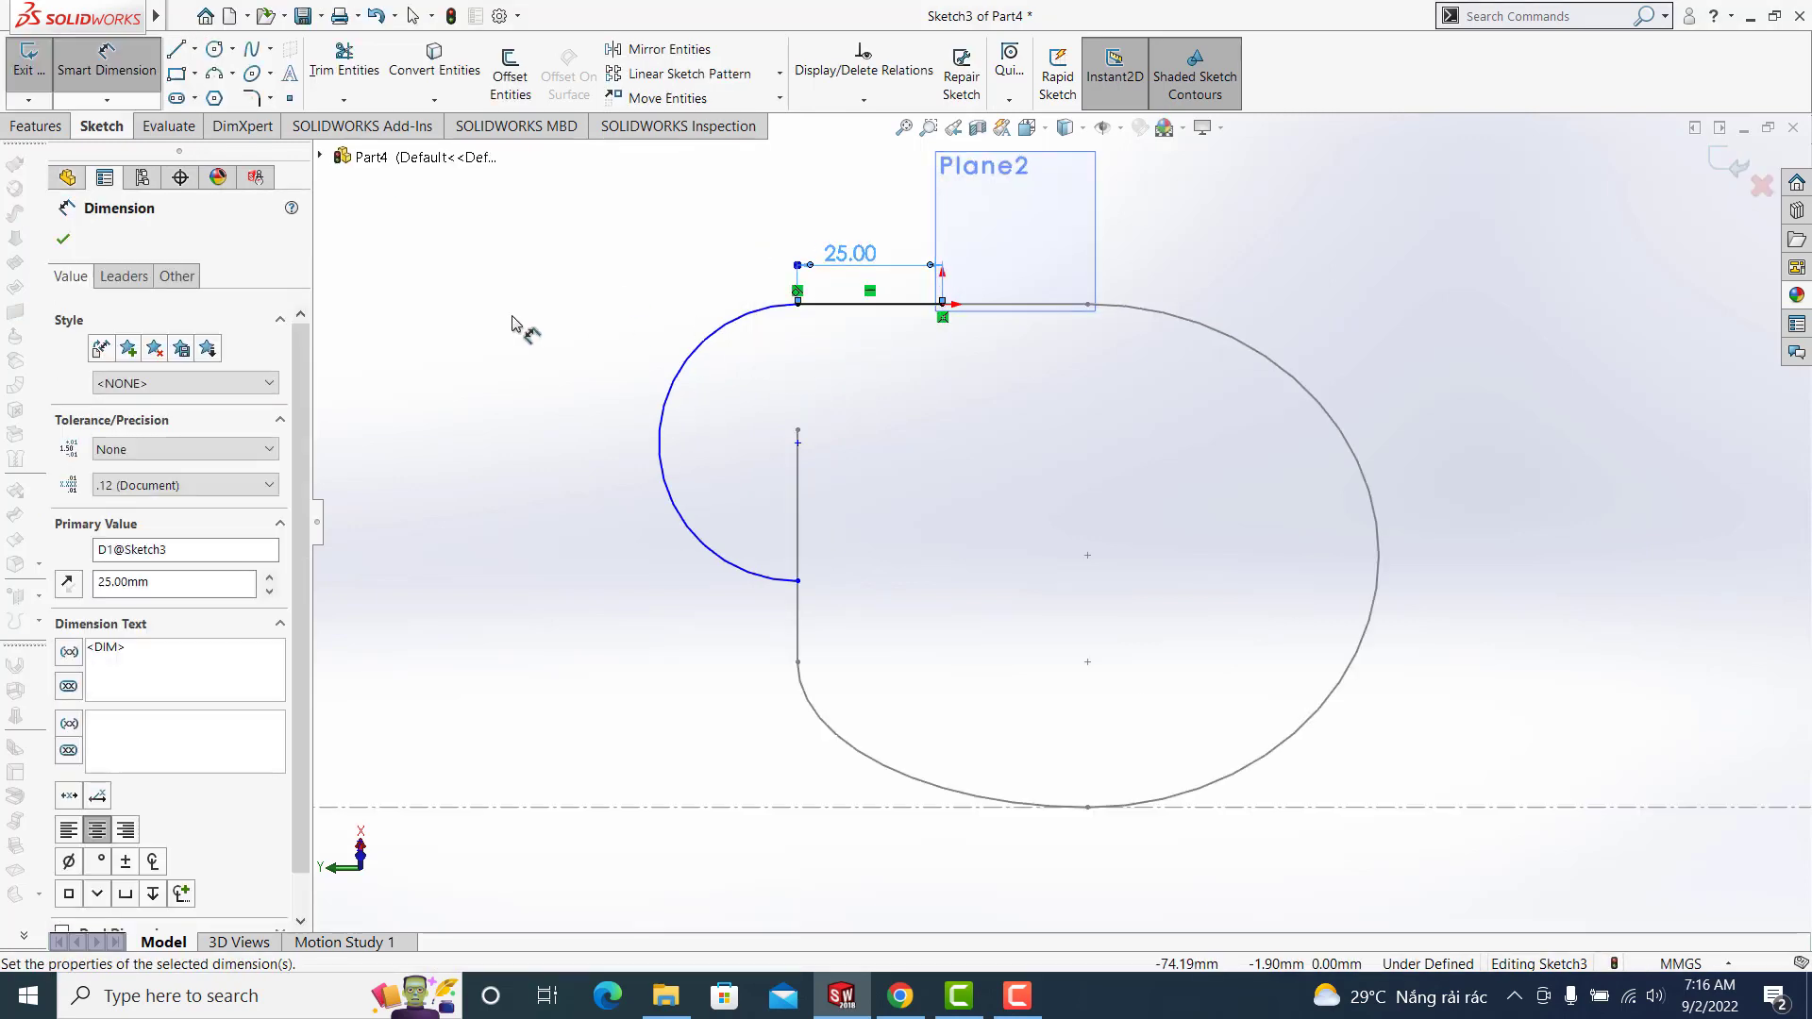
left_click(642, 382)
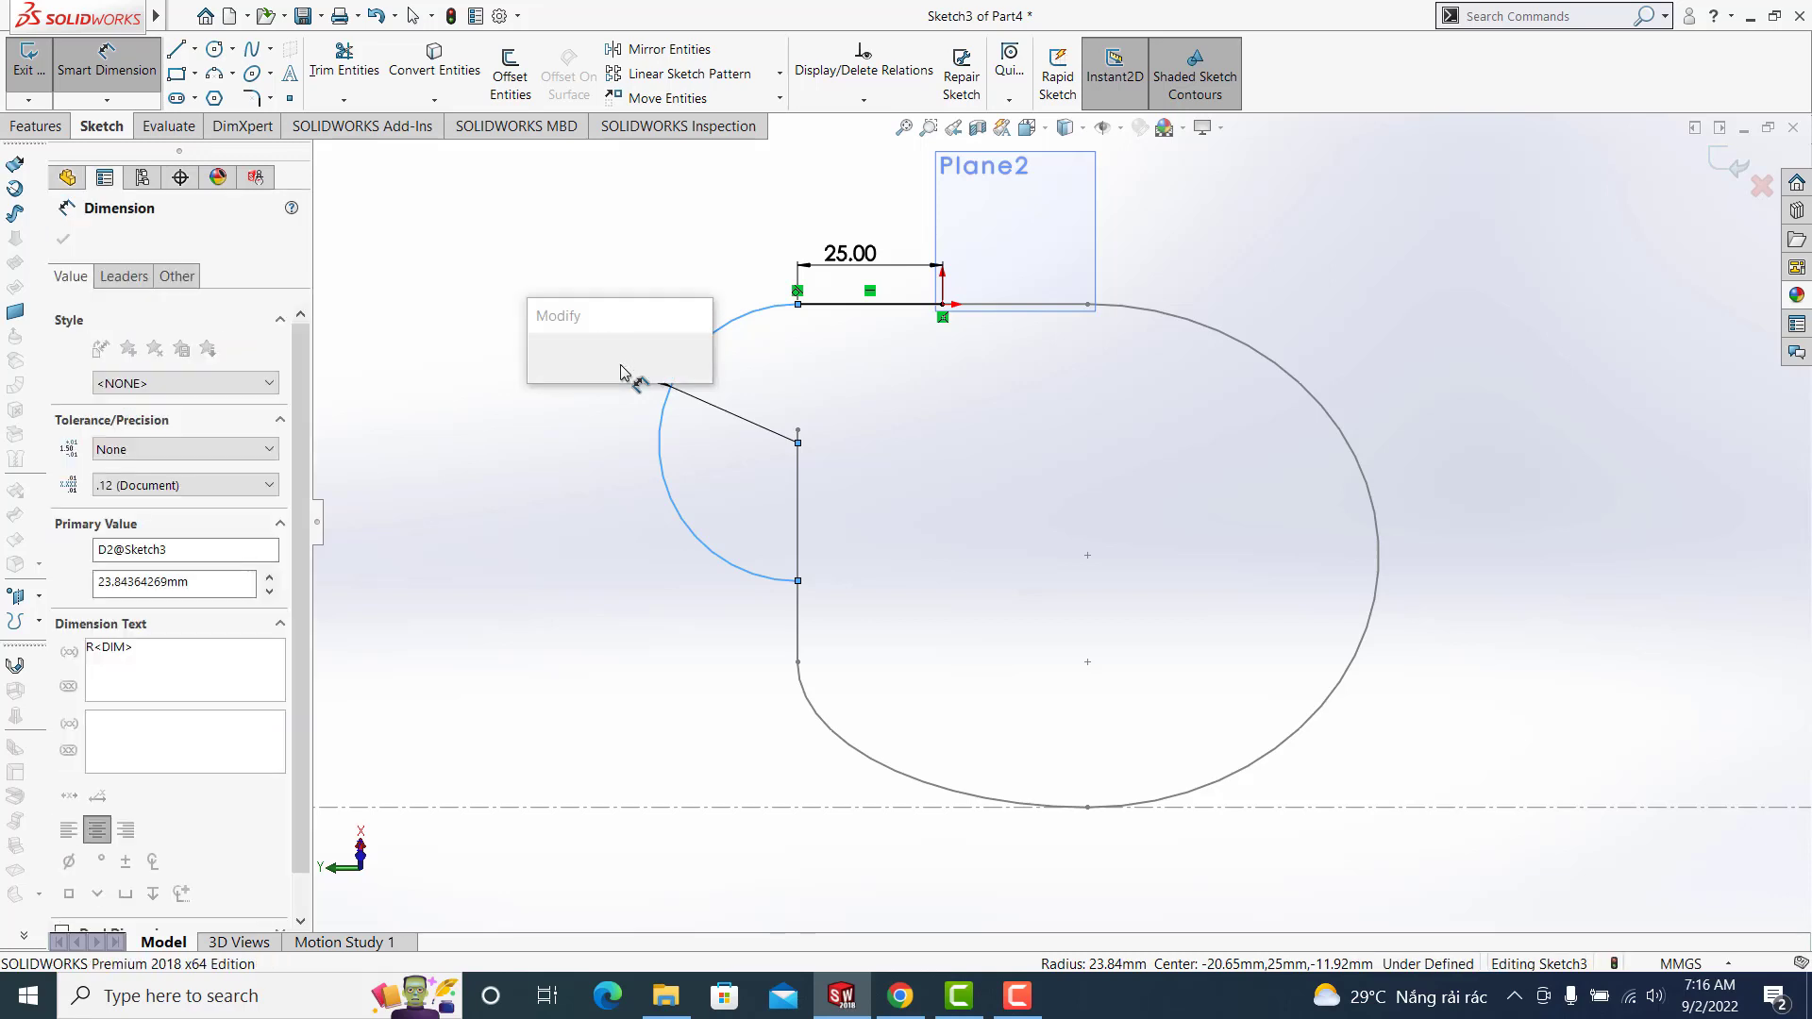
type("50")
key("Return")
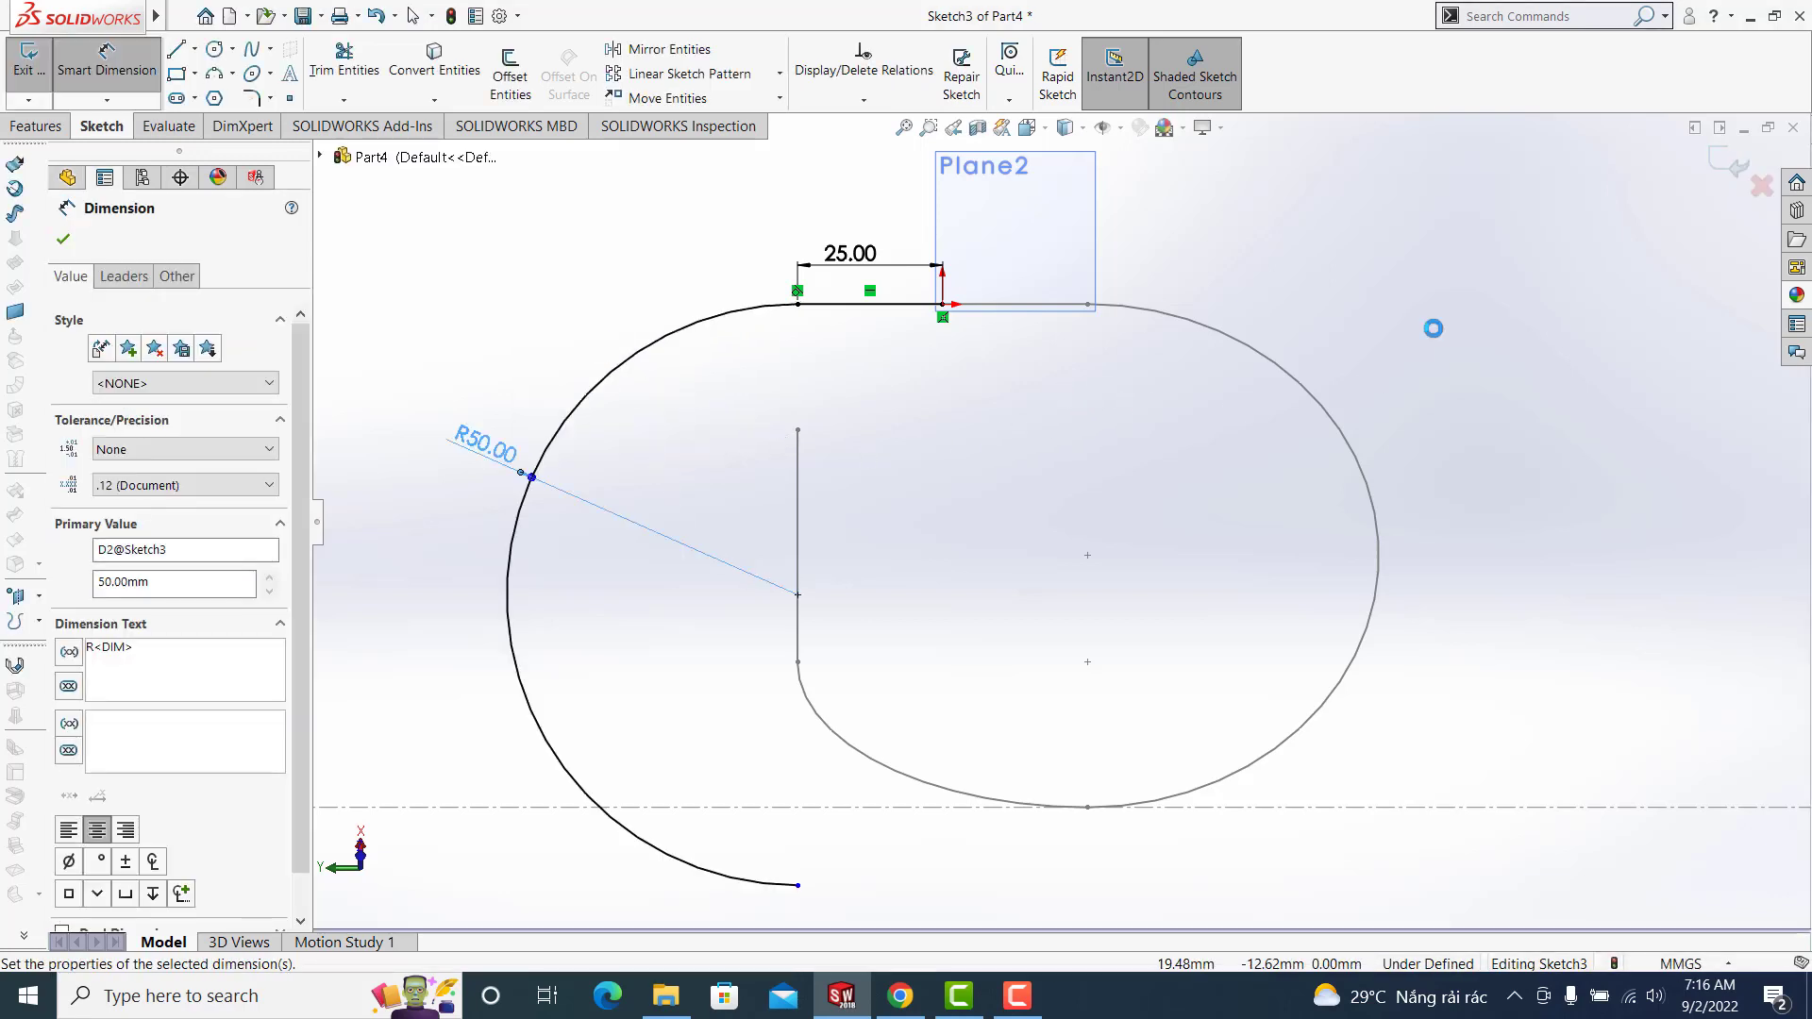
left_click(1450, 346)
Add a horizontal construction centerline through the arc's lower end
middle_click_drag(1409, 375, 1335, 408, "ctrl")
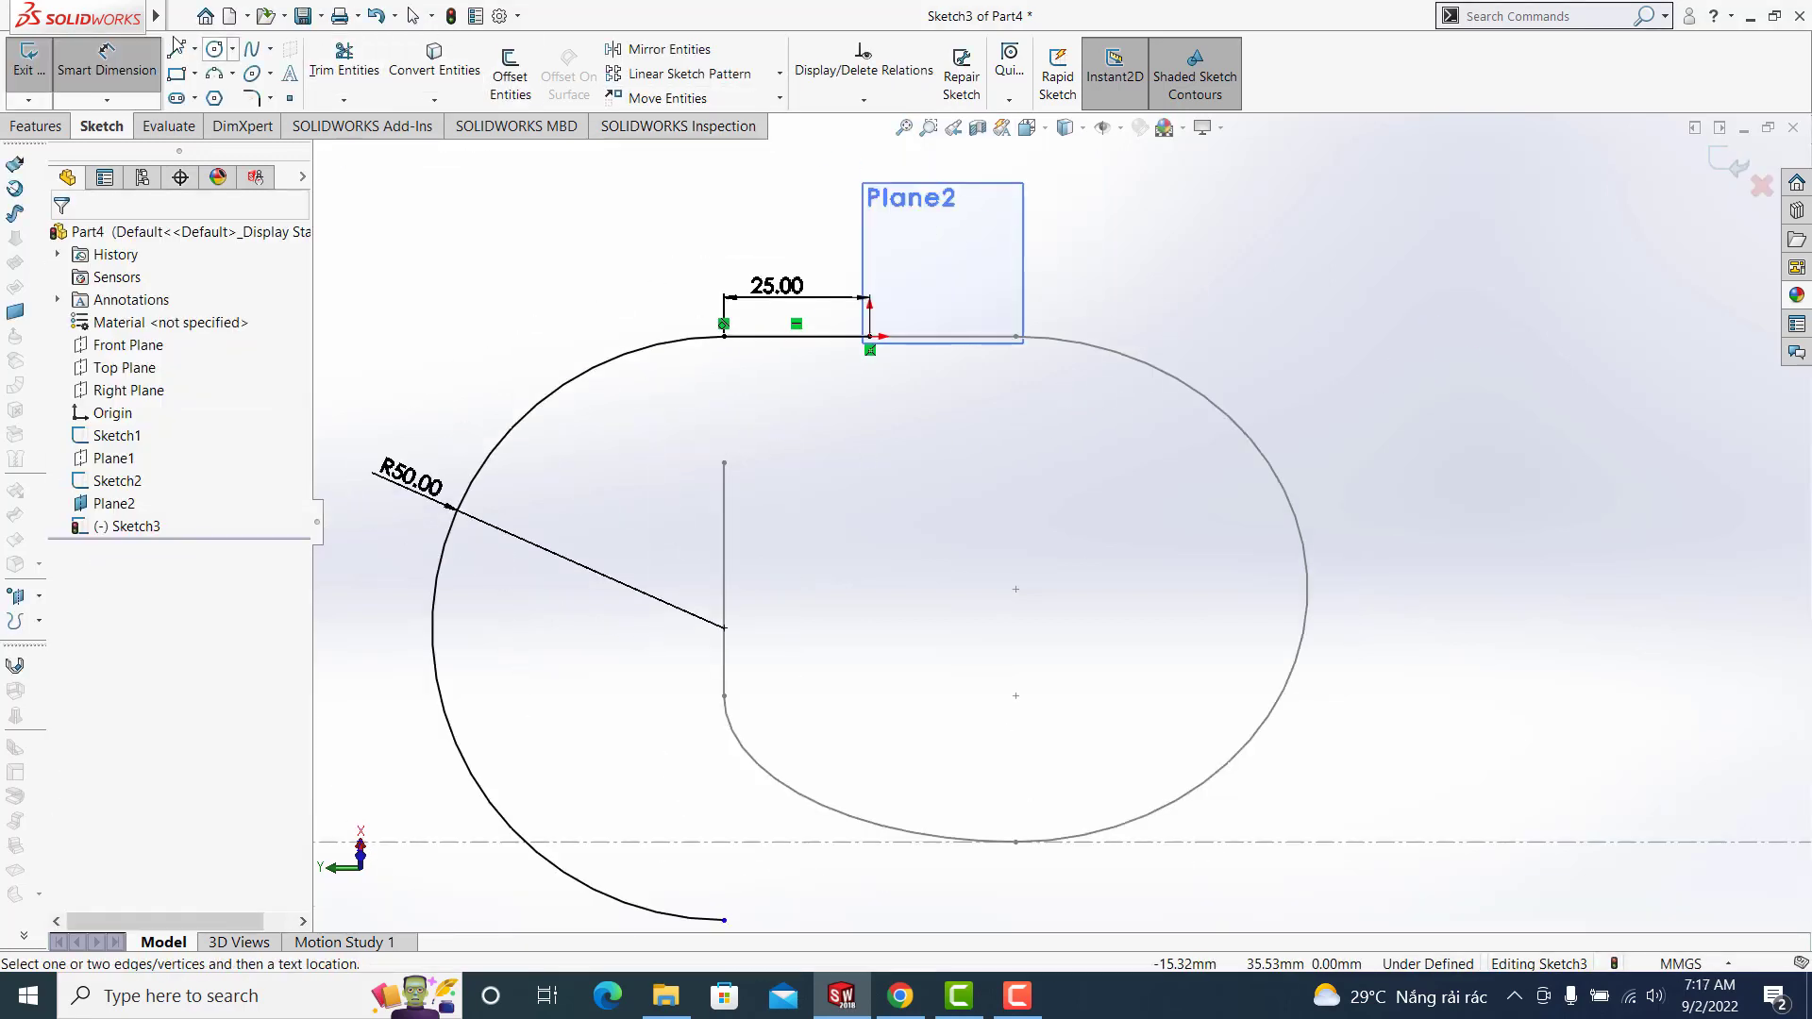
left_click(193, 48)
left_click(227, 97)
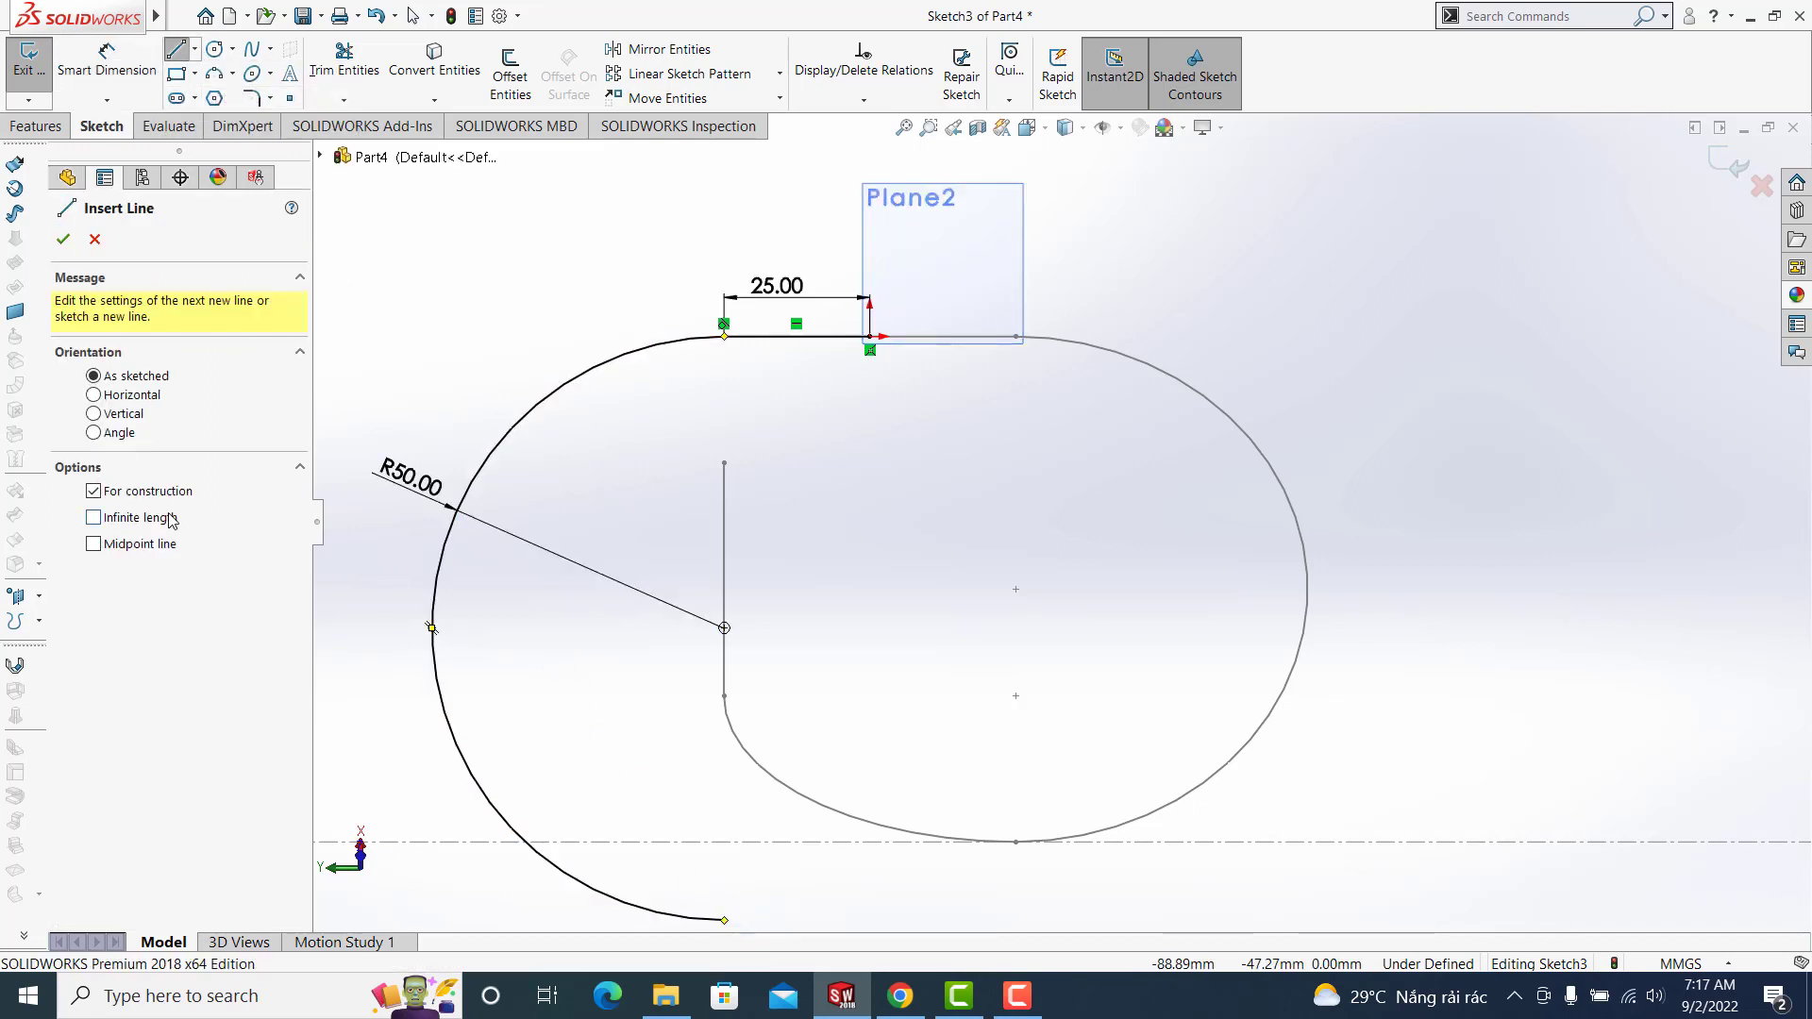
left_click(903, 128)
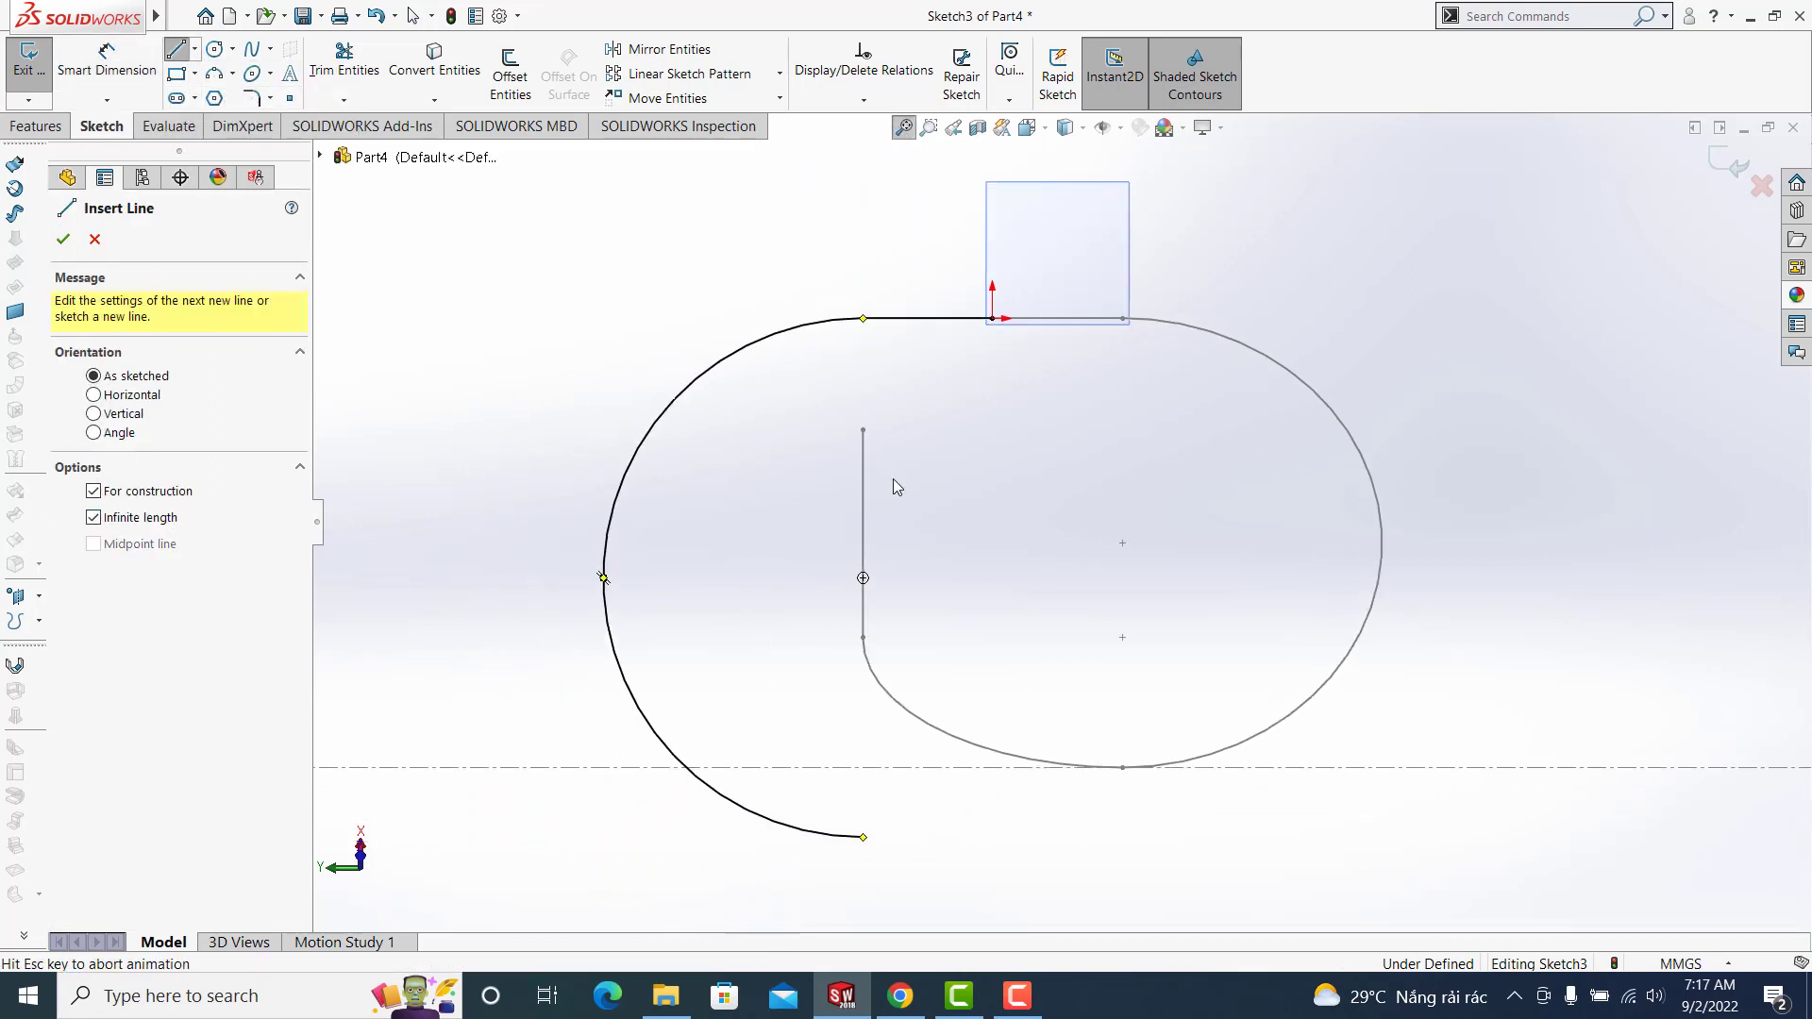
left_click_drag(968, 774, 991, 775)
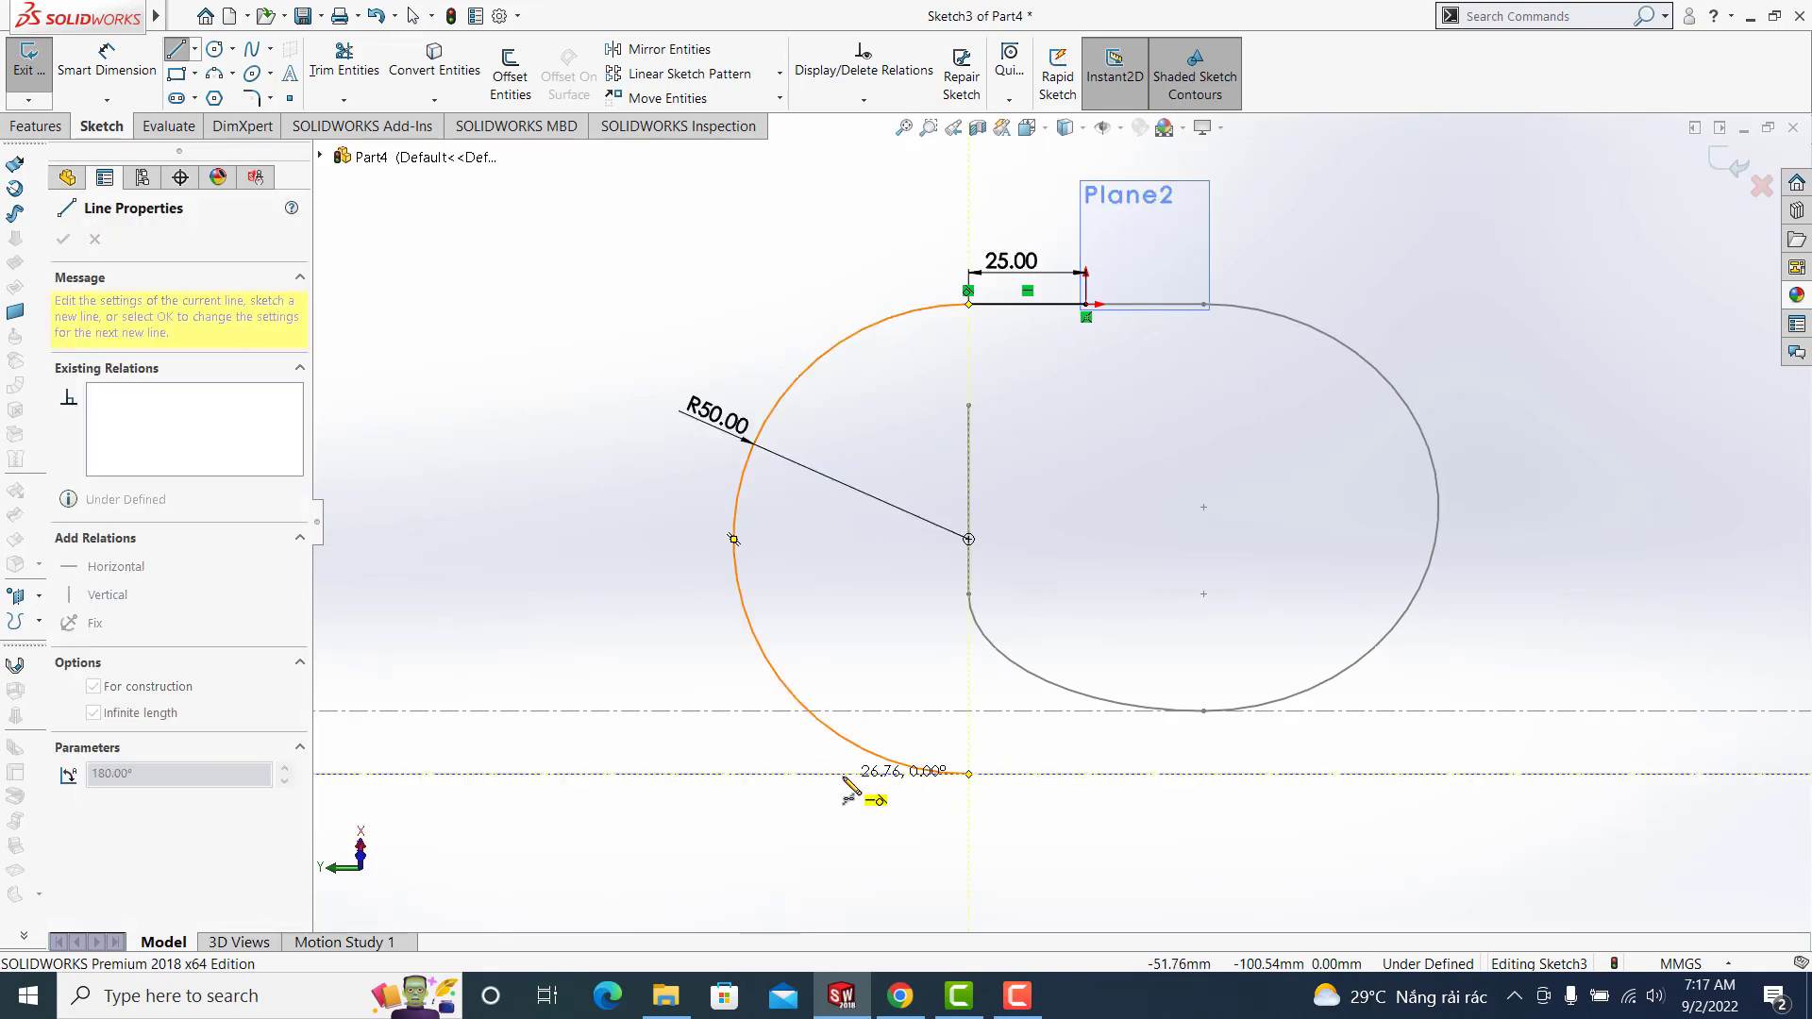
key("Escape")
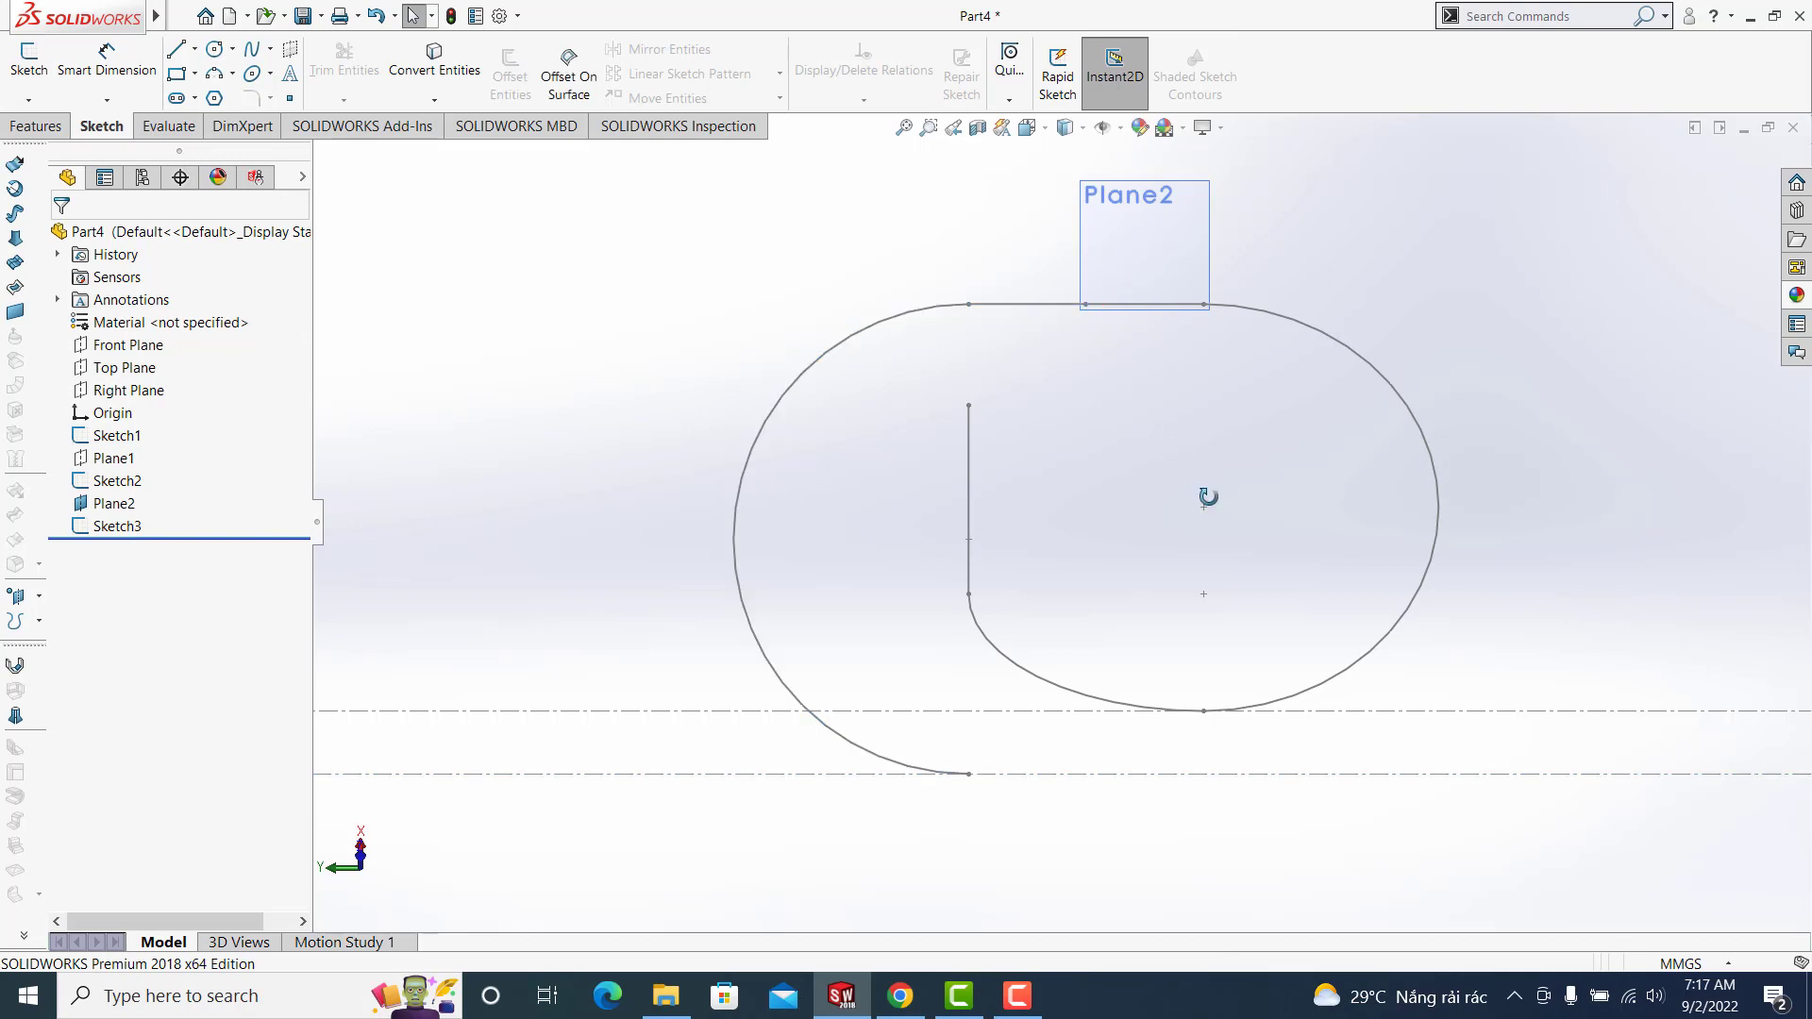
Hide Plane2 in a tilted 3D view
mouse_move(1206, 492)
middle_mouse_down()
mouse_move(1307, 469)
mouse_move(1302, 421)
middle_mouse_up()
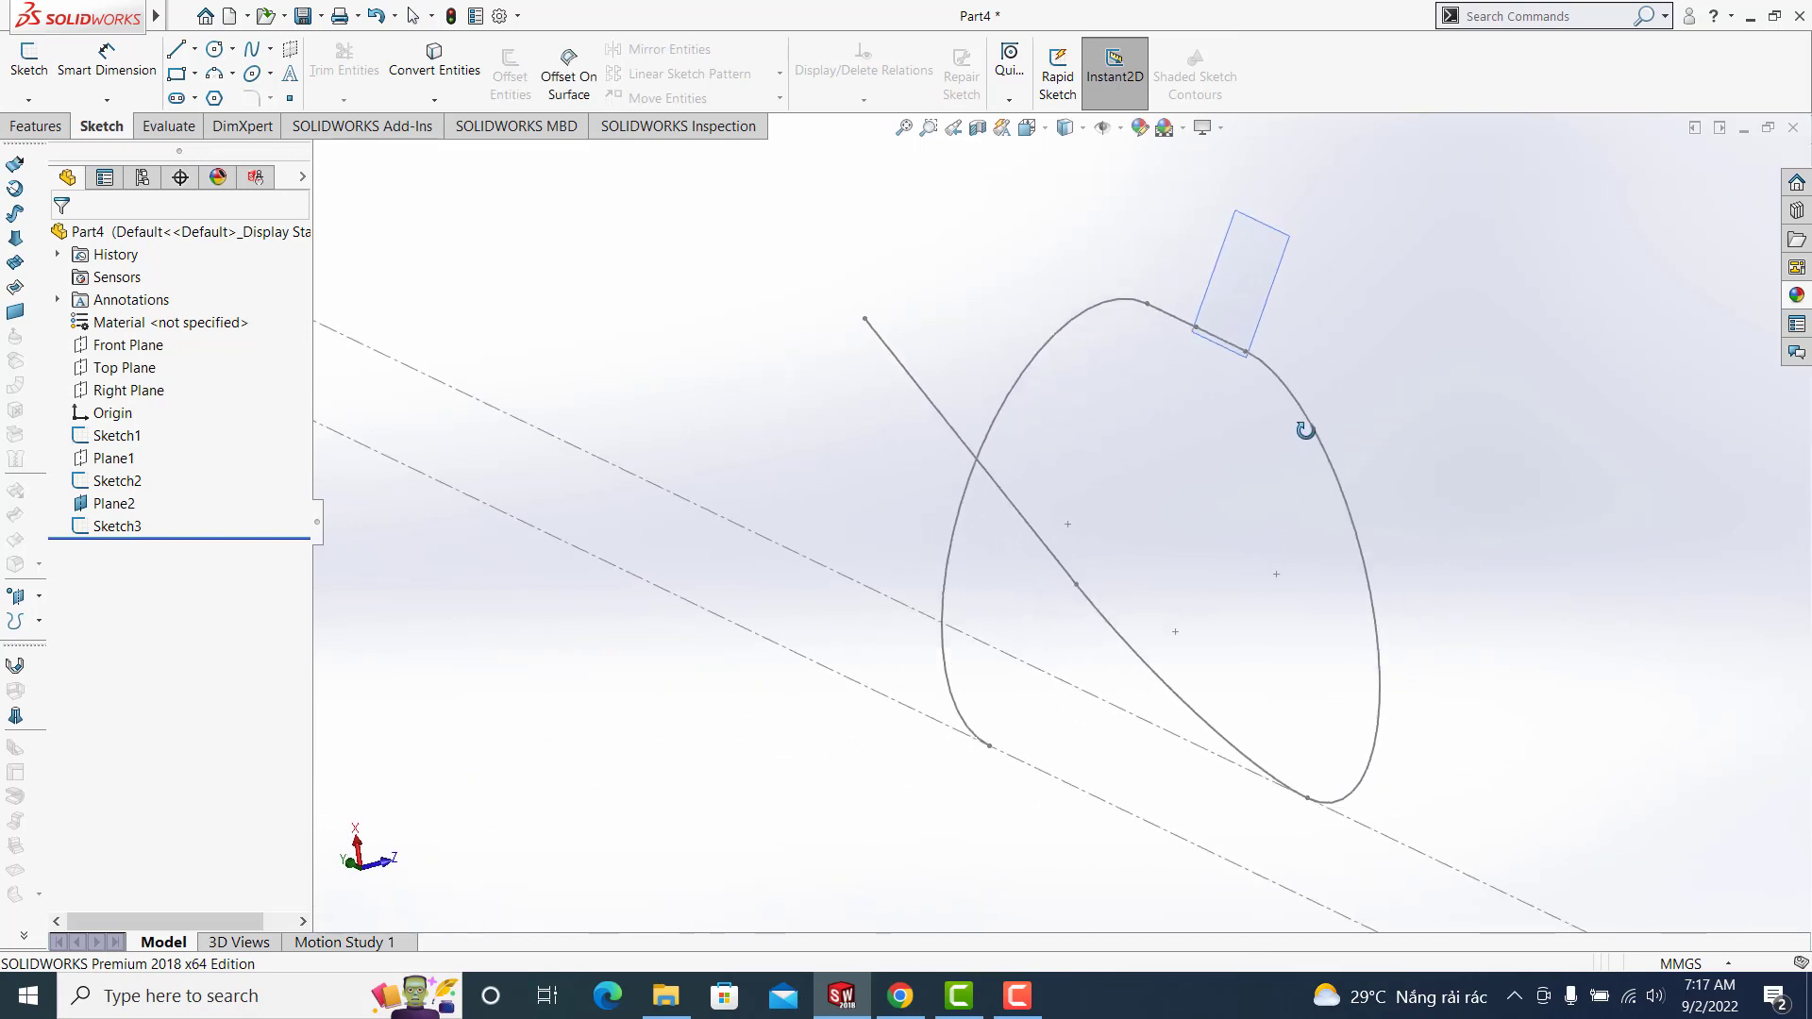
left_click(1233, 287)
left_click(1336, 218)
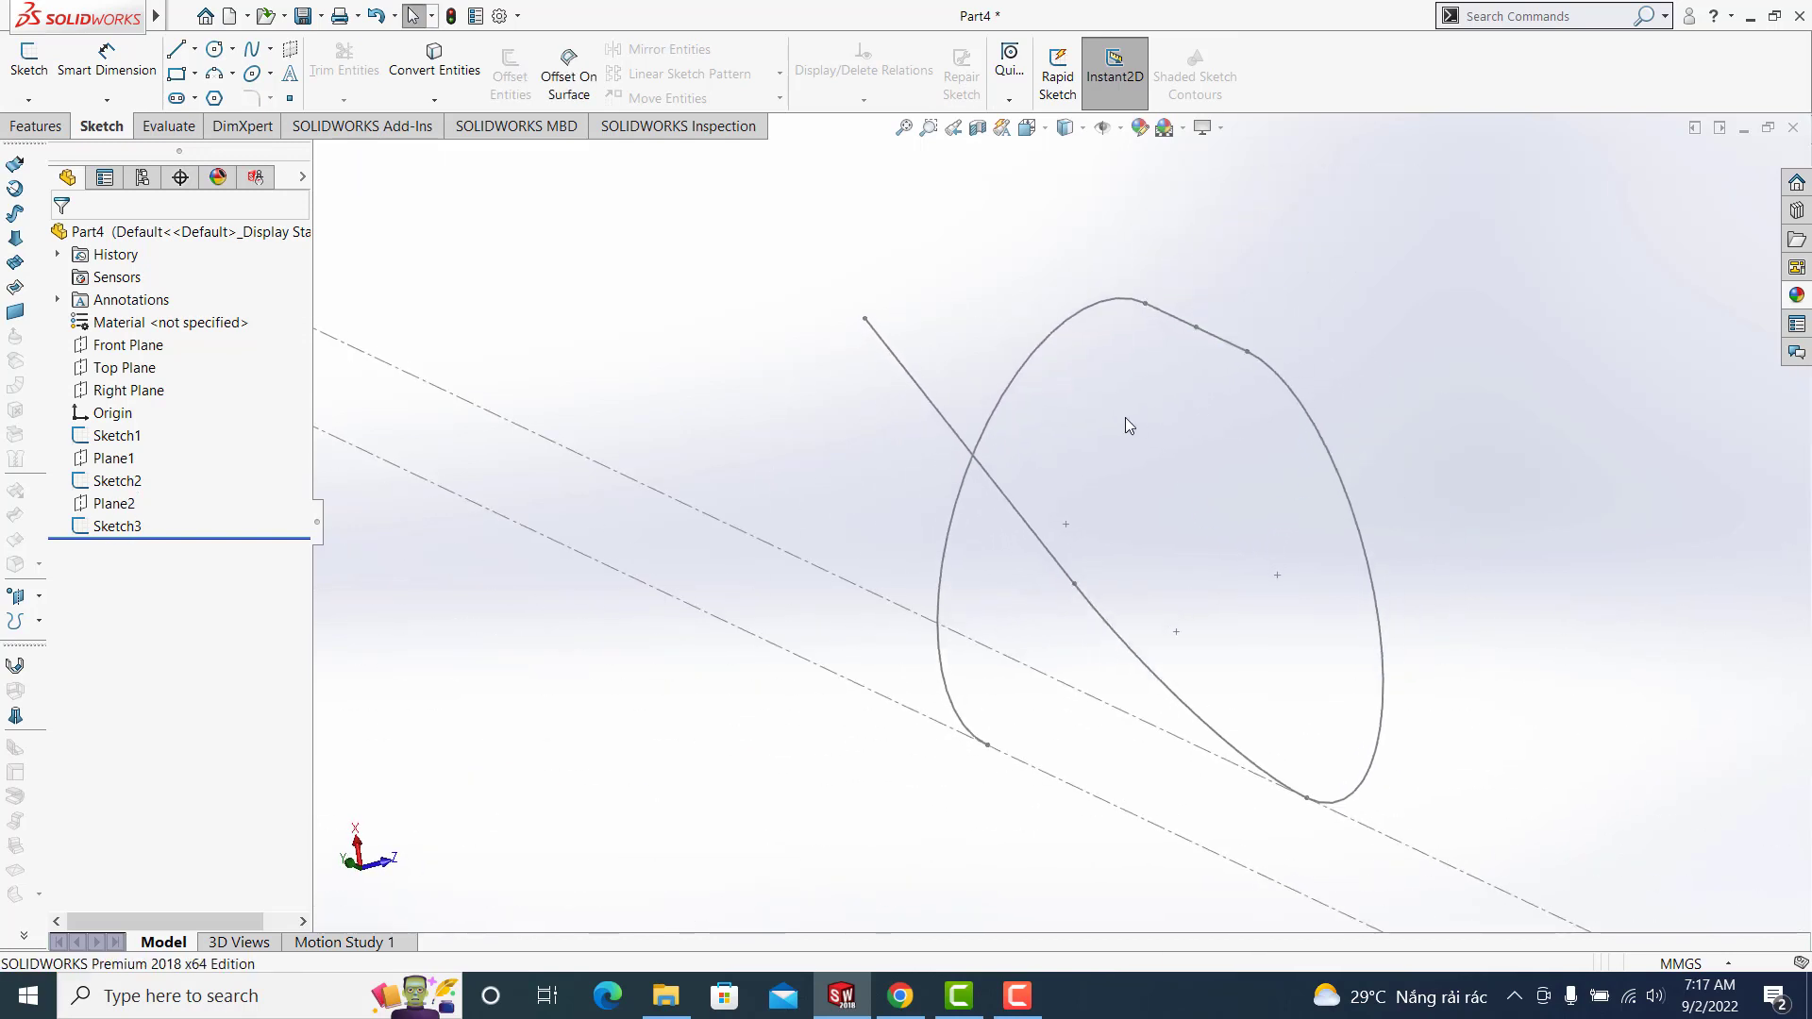
Start a new reference plane from Reference Geometry
mouse_move(1124, 421)
middle_mouse_down()
mouse_move(1177, 332)
mouse_move(1112, 268)
middle_mouse_up()
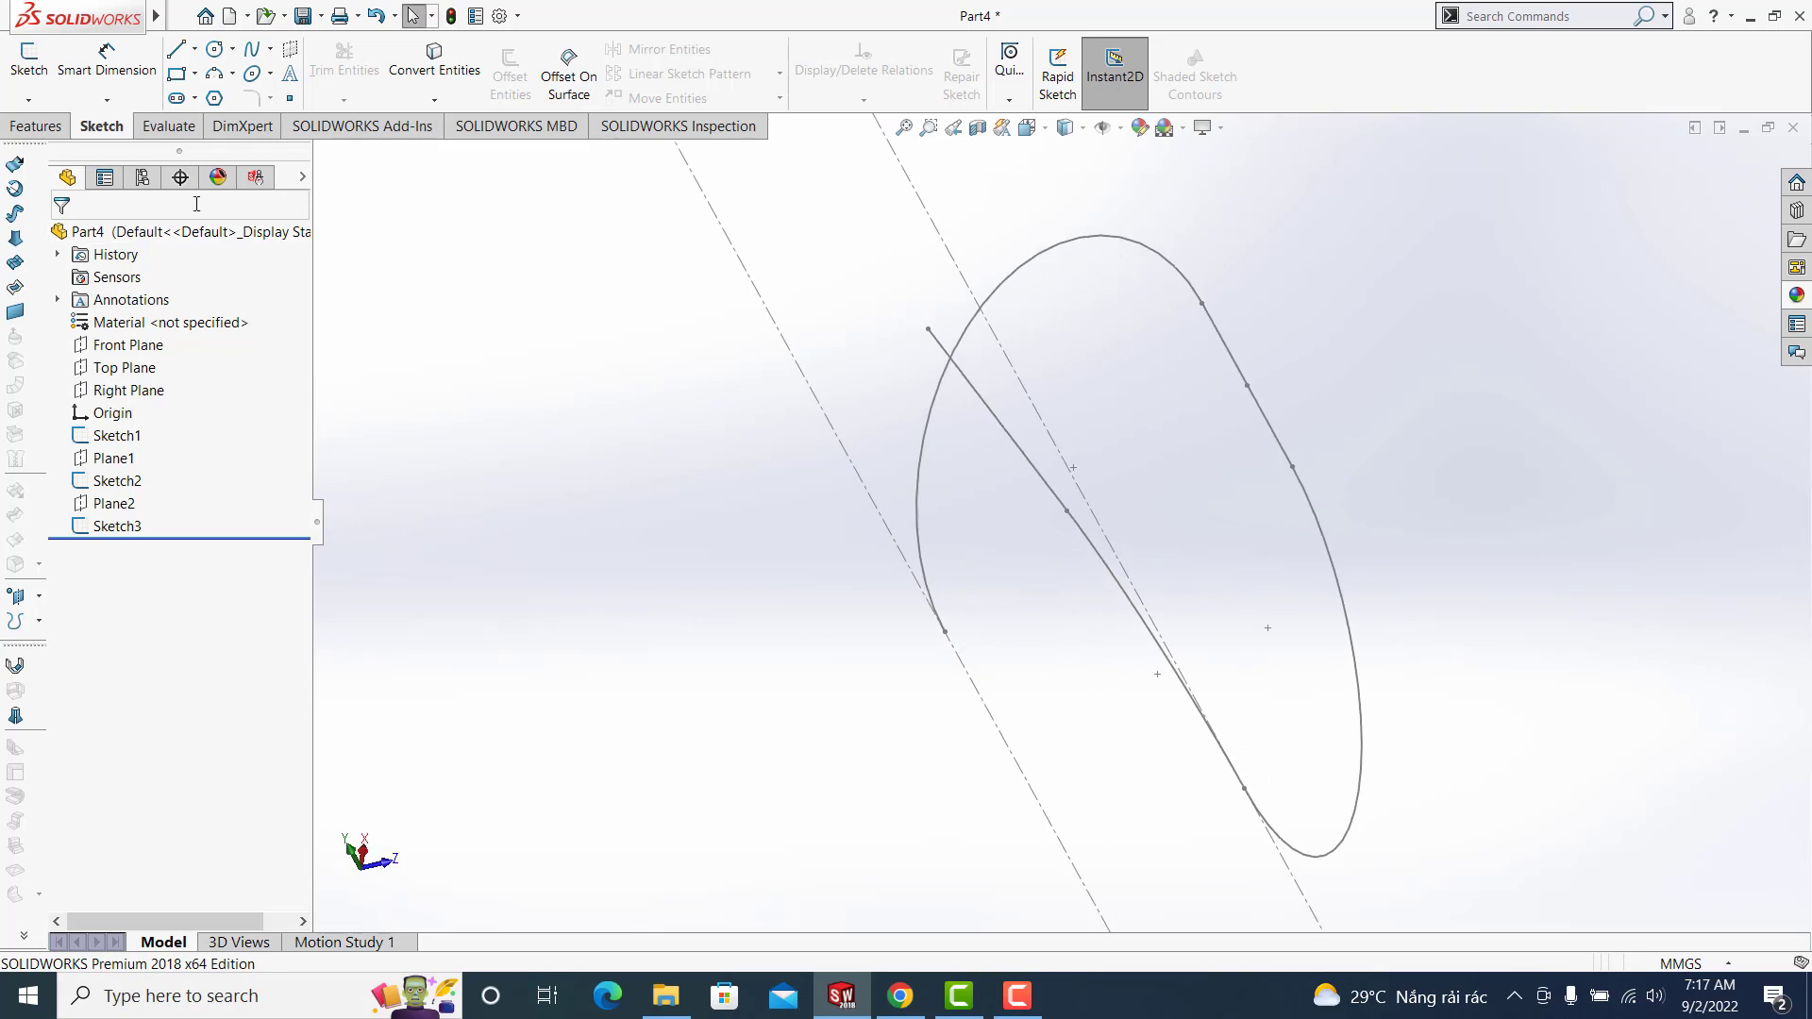
middle_click_drag(847, 474, 894, 513)
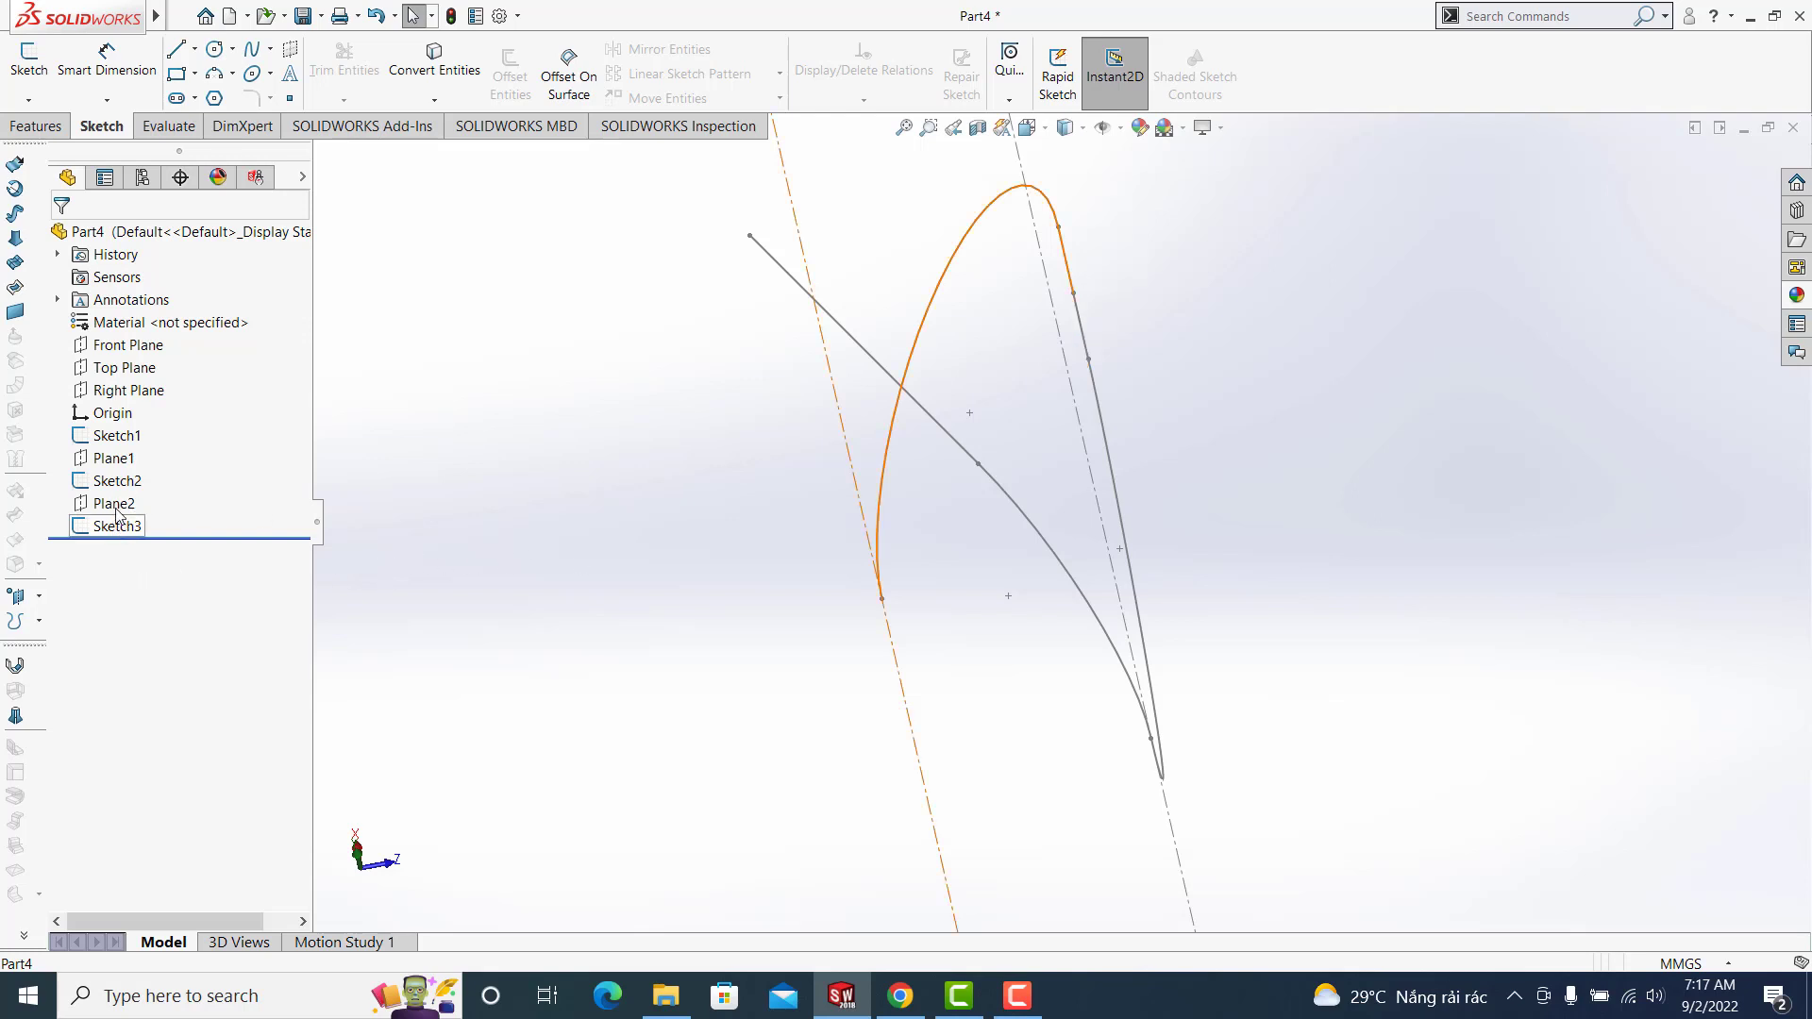
left_click(57, 126)
left_click(929, 58)
left_click(943, 126)
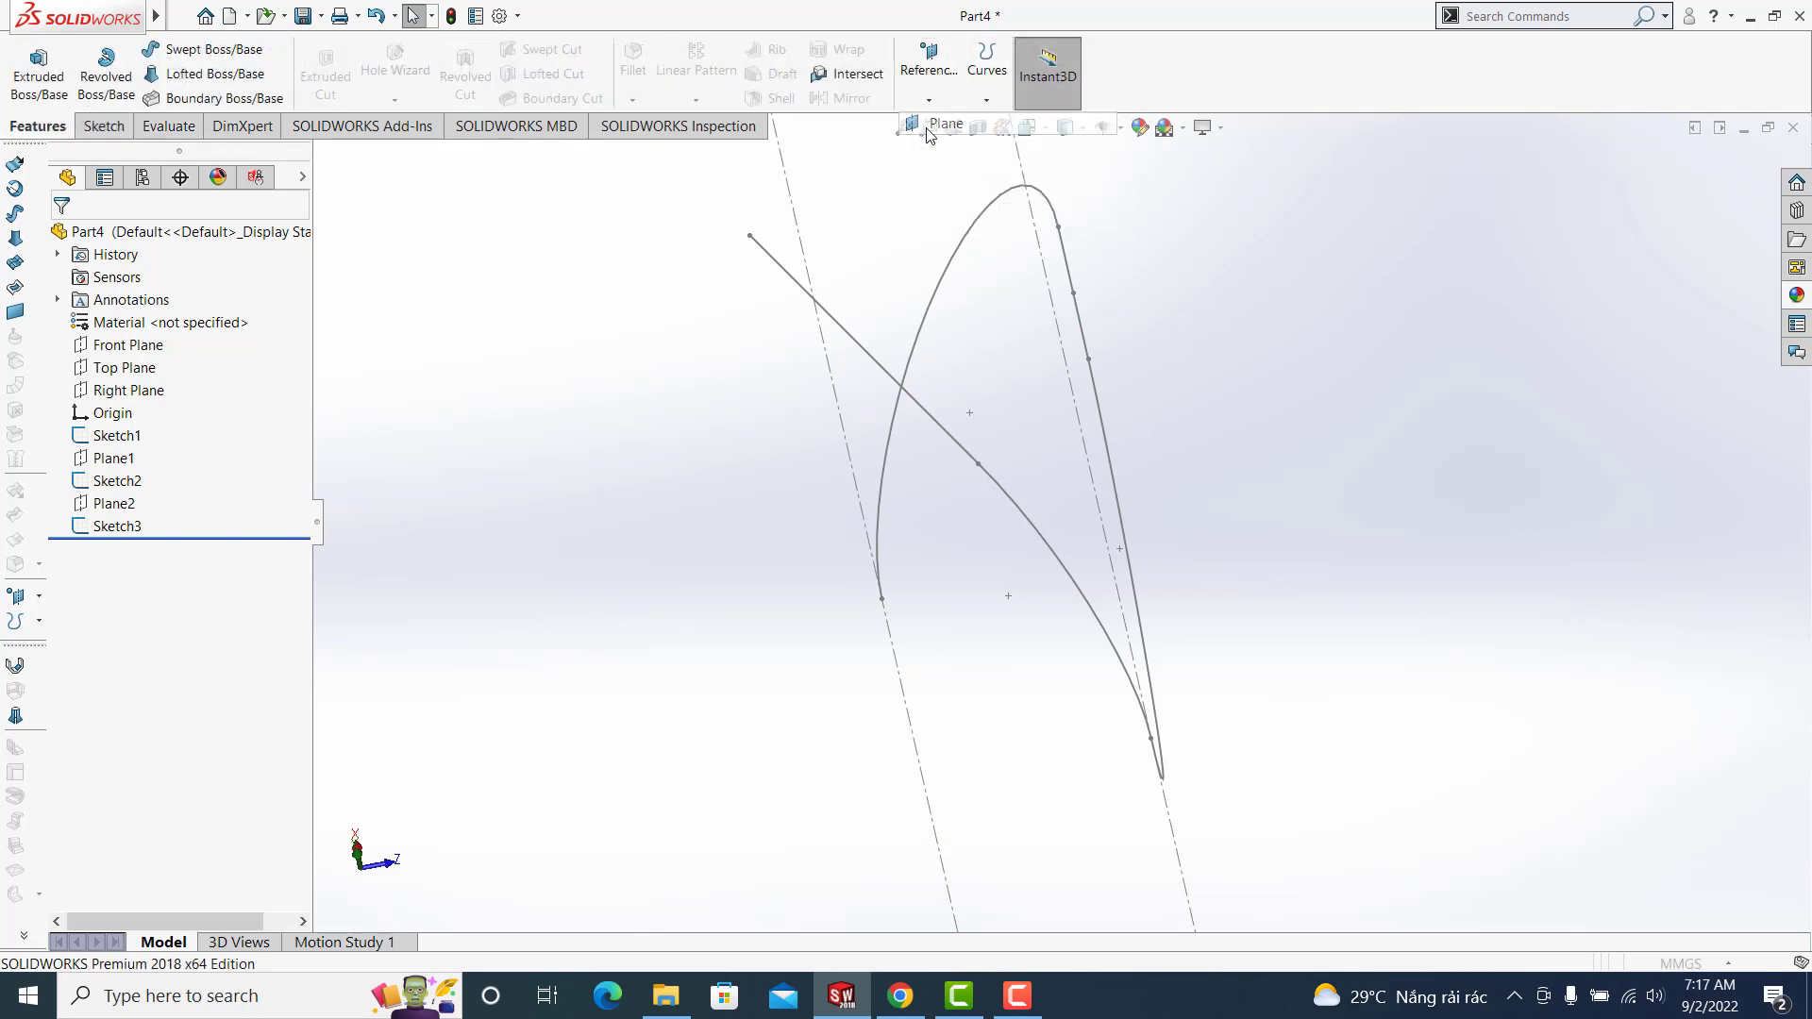
Create Plane3 through Sketch3's line at 30 degrees to Plane2
left_click(893, 651)
left_click(322, 157)
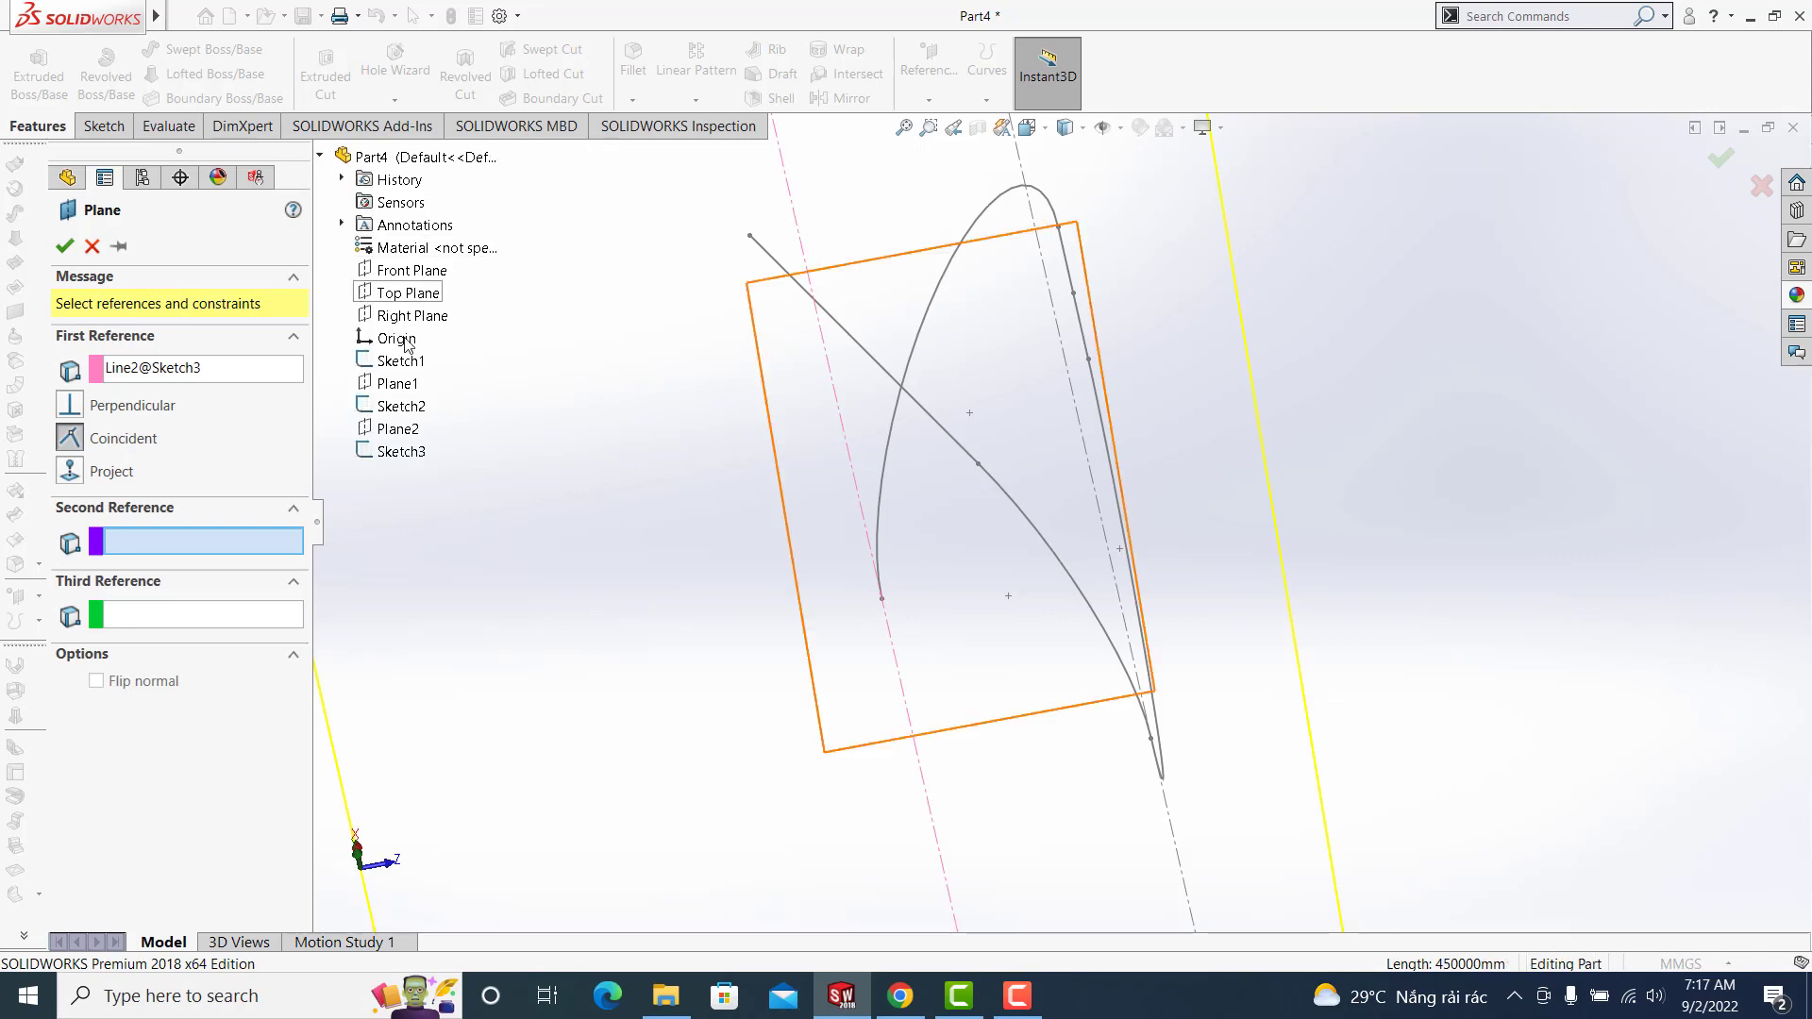
left_click(396, 430)
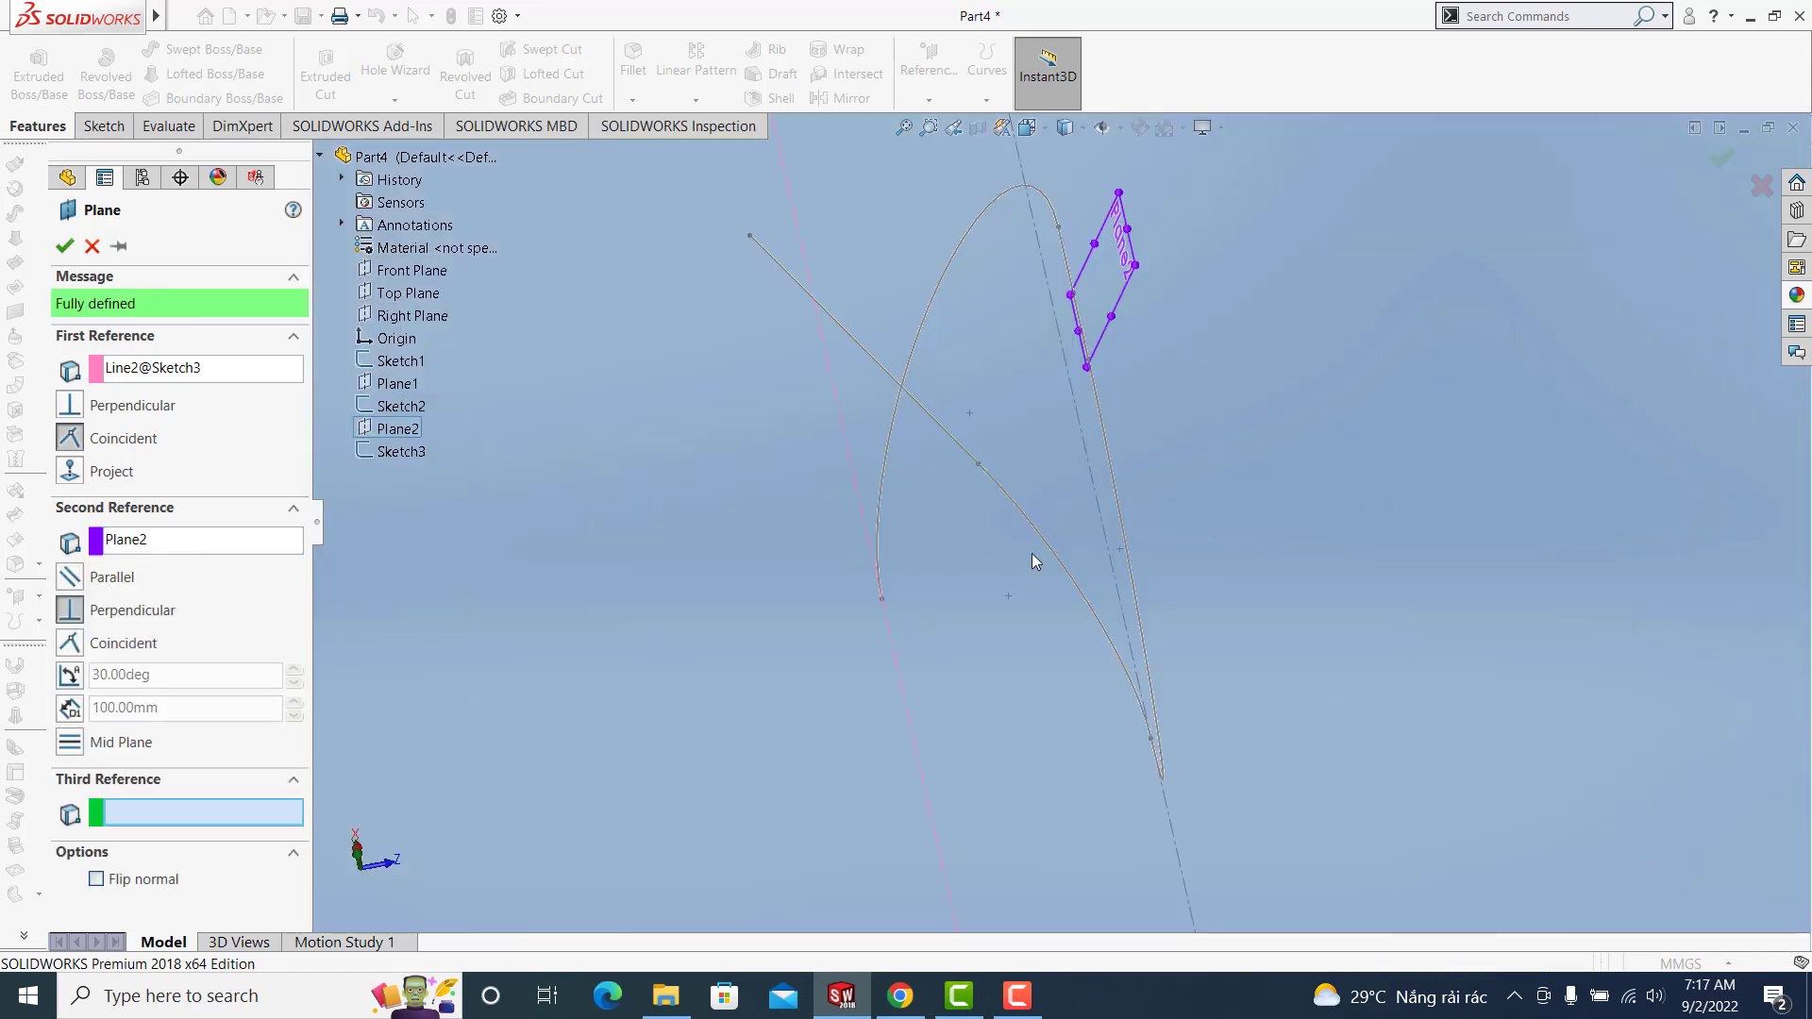
mouse_move(1028, 329)
middle_mouse_down()
mouse_move(1052, 445)
mouse_move(971, 514)
mouse_move(1003, 434)
mouse_move(1013, 461)
middle_mouse_up()
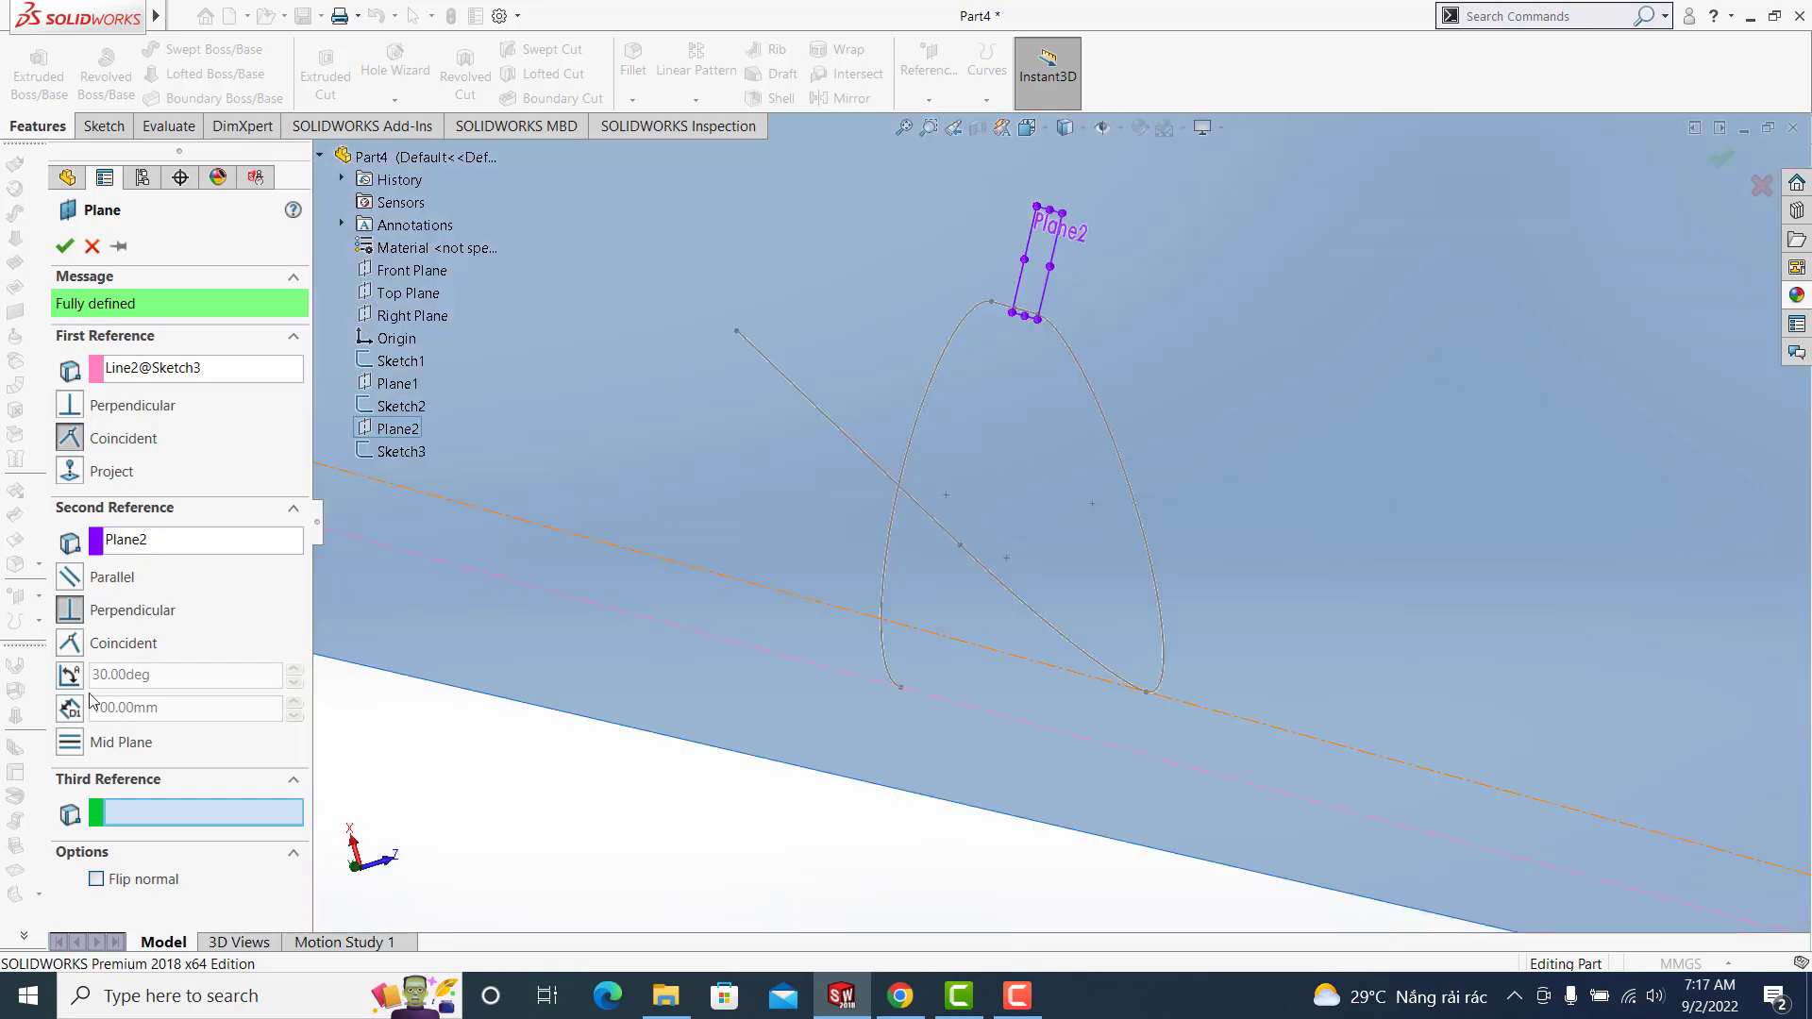
left_click(72, 676)
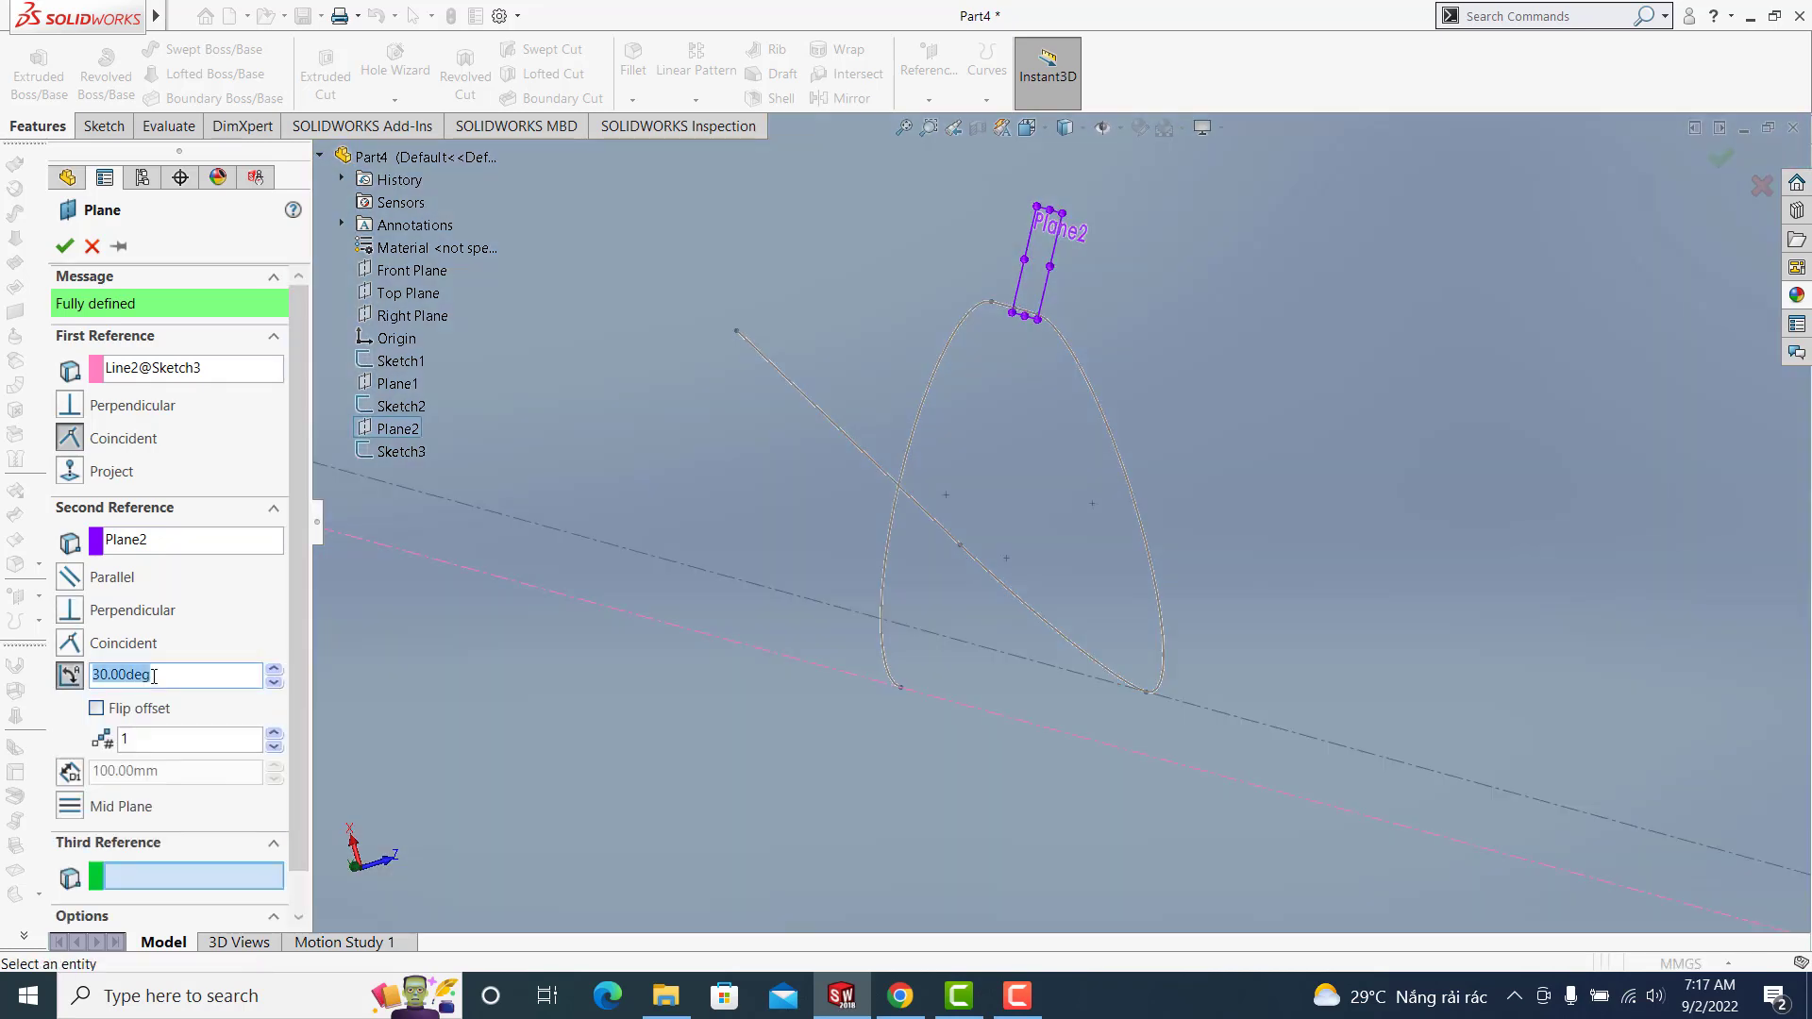
type("30")
key("Return")
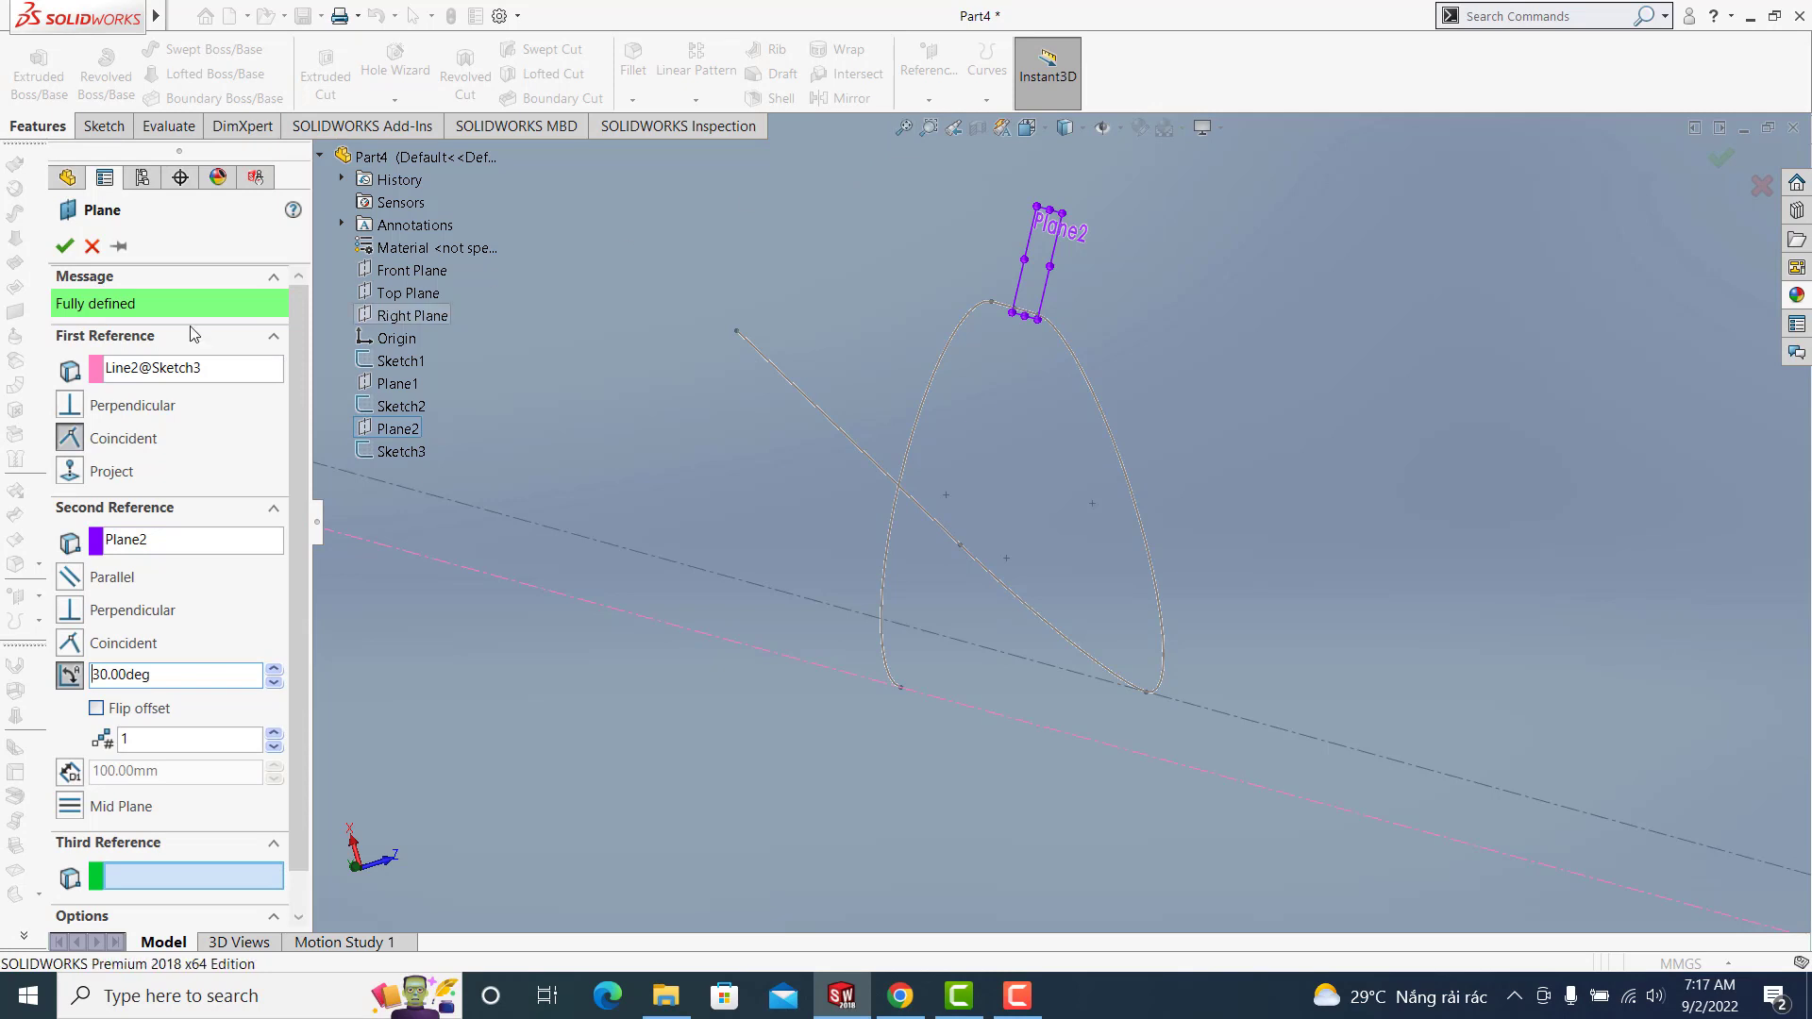
left_click(64, 247)
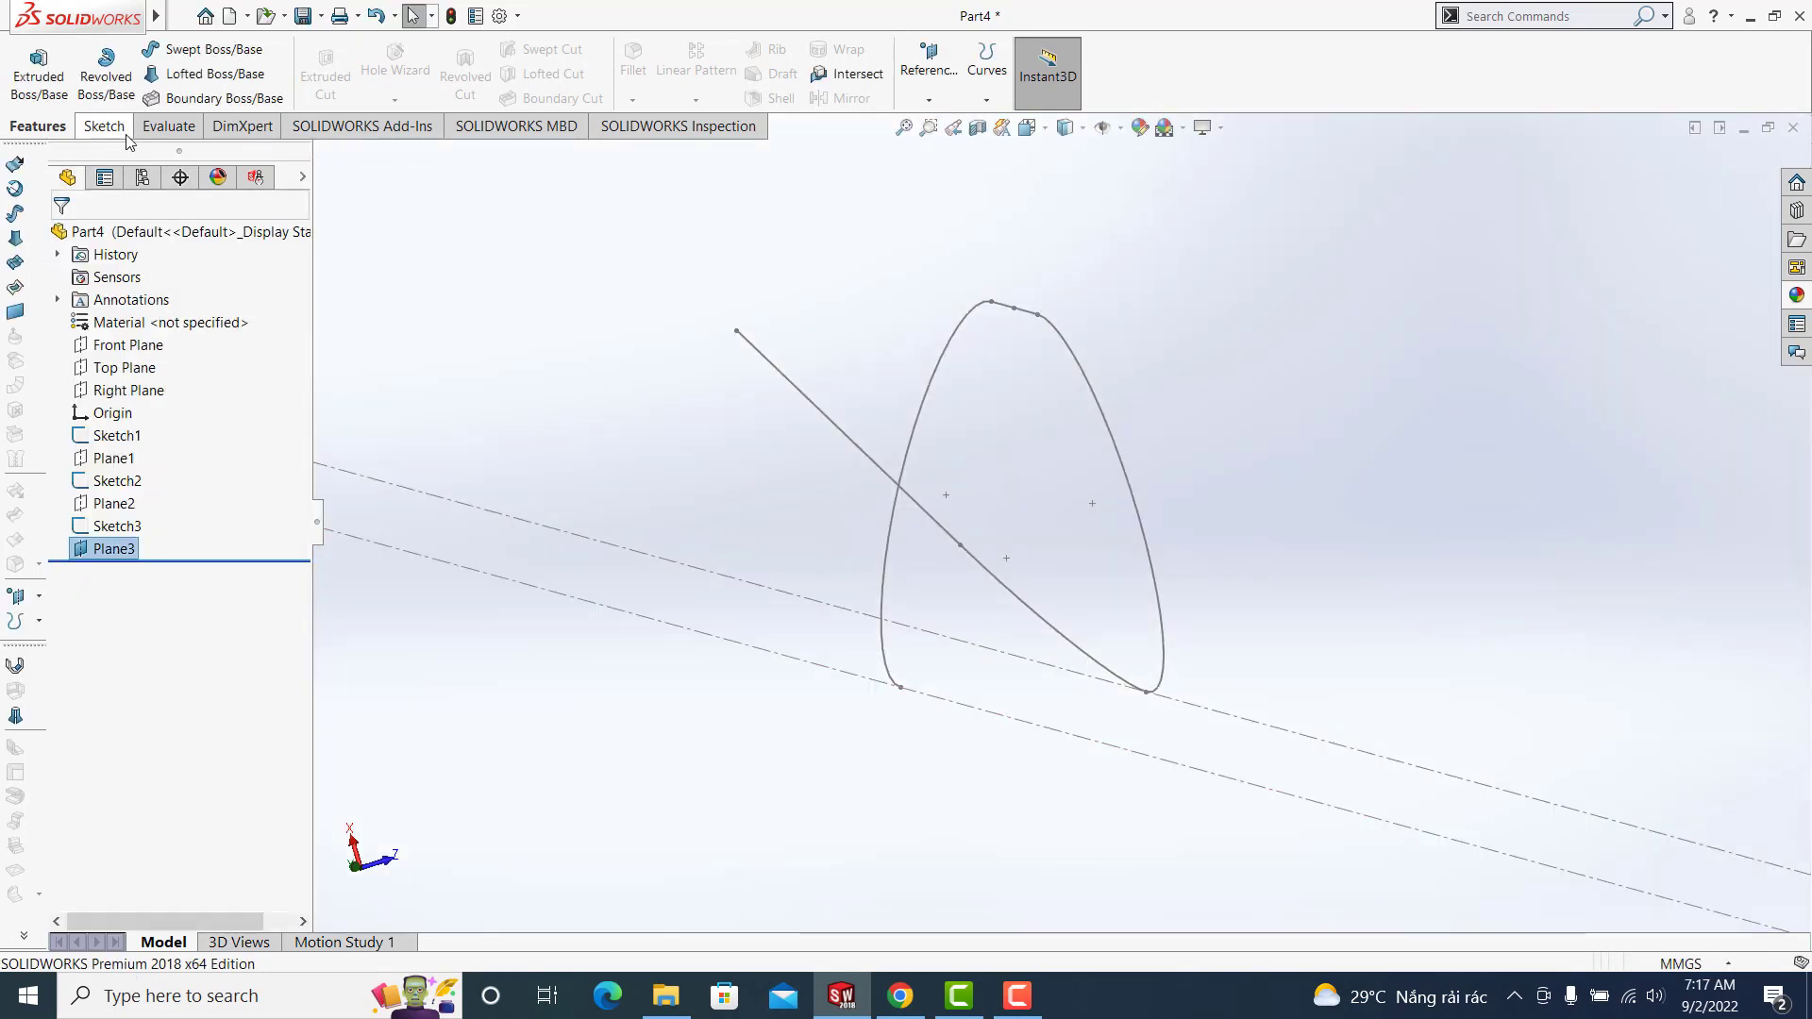
left_click(102, 127)
Open Sketch4 on Plane3, view it Normal To, and zoom in around the origin
left_click(28, 59)
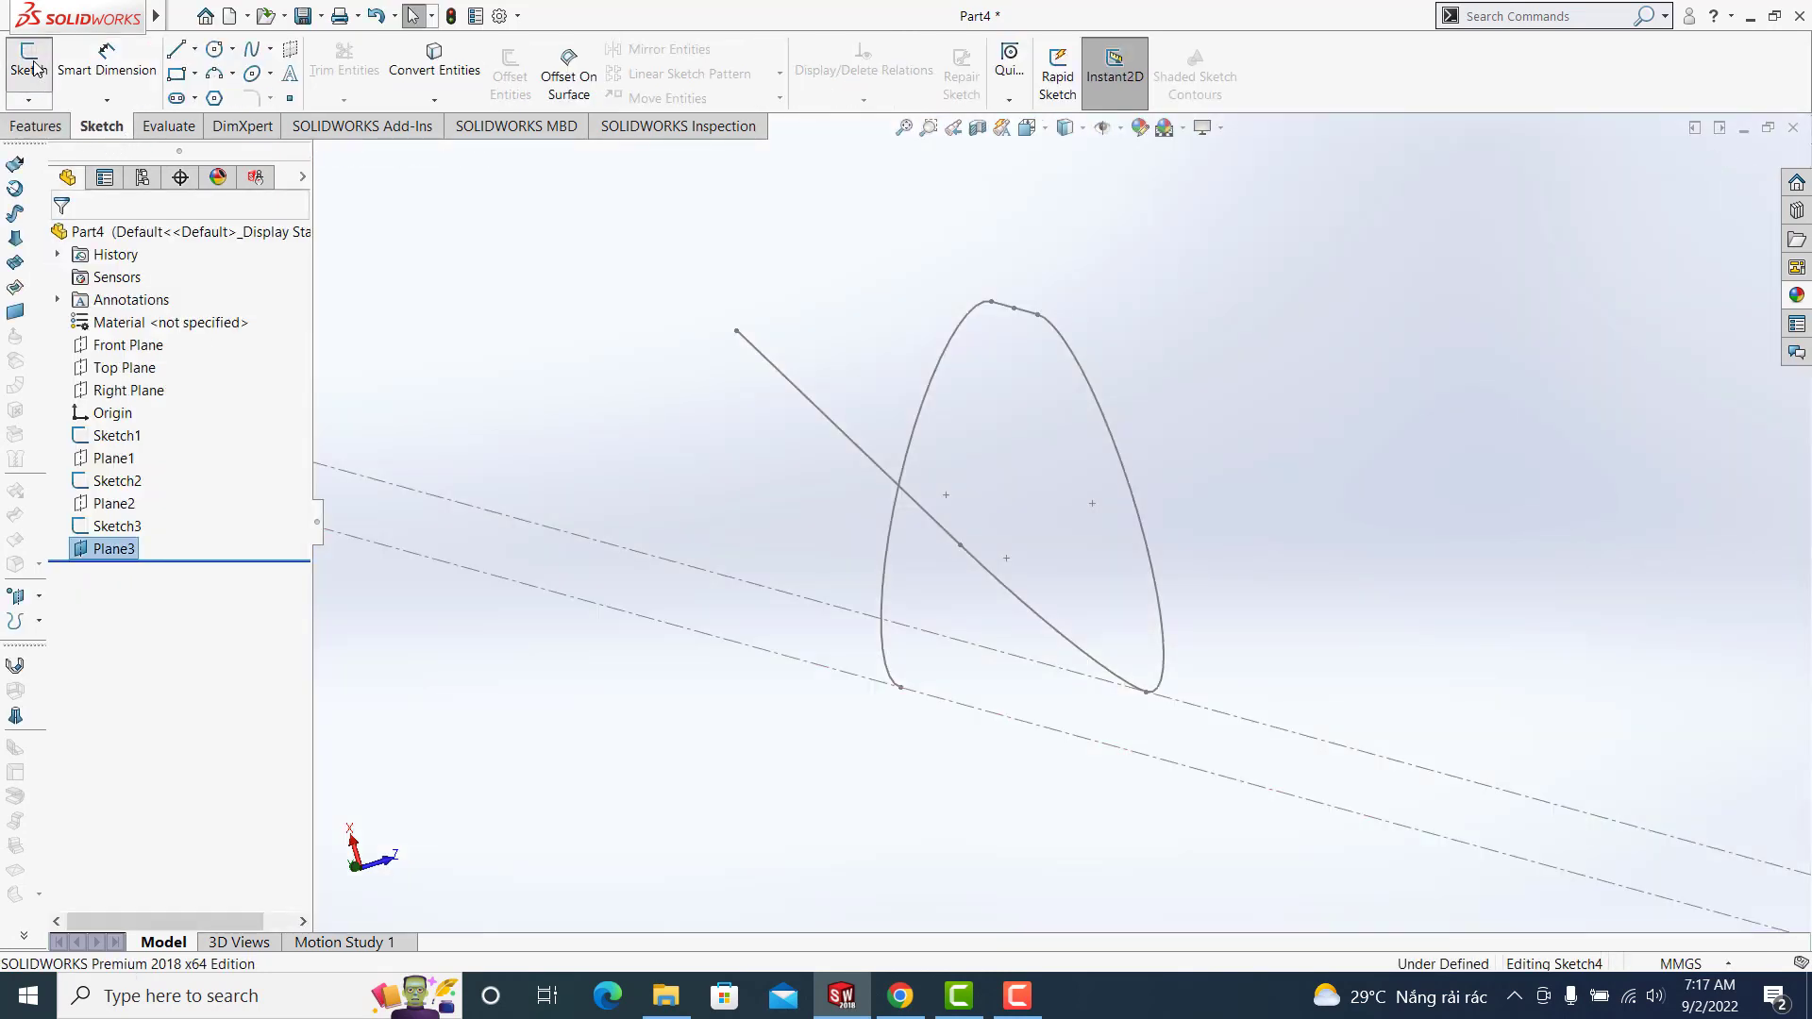
key("ctrl+8")
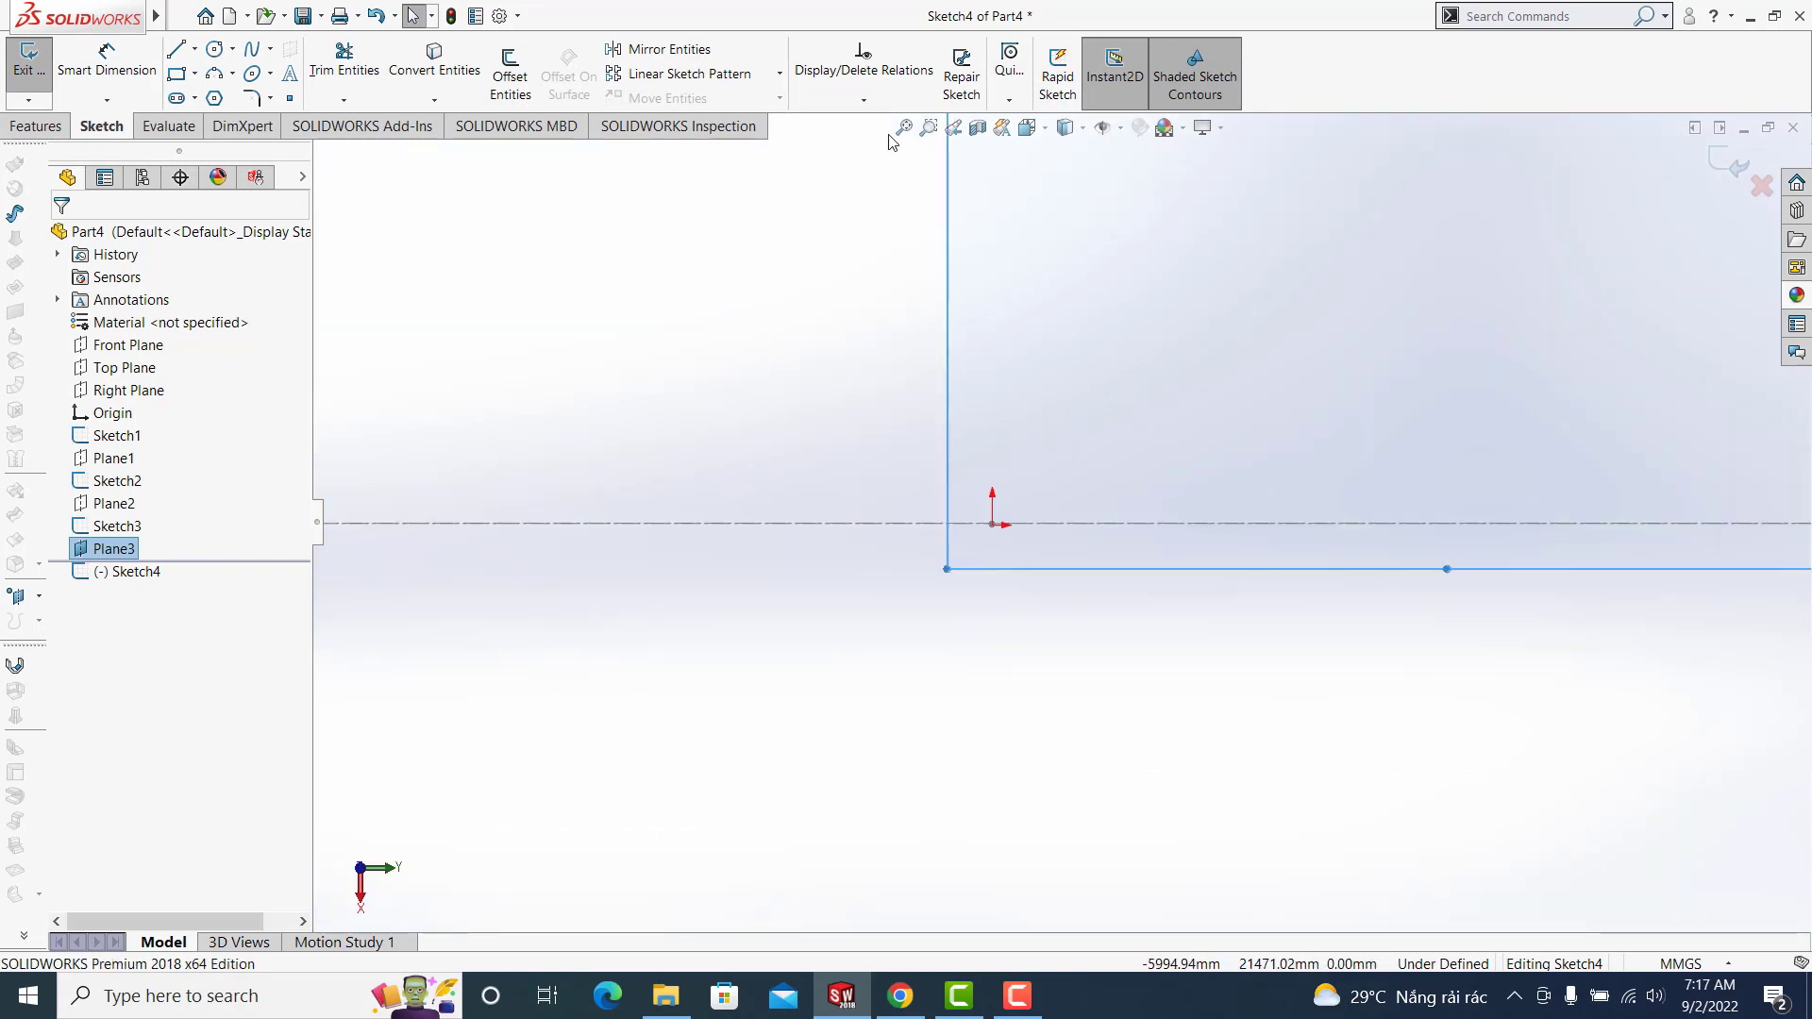
left_click(928, 129)
left_click_drag(1021, 491, 943, 564)
scroll(1123, 566, "down", 1)
scroll(1114, 557, "down", 1)
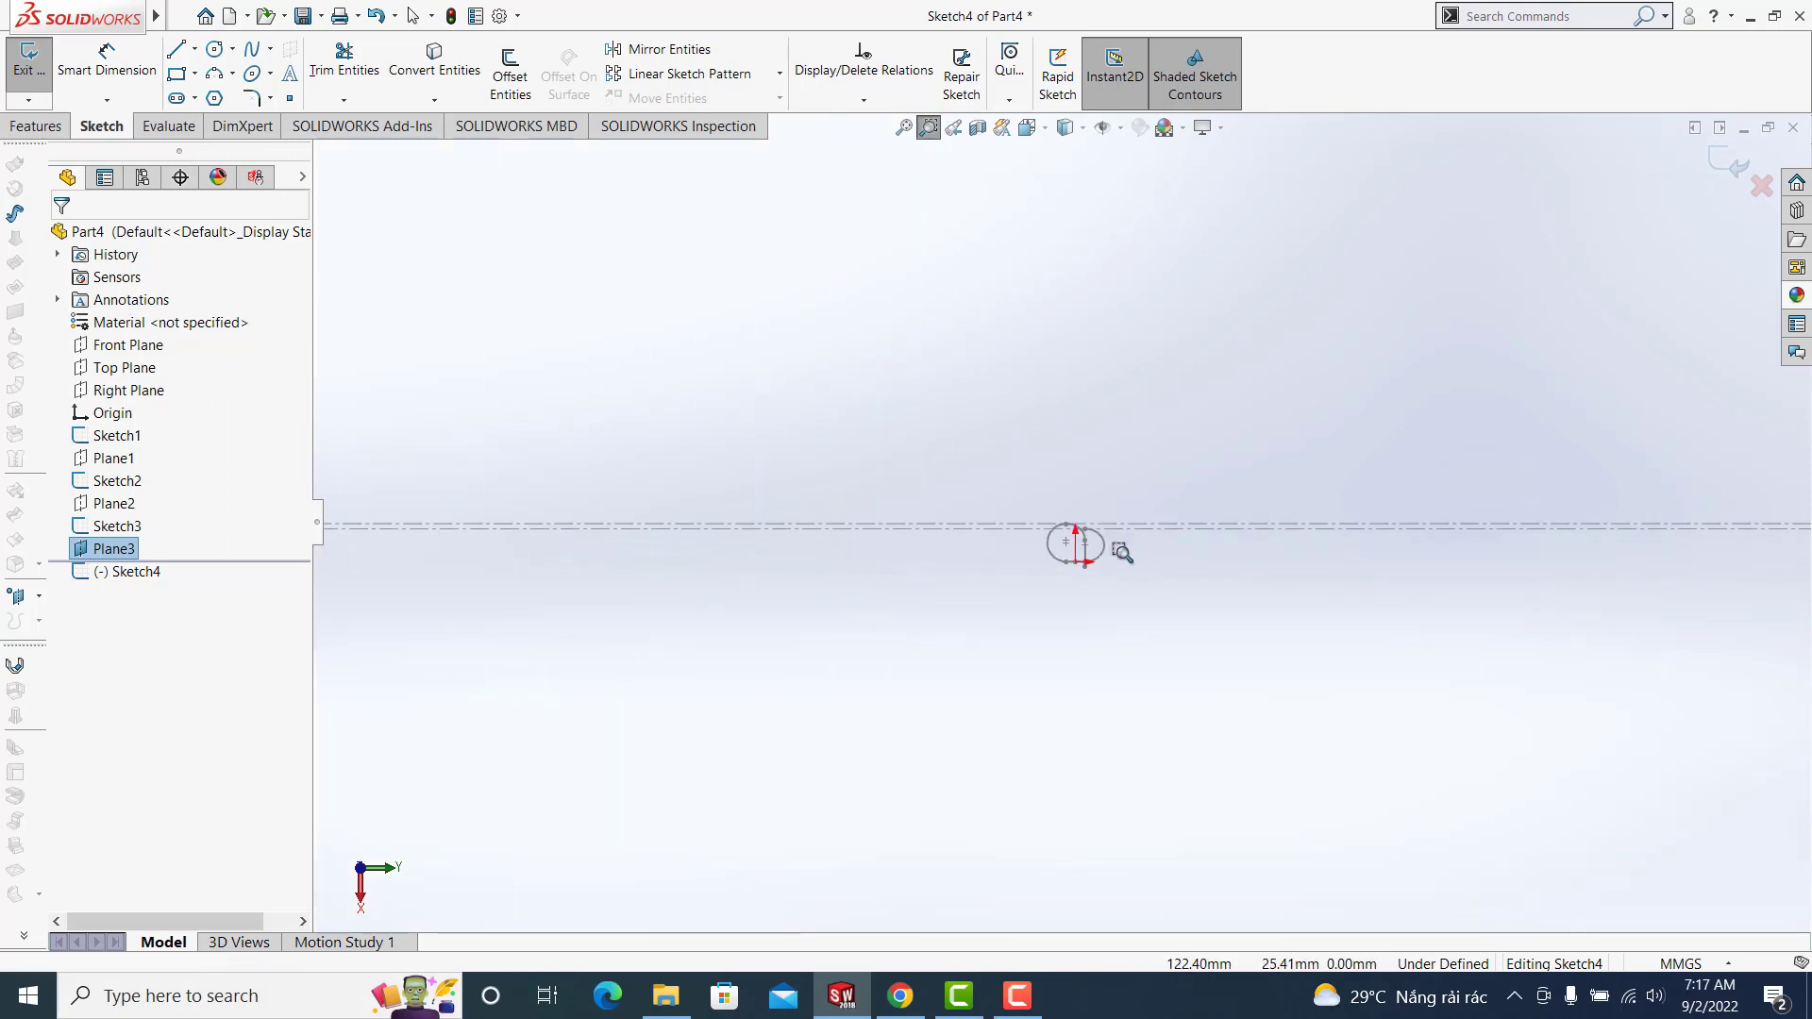
scroll(1095, 543, "down", 2)
scroll(1057, 524, "down", 3)
scroll(1060, 526, "down", 2)
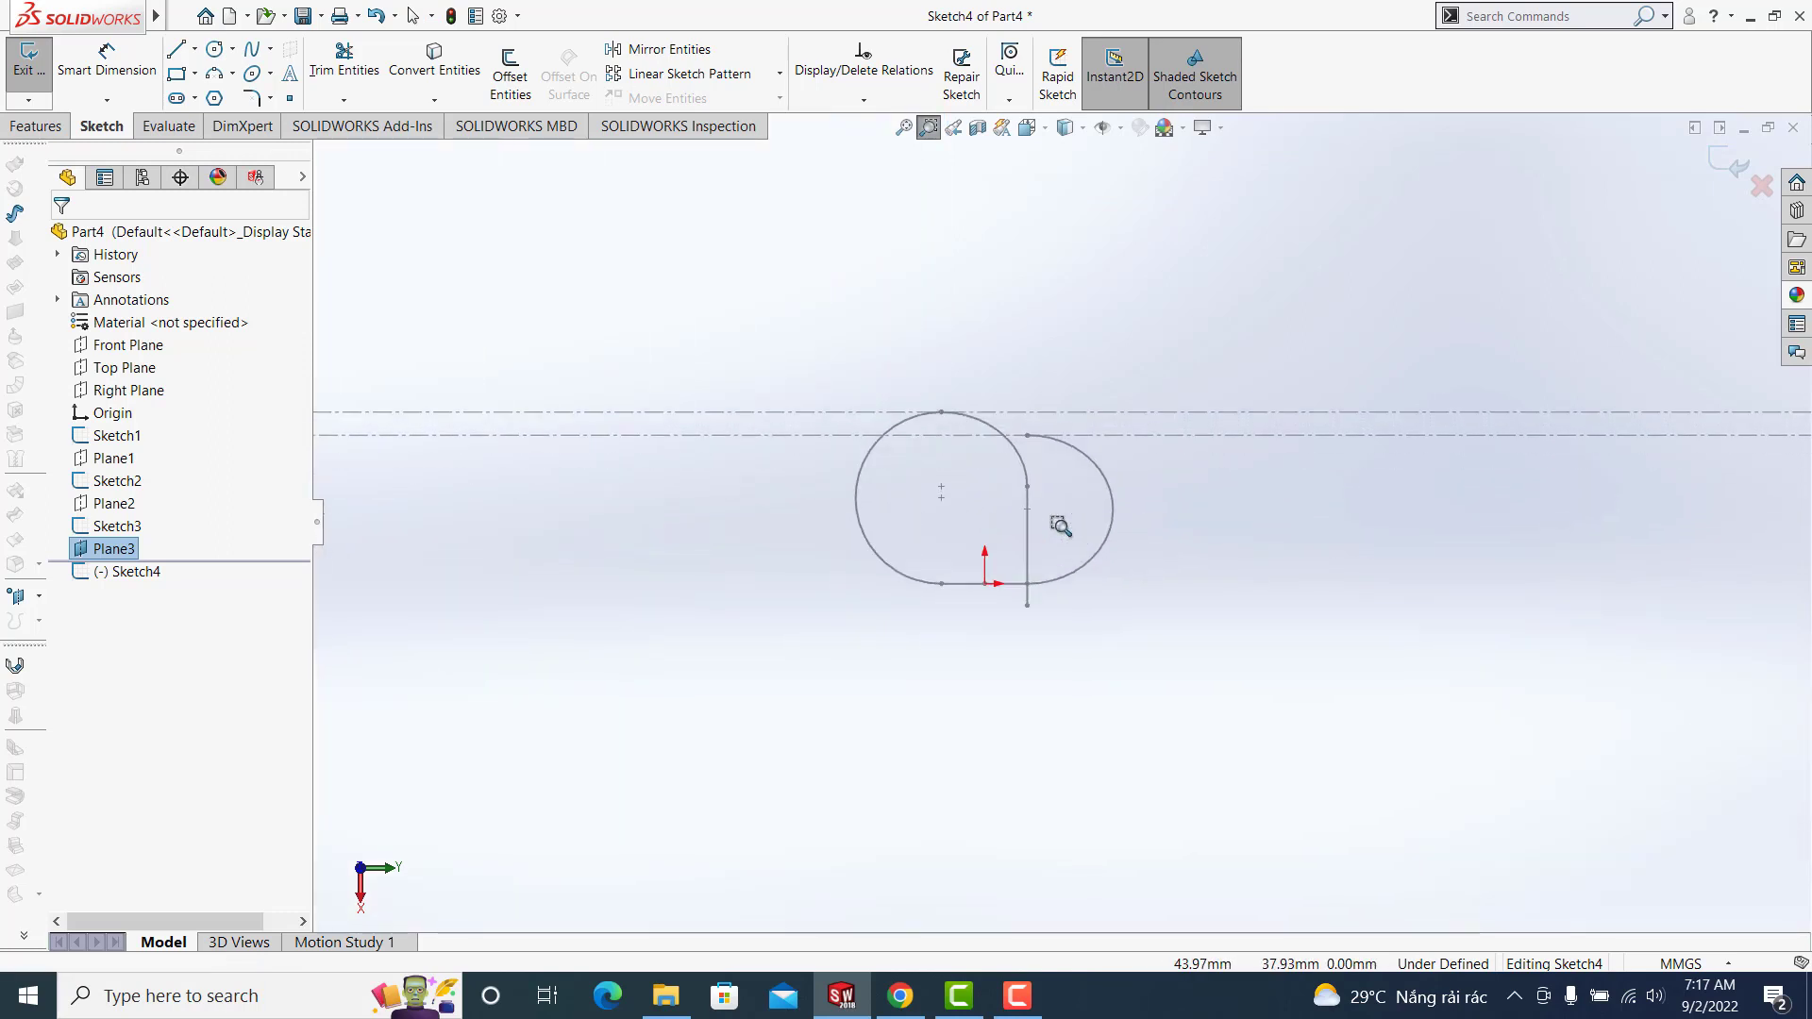
scroll(1060, 525, "down", 2)
scroll(1060, 526, "down", 2)
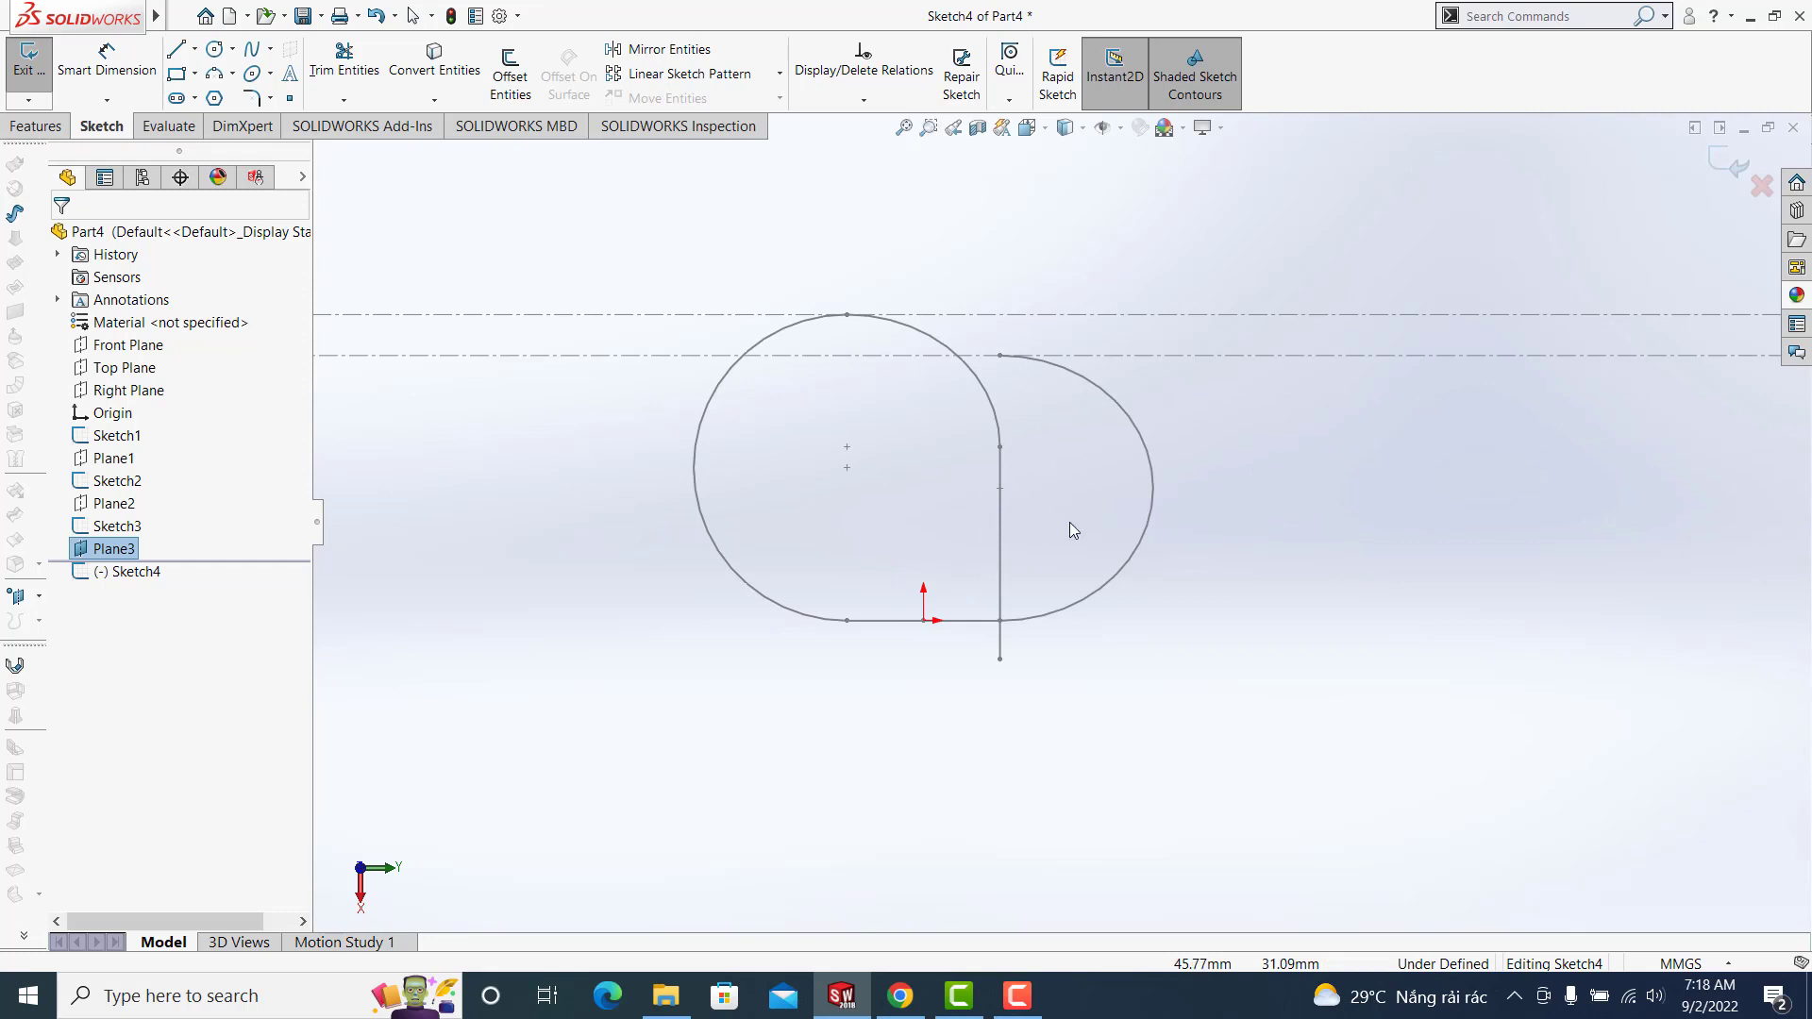
key("Escape")
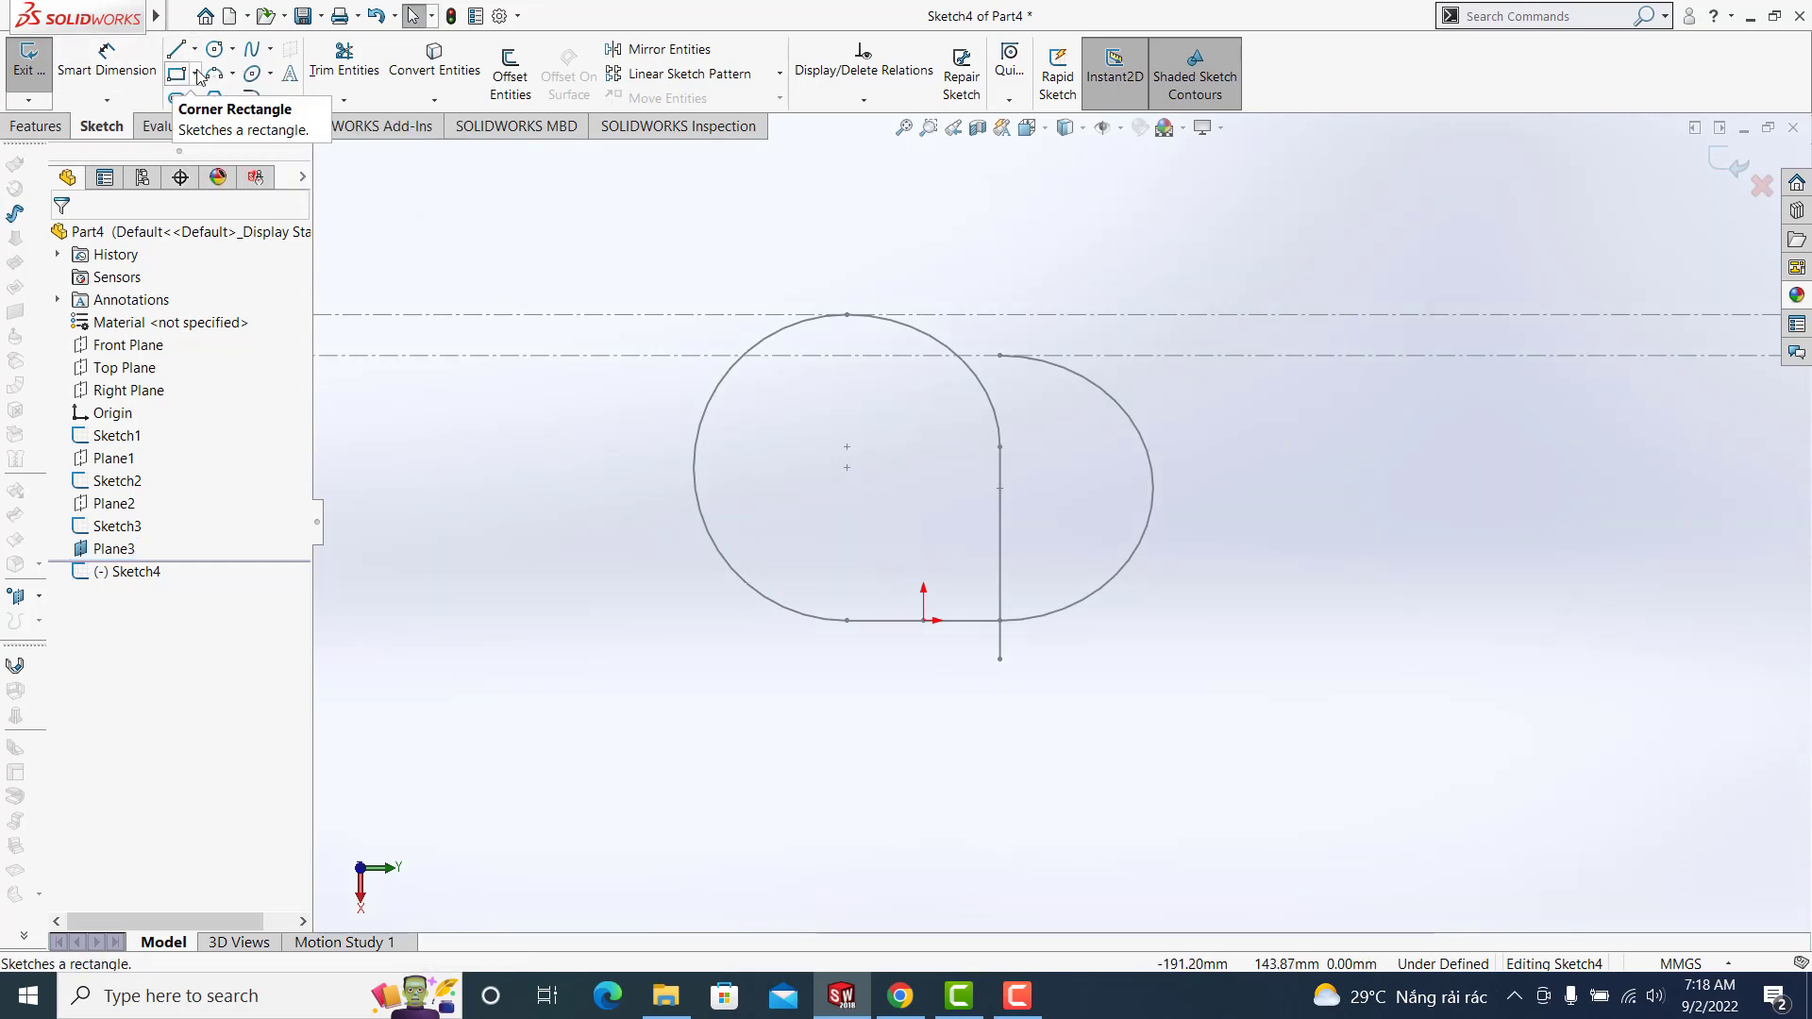
Draw a quarter arc from the existing endpoint, tangent to a vertical line below the origin
left_click(215, 74)
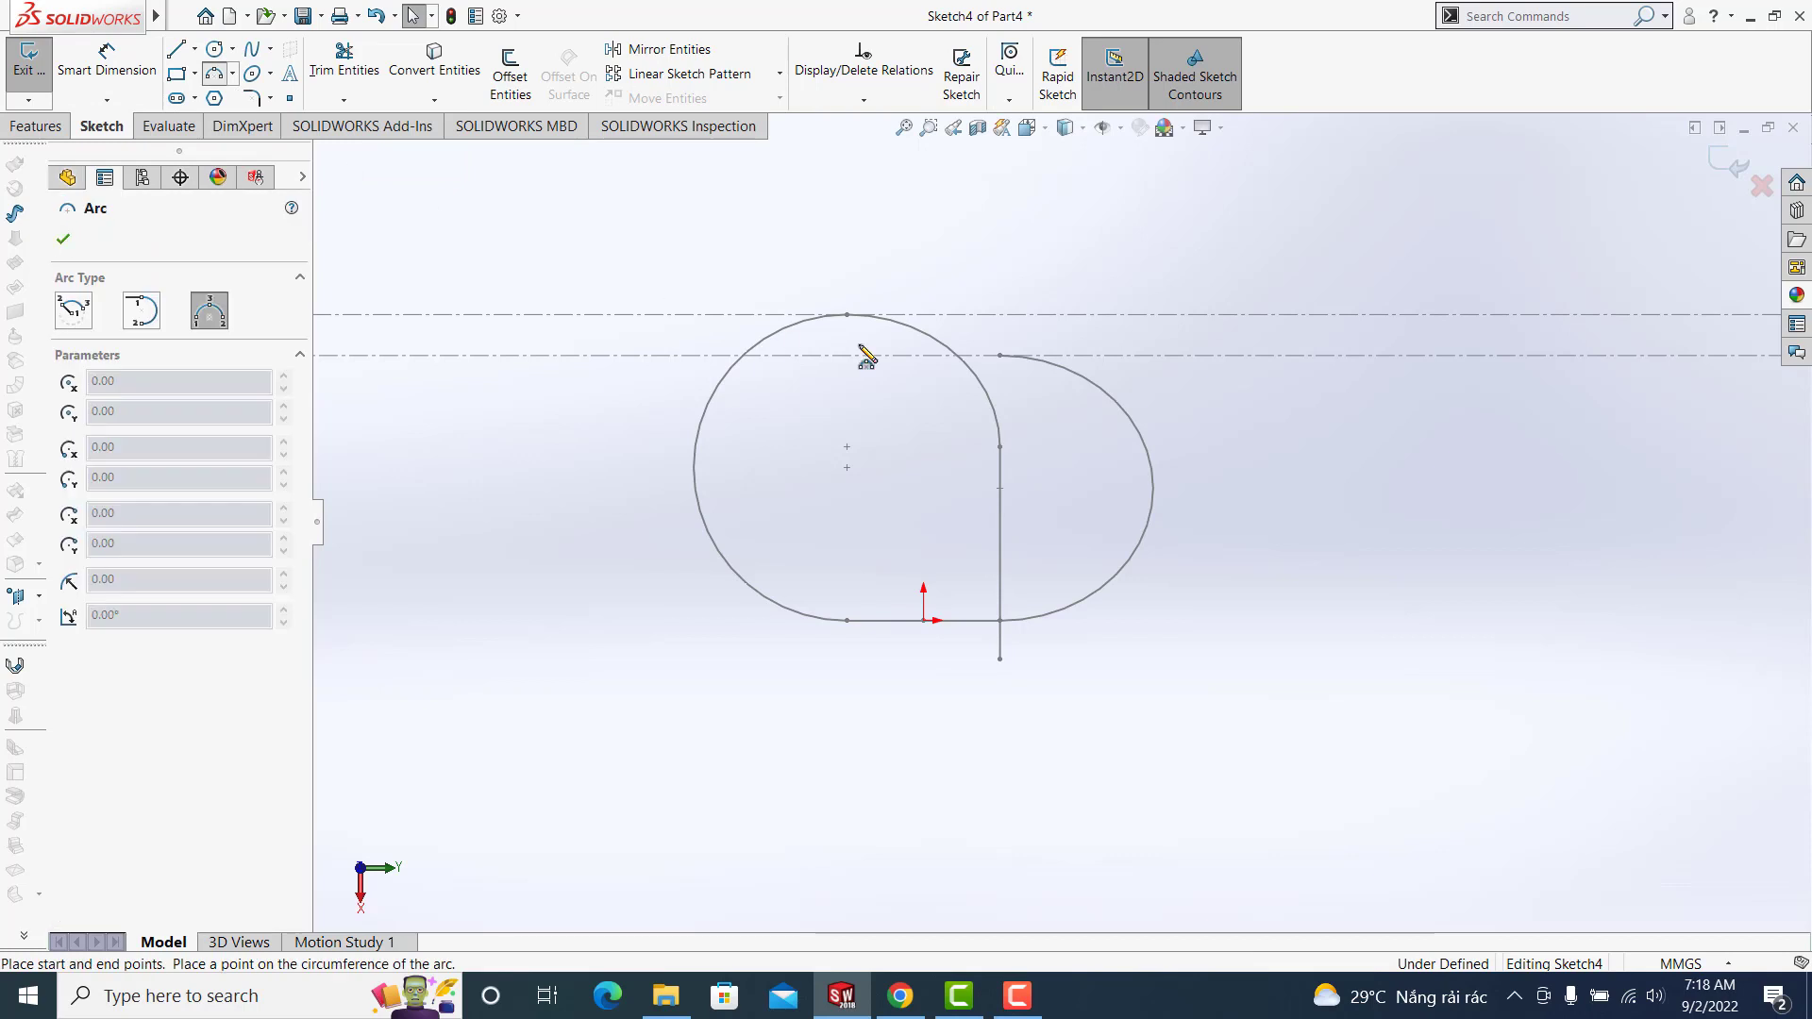
left_click(999, 356)
left_click(899, 453)
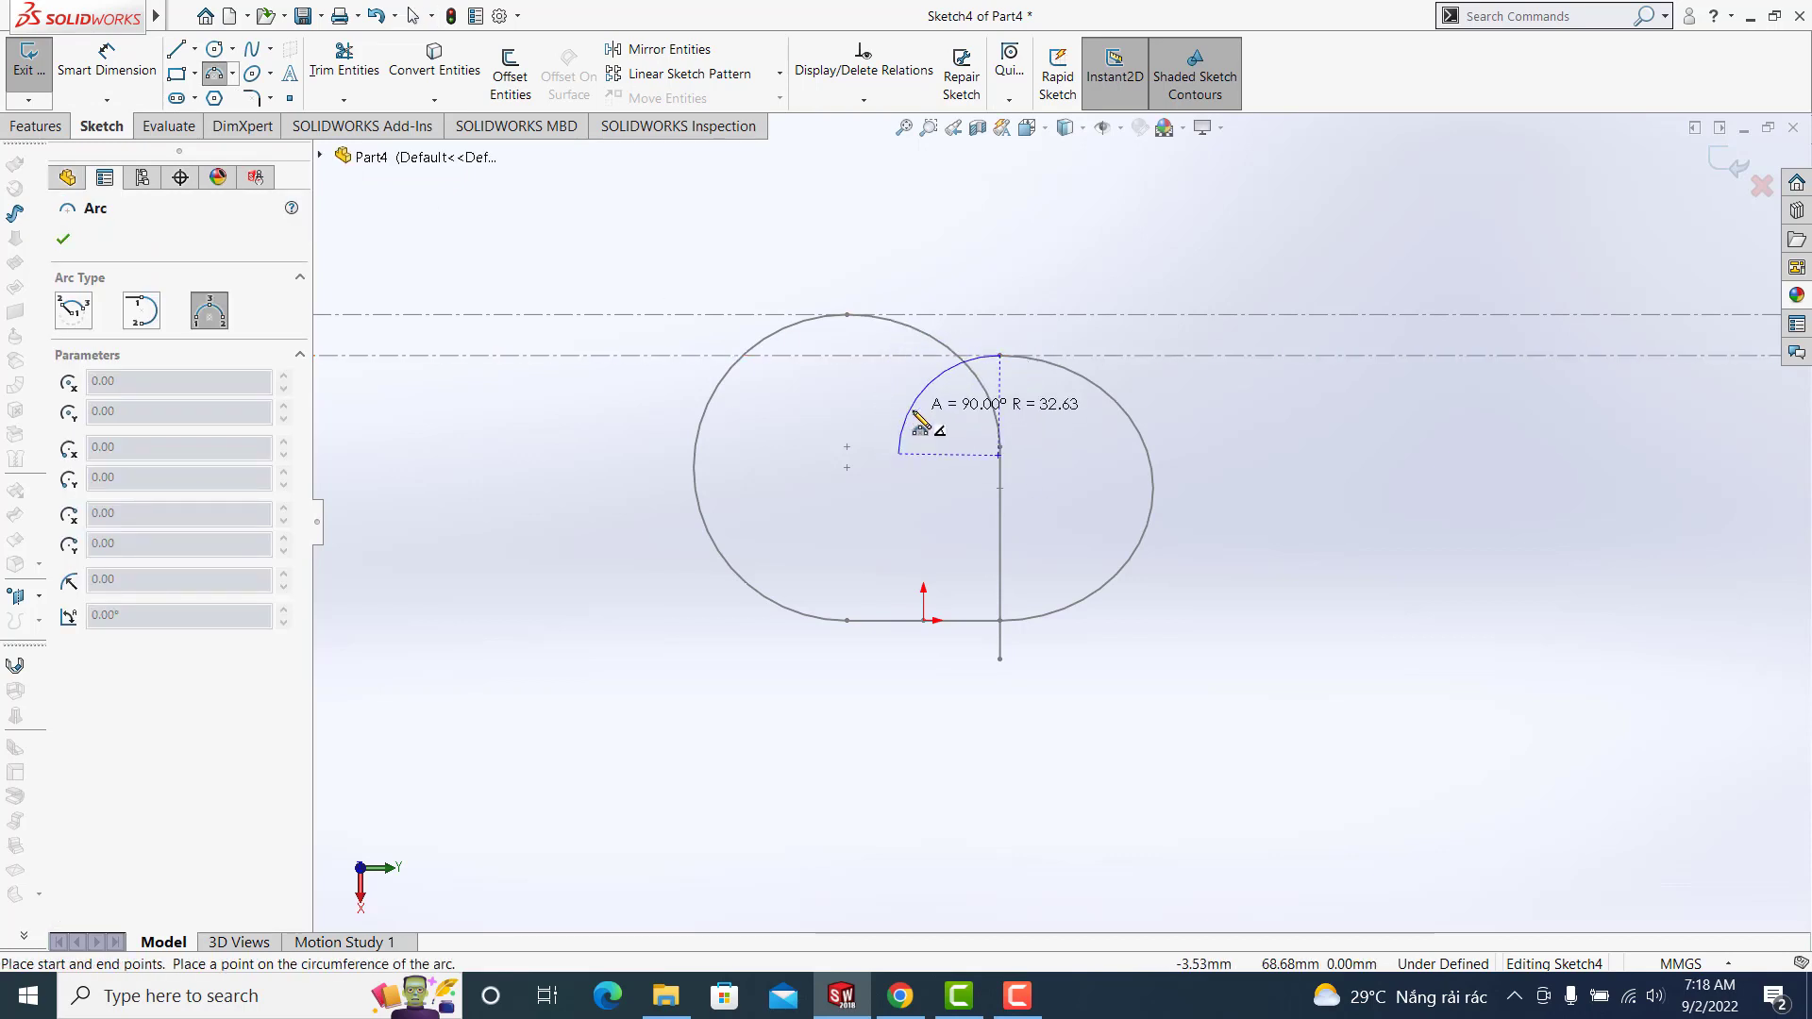
left_click(923, 401)
key("Escape")
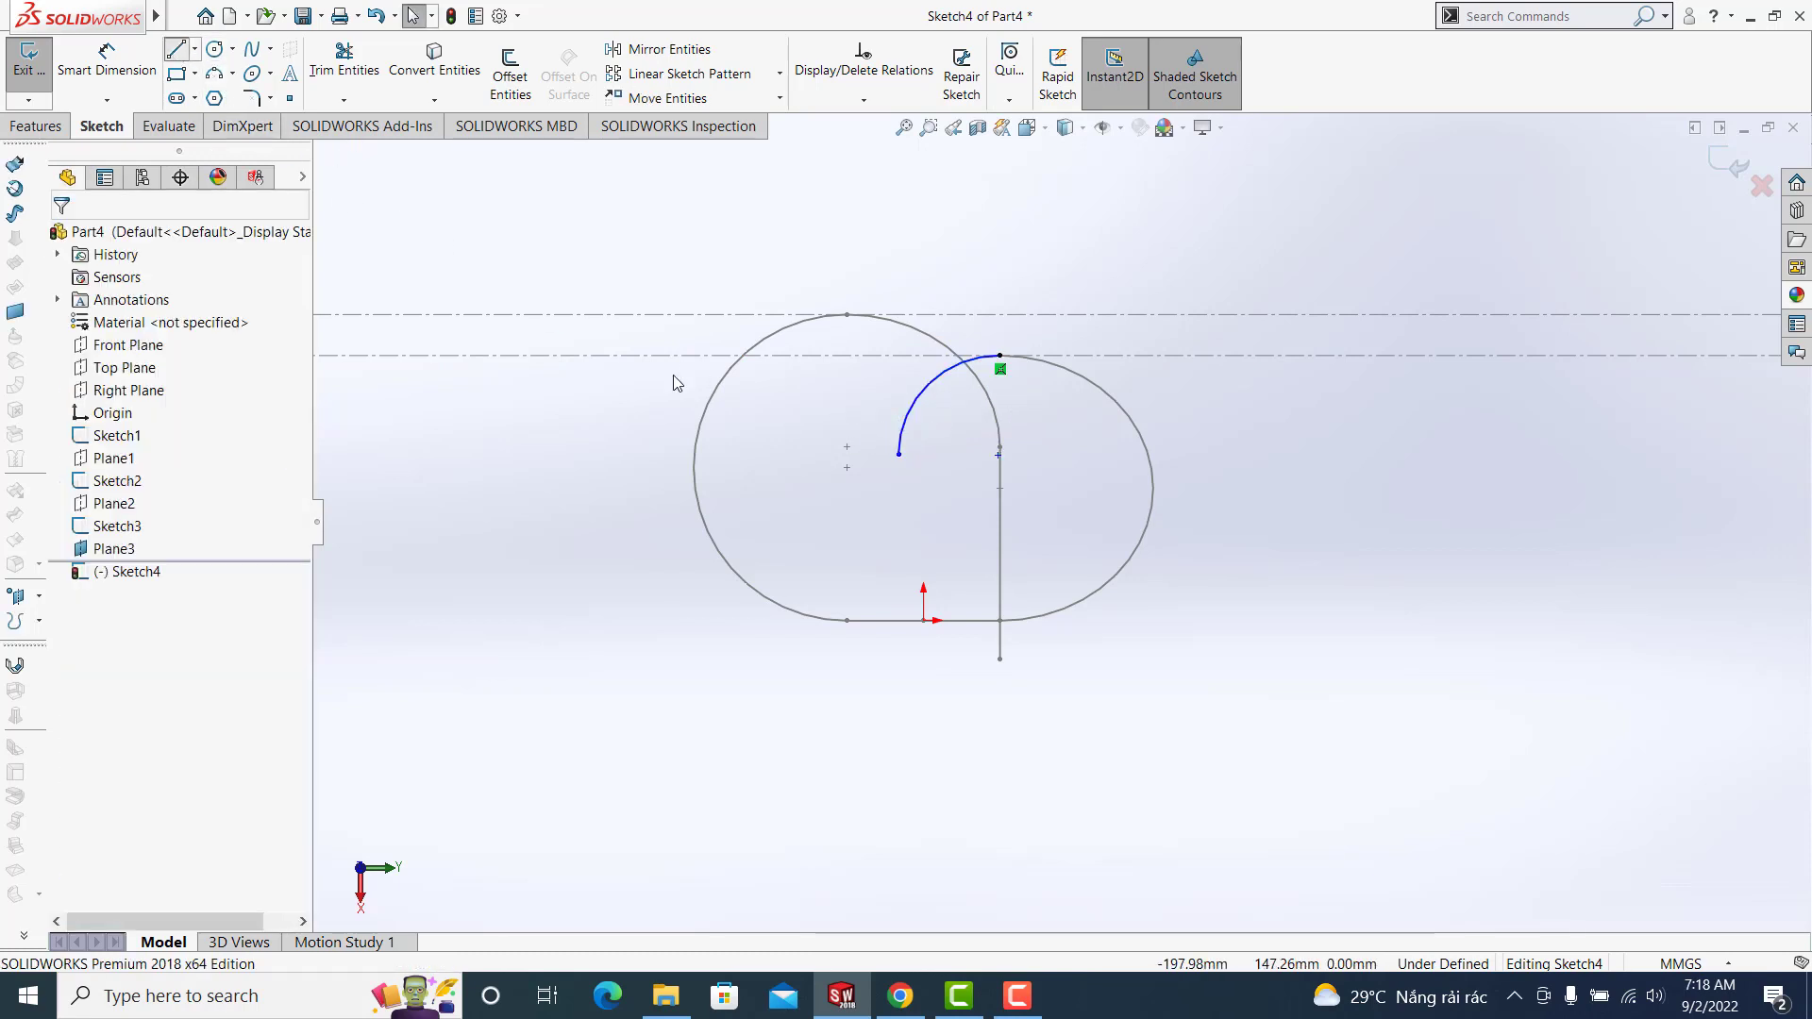
left_click(898, 454)
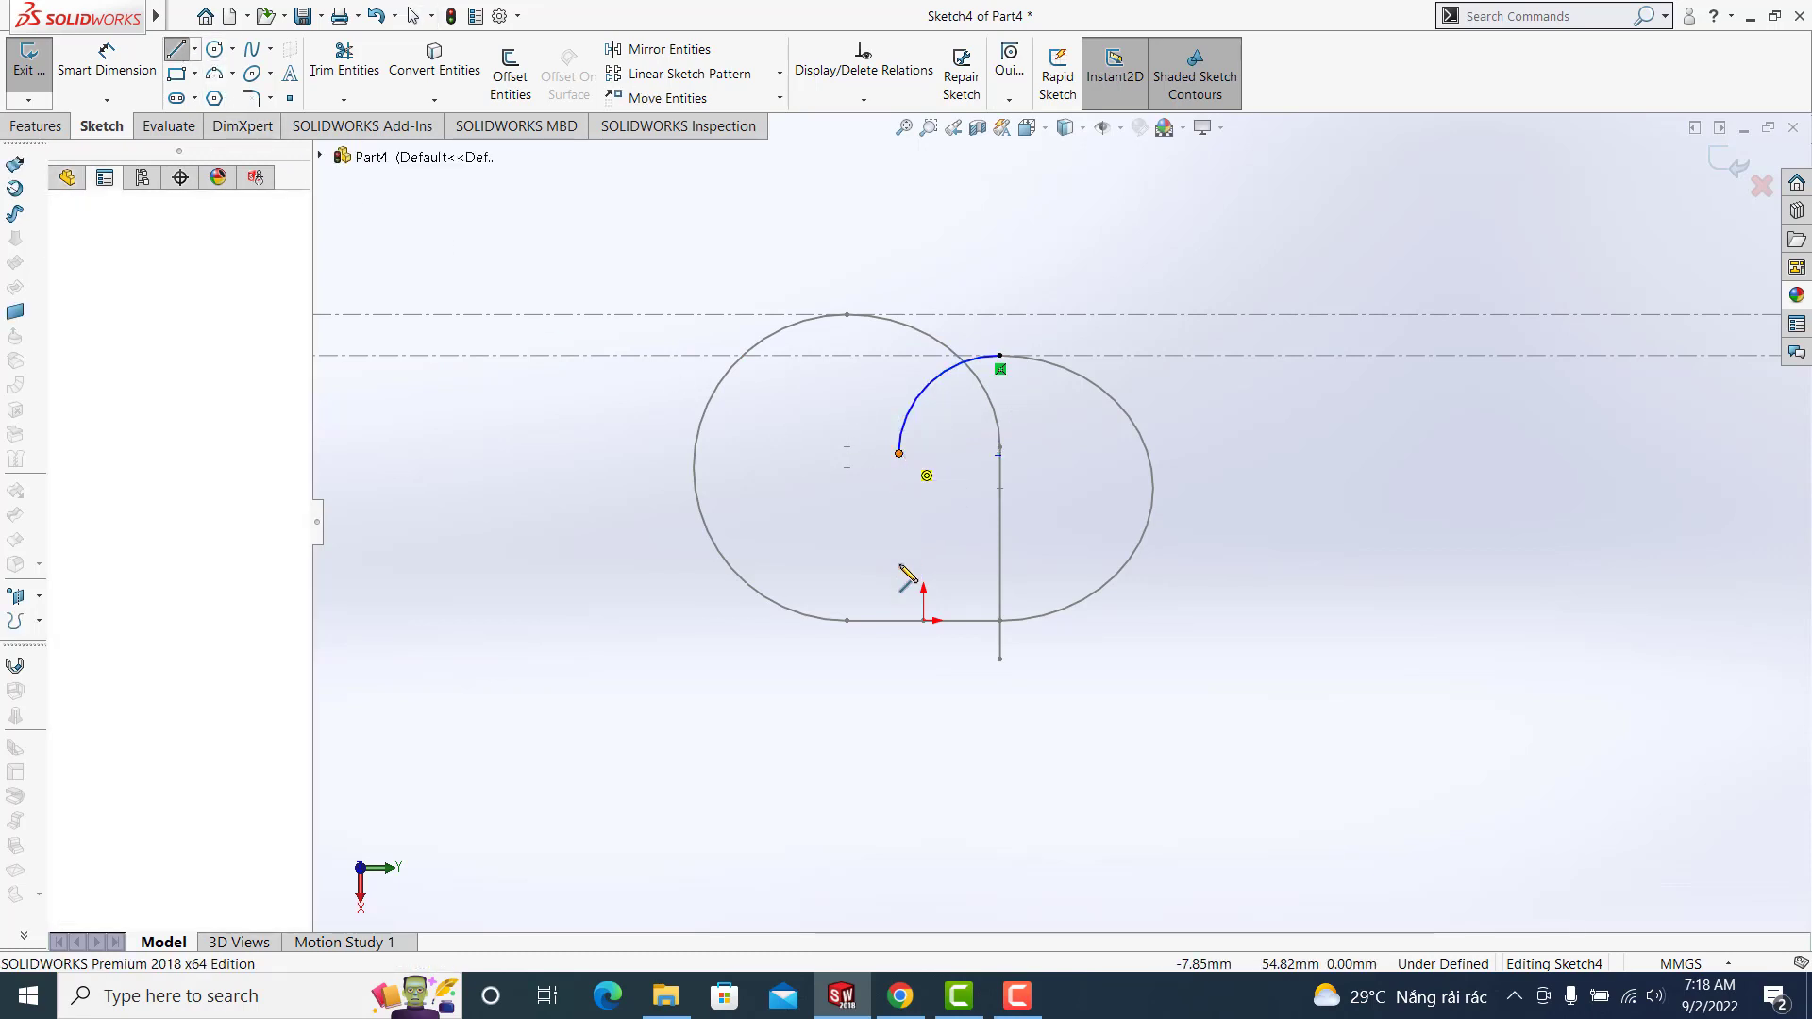
left_click(898, 700)
key("Escape")
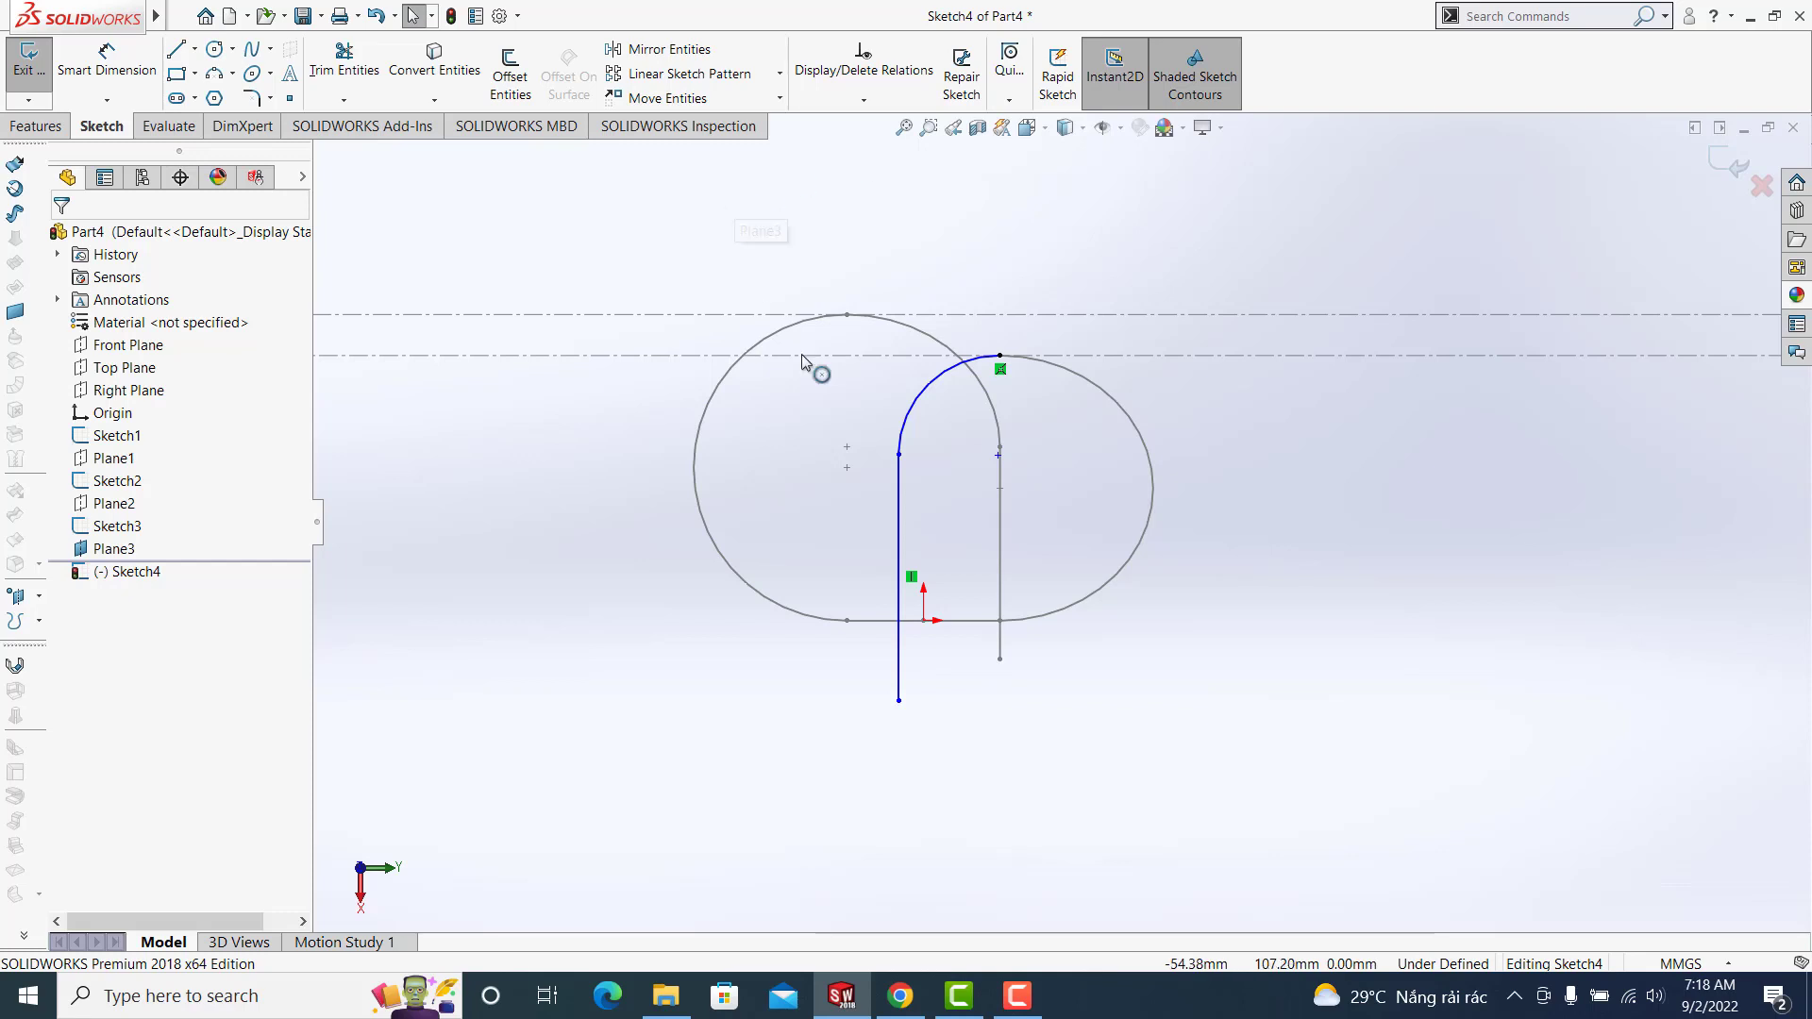
left_click(899, 500)
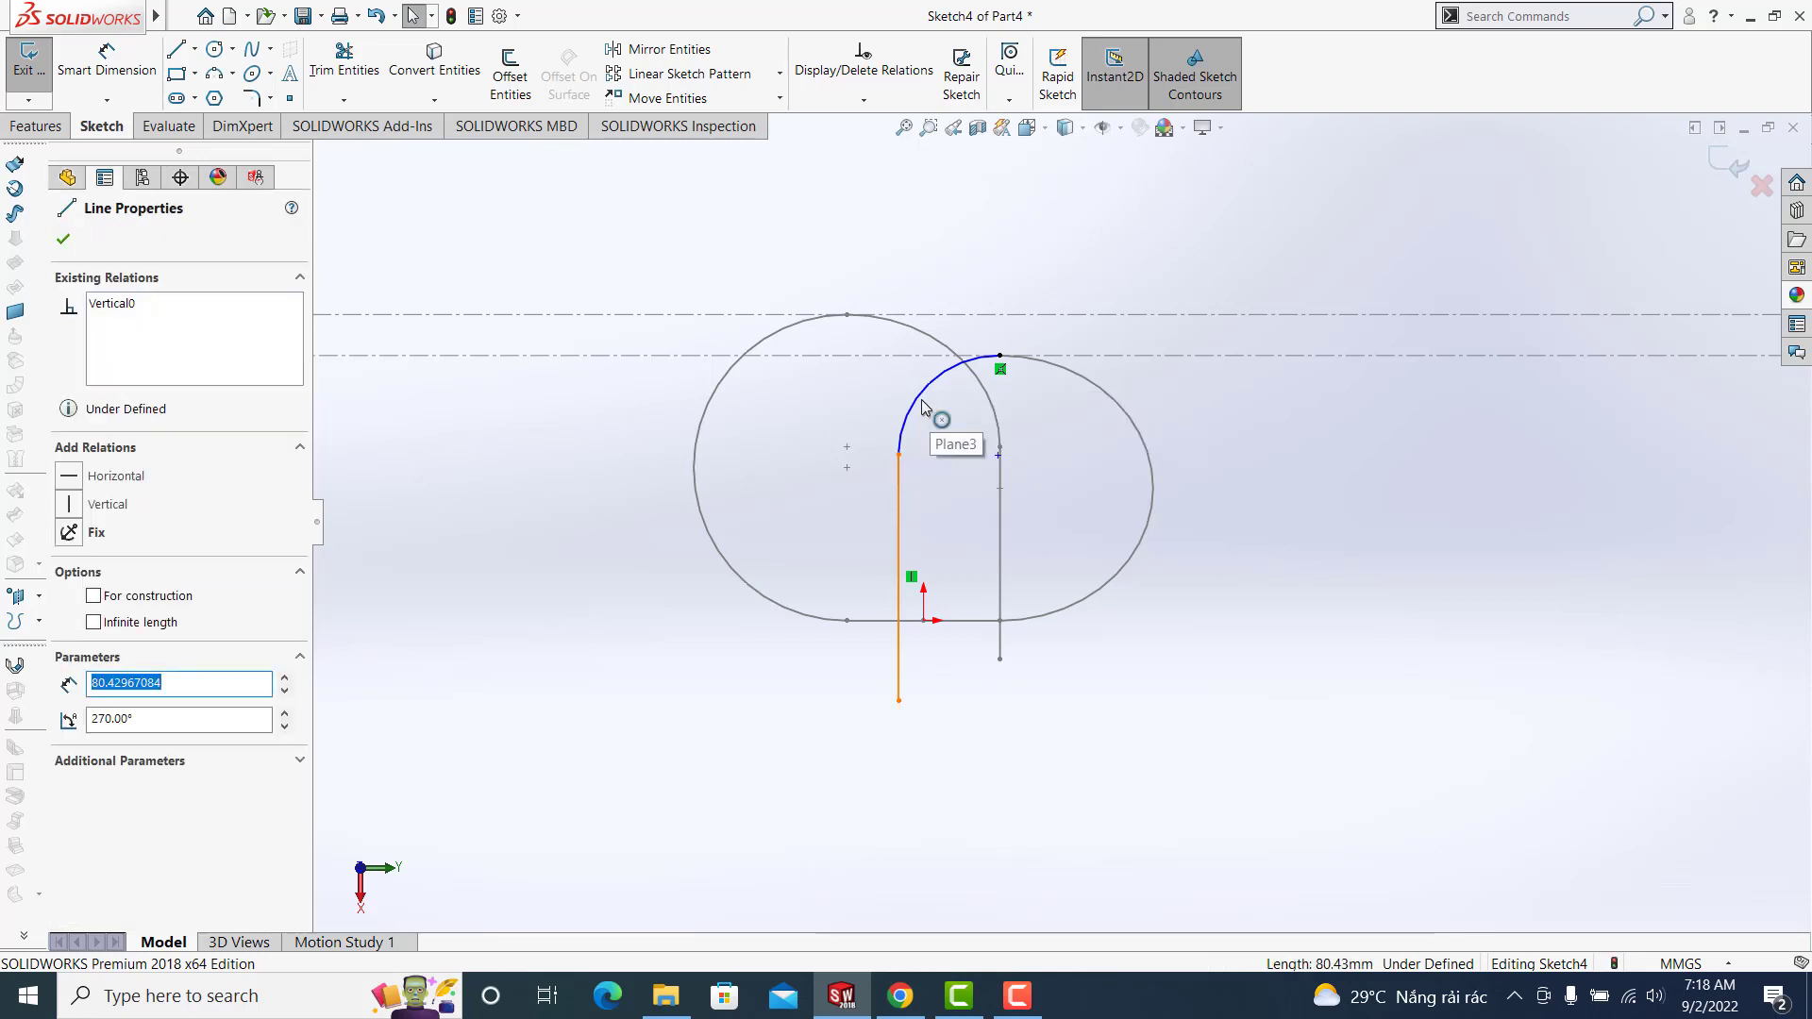
left_click(923, 405, "ctrl")
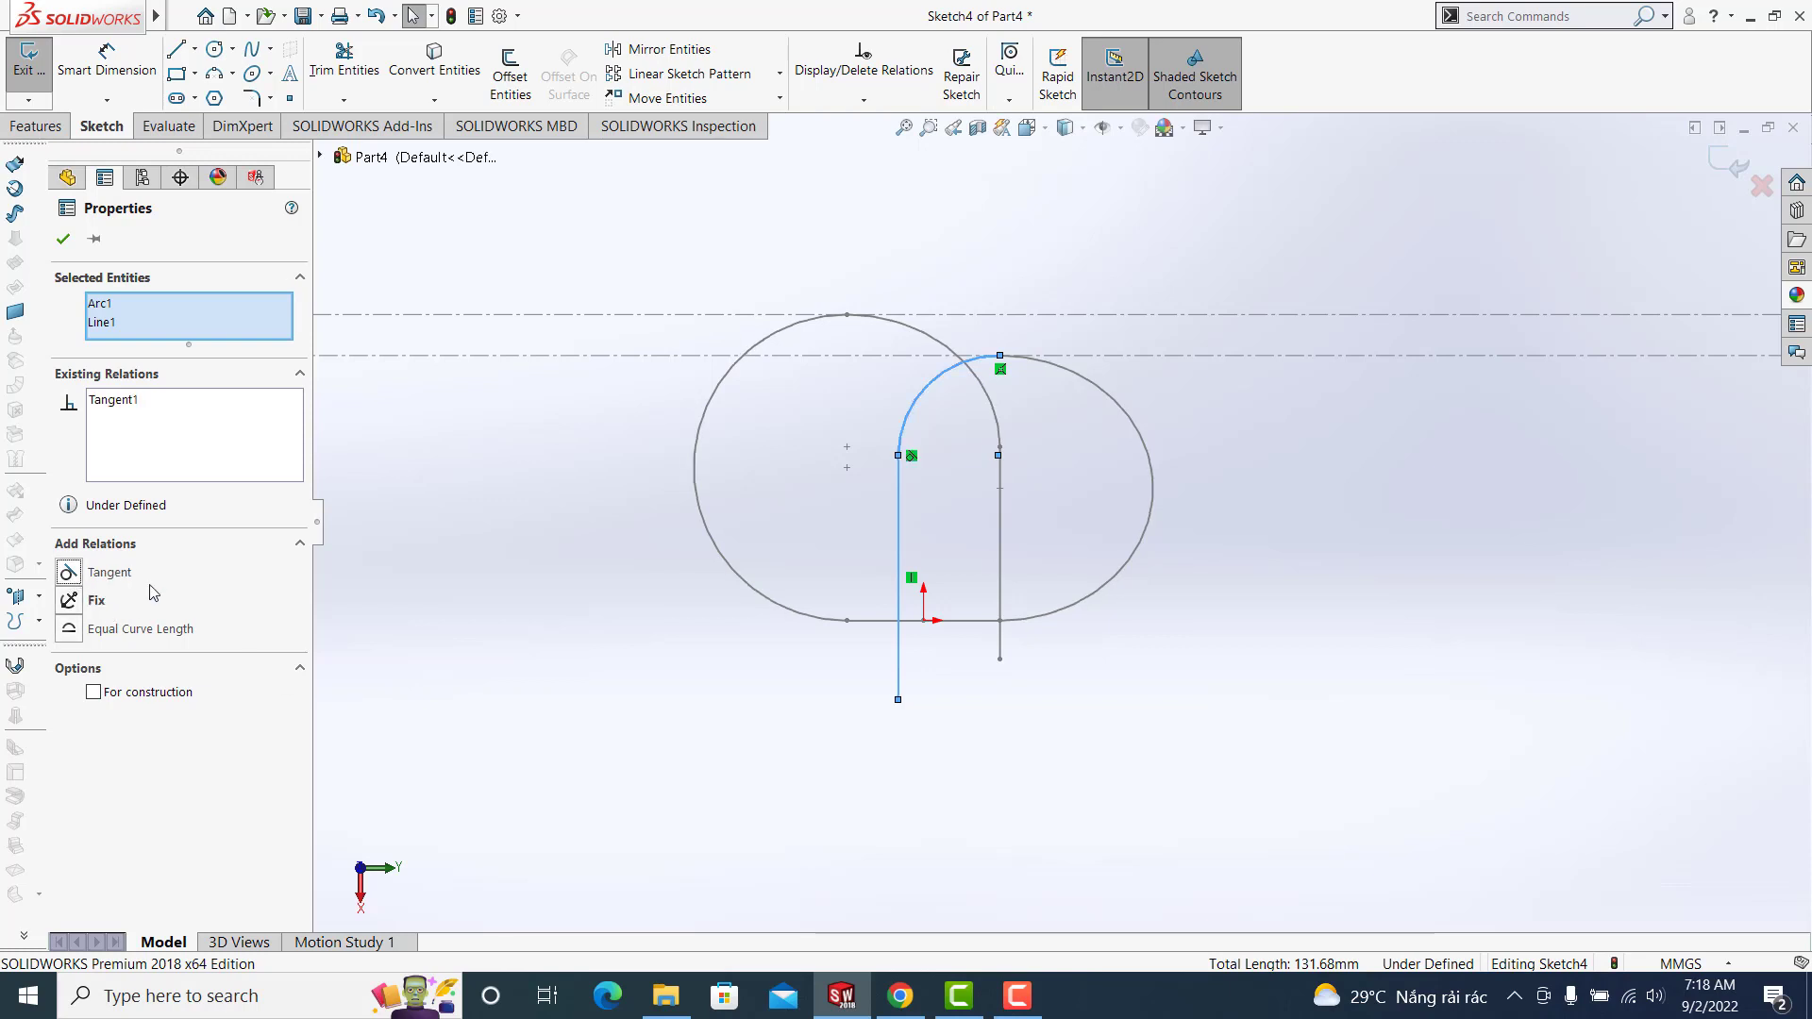
left_click(555, 664)
Dimension the arc to R50 and the vertical line to 80 mm
left_click(106, 58)
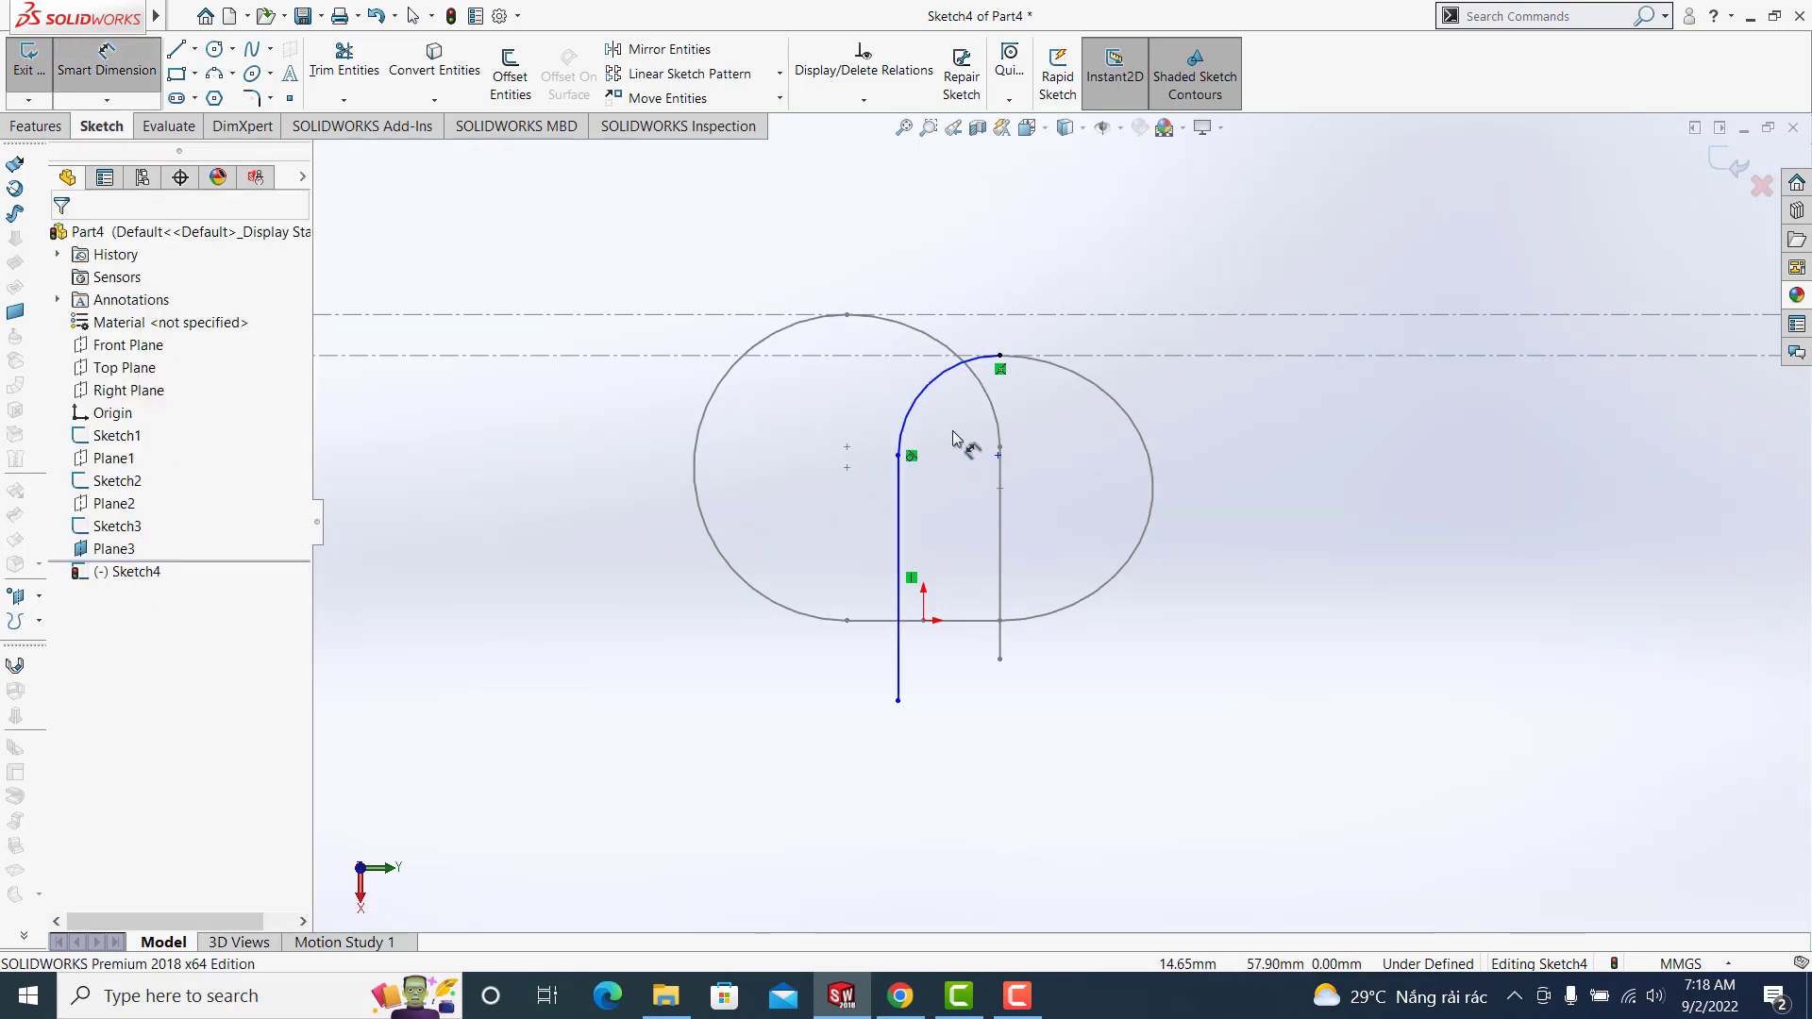
left_click(925, 403)
left_click(911, 281)
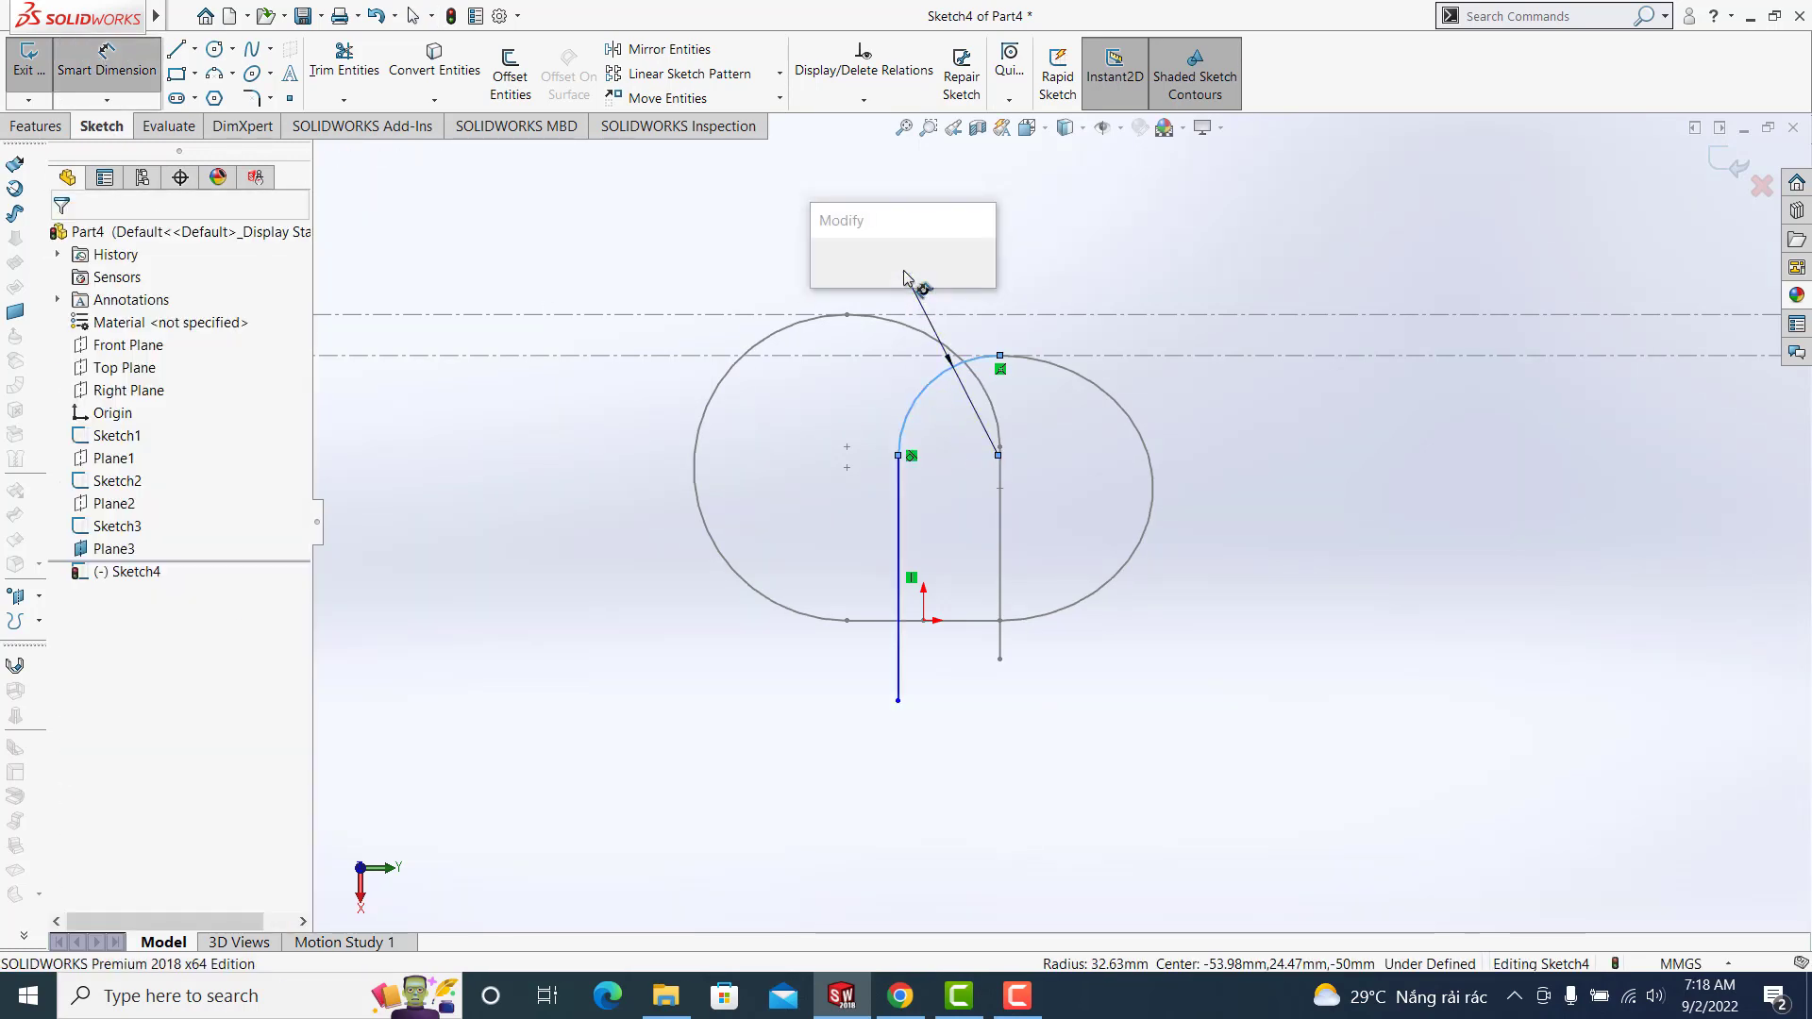
type("50")
key("Return")
left_click(906, 632)
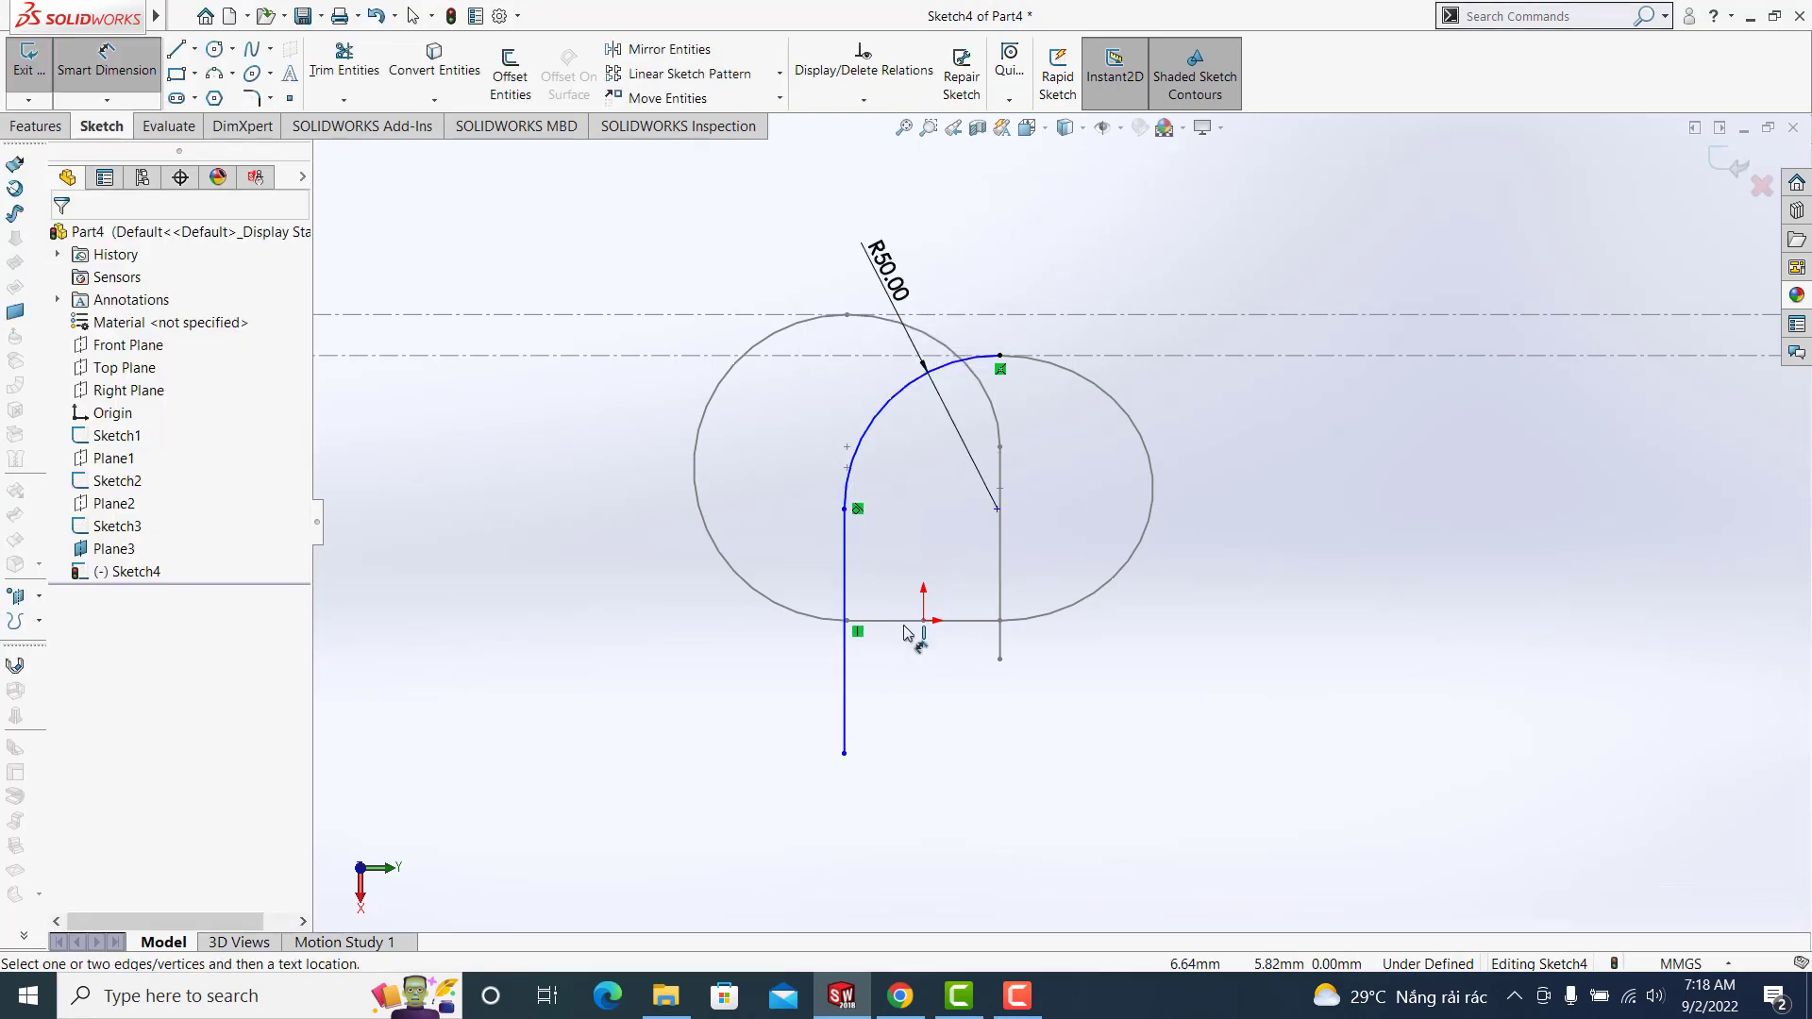
left_click(843, 676)
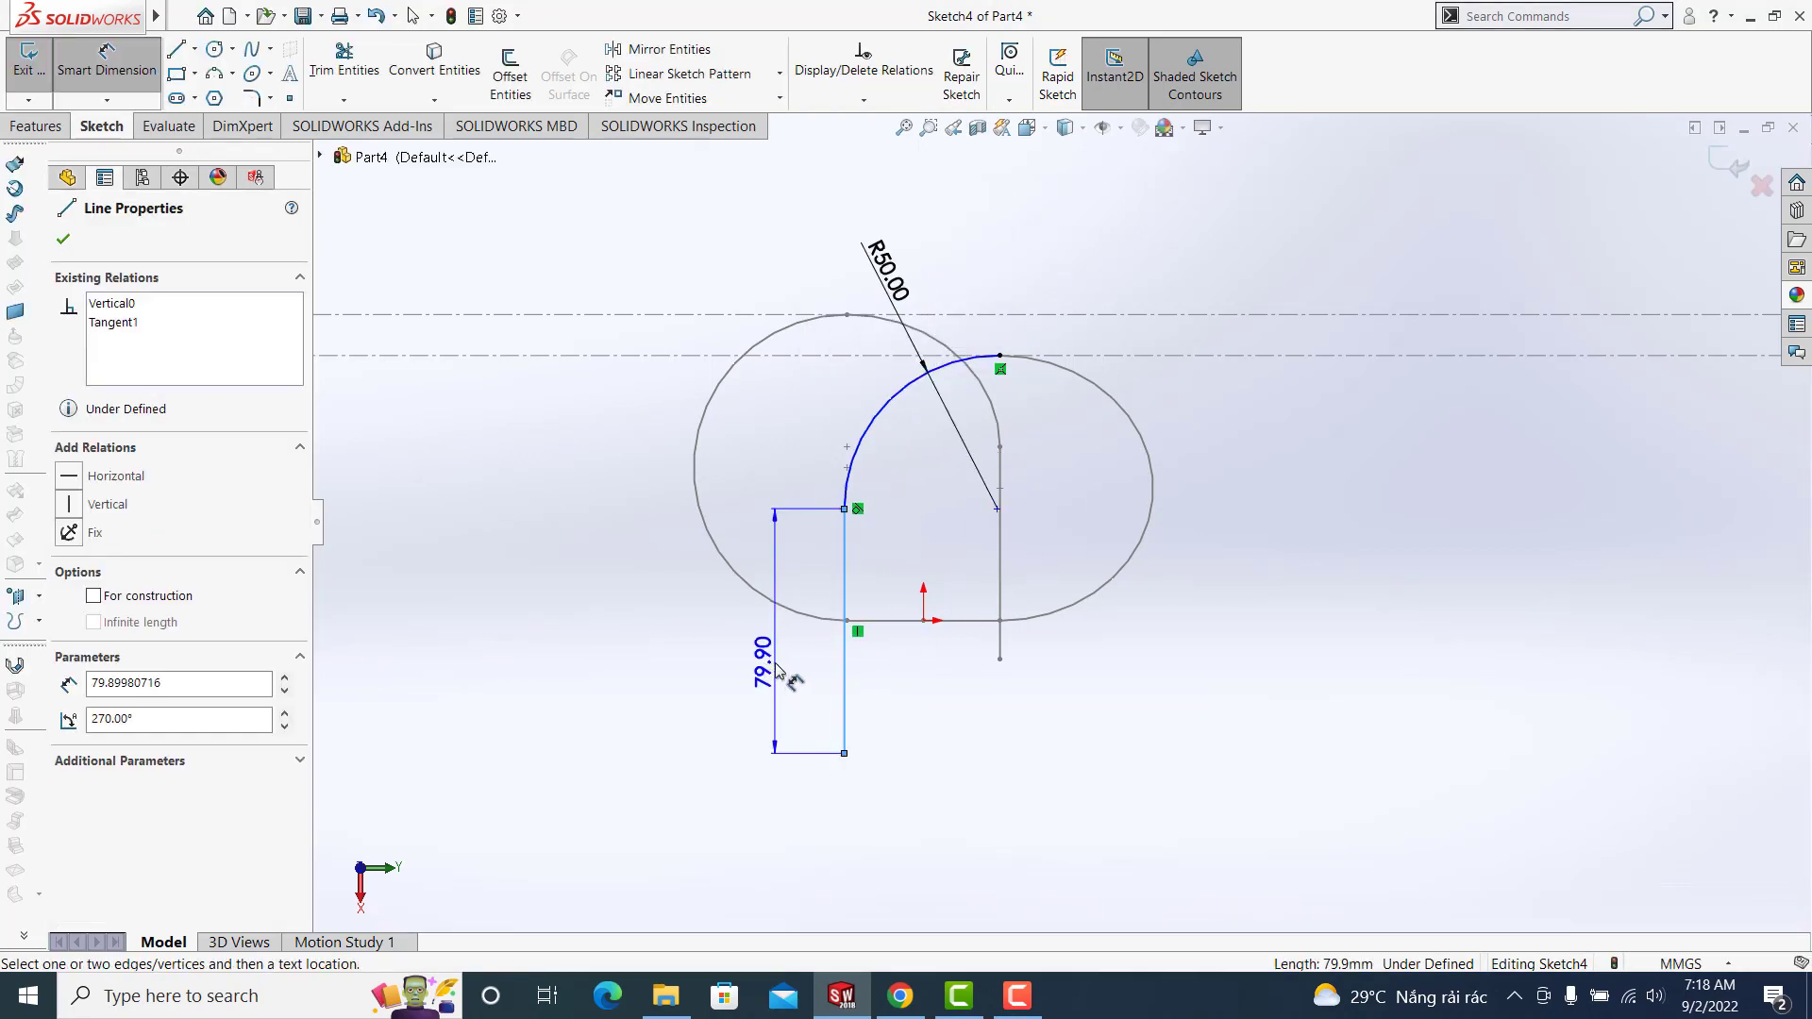
left_click(776, 667)
type("80")
key("Return")
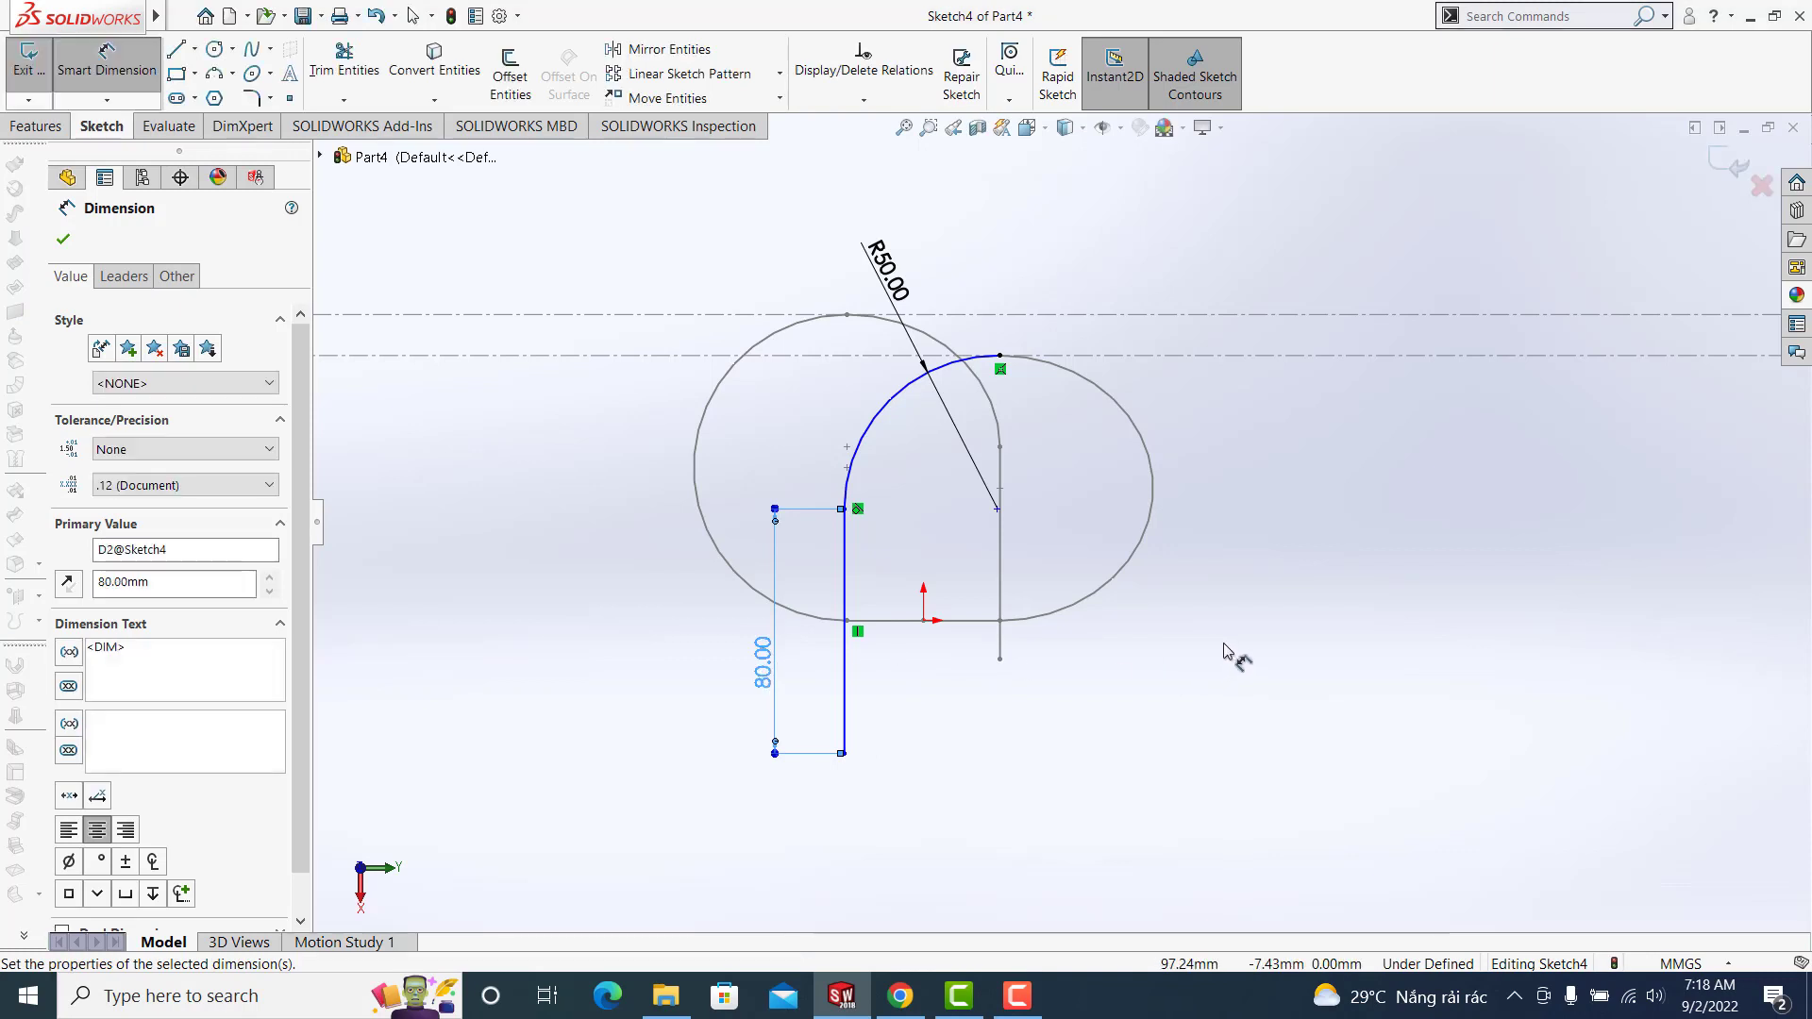
left_click(1232, 652)
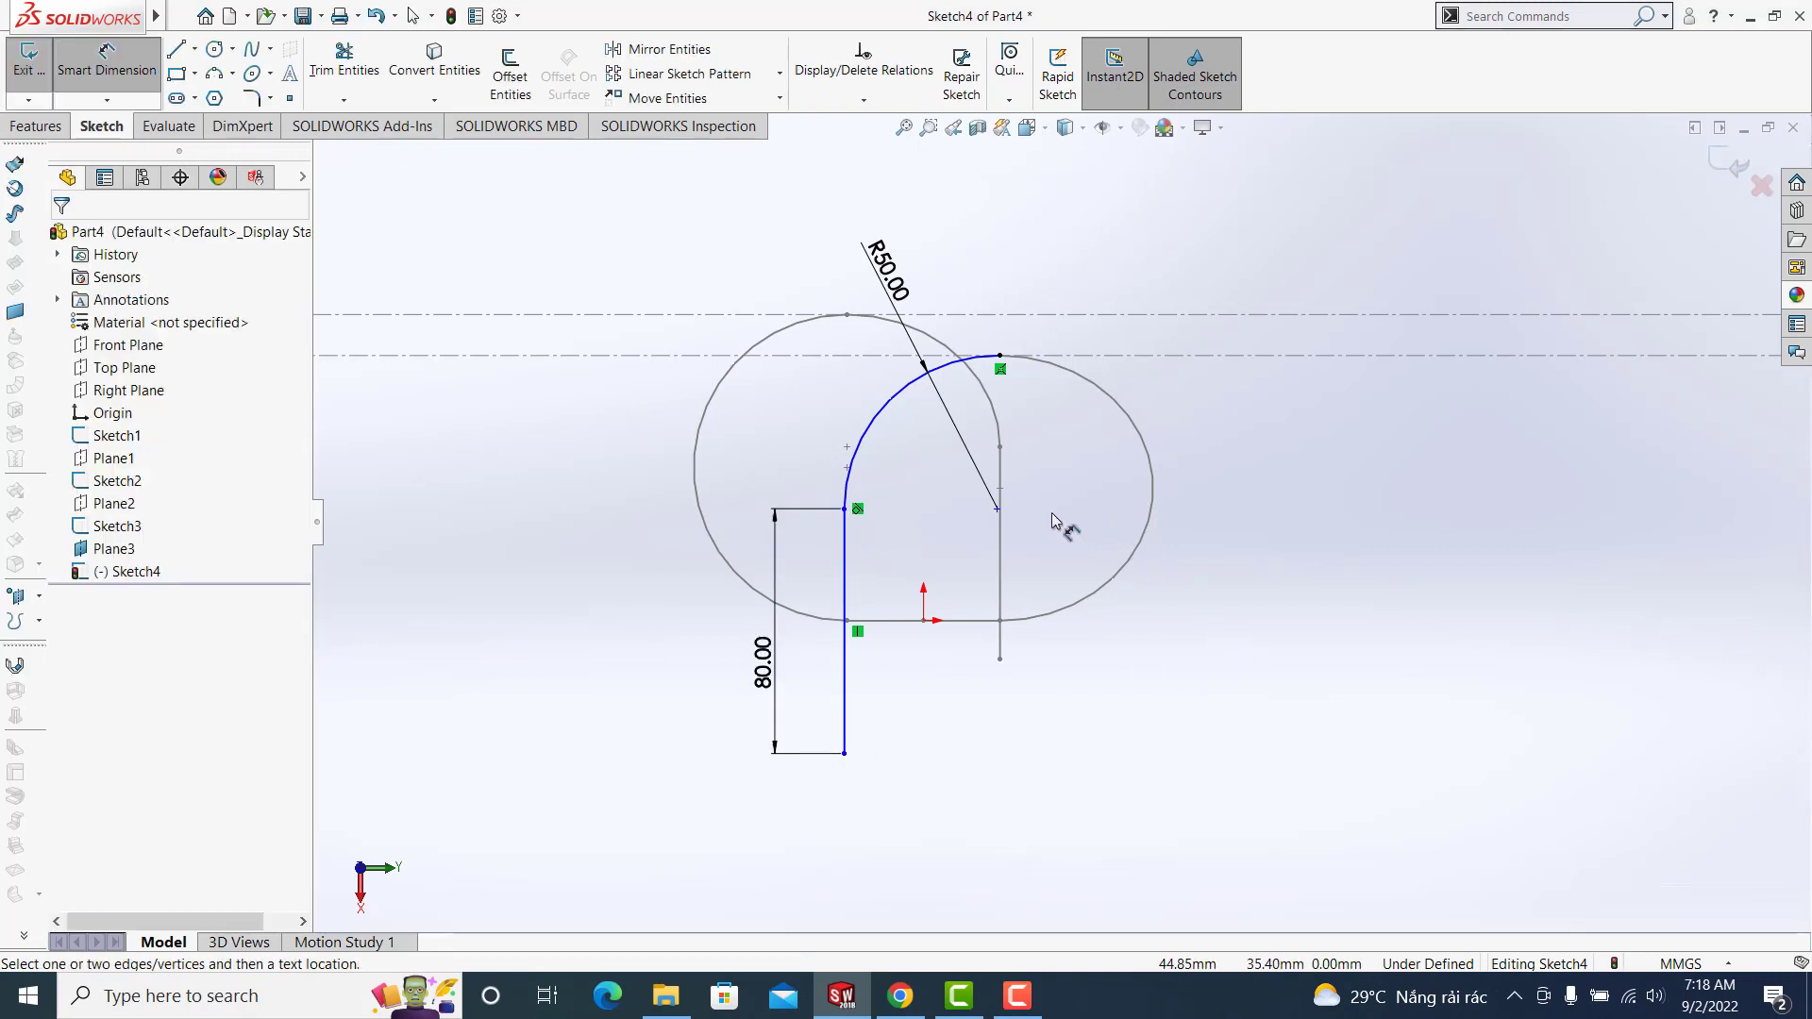
key("Escape")
Align the arc's centre and top endpoint vertically to fully define the sketch
left_click(997, 509)
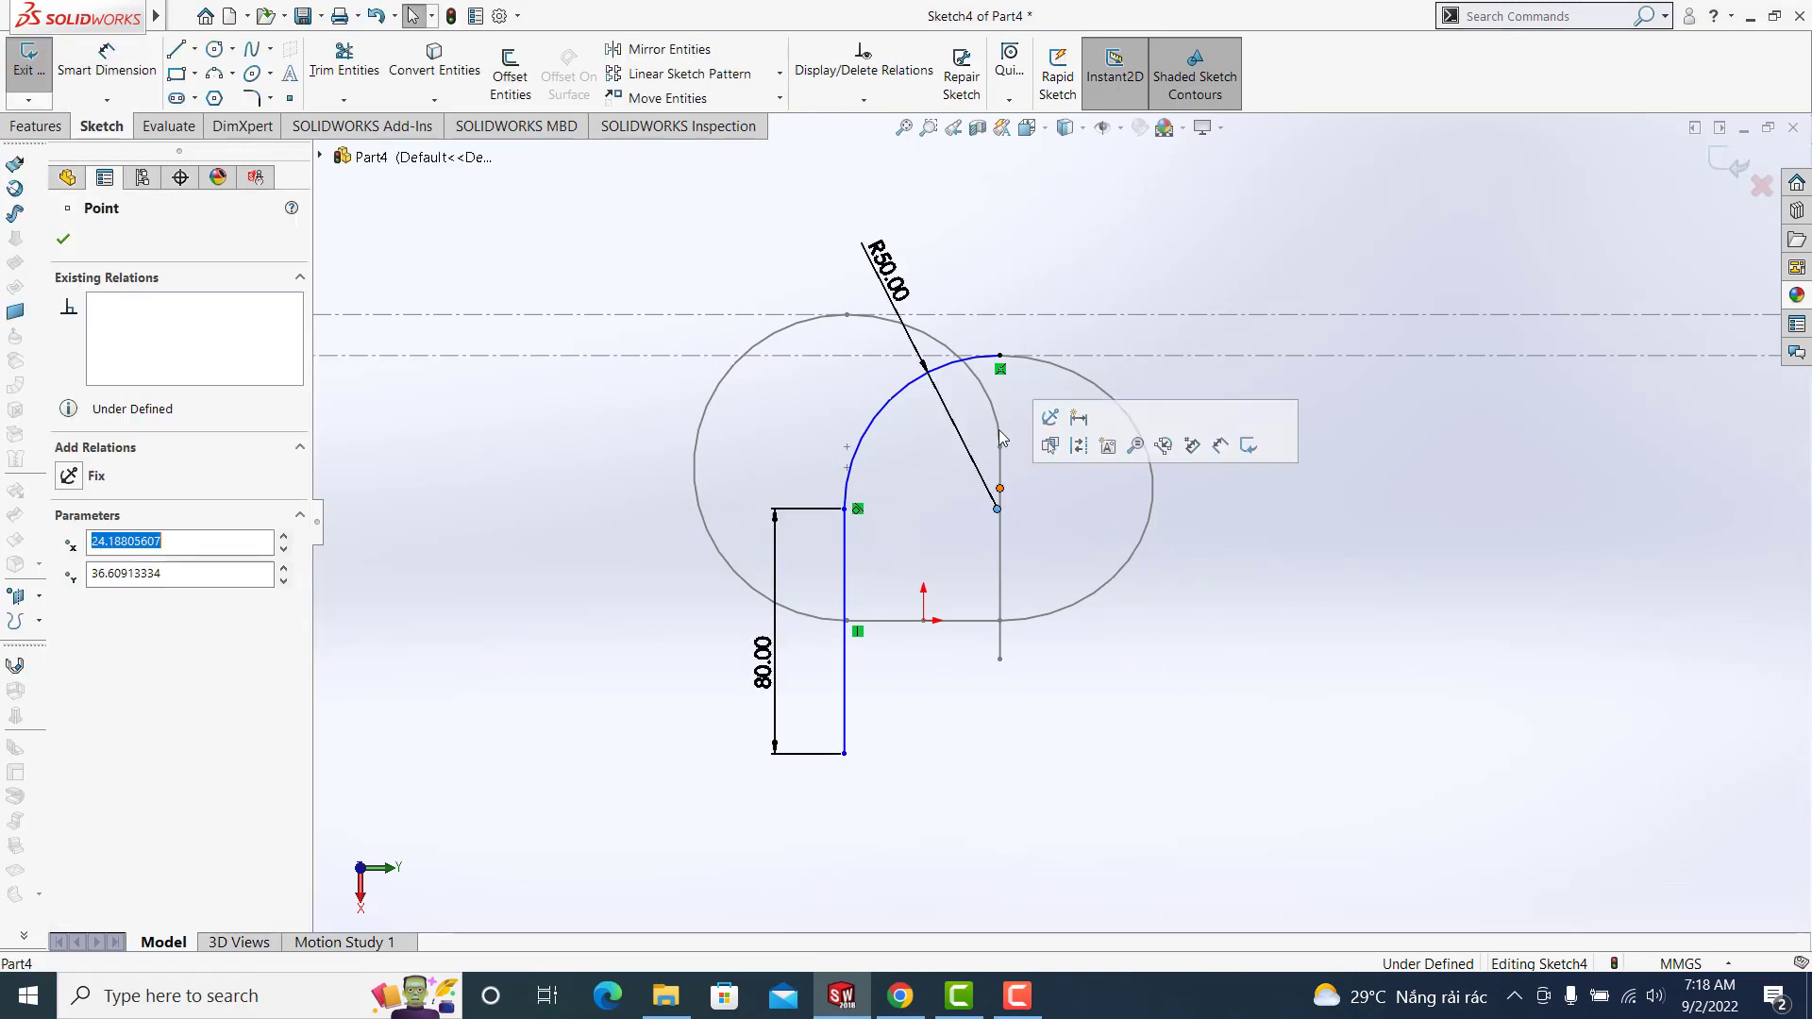
left_click(1000, 358, "ctrl")
left_click(67, 601)
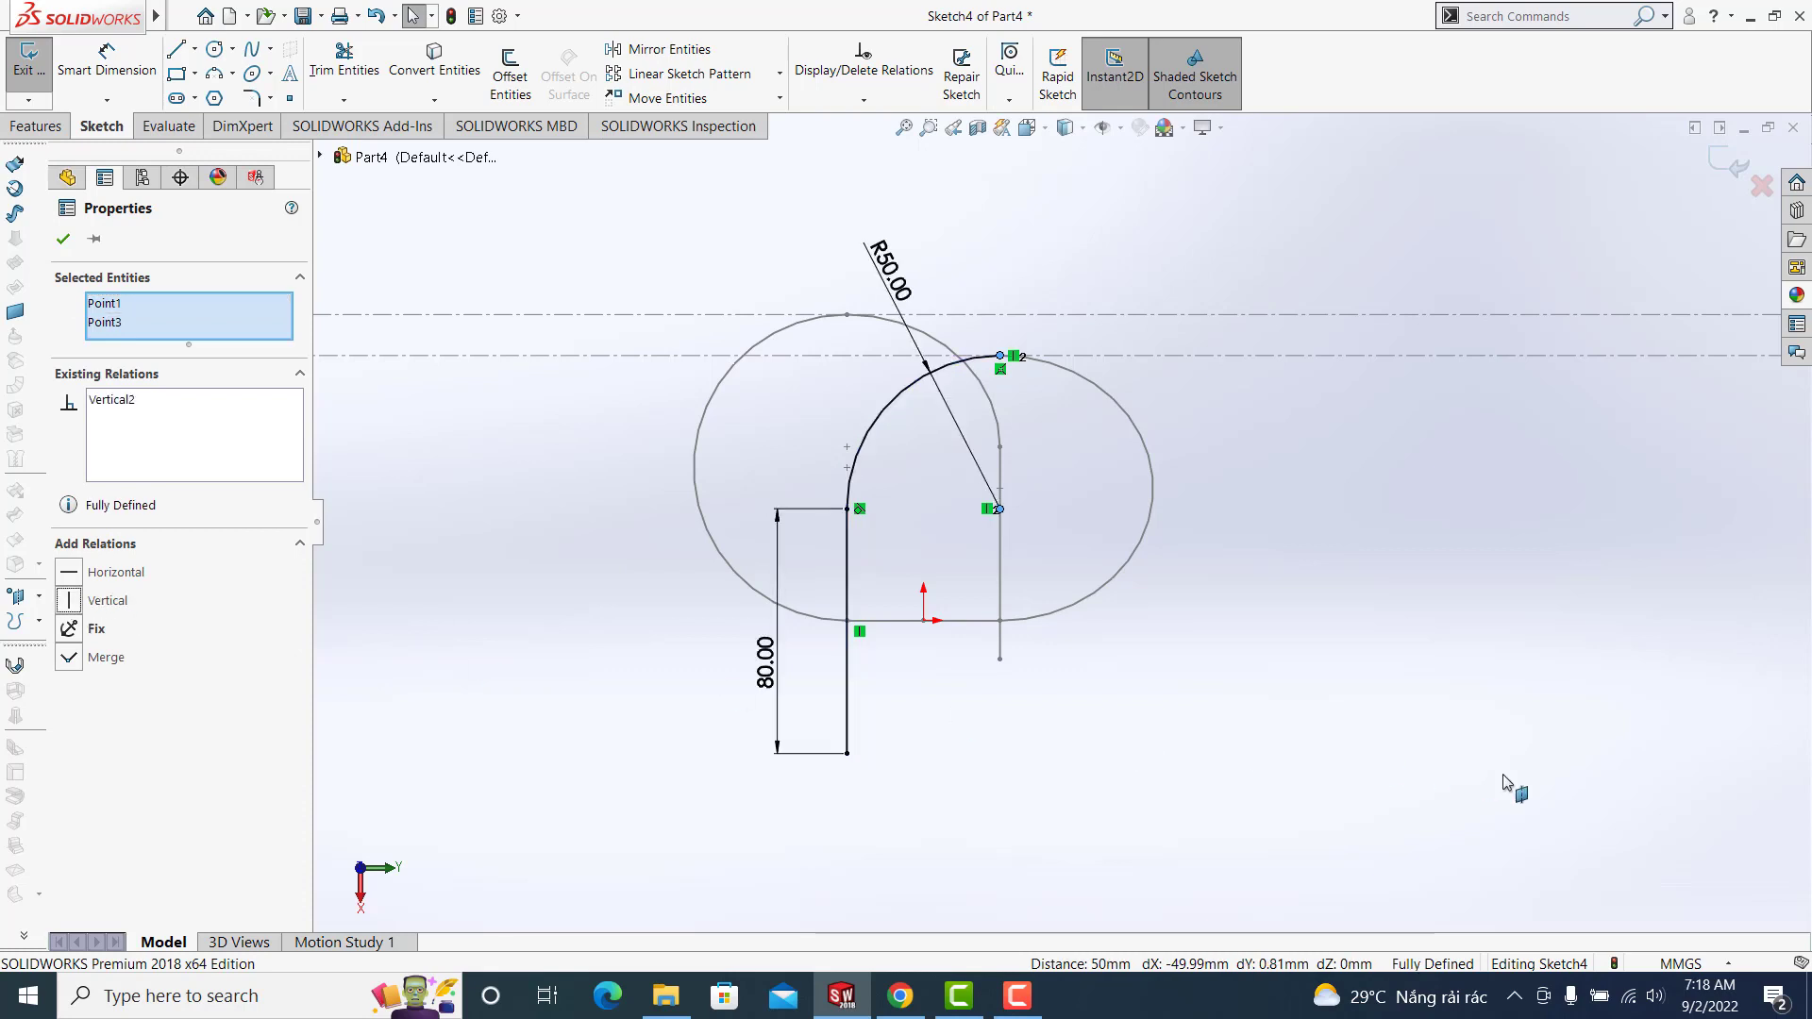
key("Escape")
Close Sketch4 and change Plane3's angle to 120 degrees
left_click(1735, 168)
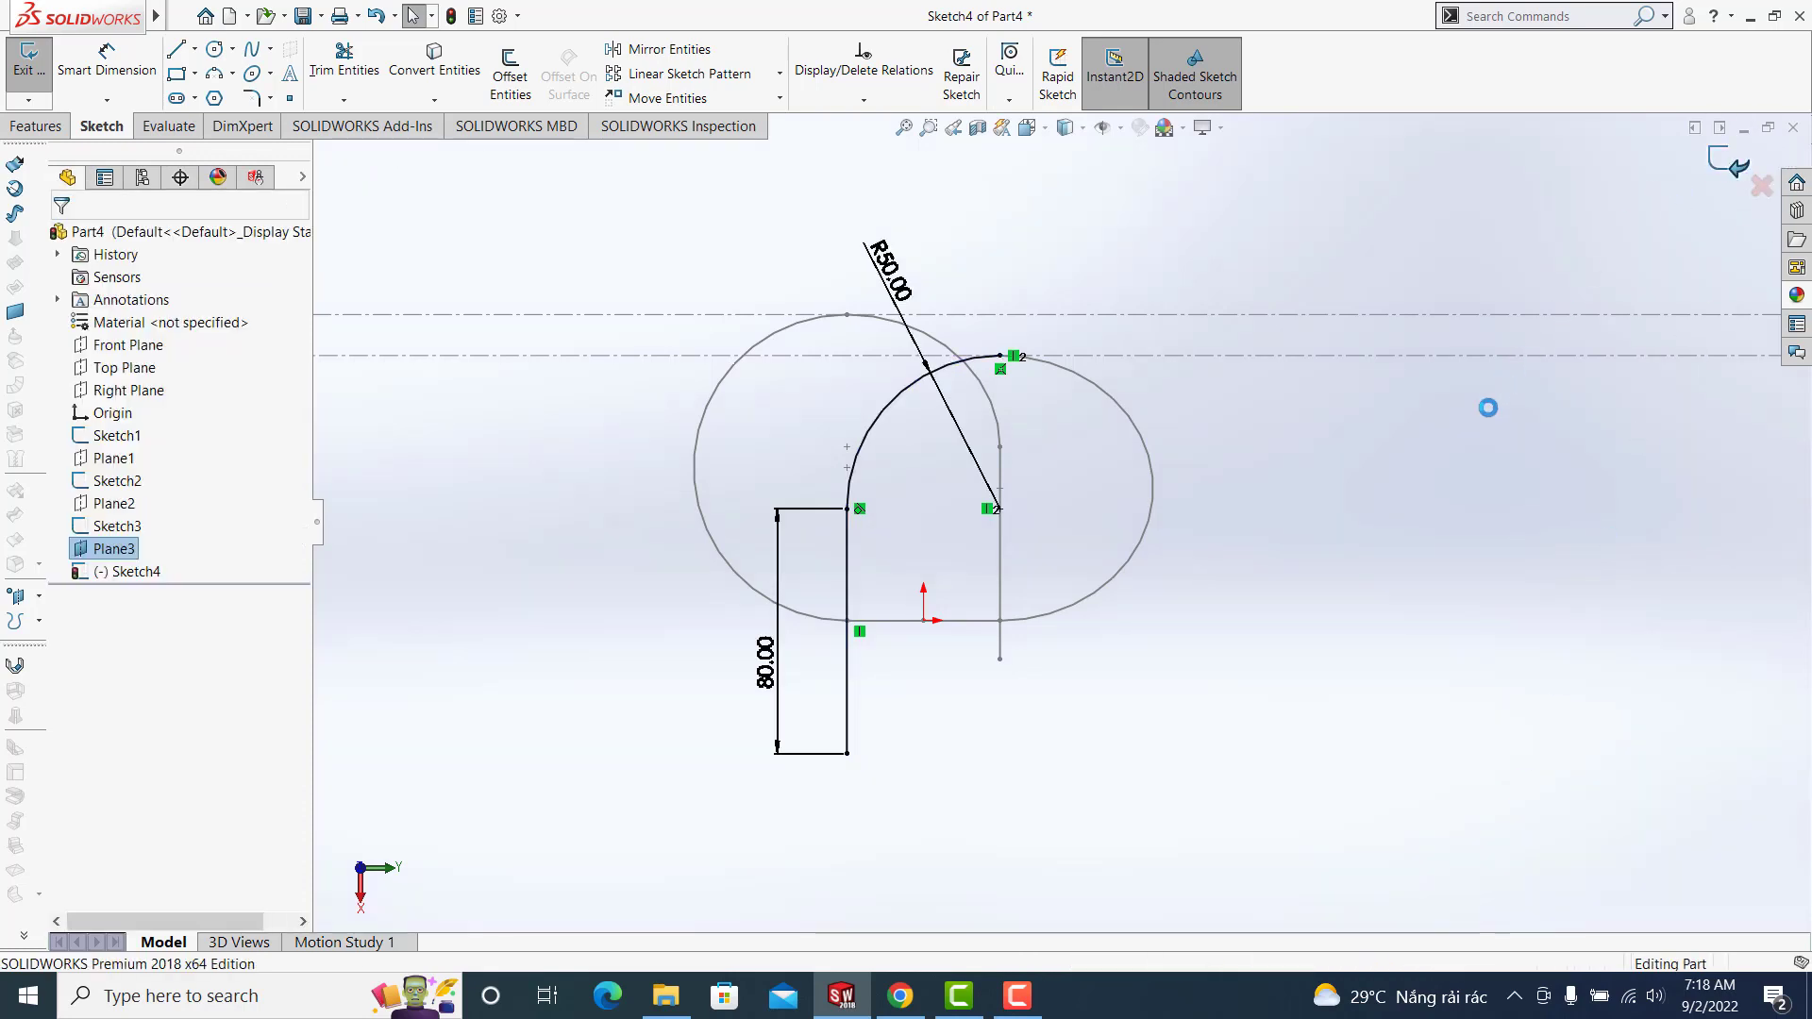
mouse_move(1480, 445)
middle_mouse_down()
mouse_move(1152, 485)
mouse_move(1069, 528)
mouse_move(1055, 482)
mouse_move(1080, 436)
mouse_move(1092, 459)
mouse_move(1086, 434)
middle_mouse_up()
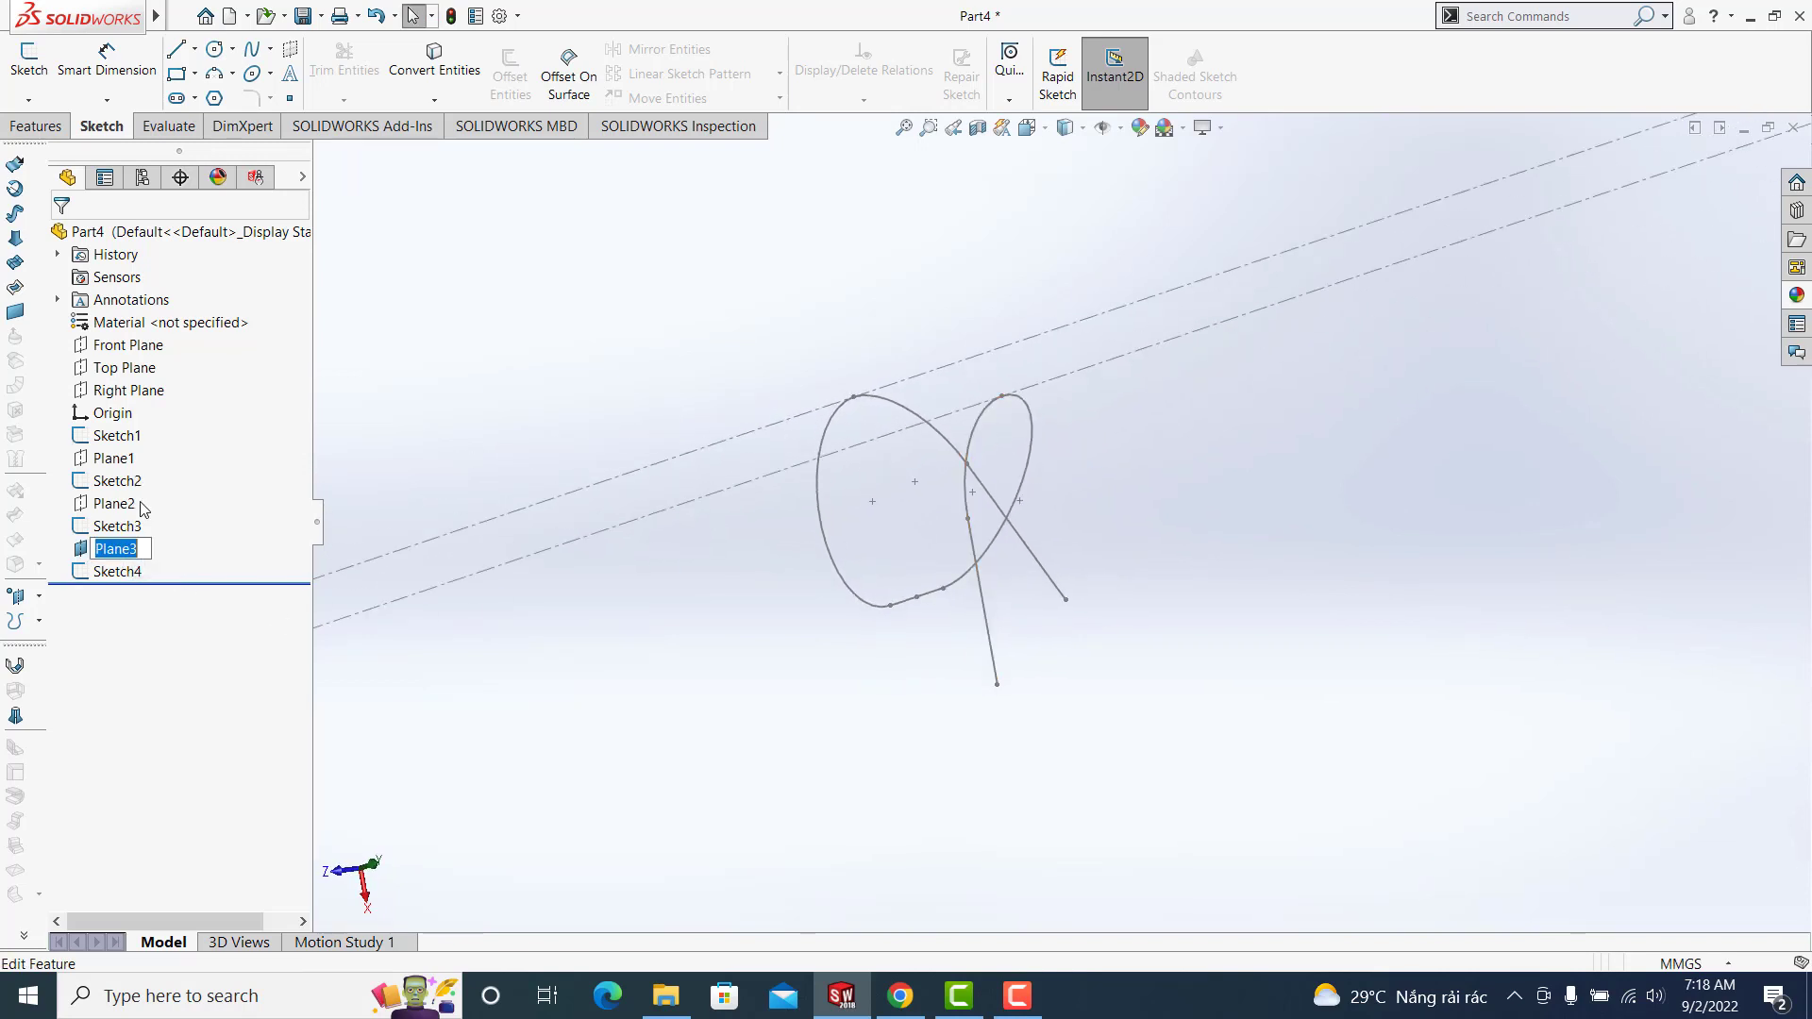
left_click(158, 529)
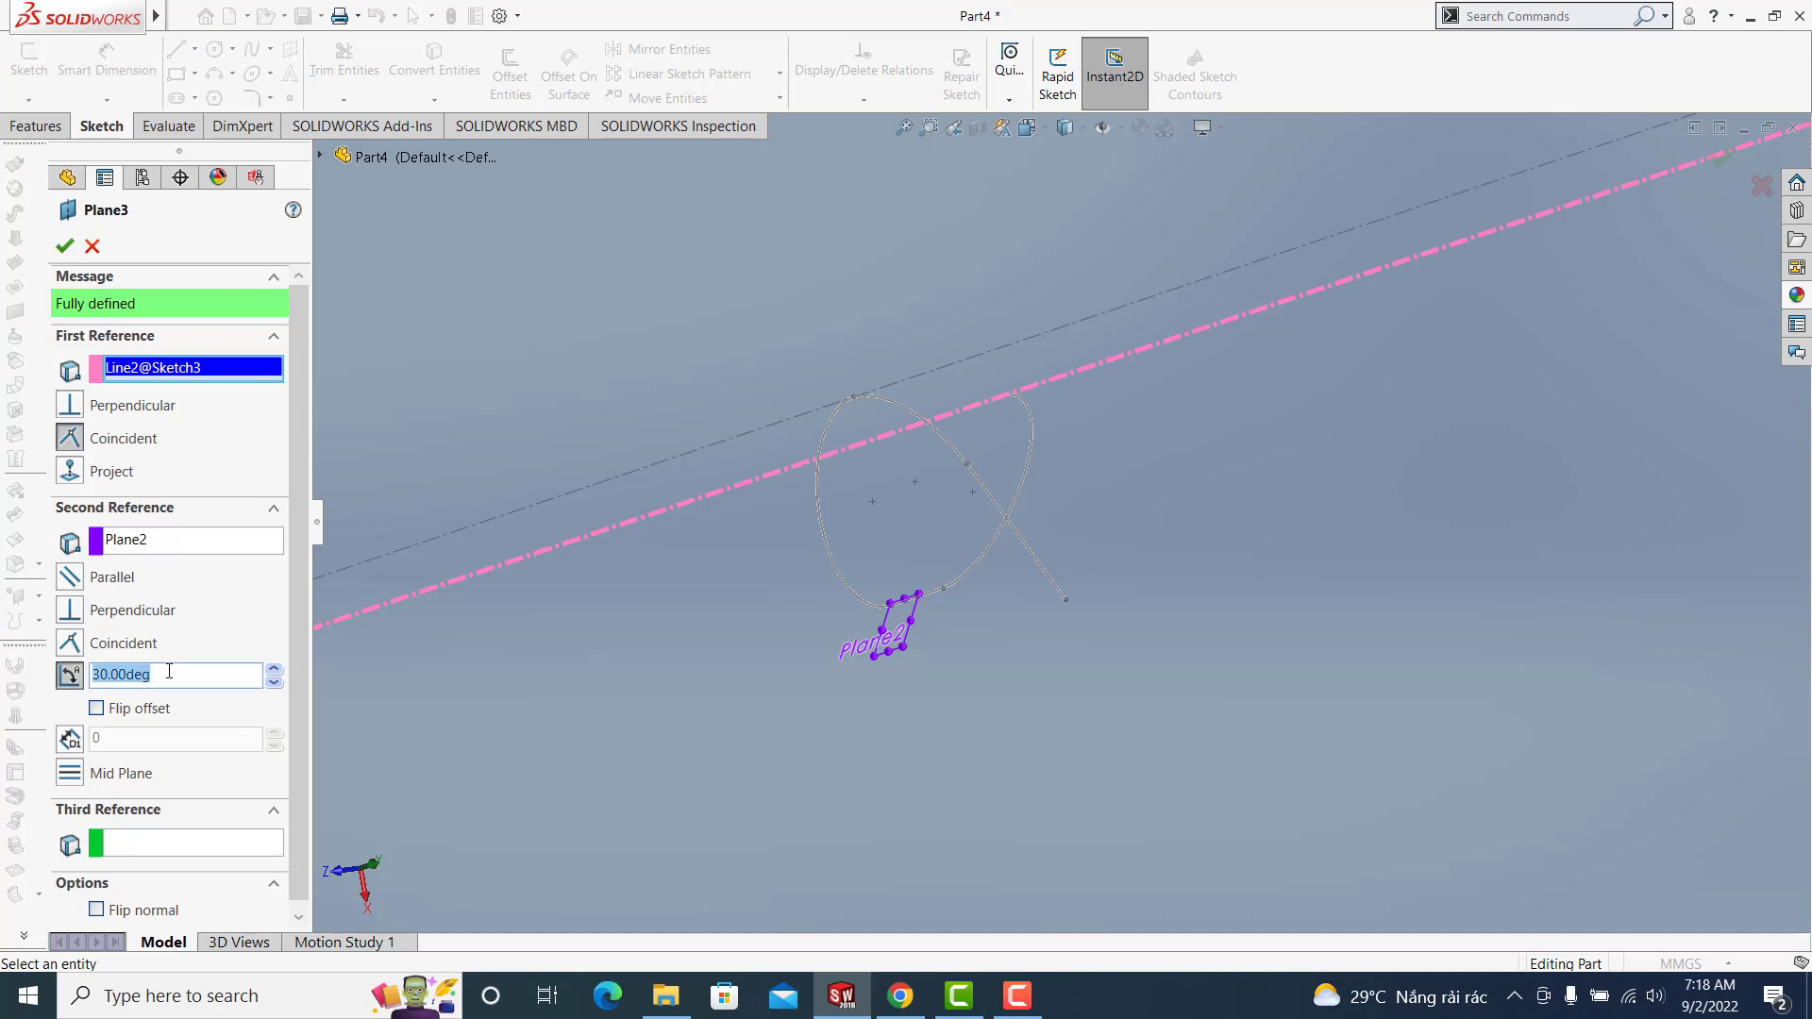
type("0")
key("Return")
left_click(63, 247)
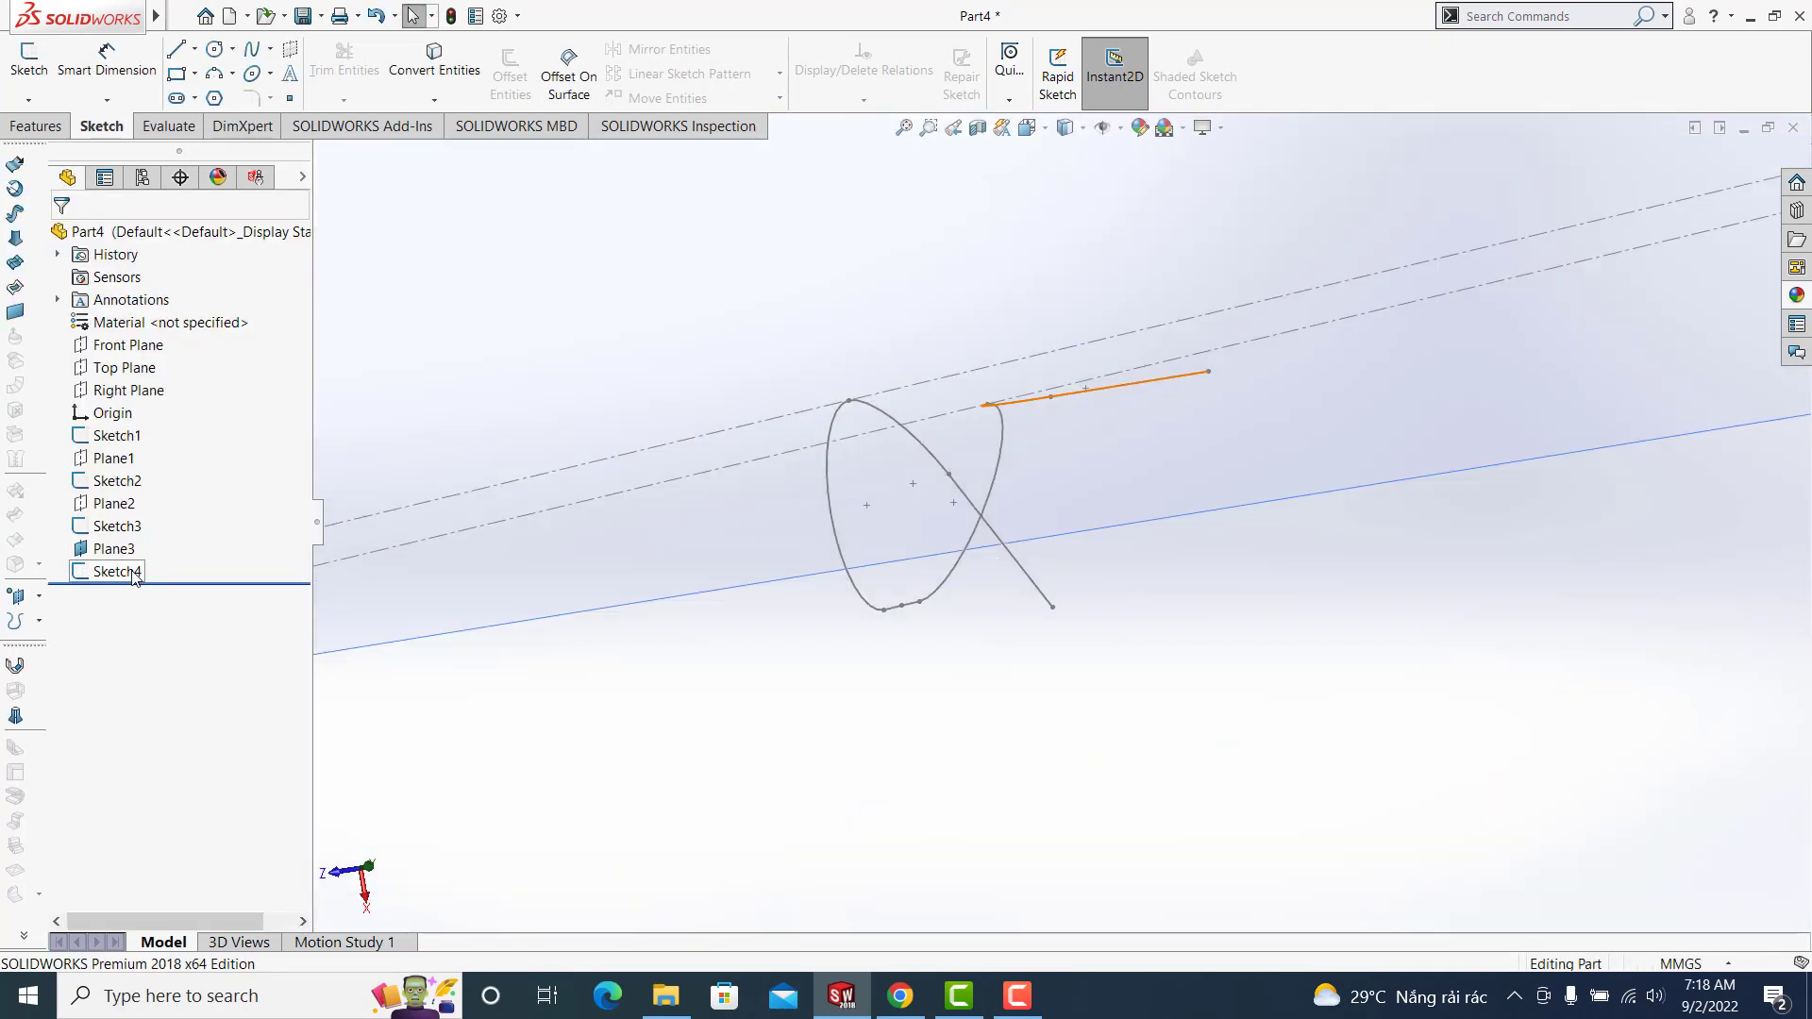
Leave Sketch4 discarding changes and set Plane3's angle back to 30 degrees
right_click(134, 577)
left_click(141, 609)
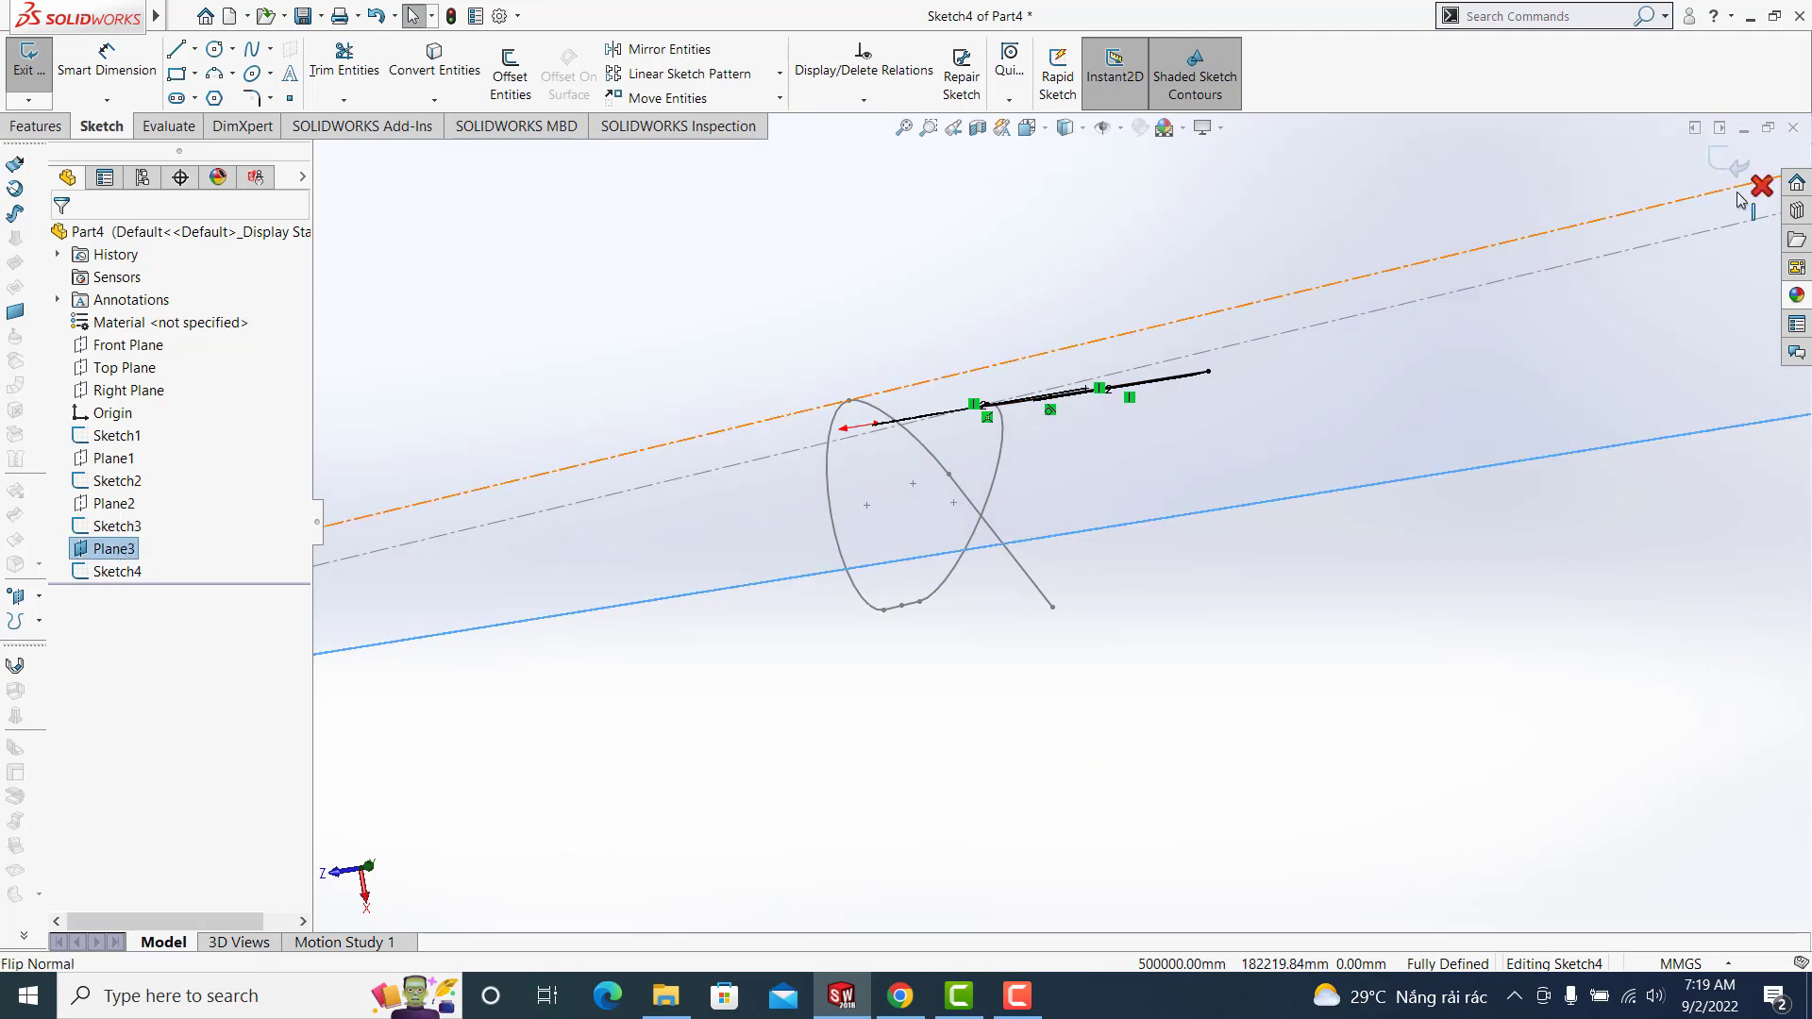
left_click(1761, 186)
left_click(935, 510)
left_click(123, 548)
left_click(132, 484)
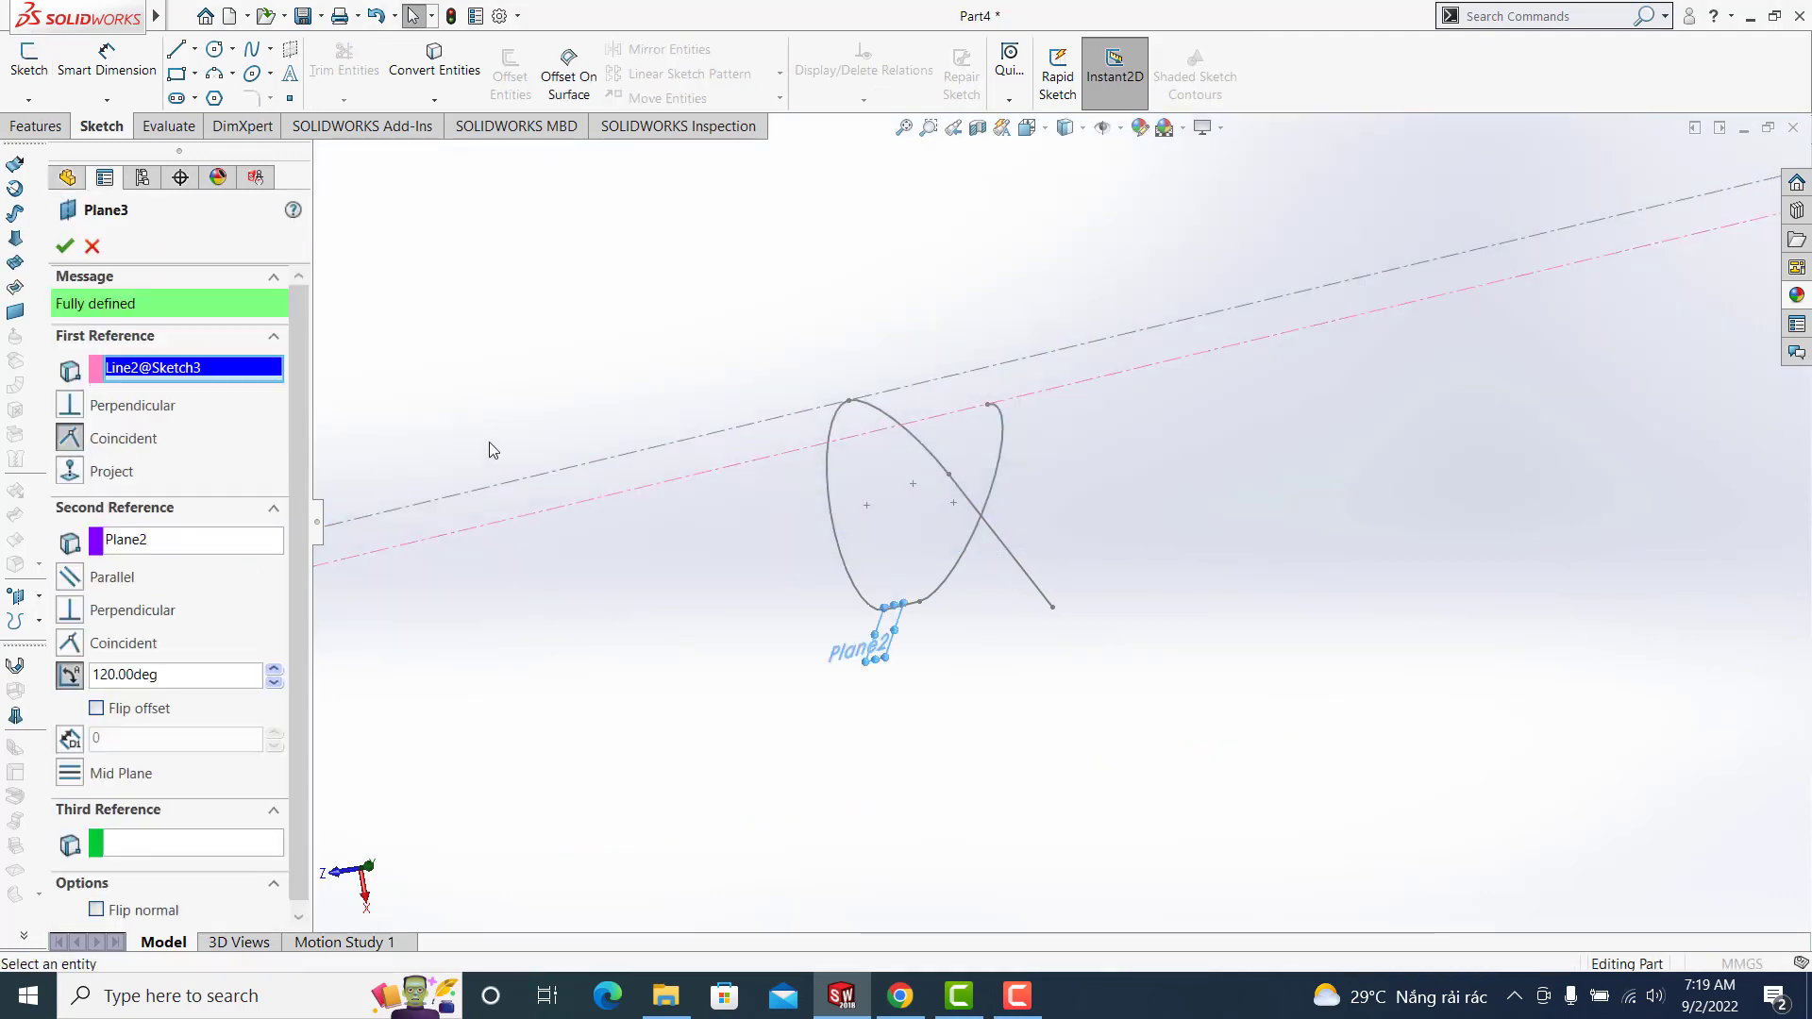
type("30")
key("Return")
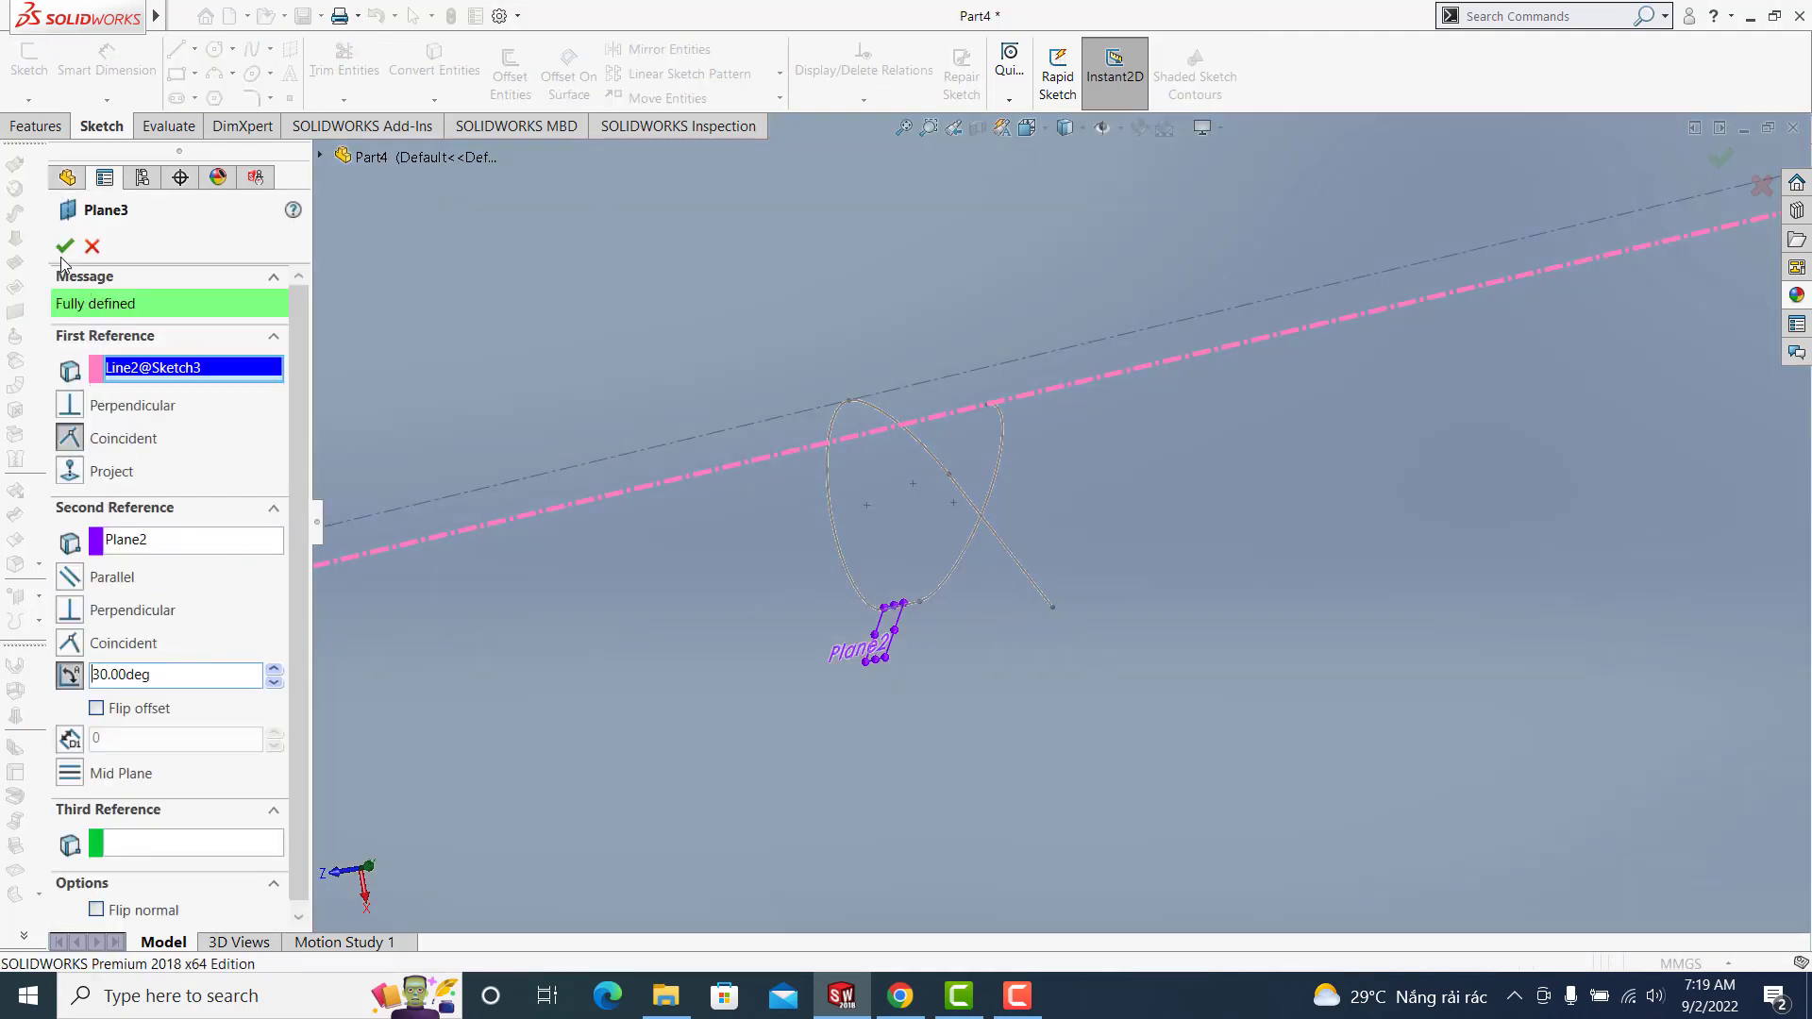
left_click(65, 247)
mouse_move(797, 579)
middle_mouse_down()
mouse_move(797, 594)
mouse_move(829, 457)
mouse_move(841, 530)
mouse_move(881, 556)
middle_mouse_up()
Flip Plane3 to the opposite side, keeping its 30 degree angle
left_click(120, 569)
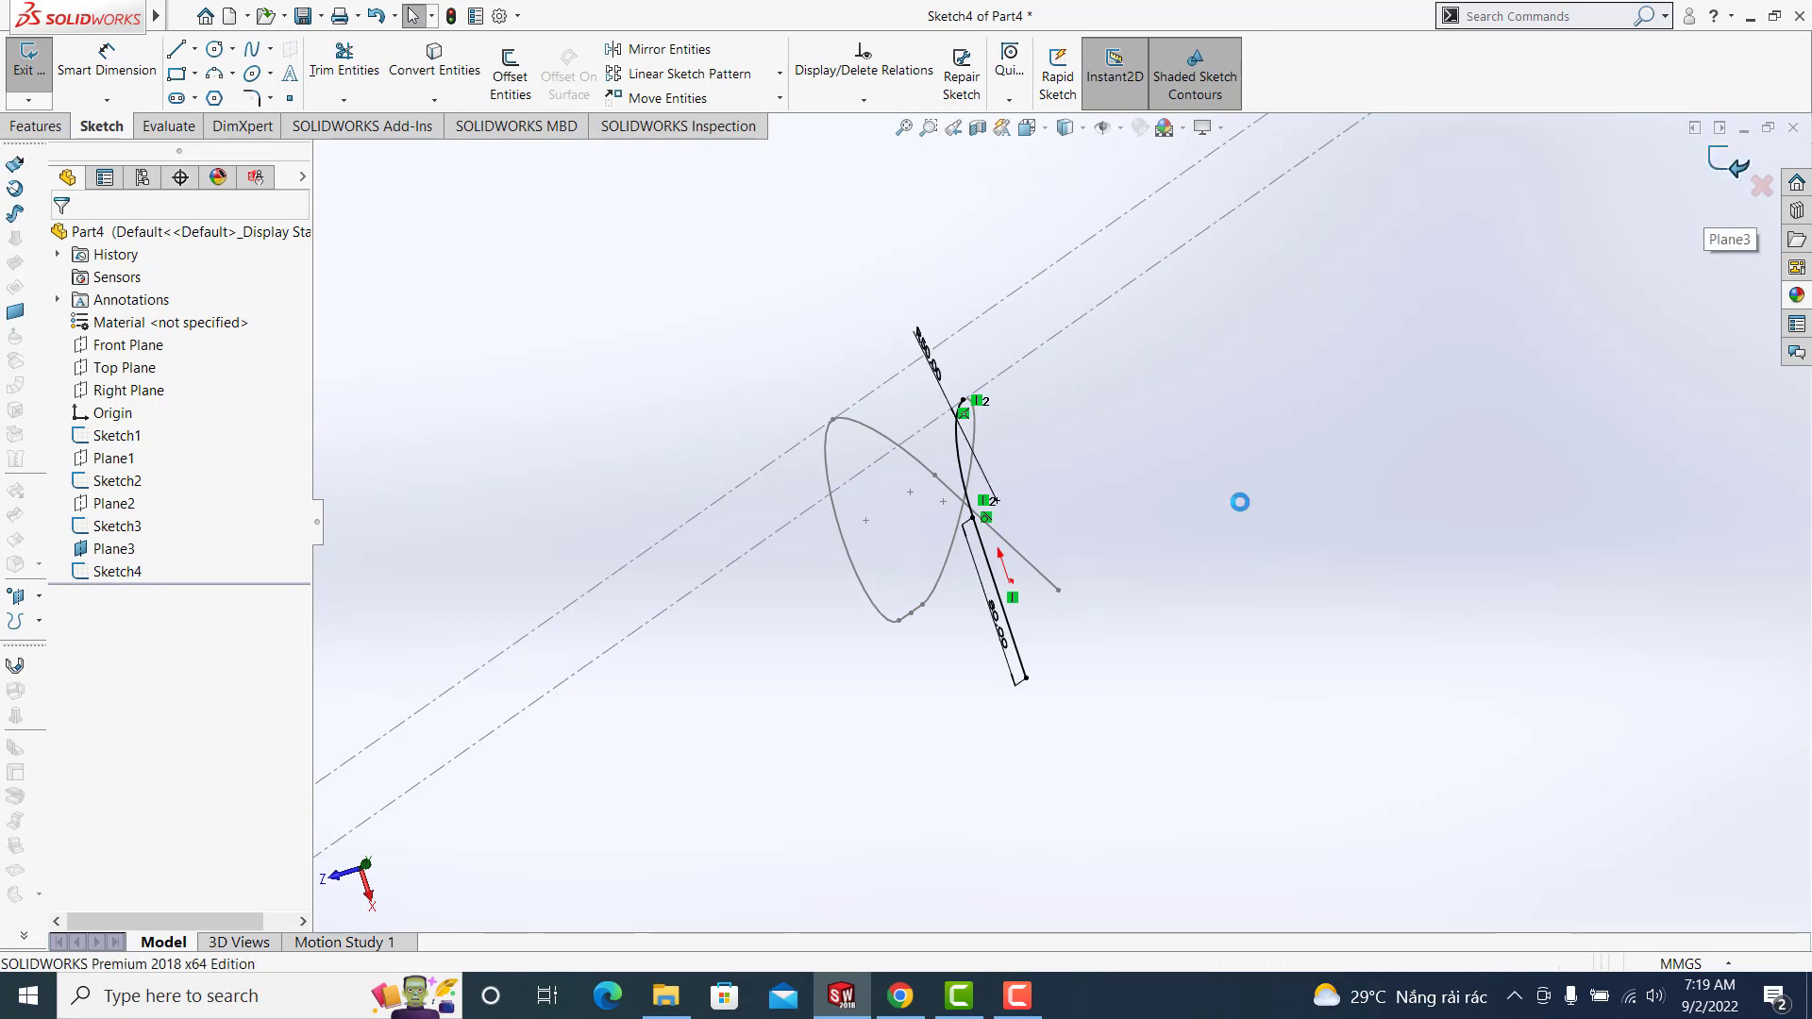
left_click(110, 548)
left_click(138, 509)
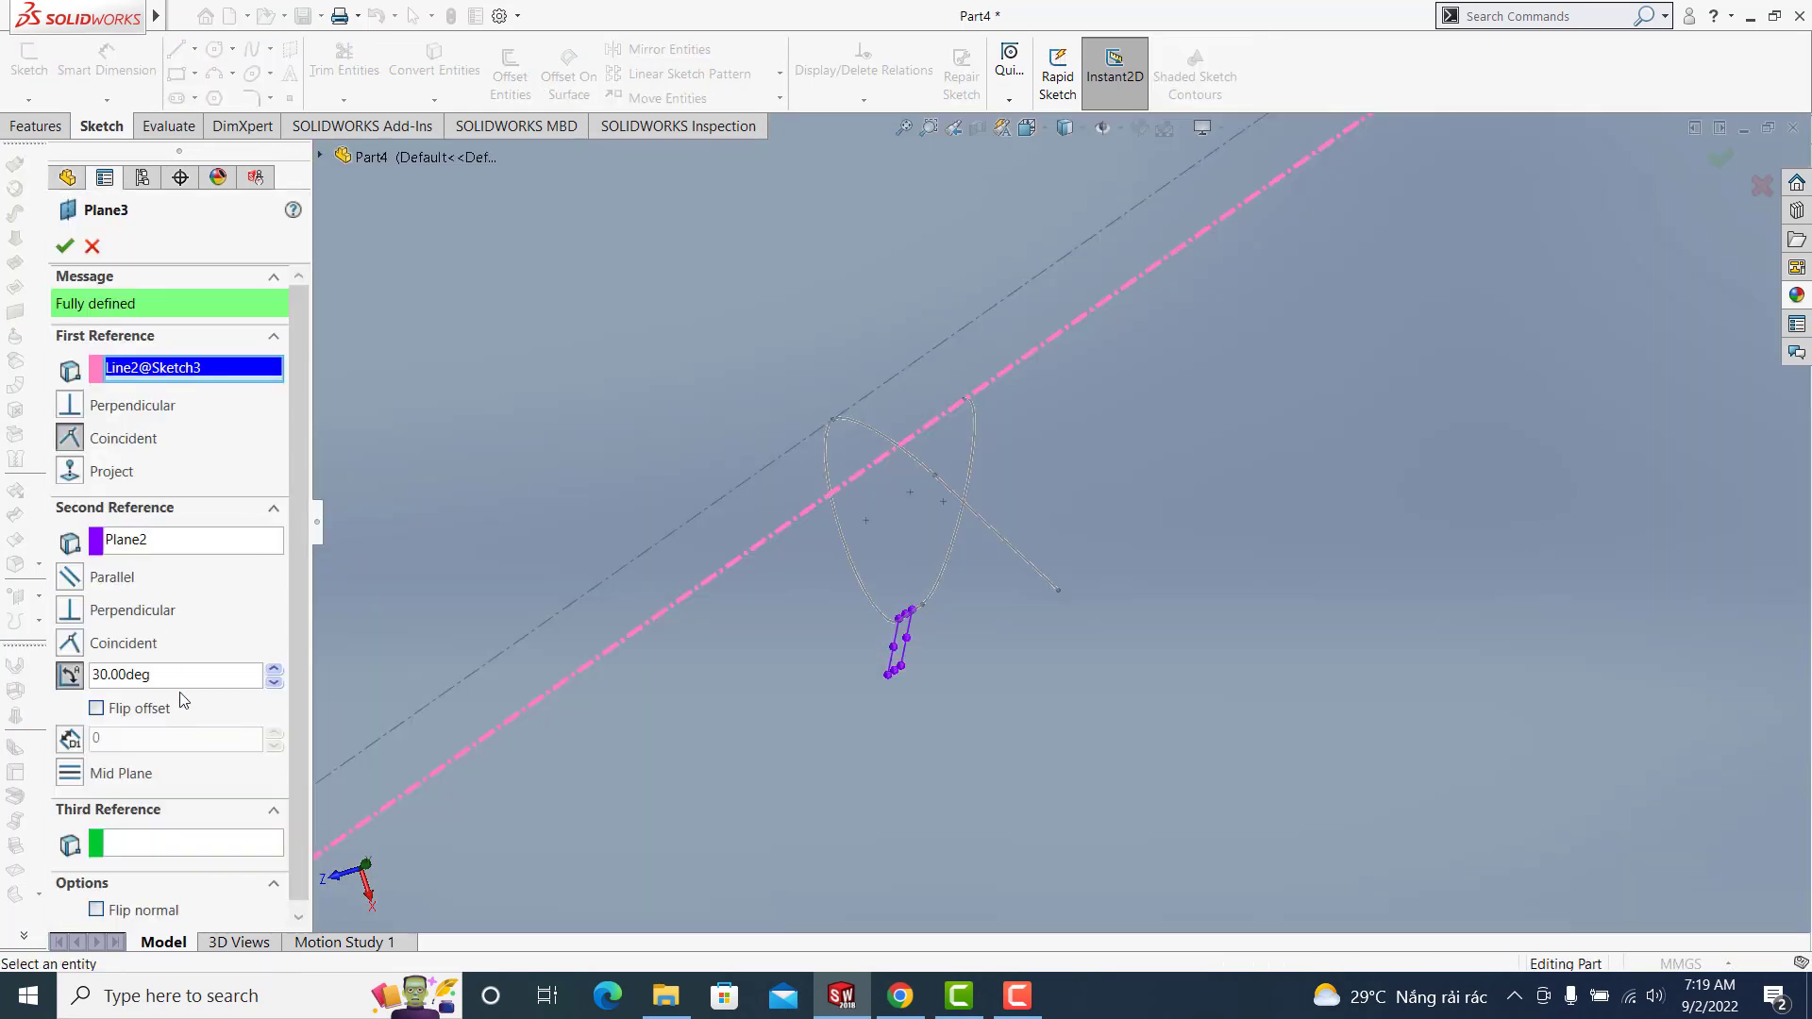
left_click(186, 677)
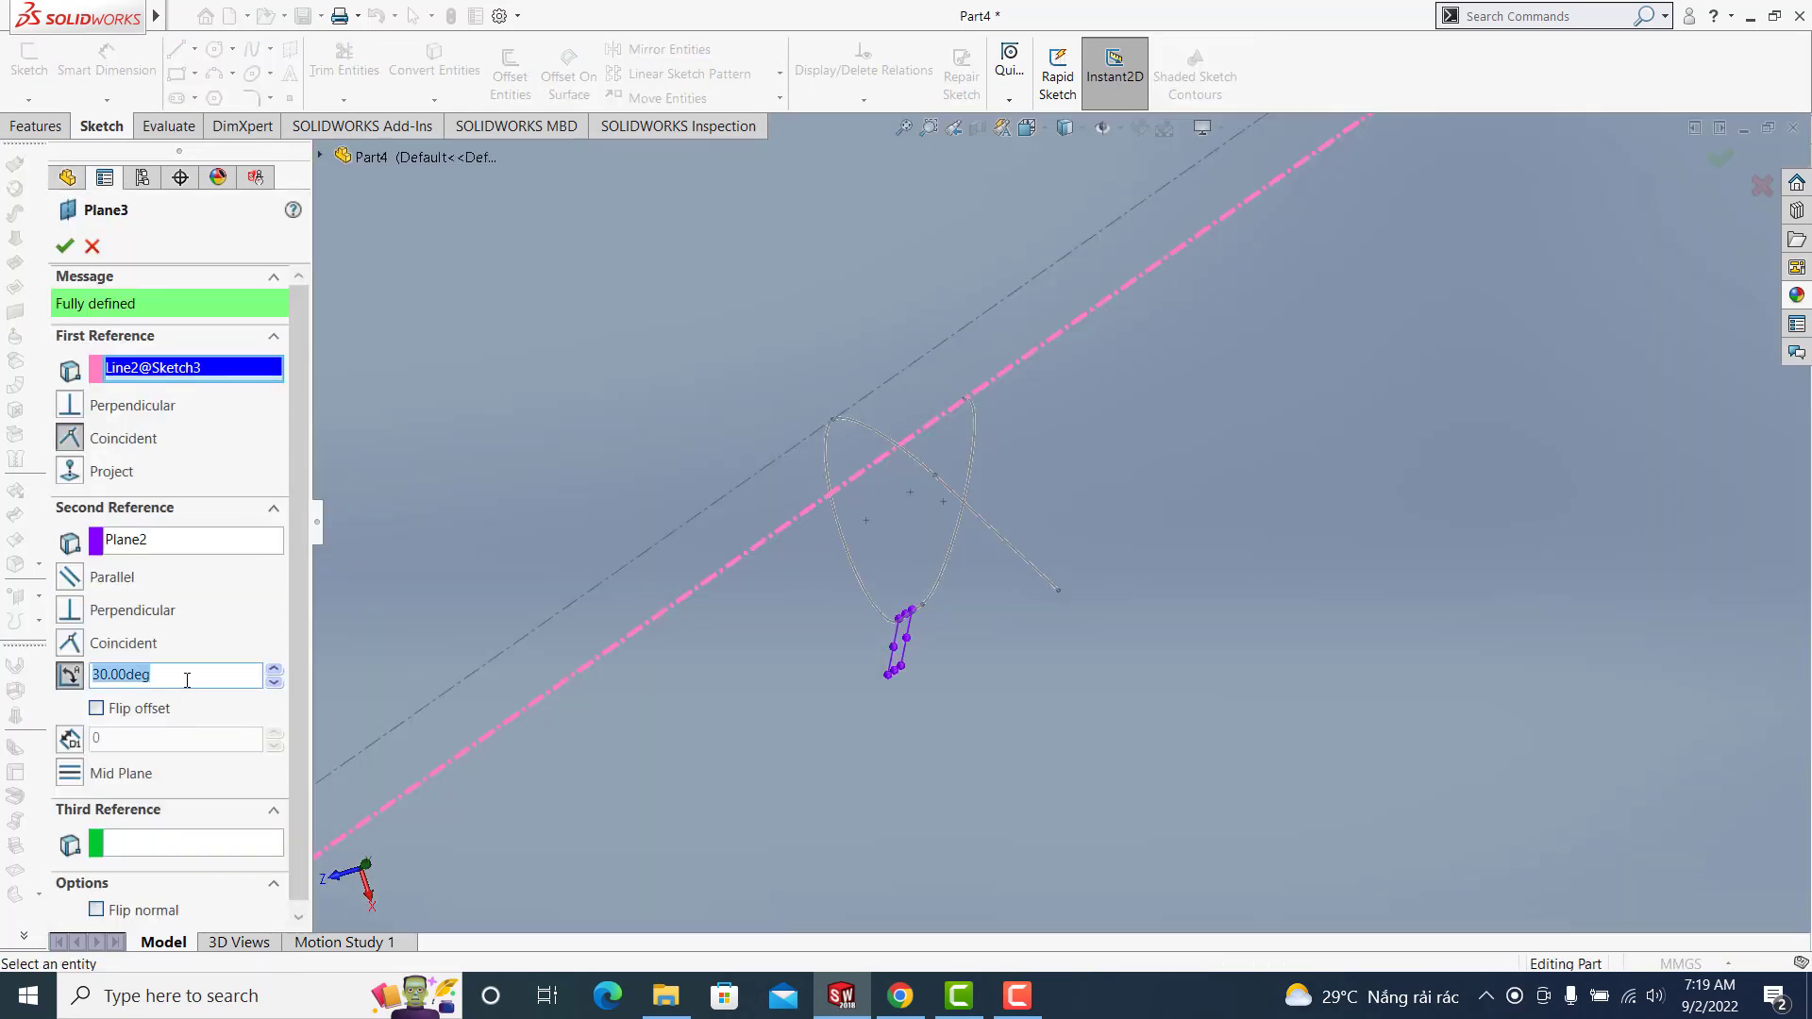
type("-30")
key("Return")
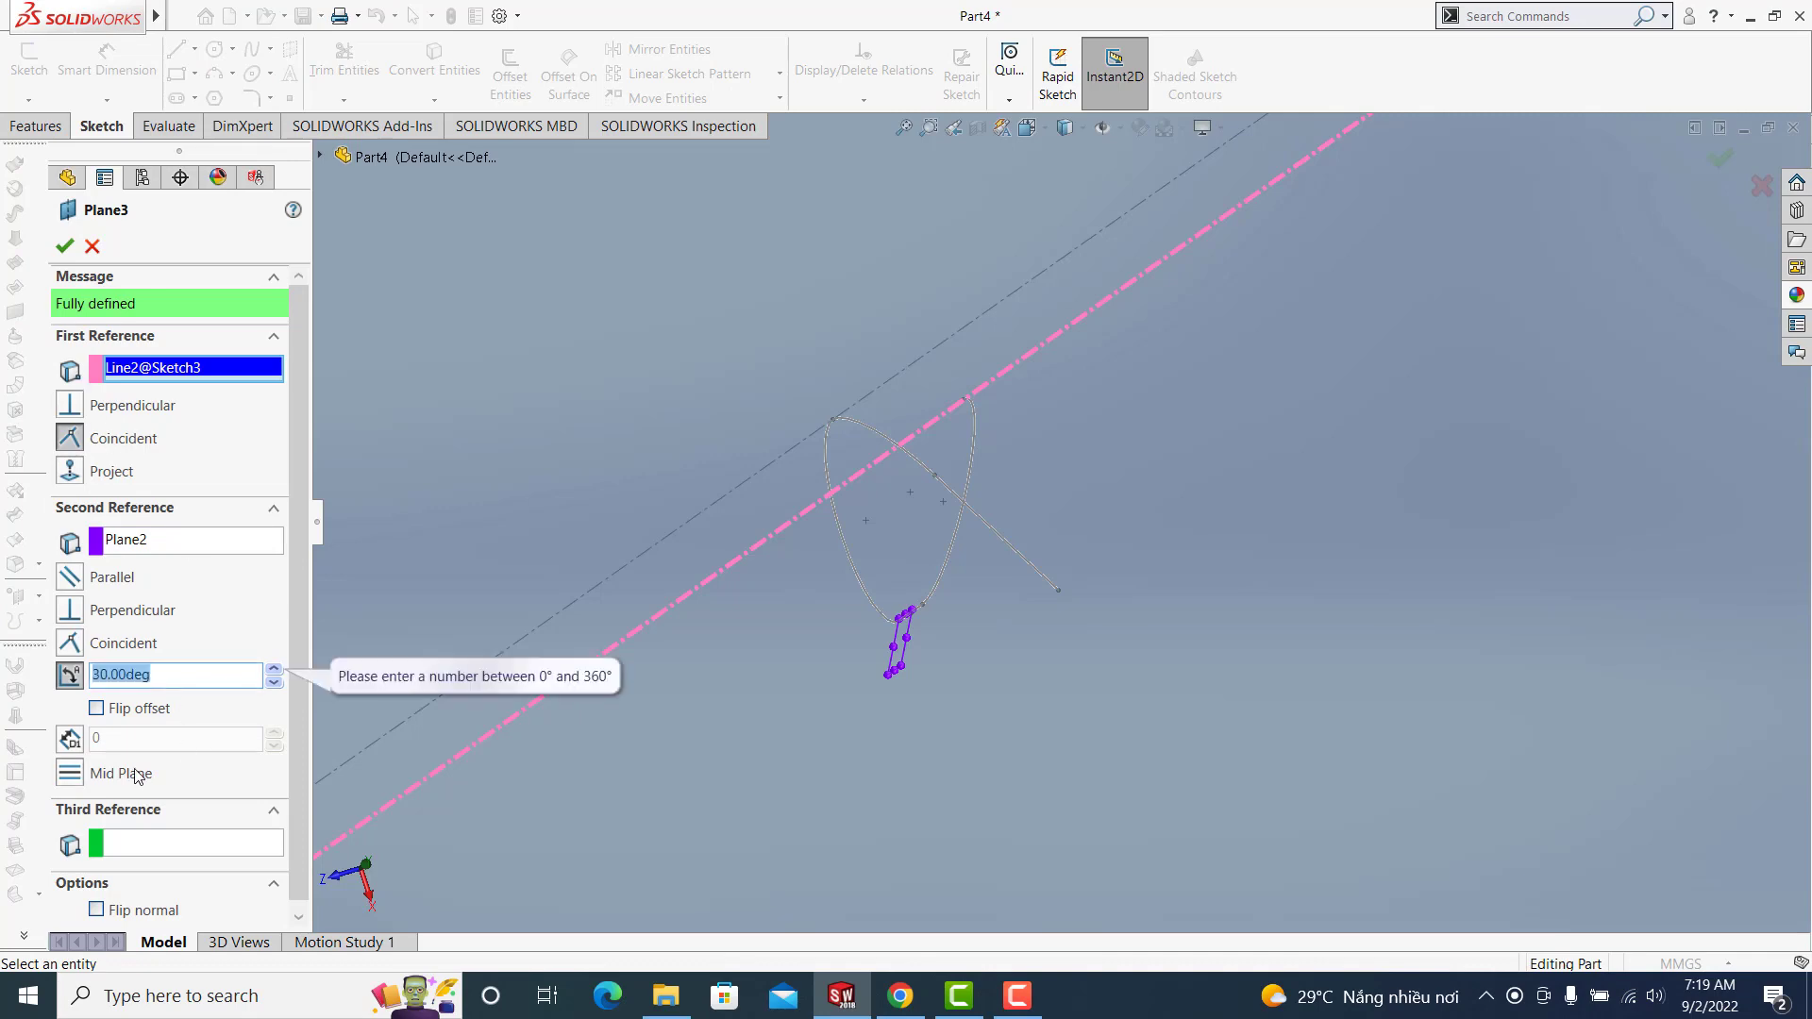
left_click(96, 709)
left_click(64, 246)
Orbit and zoom to check how the sketch loops now cross
middle_click_drag(735, 561, 1029, 331)
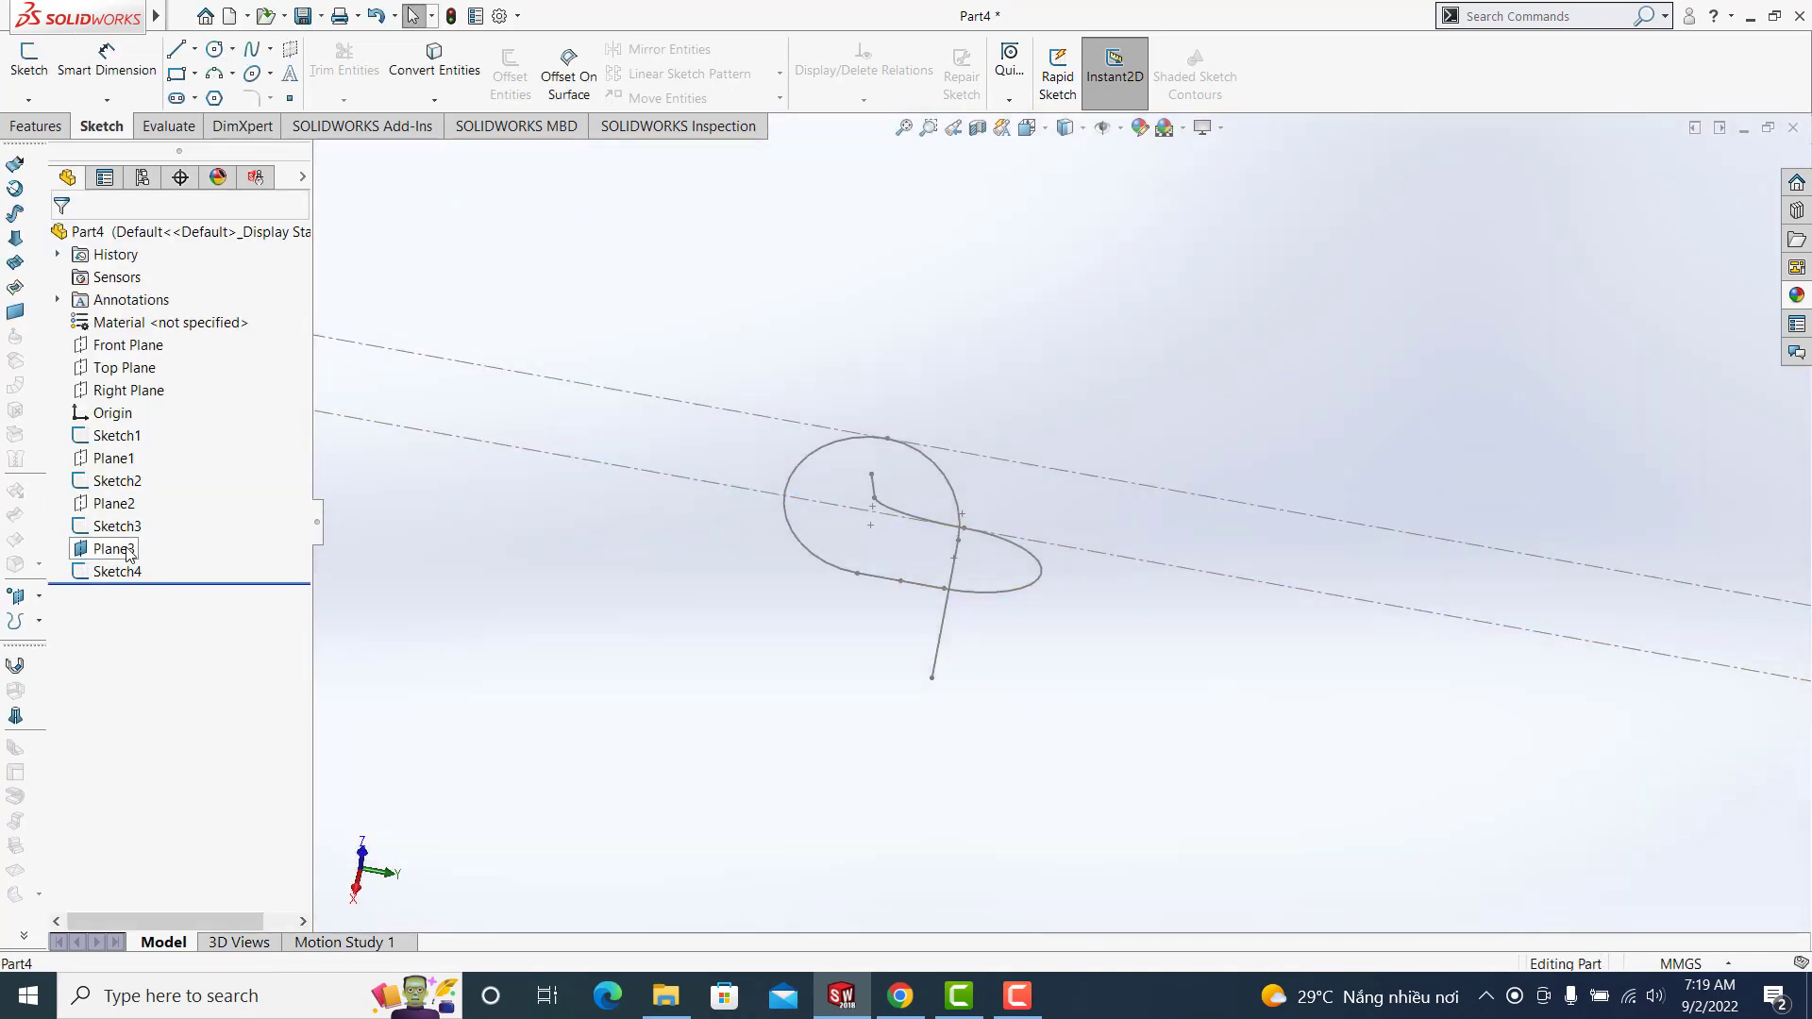
left_click(130, 552)
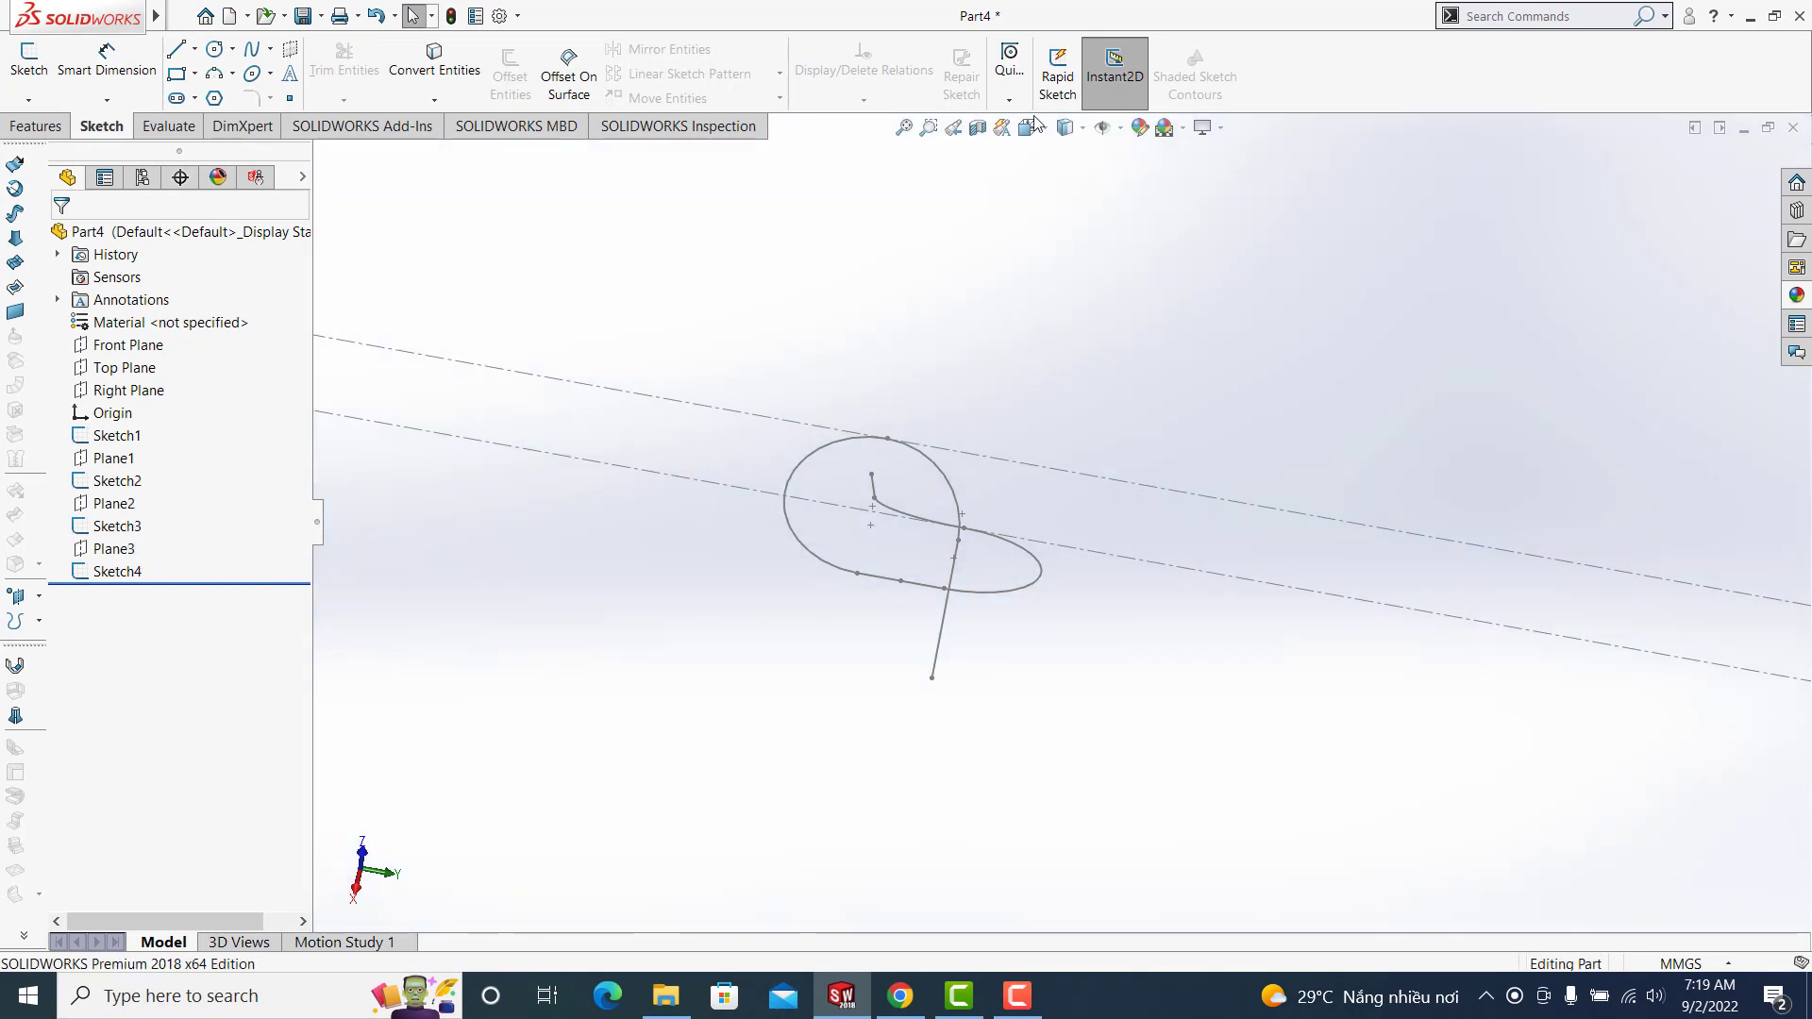
left_click(922, 134)
left_click(906, 130)
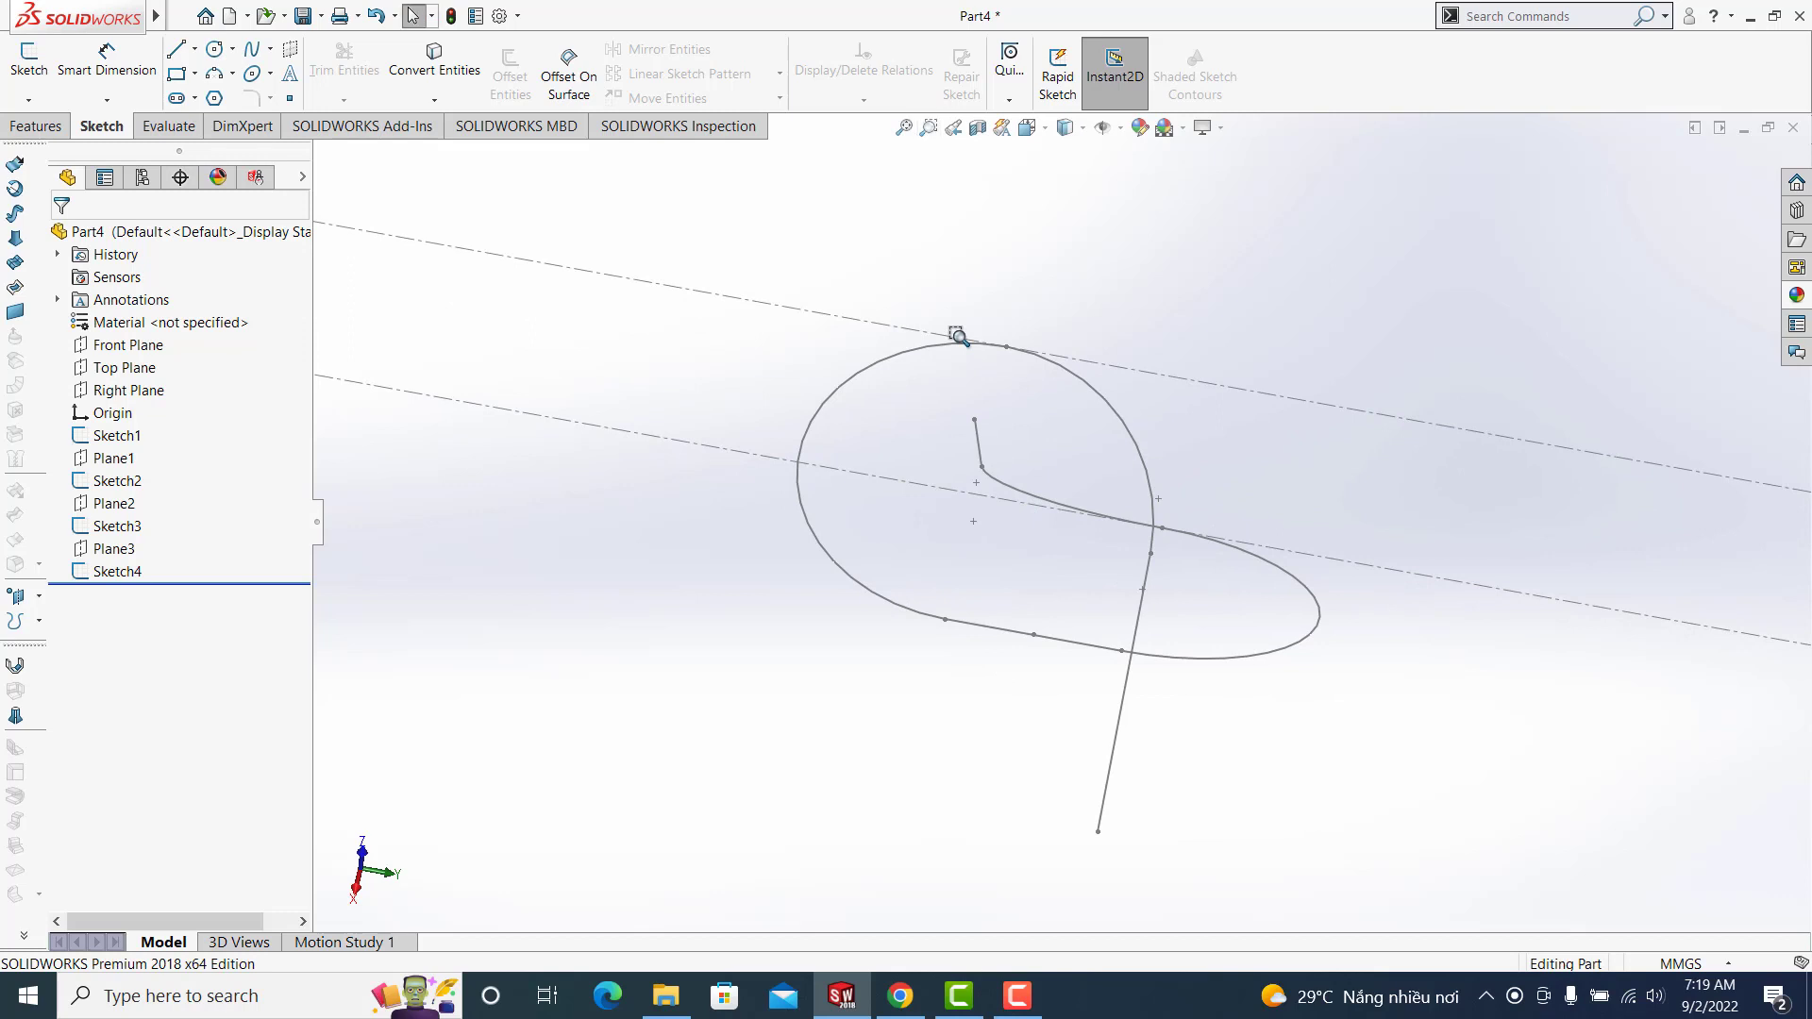
mouse_move(1004, 446)
middle_mouse_down()
mouse_move(1129, 401)
mouse_move(1082, 368)
mouse_move(999, 474)
mouse_move(1088, 692)
mouse_move(1133, 692)
mouse_move(1208, 604)
mouse_move(1225, 611)
mouse_move(1156, 533)
middle_mouse_up()
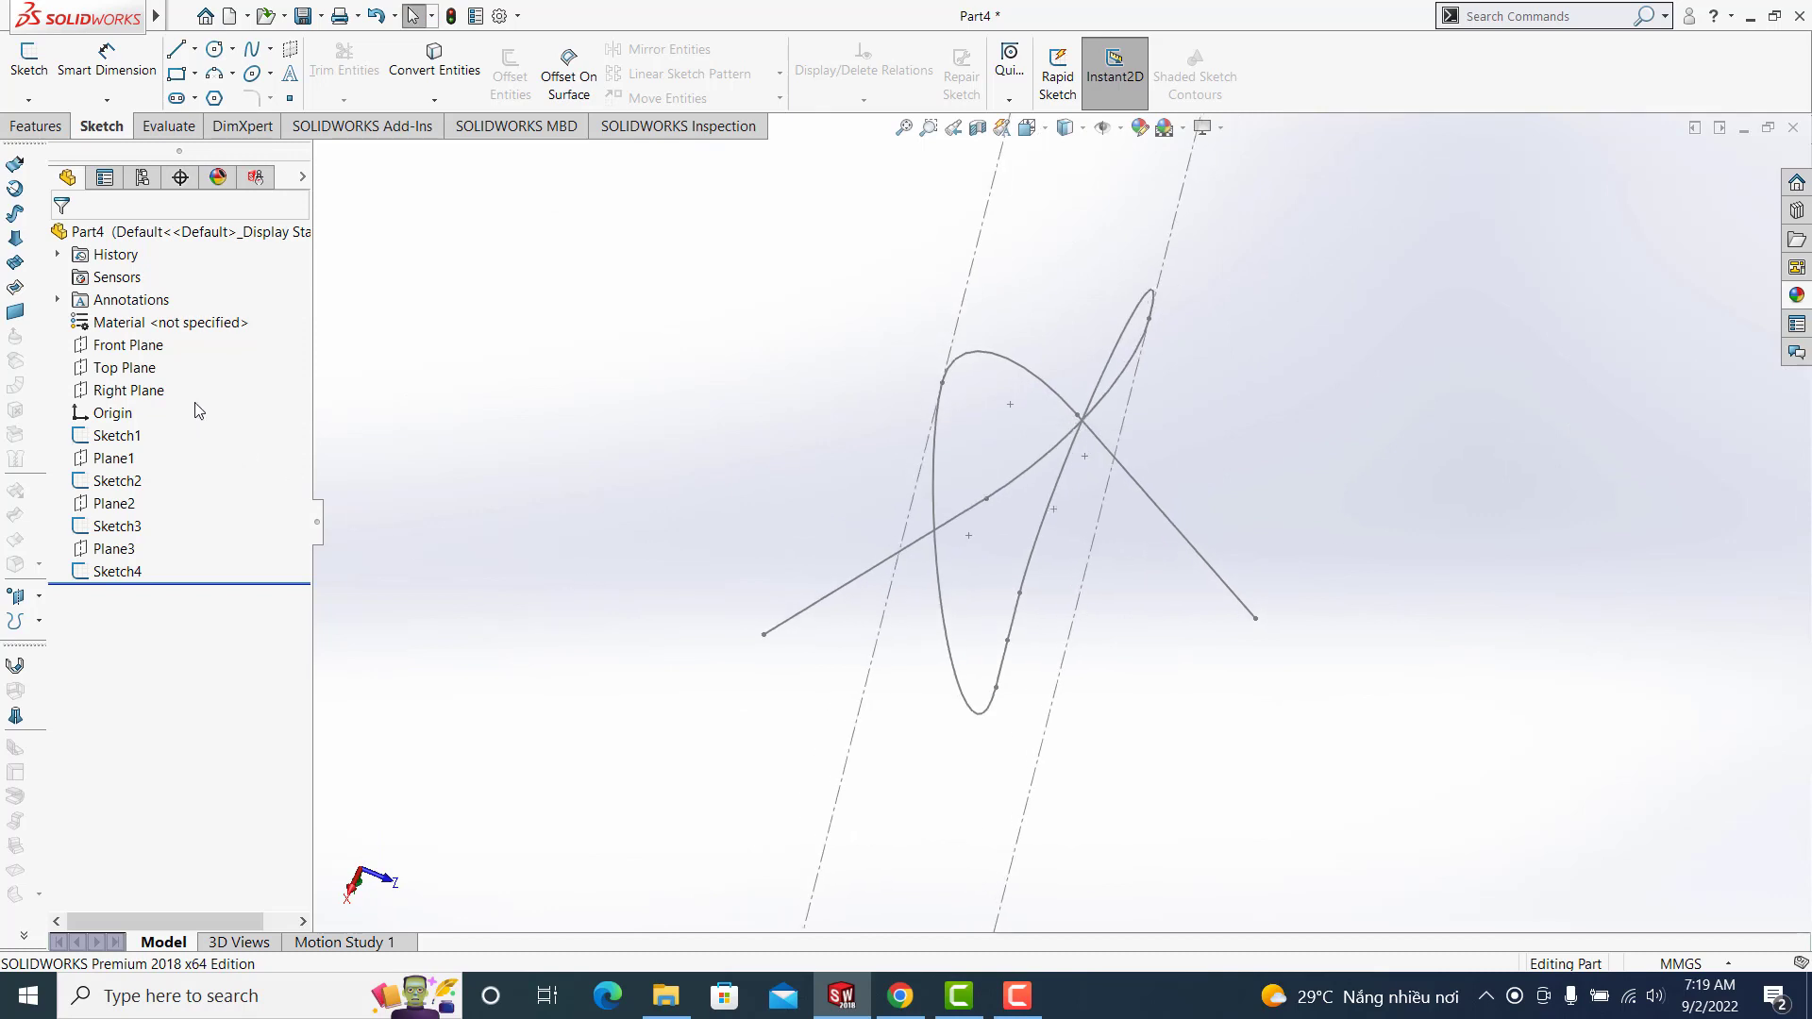
Start a new 3D sketch among the sketch loops
left_click(30, 100)
left_click(52, 145)
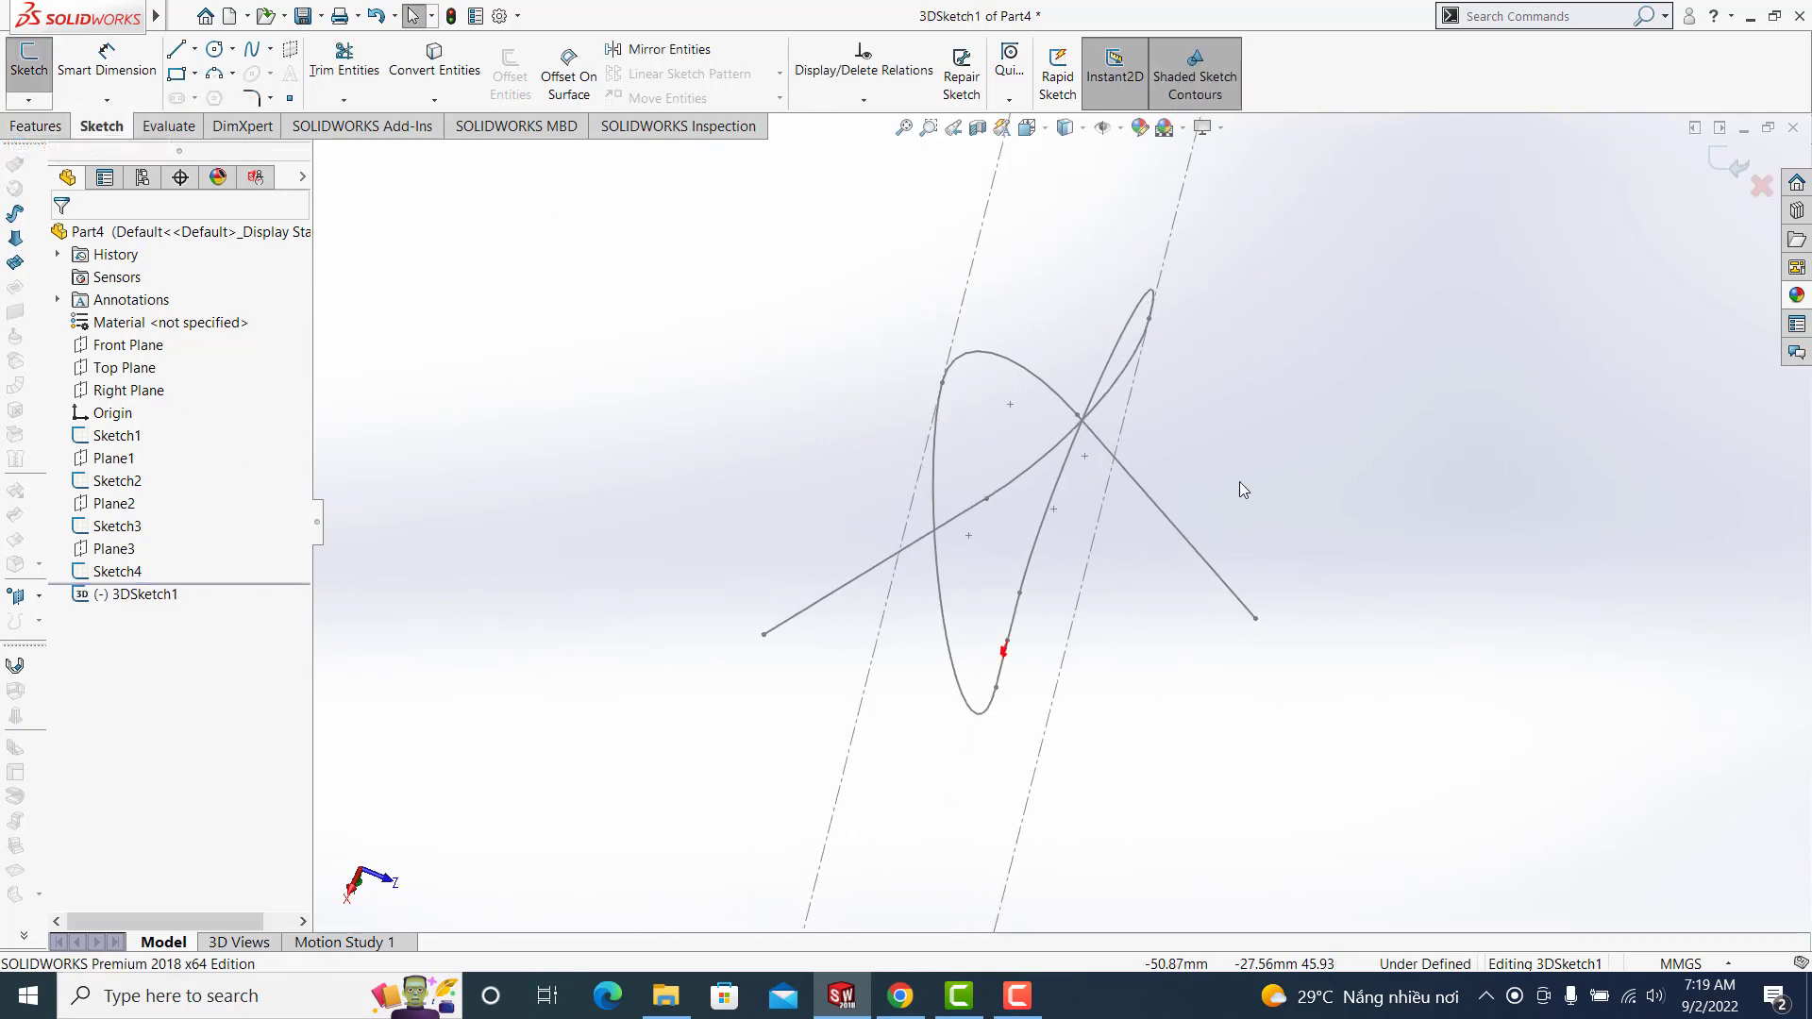
mouse_move(1239, 482)
middle_mouse_down()
mouse_move(1173, 384)
mouse_move(1087, 658)
mouse_move(1073, 660)
mouse_move(1038, 512)
middle_mouse_up()
left_click(1040, 492)
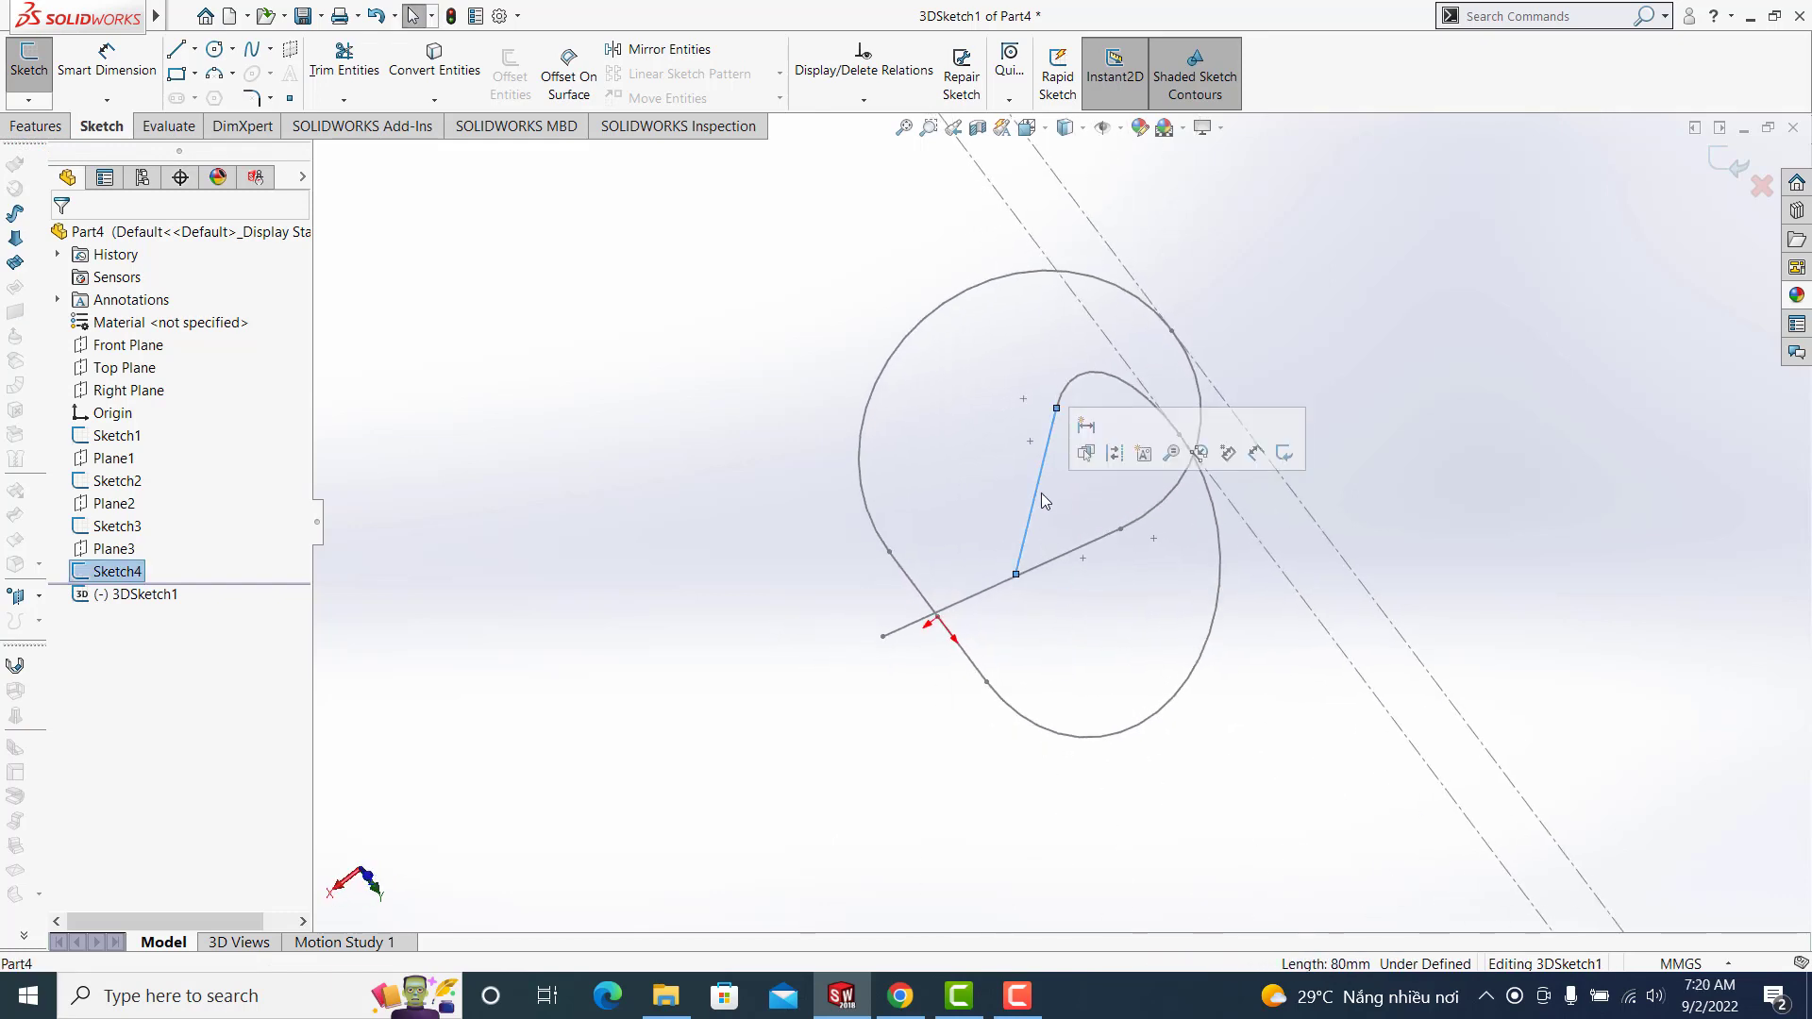
left_click(1090, 379)
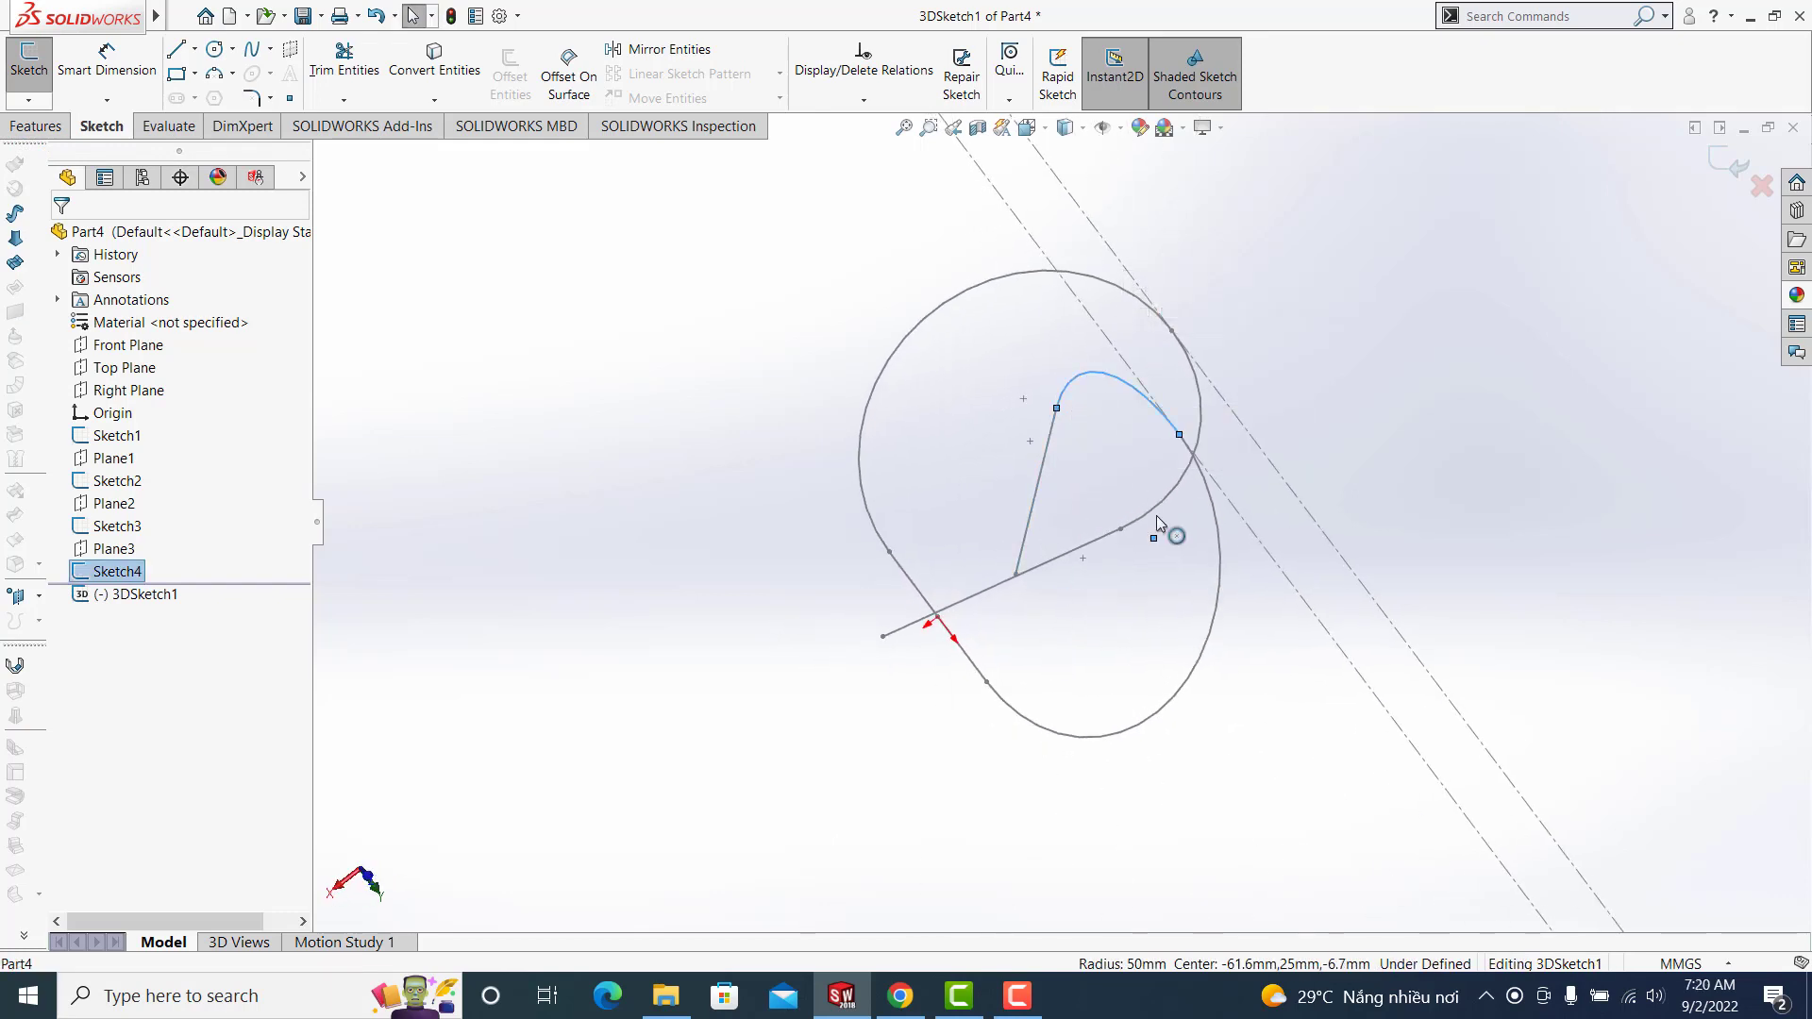
Convert all lines and arcs of Sketch1–Sketch4 into the 3D sketch and close it
left_click(434, 63)
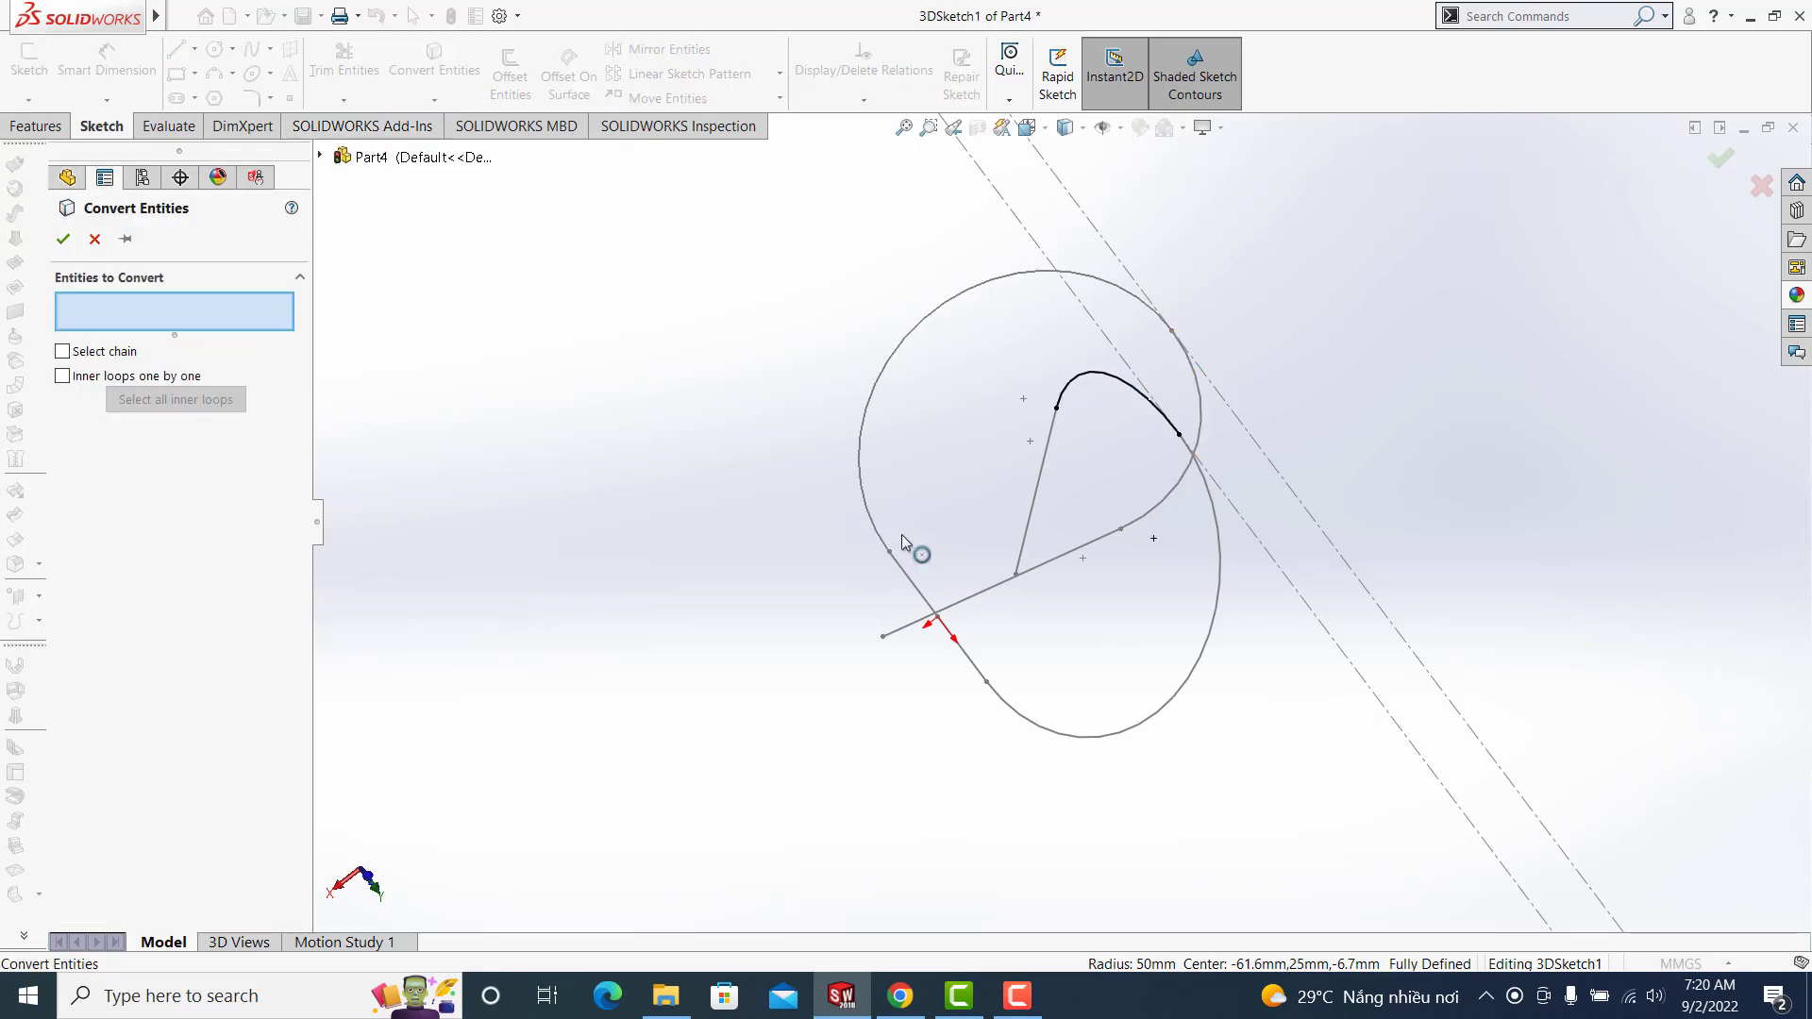
left_click(1043, 472)
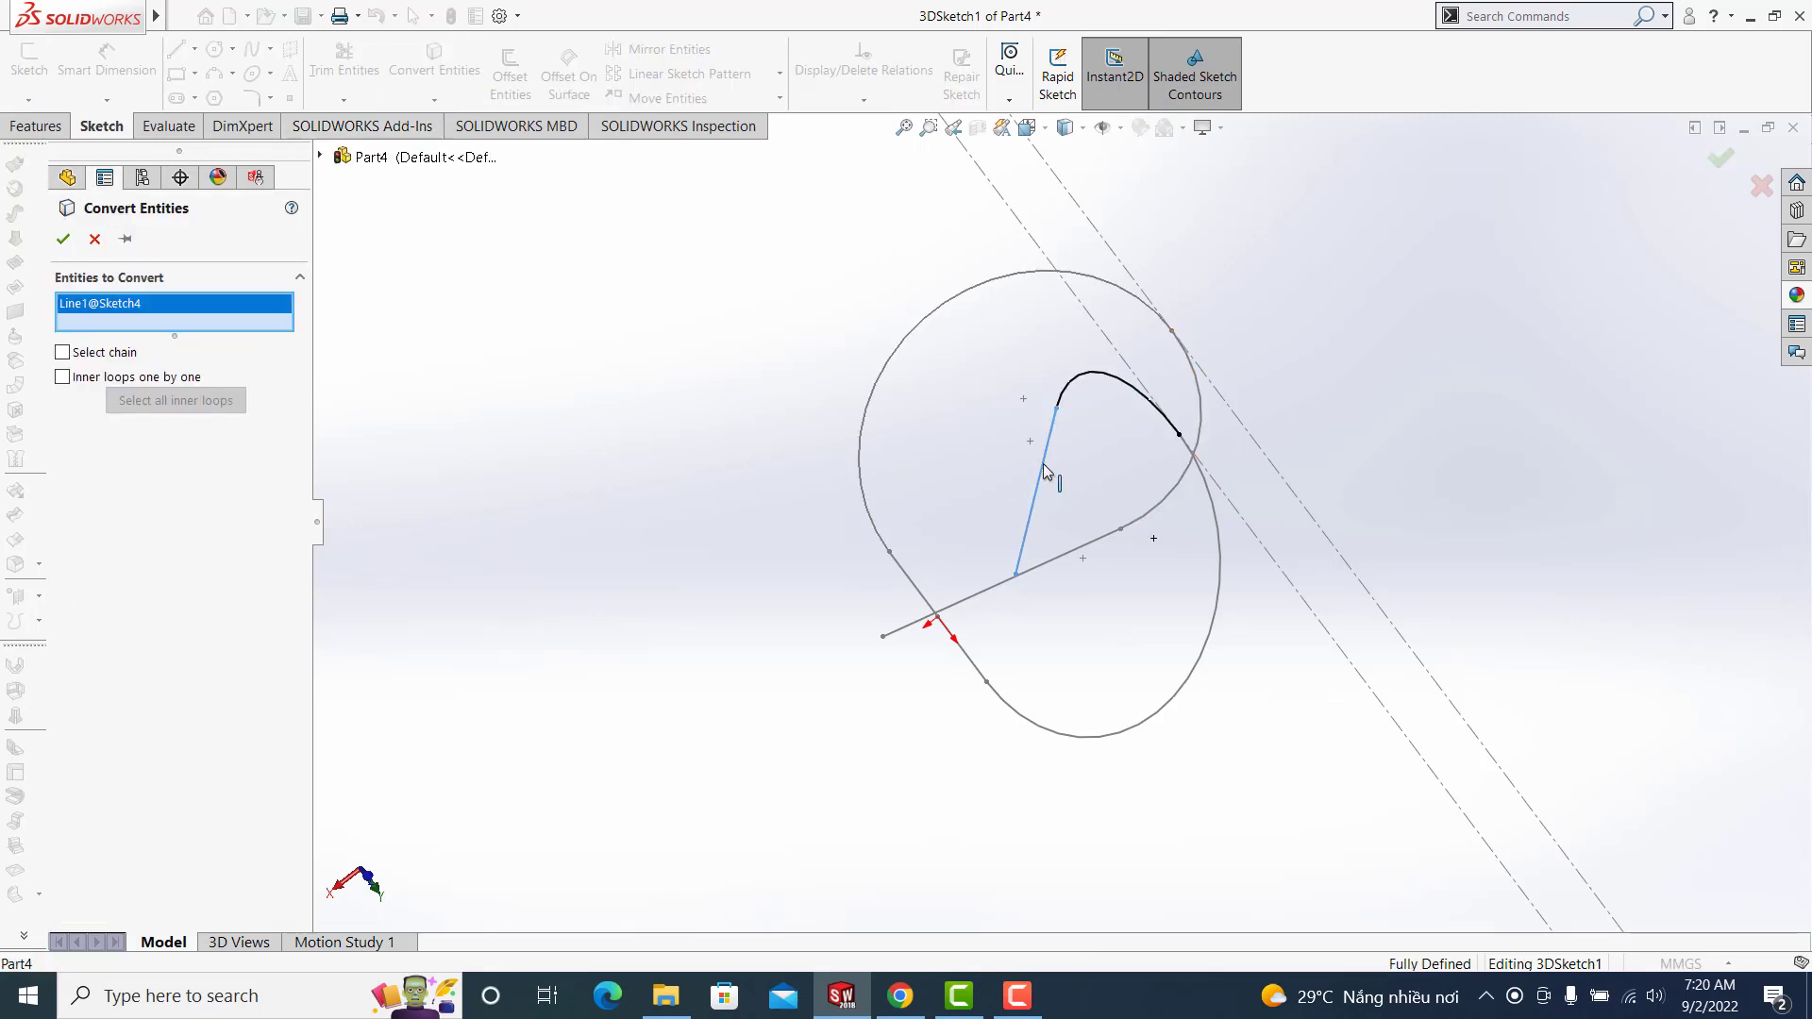
left_click(1225, 550)
mouse_move(951, 708)
middle_mouse_down()
mouse_move(915, 700)
mouse_move(957, 695)
middle_mouse_up()
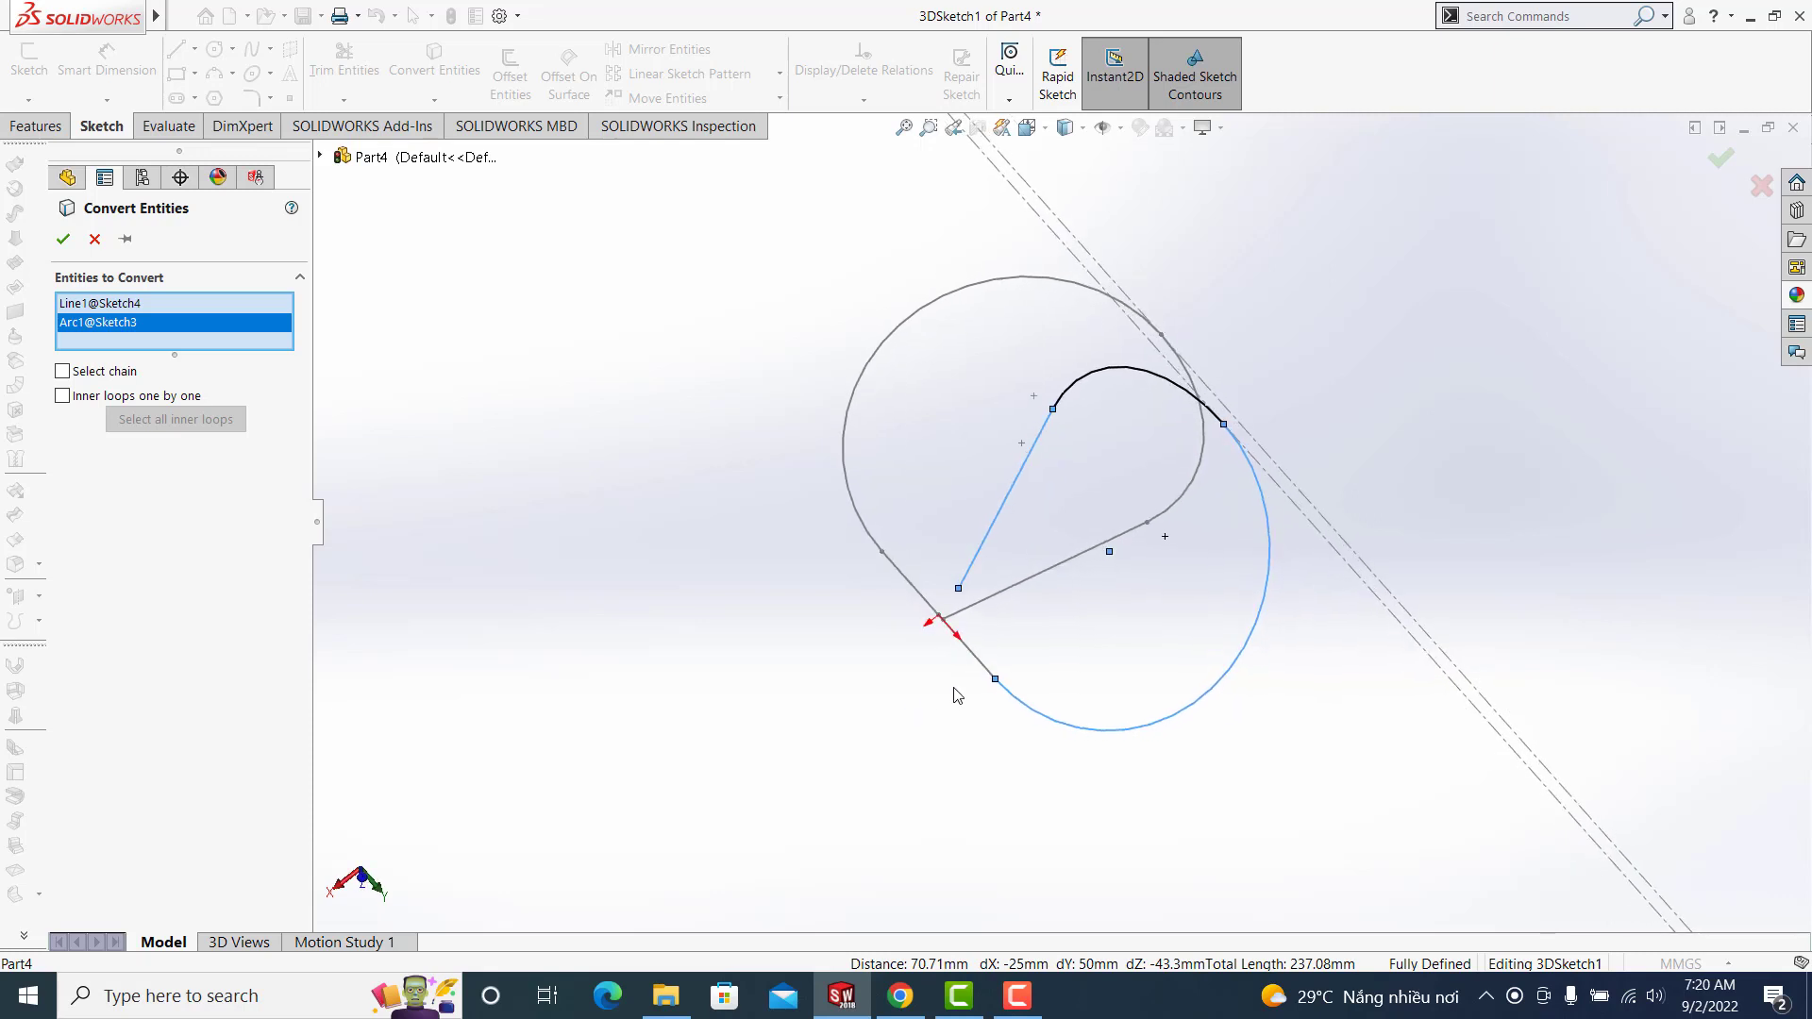
left_click(979, 661)
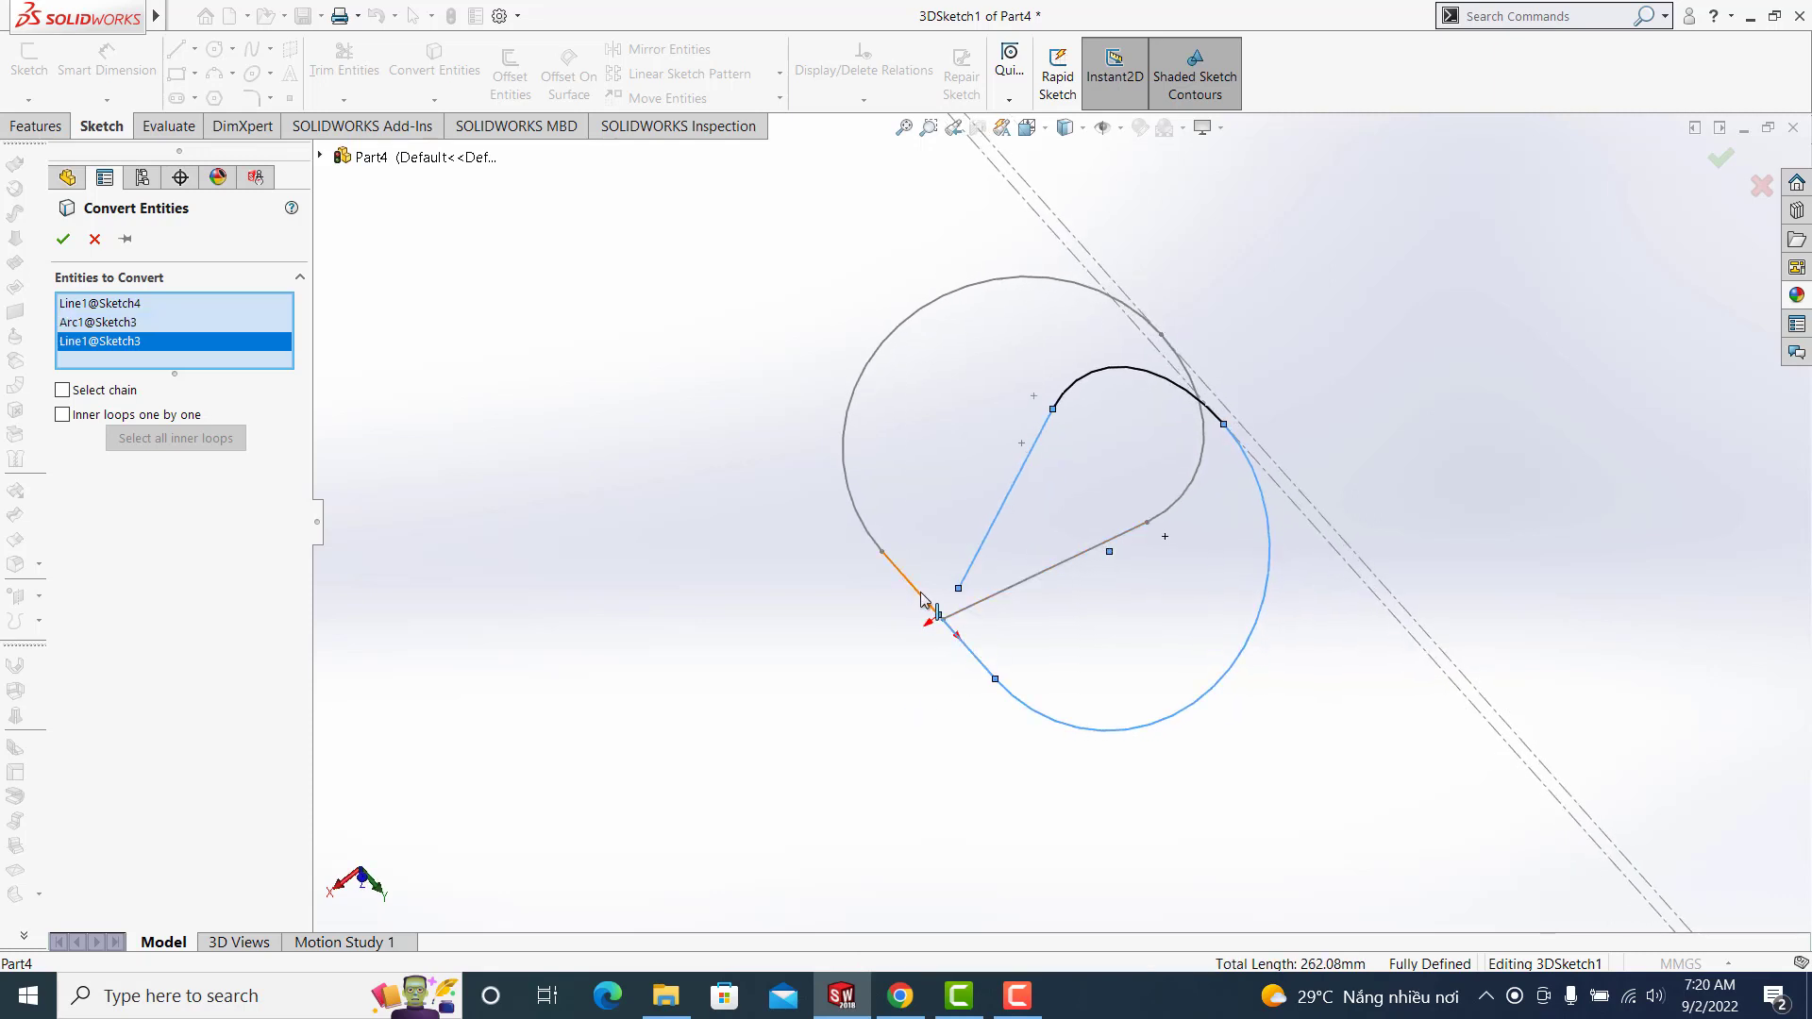
left_click(924, 601)
left_click(847, 443)
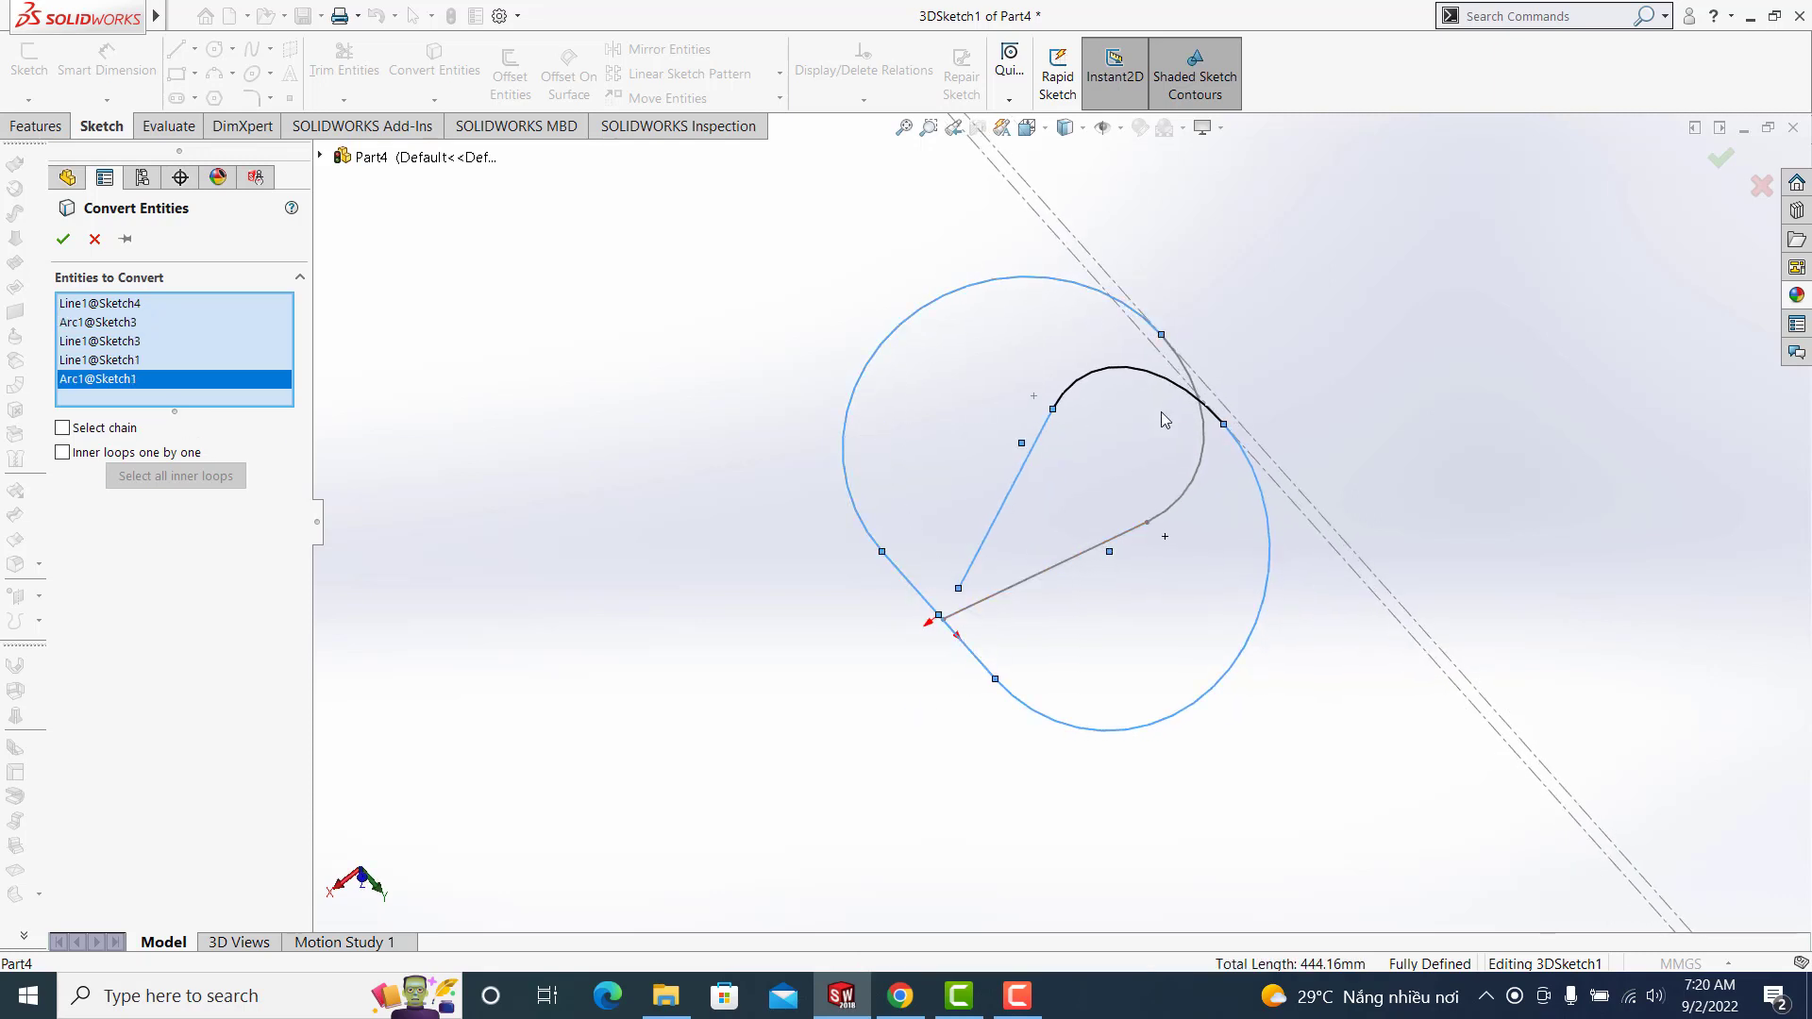
left_click(1202, 434)
left_click(1087, 551)
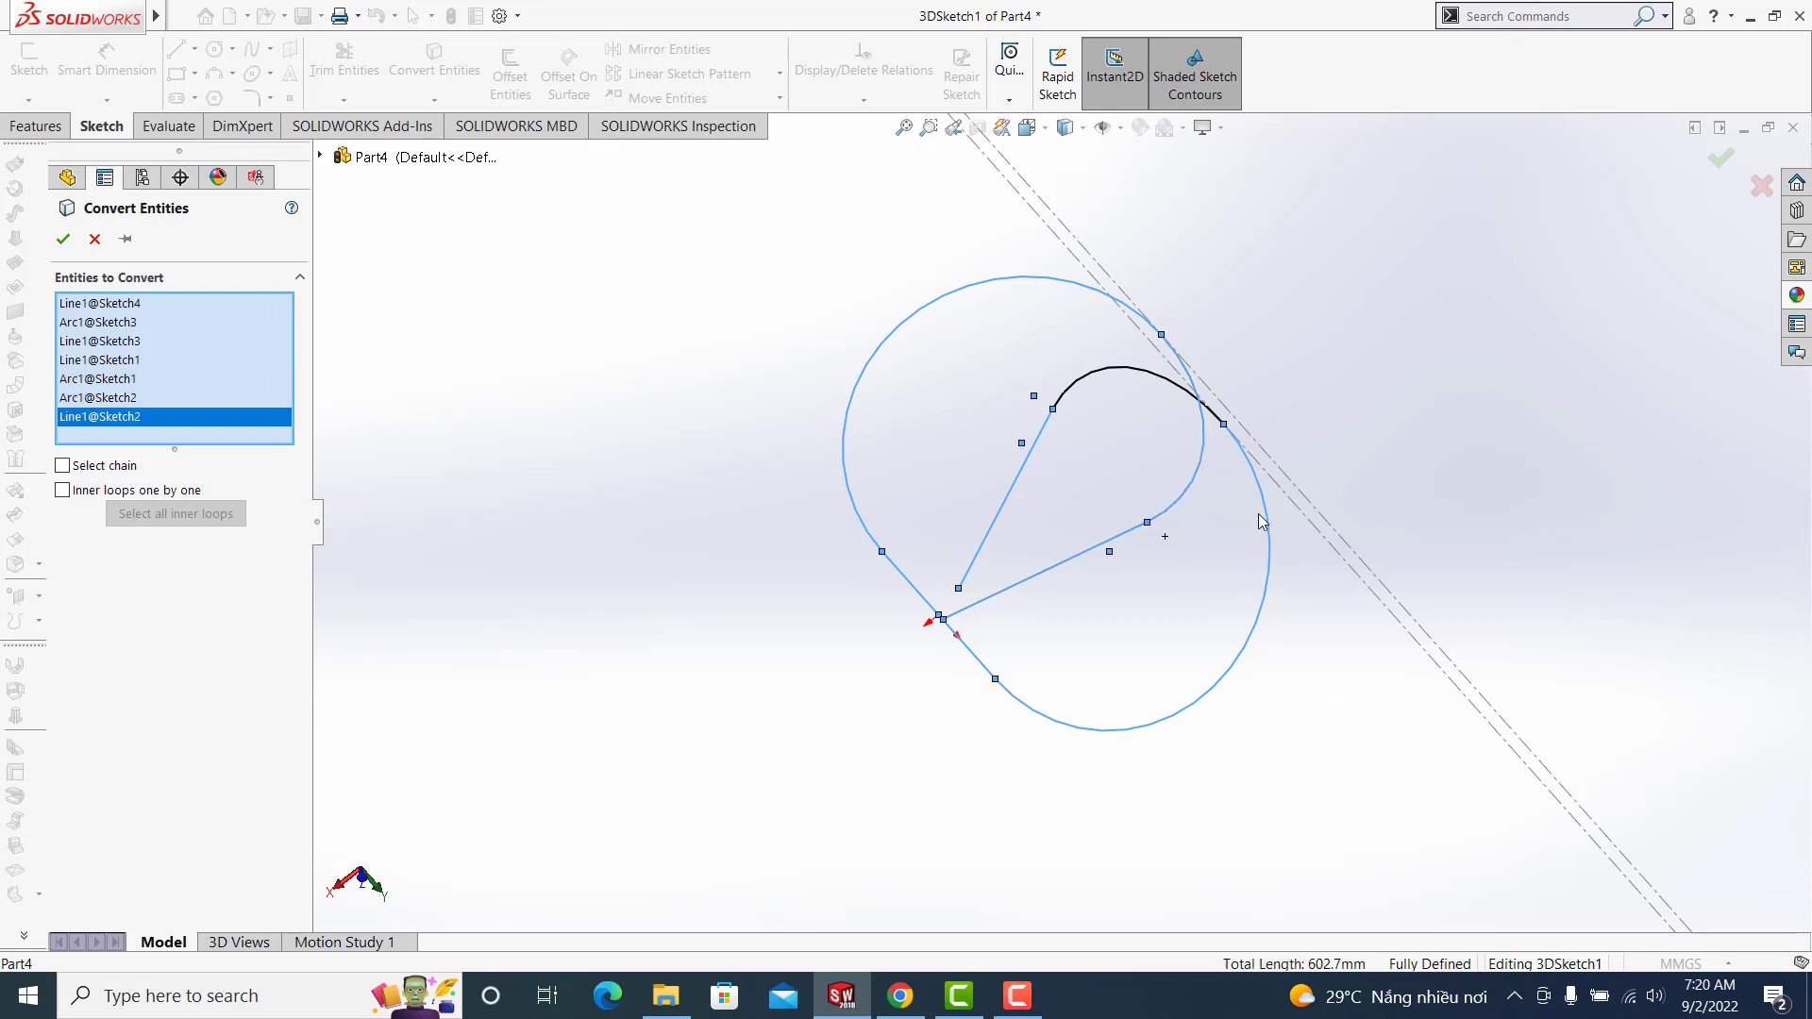
left_click(1727, 158)
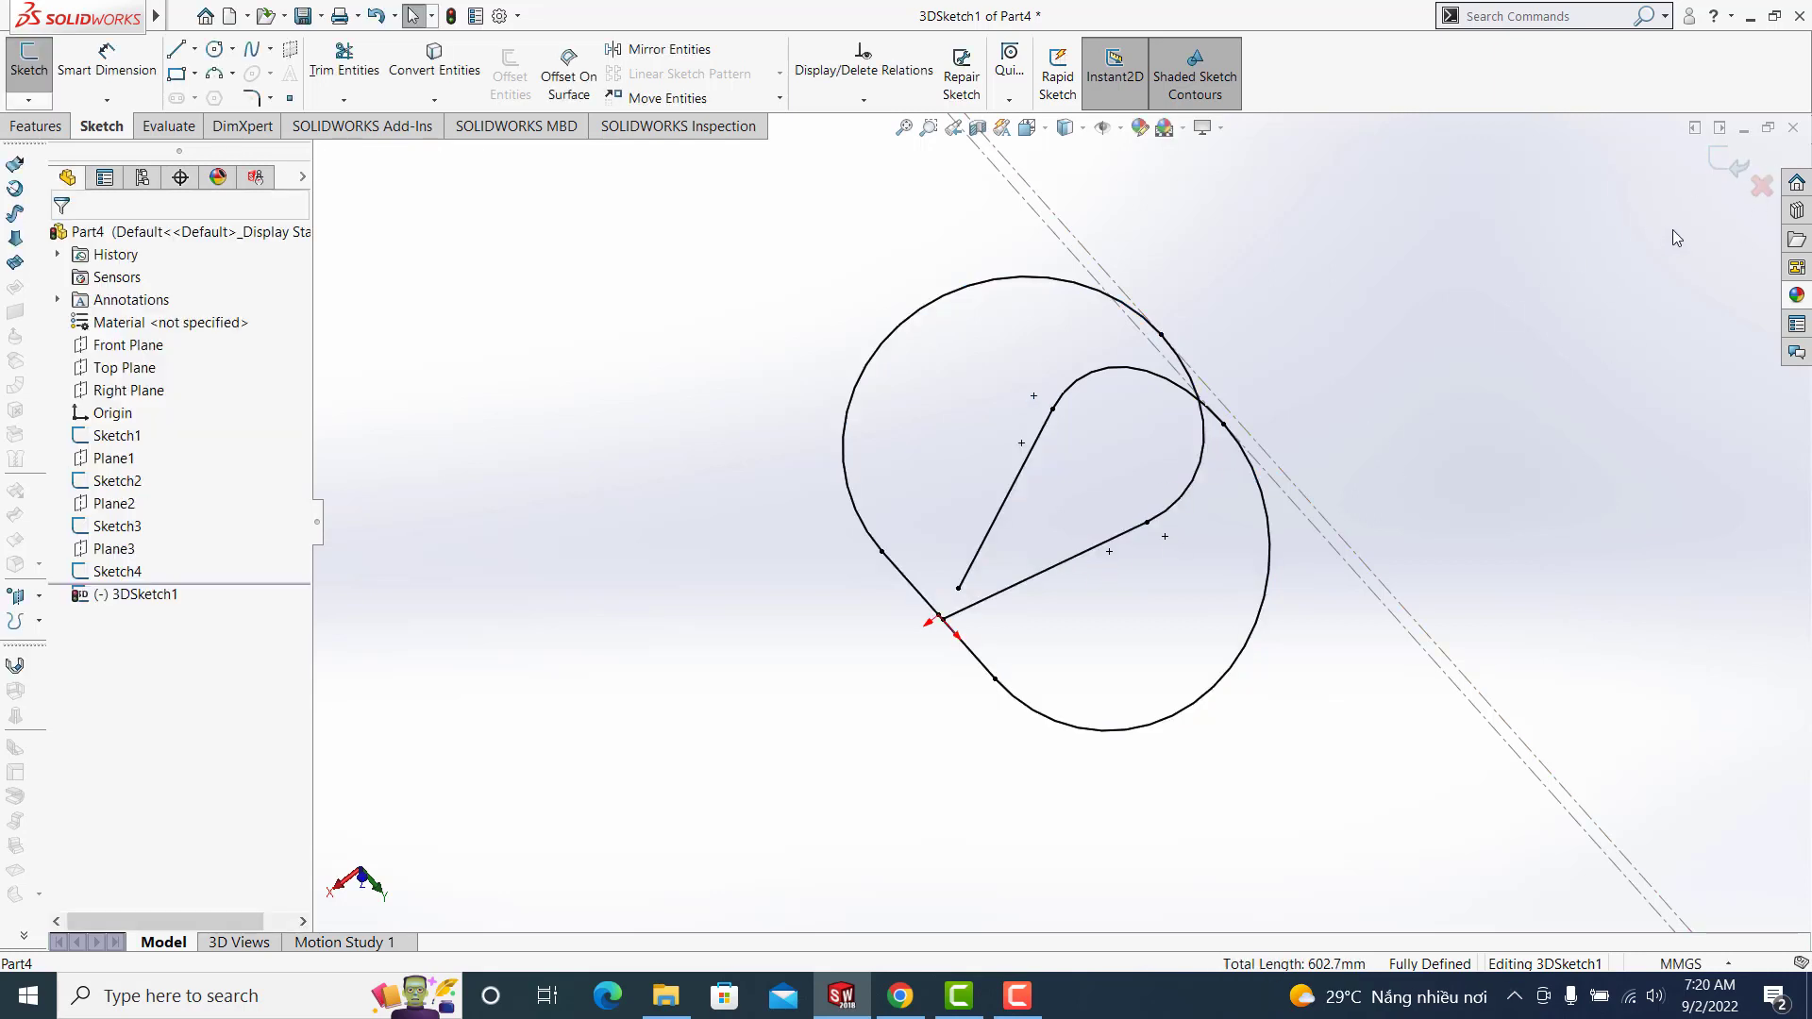
left_click(1726, 170)
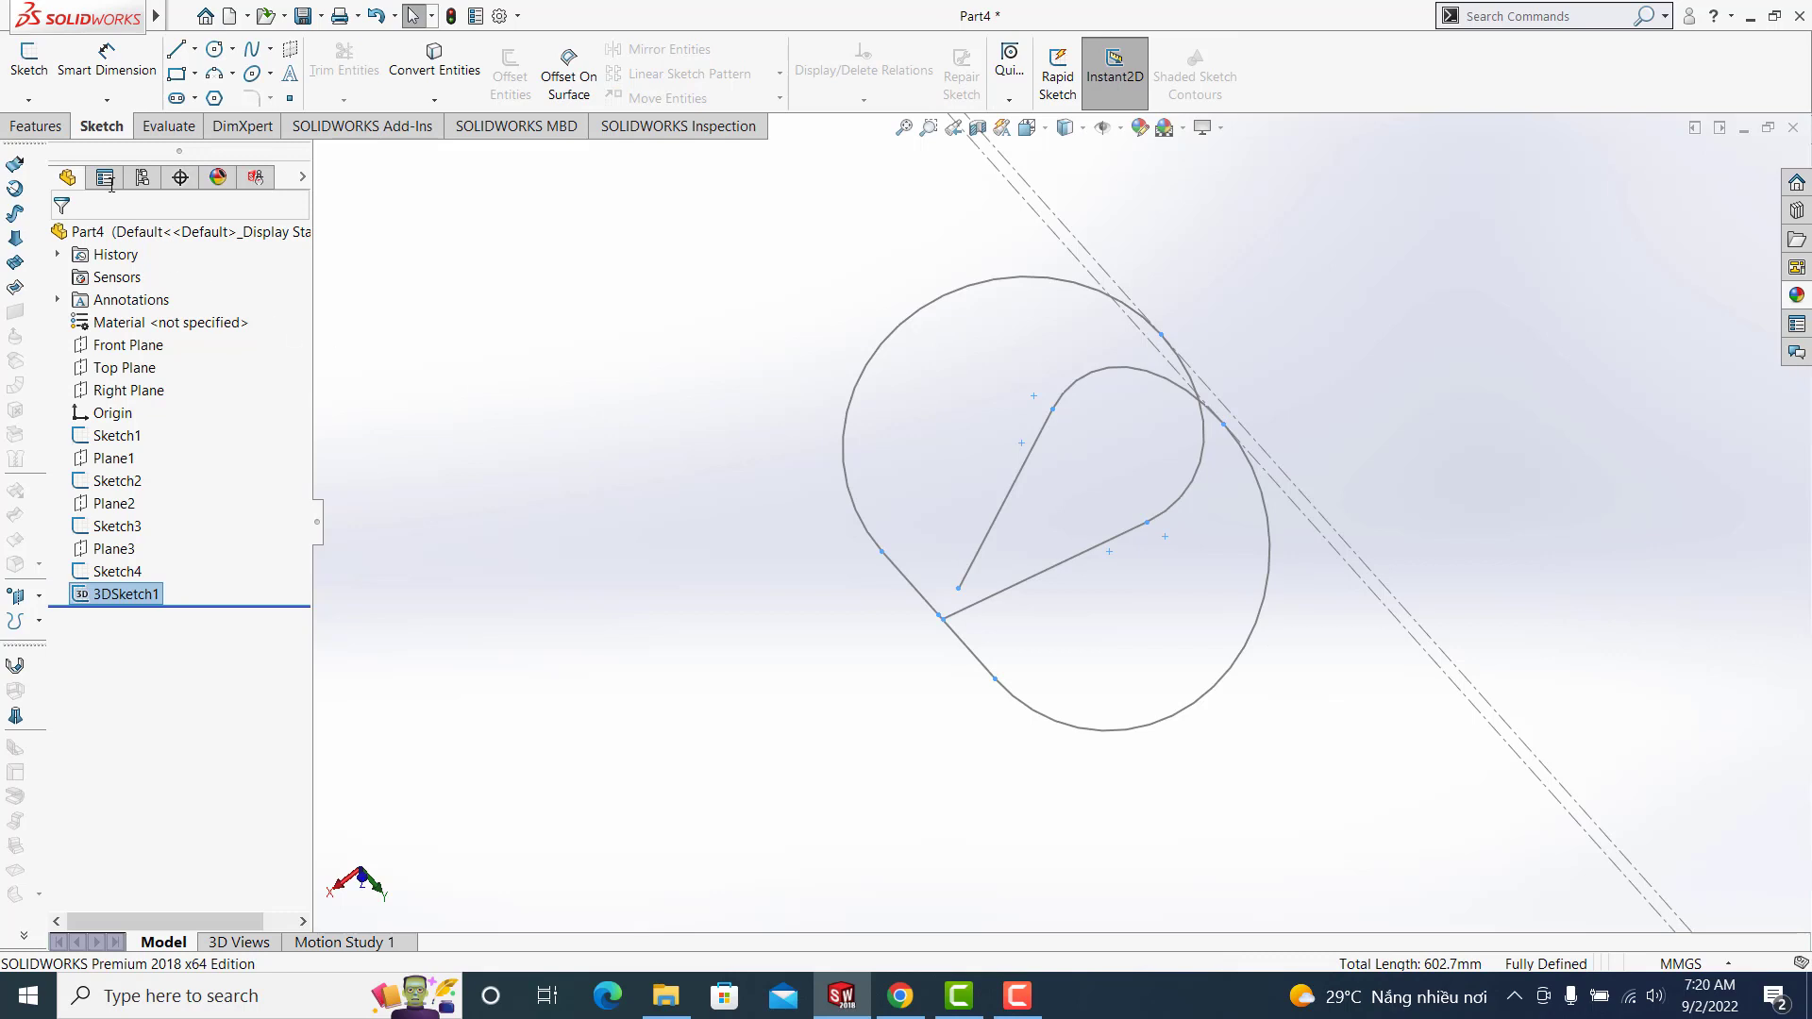
Preview a sweep along 3DSketch1 using a 49 mm diameter circular profile
left_click(44, 132)
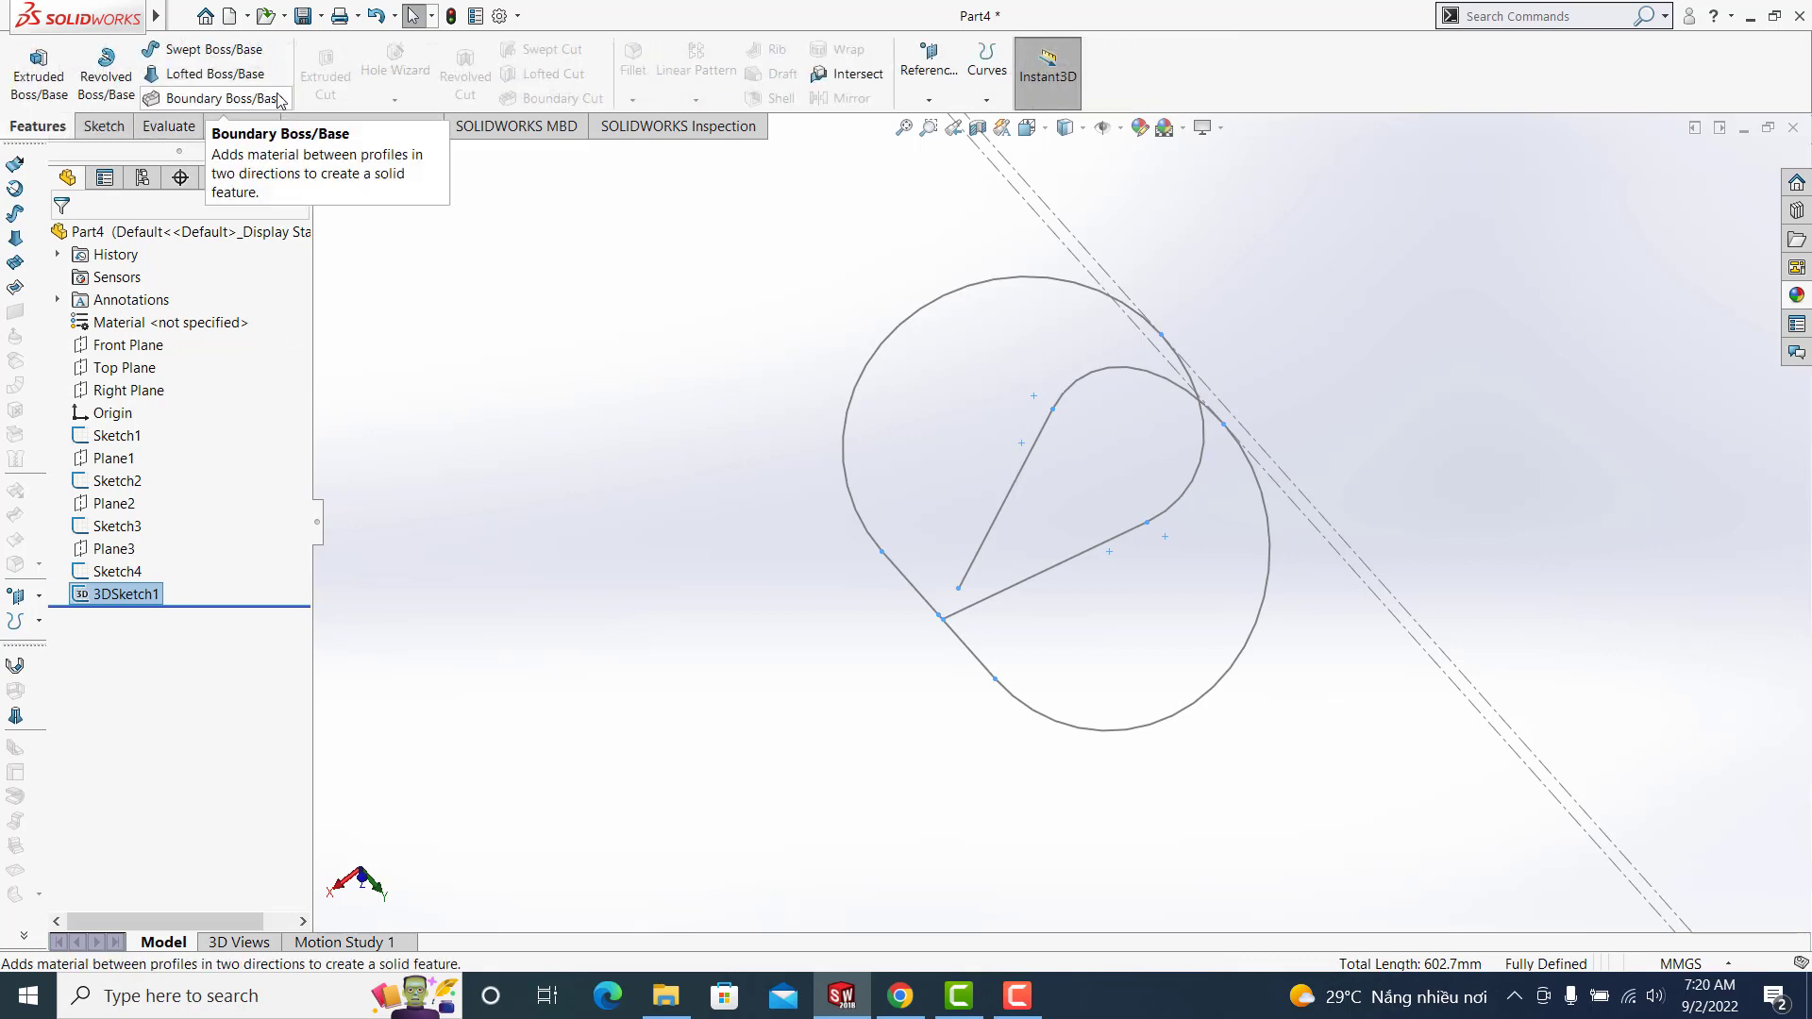
left_click(203, 50)
middle_click_drag(1046, 594, 995, 429)
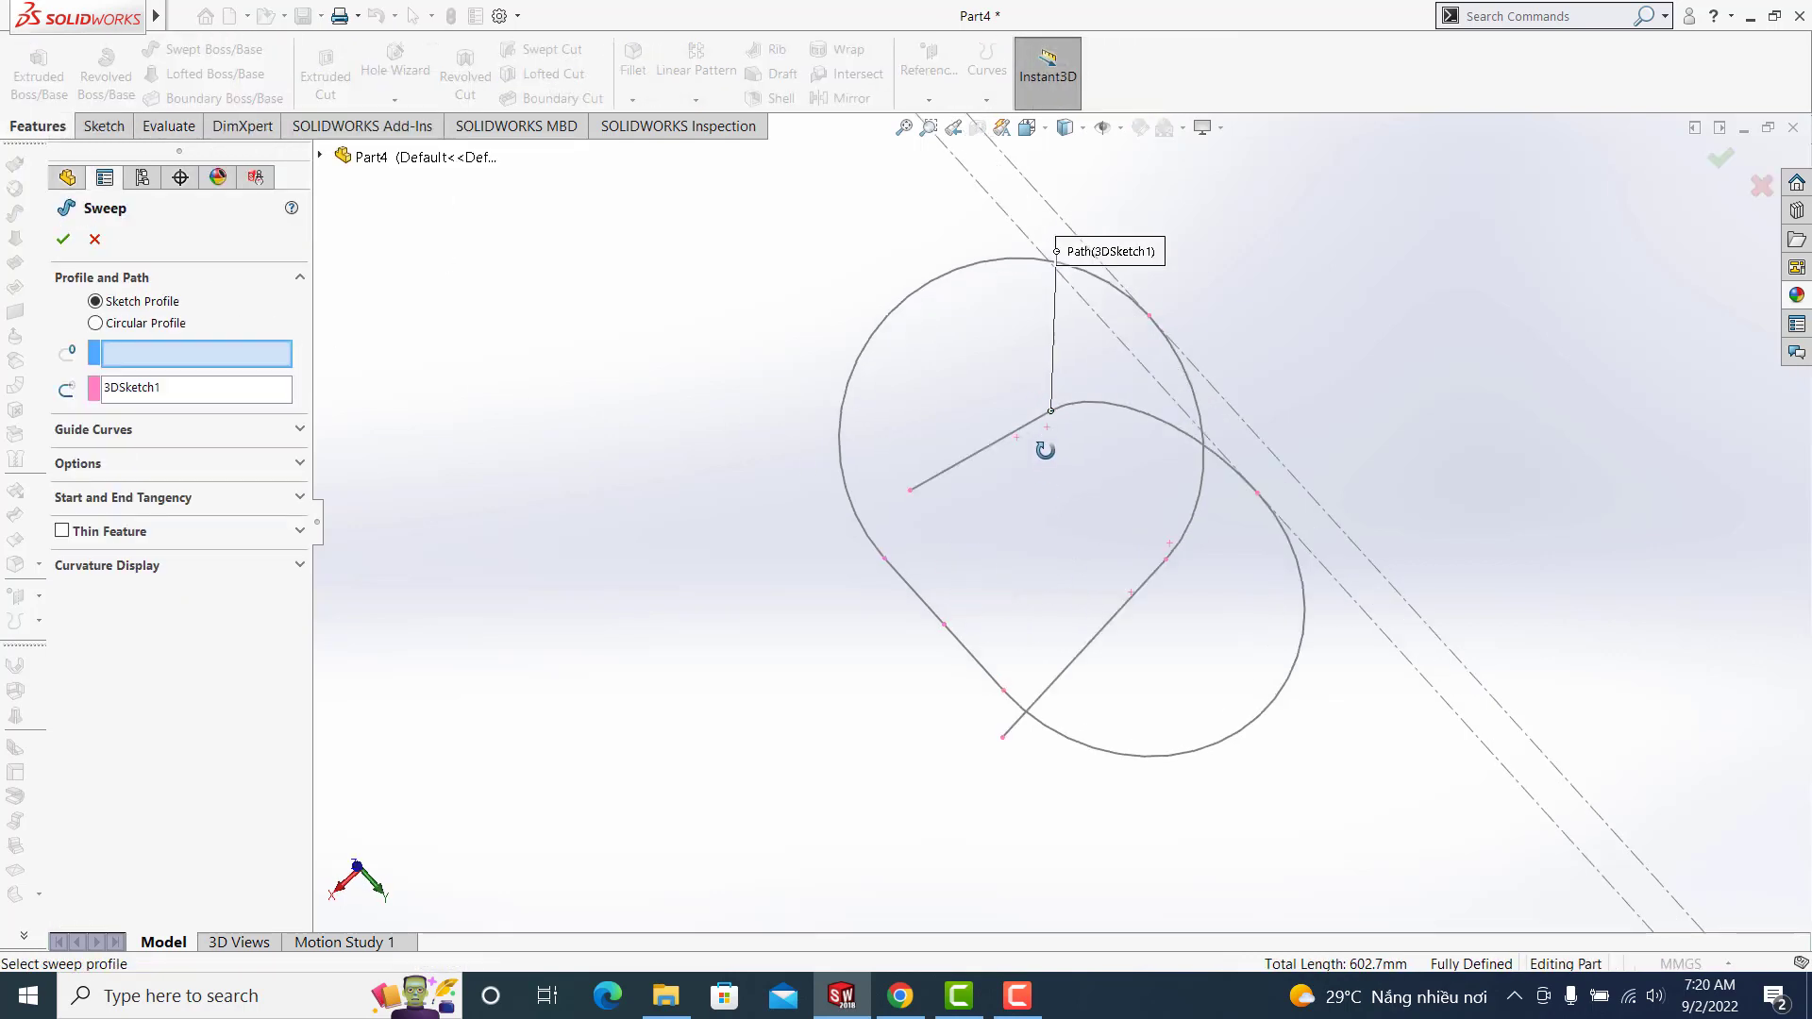
left_click(95, 323)
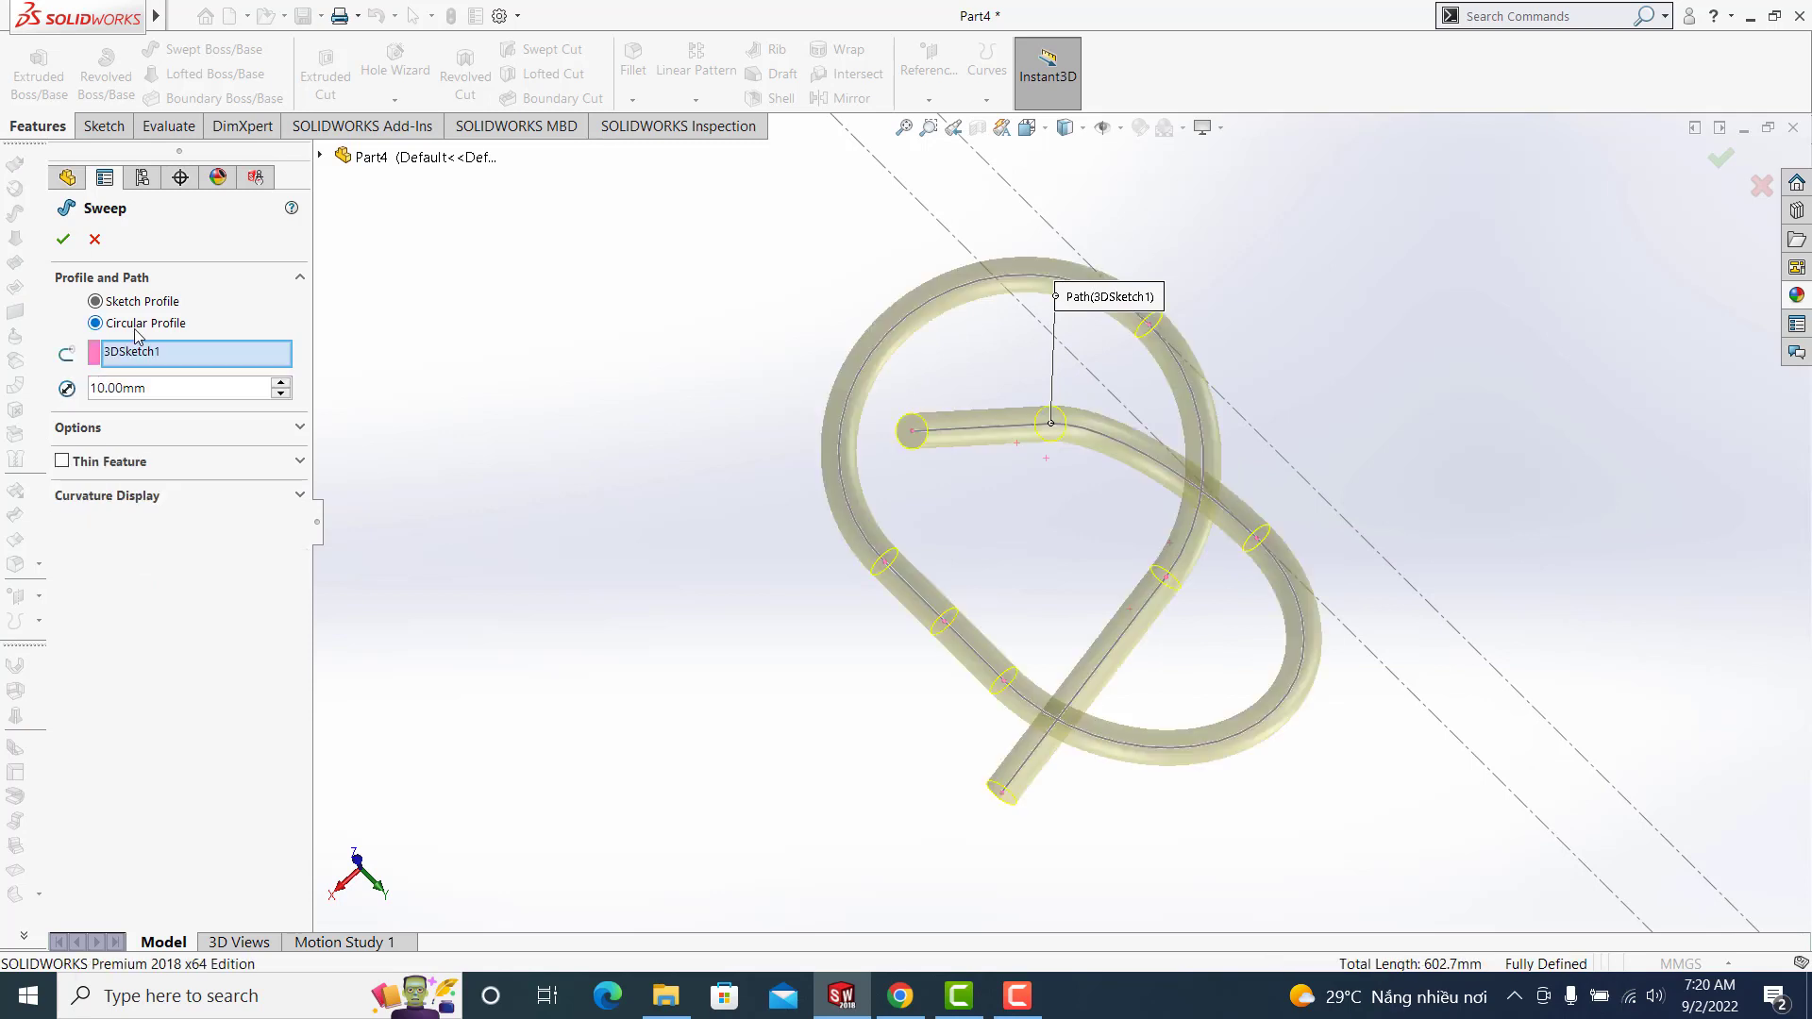
mouse_move(780, 597)
middle_mouse_down()
mouse_move(869, 812)
mouse_move(455, 618)
middle_mouse_up()
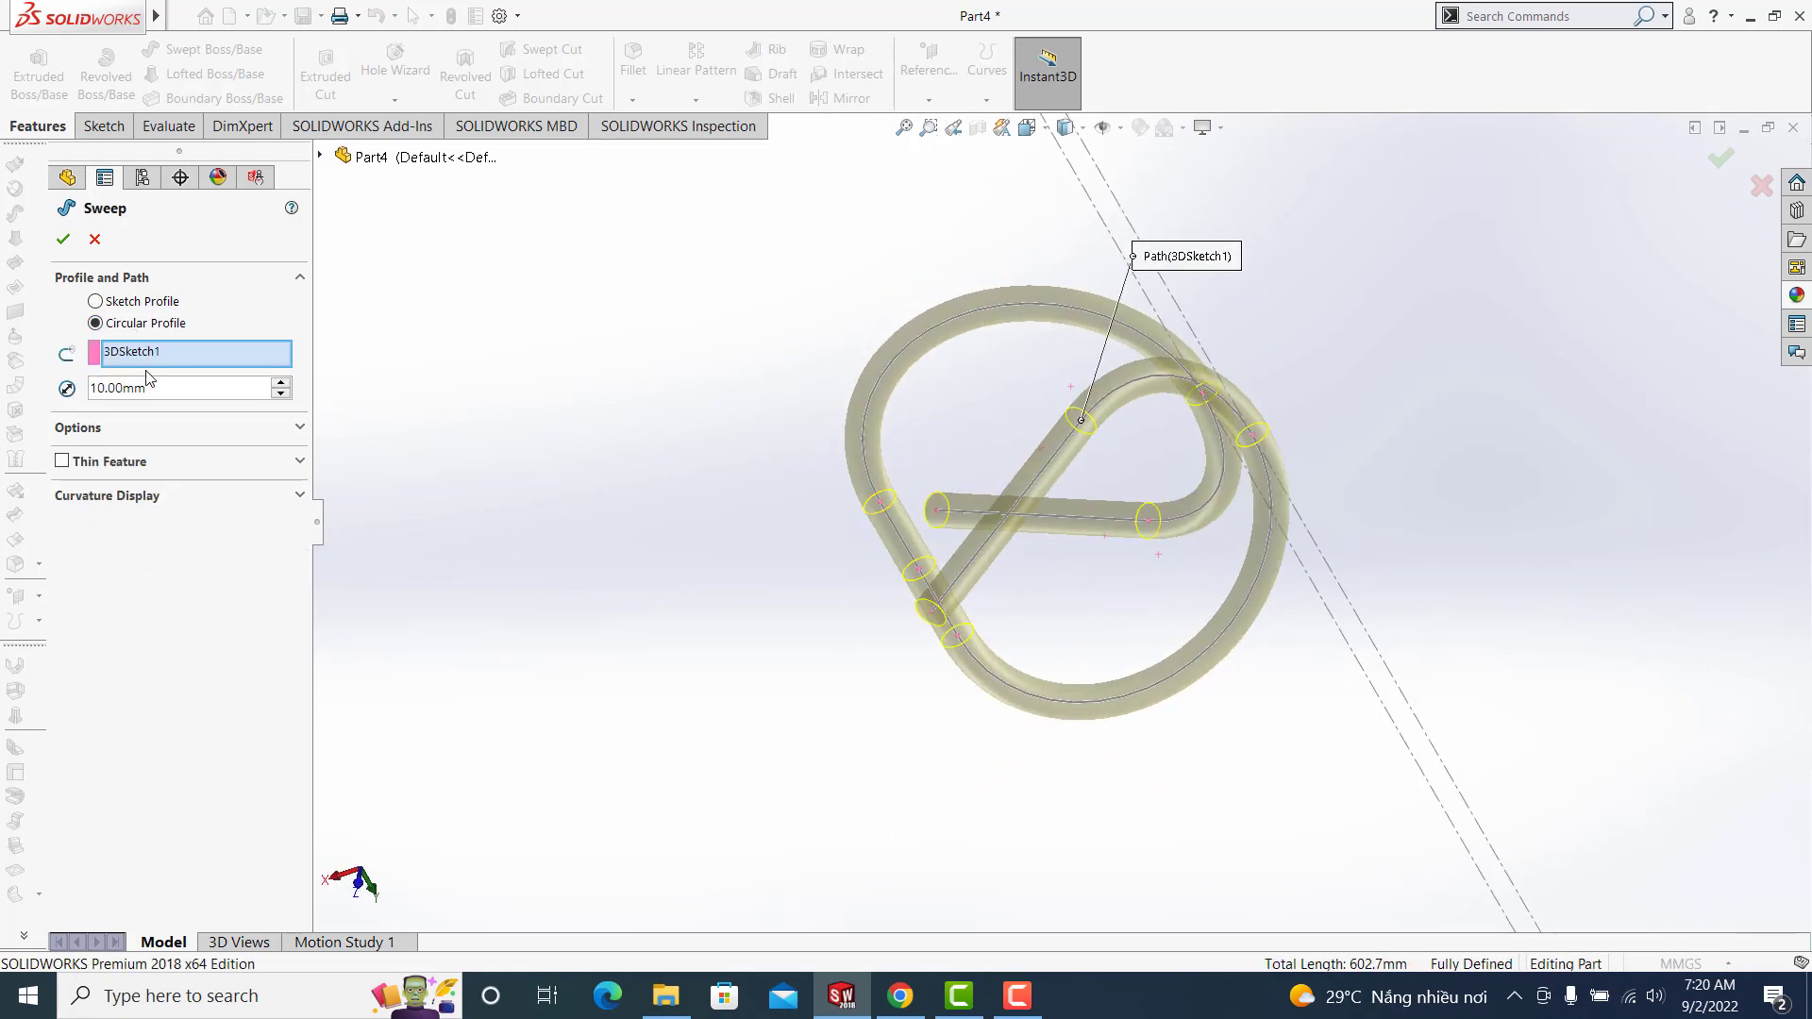
type("5")
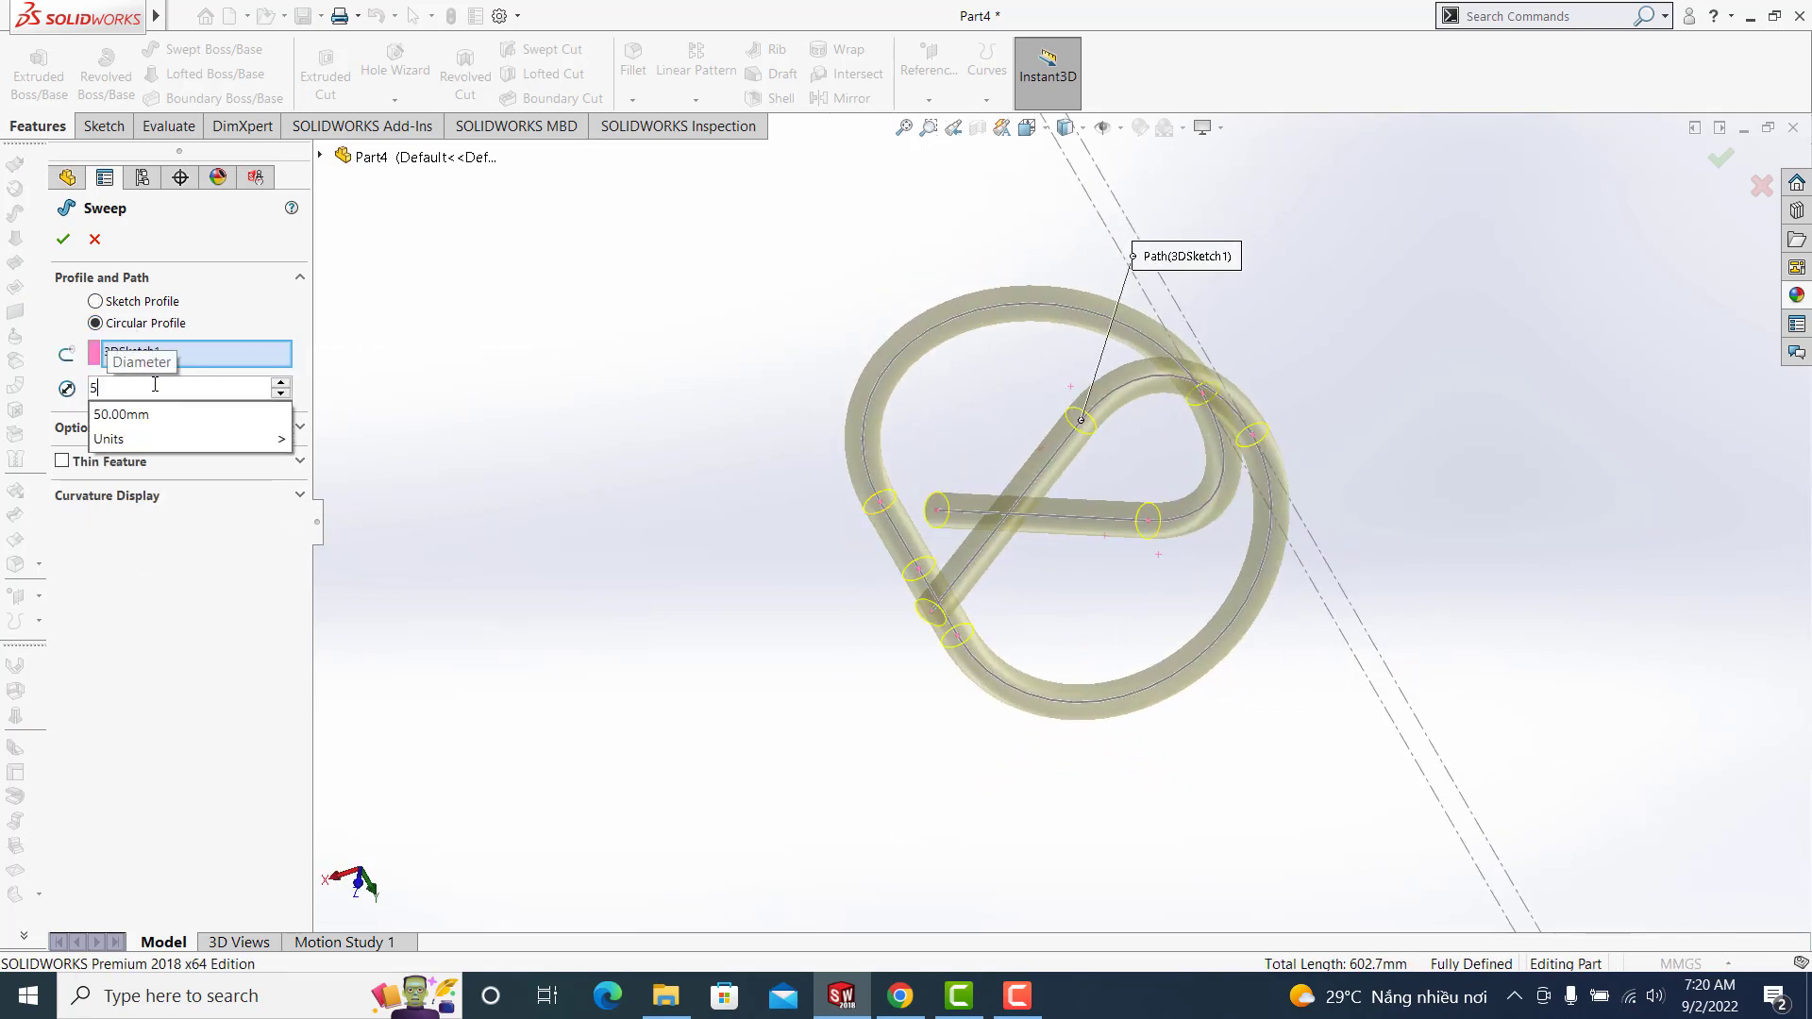
type("9")
key("Return")
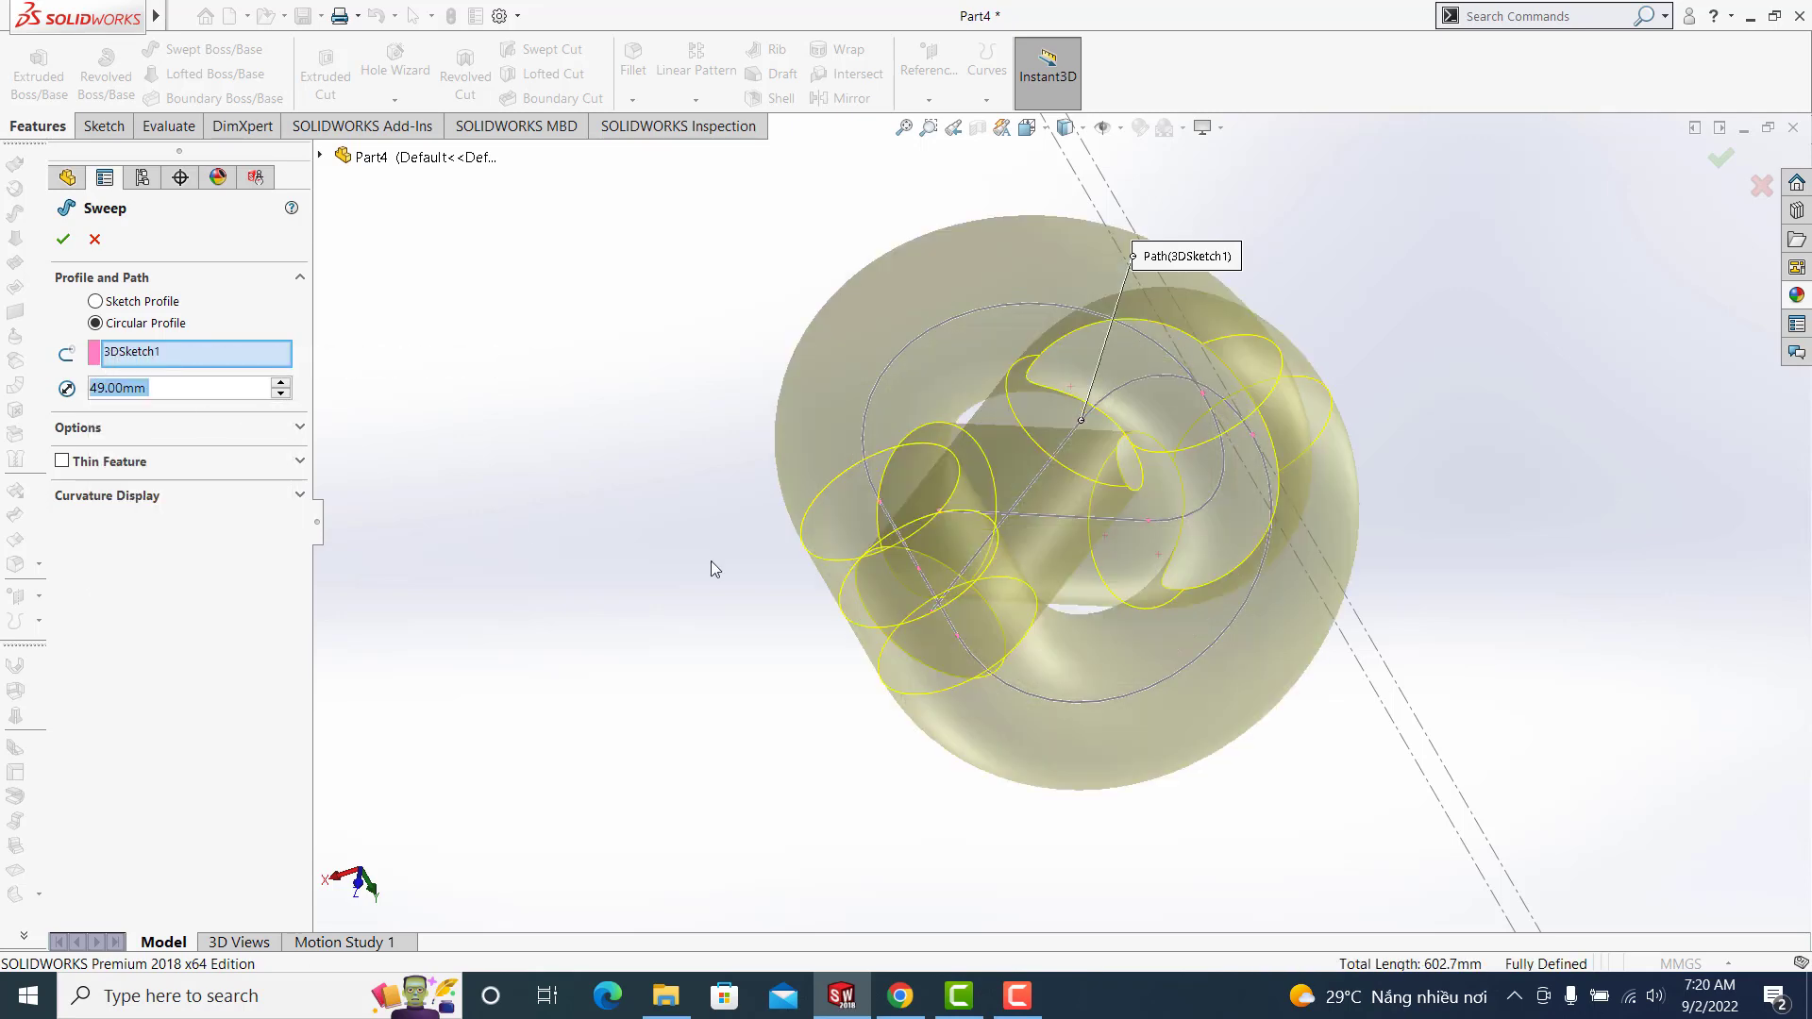
mouse_move(1045, 516)
middle_mouse_down()
mouse_move(1100, 393)
mouse_move(1044, 392)
mouse_move(1092, 385)
mouse_move(1128, 410)
middle_mouse_up()
Accept the sweep to create Sweep1 and orbit to inspect the knotted tube
left_click(1731, 151)
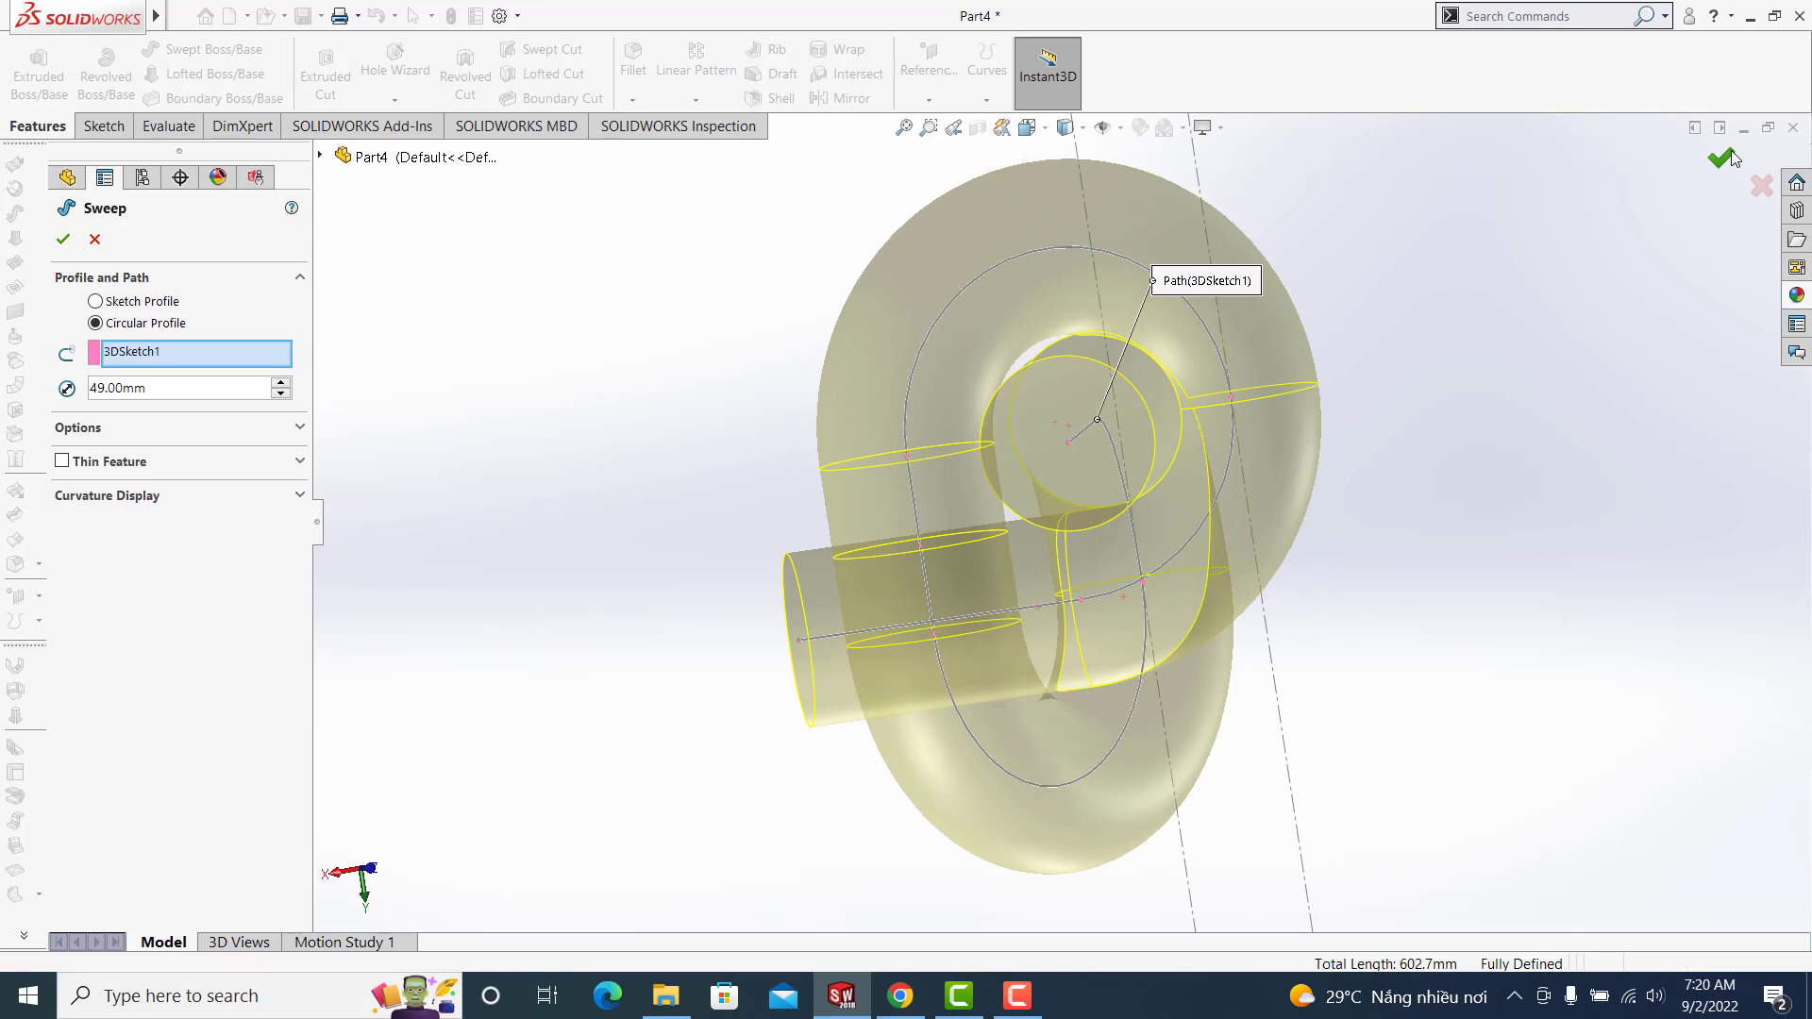
mouse_move(1458, 387)
middle_mouse_down()
mouse_move(1117, 462)
mouse_move(963, 740)
mouse_move(993, 838)
mouse_move(1064, 768)
mouse_move(1100, 489)
mouse_move(957, 327)
mouse_move(1387, 409)
mouse_move(1176, 271)
mouse_move(1246, 294)
mouse_move(1278, 335)
mouse_move(904, 509)
middle_mouse_up()
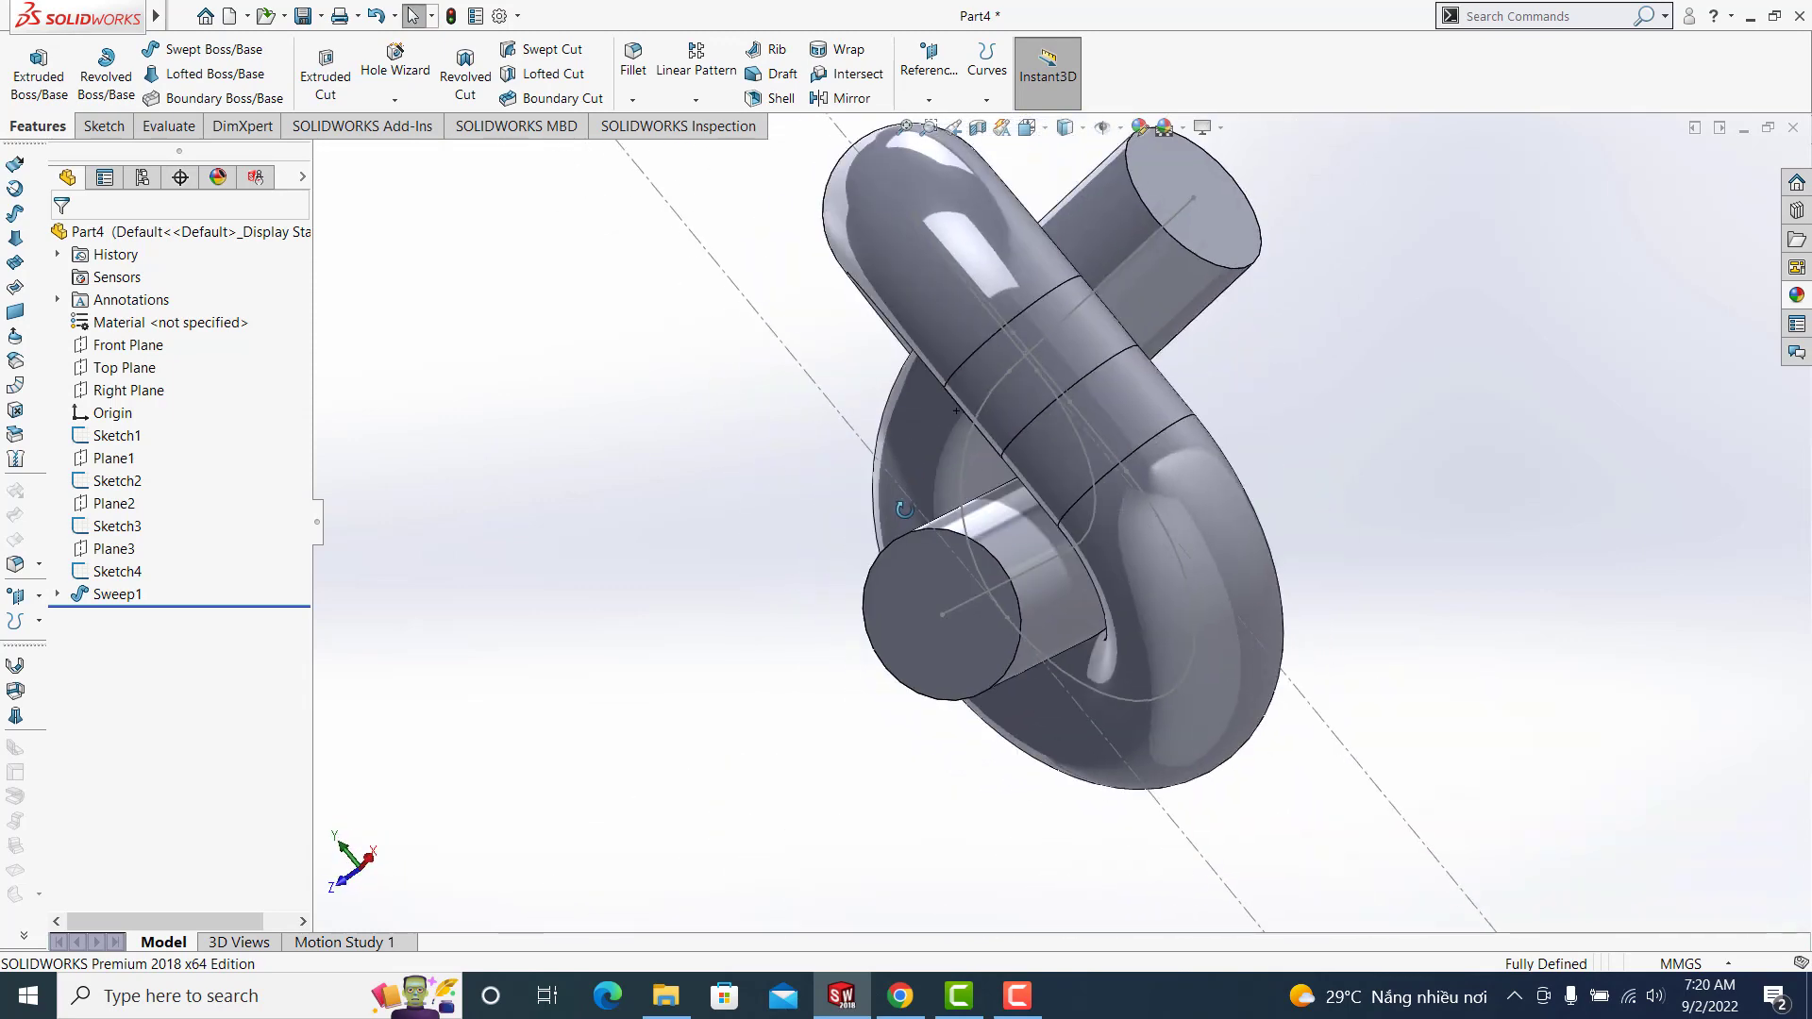